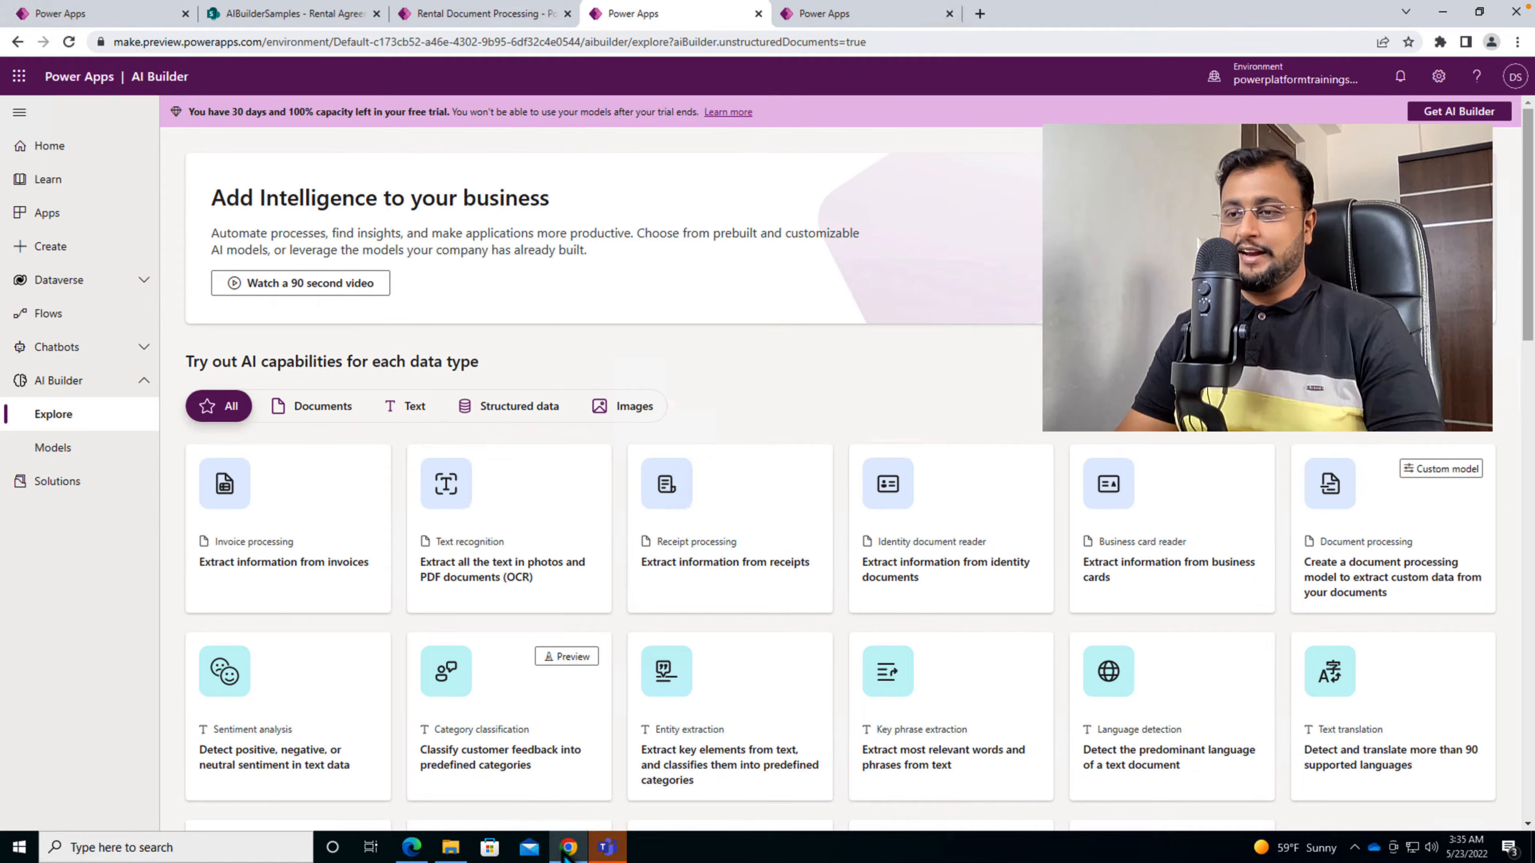
# - Switch to Edge and examine the lease start date, end date, monthly rent and property address in the first rental agreement PDF
pyautogui.click(416, 855)
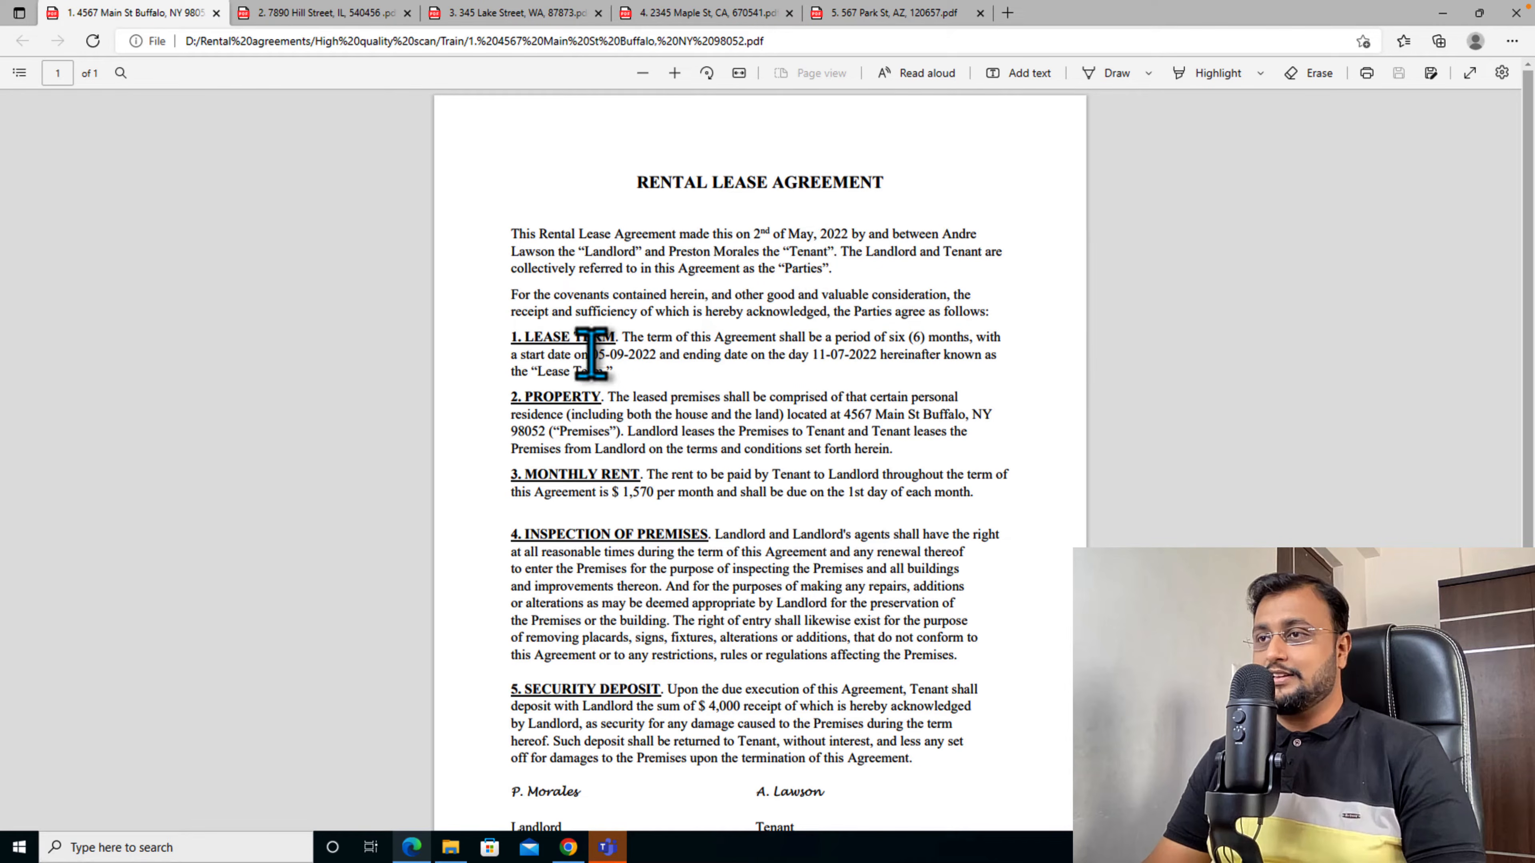
pyautogui.moveTo(582, 354); pyautogui.dragTo(649, 354)
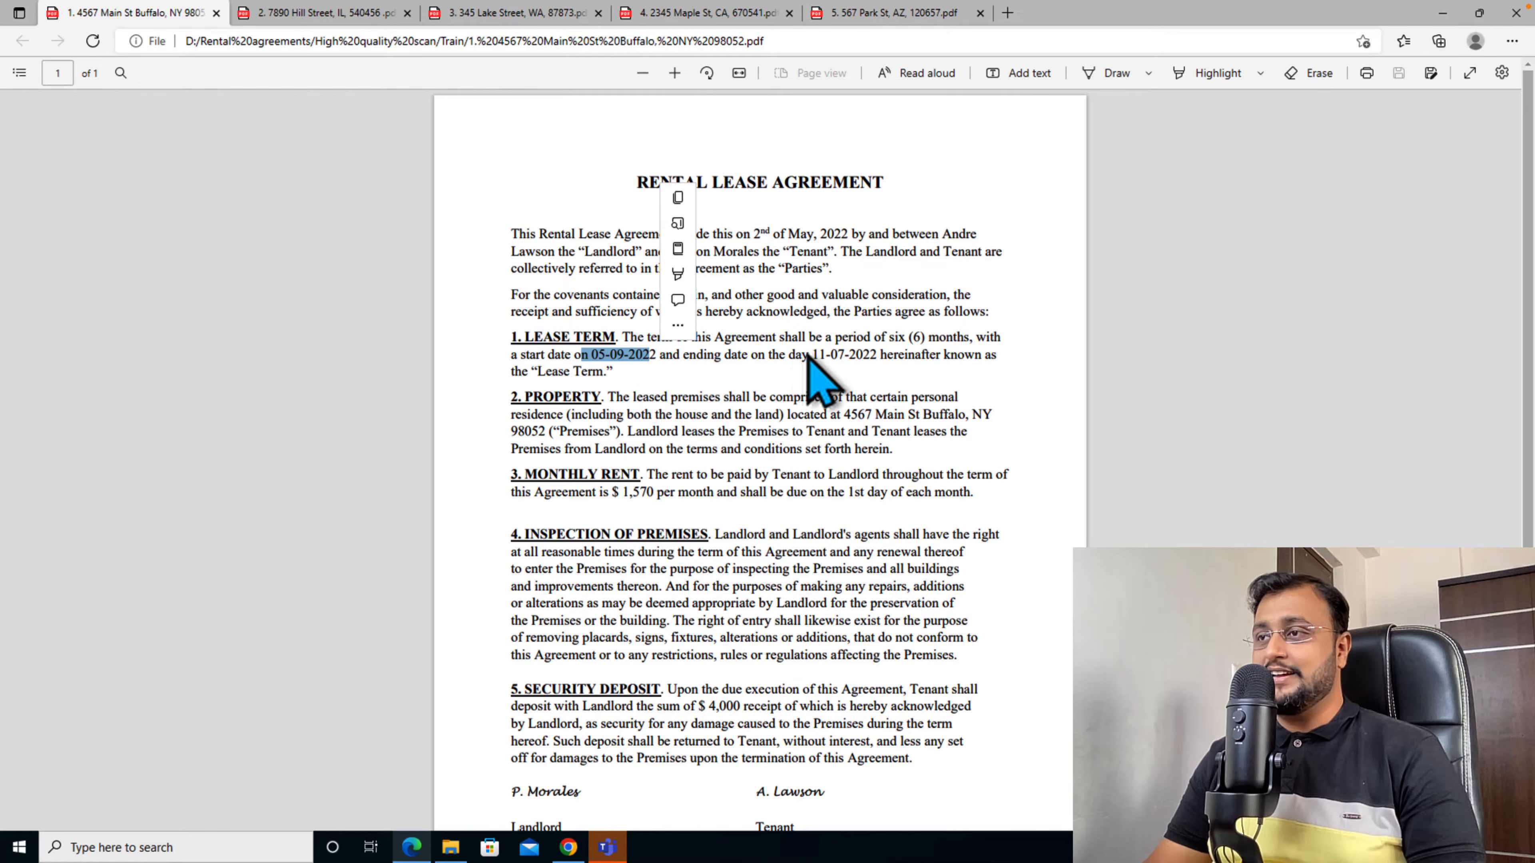
pyautogui.moveTo(806, 356); pyautogui.dragTo(872, 355)
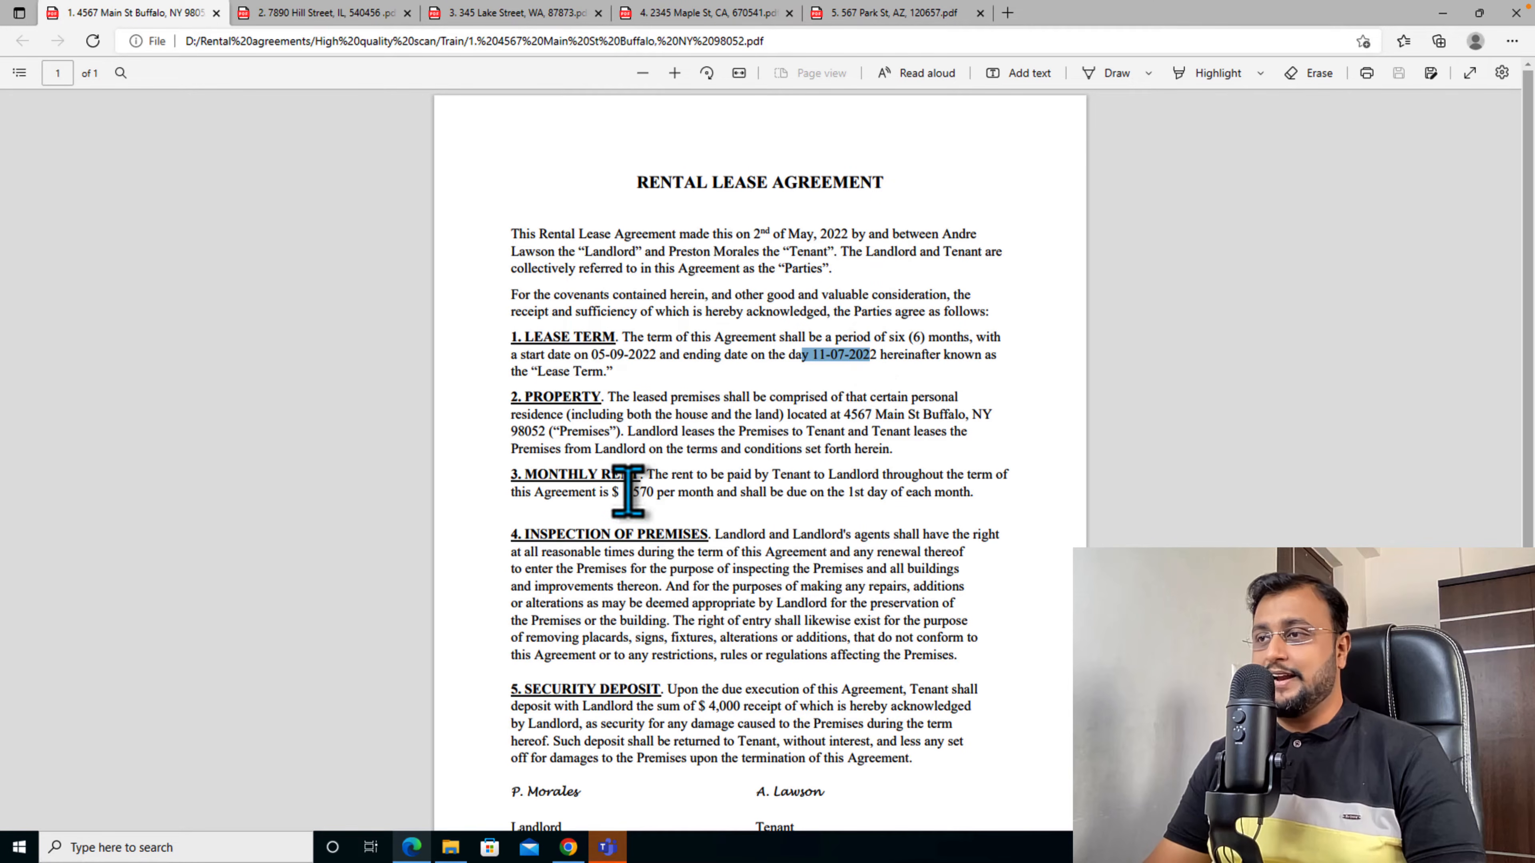
pyautogui.moveTo(627, 491); pyautogui.dragTo(651, 493)
pyautogui.moveTo(847, 416); pyautogui.dragTo(992, 419)
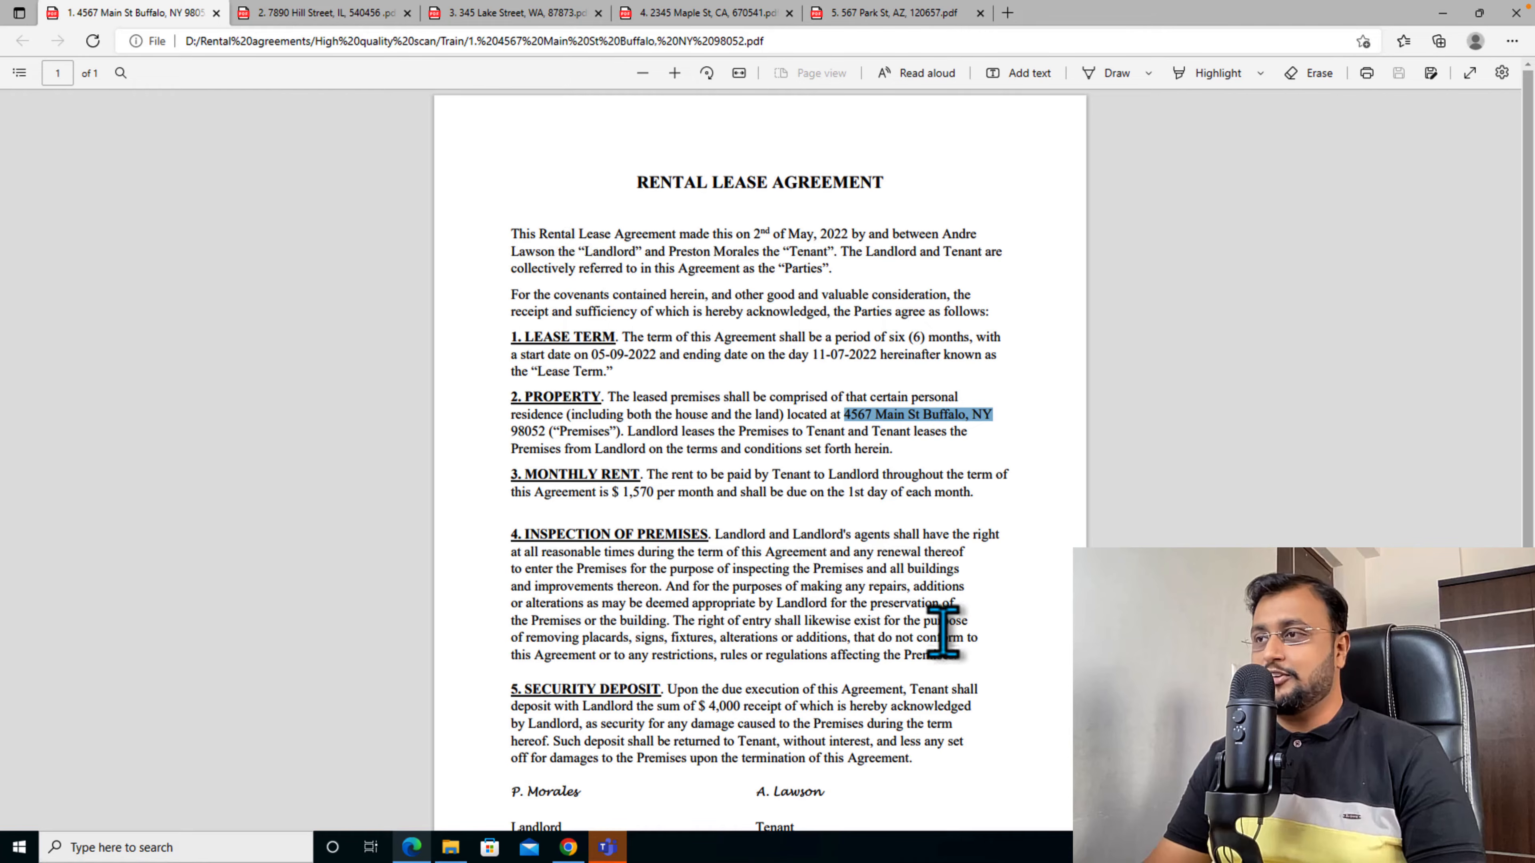
# - Examine the layouts of the other four rental agreement PDFs, and return to the browser with Power Apps
pyautogui.click(353, 13)
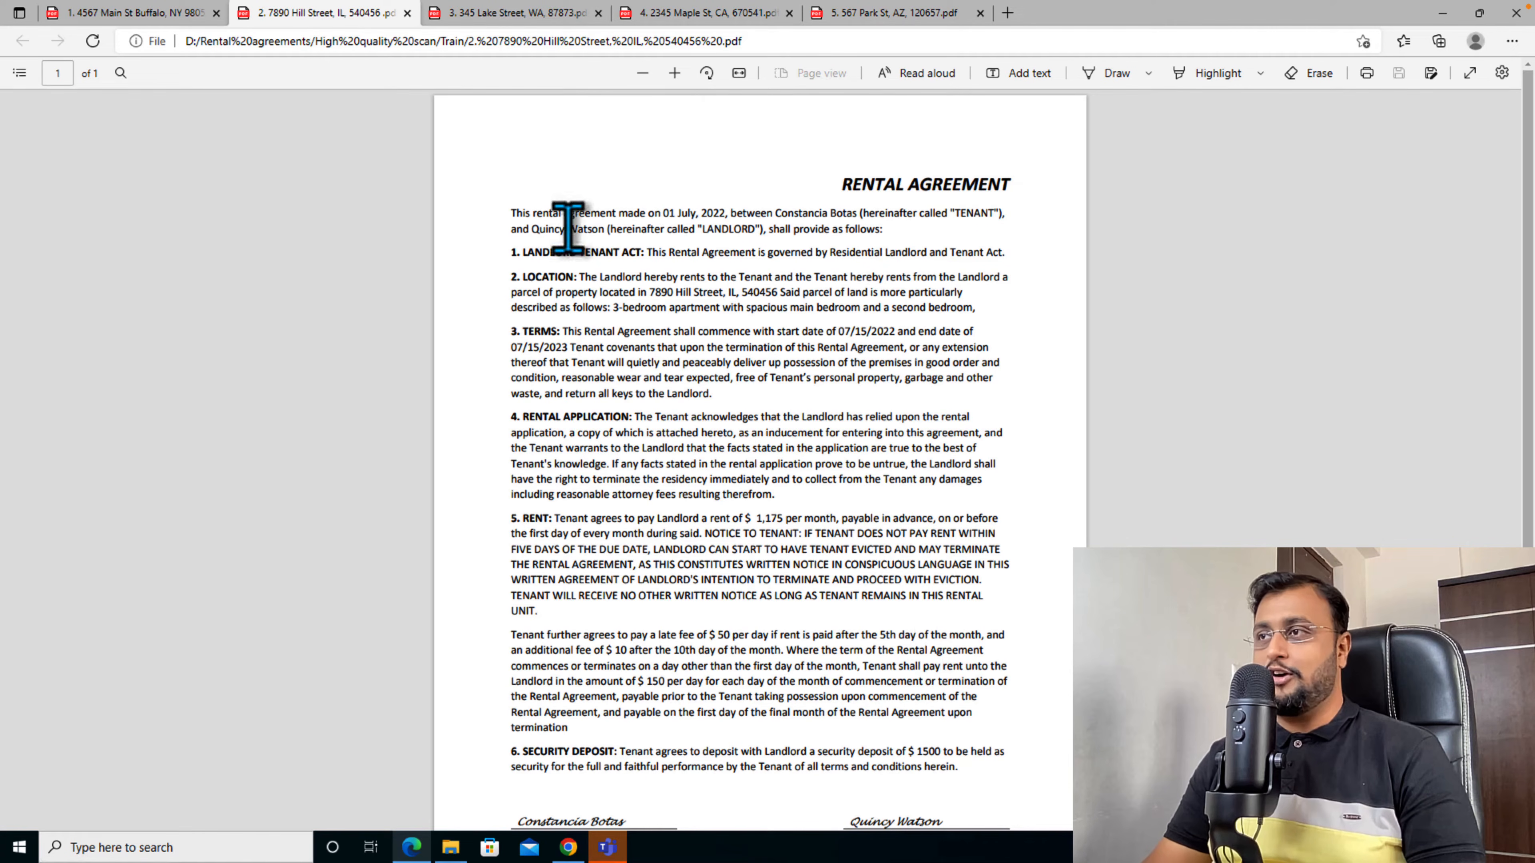
pyautogui.click(520, 13)
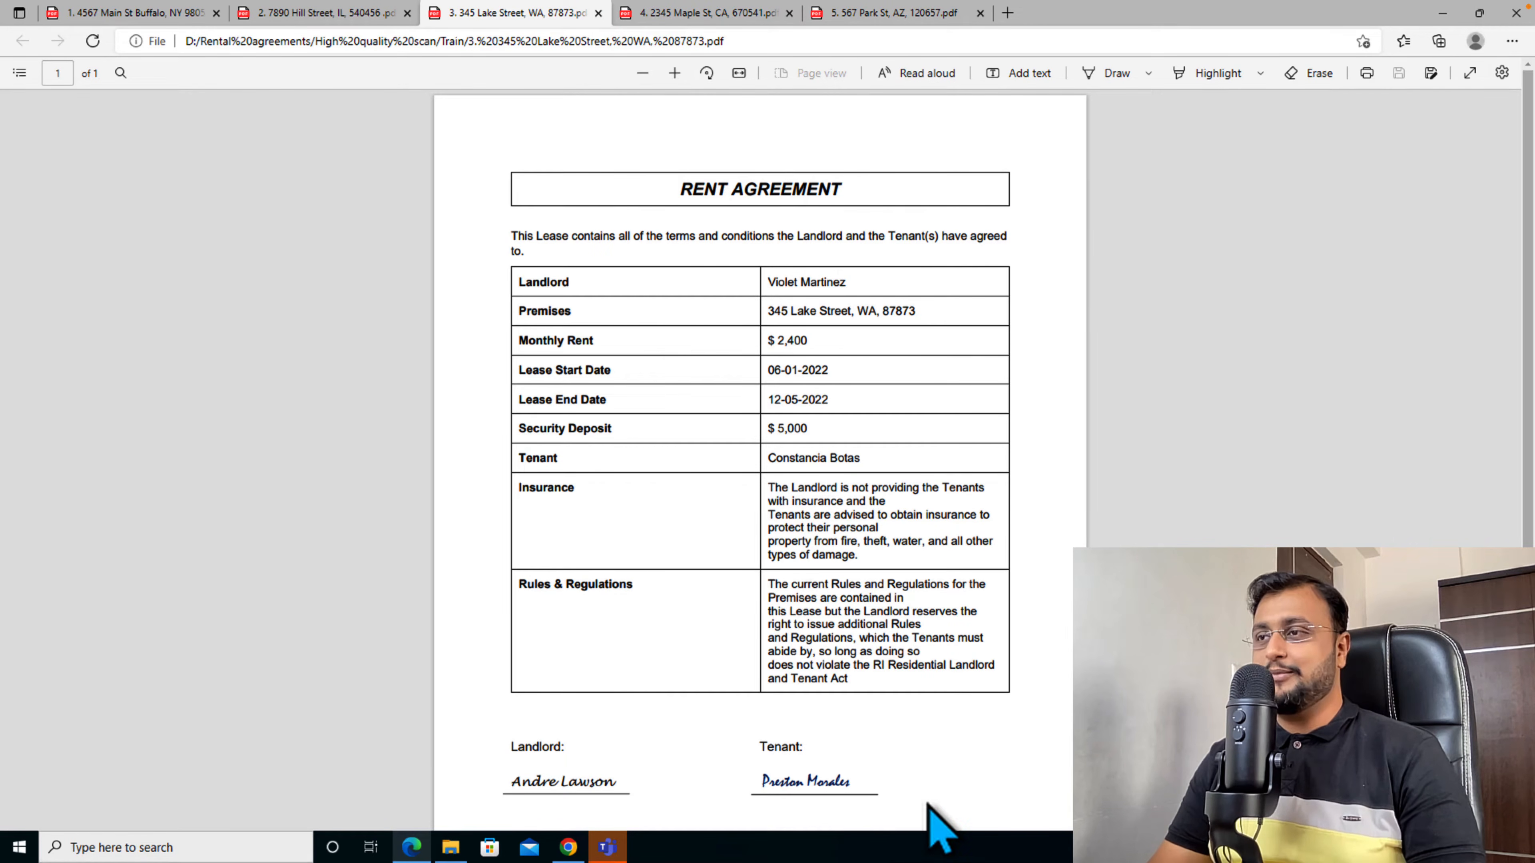
pyautogui.click(707, 16)
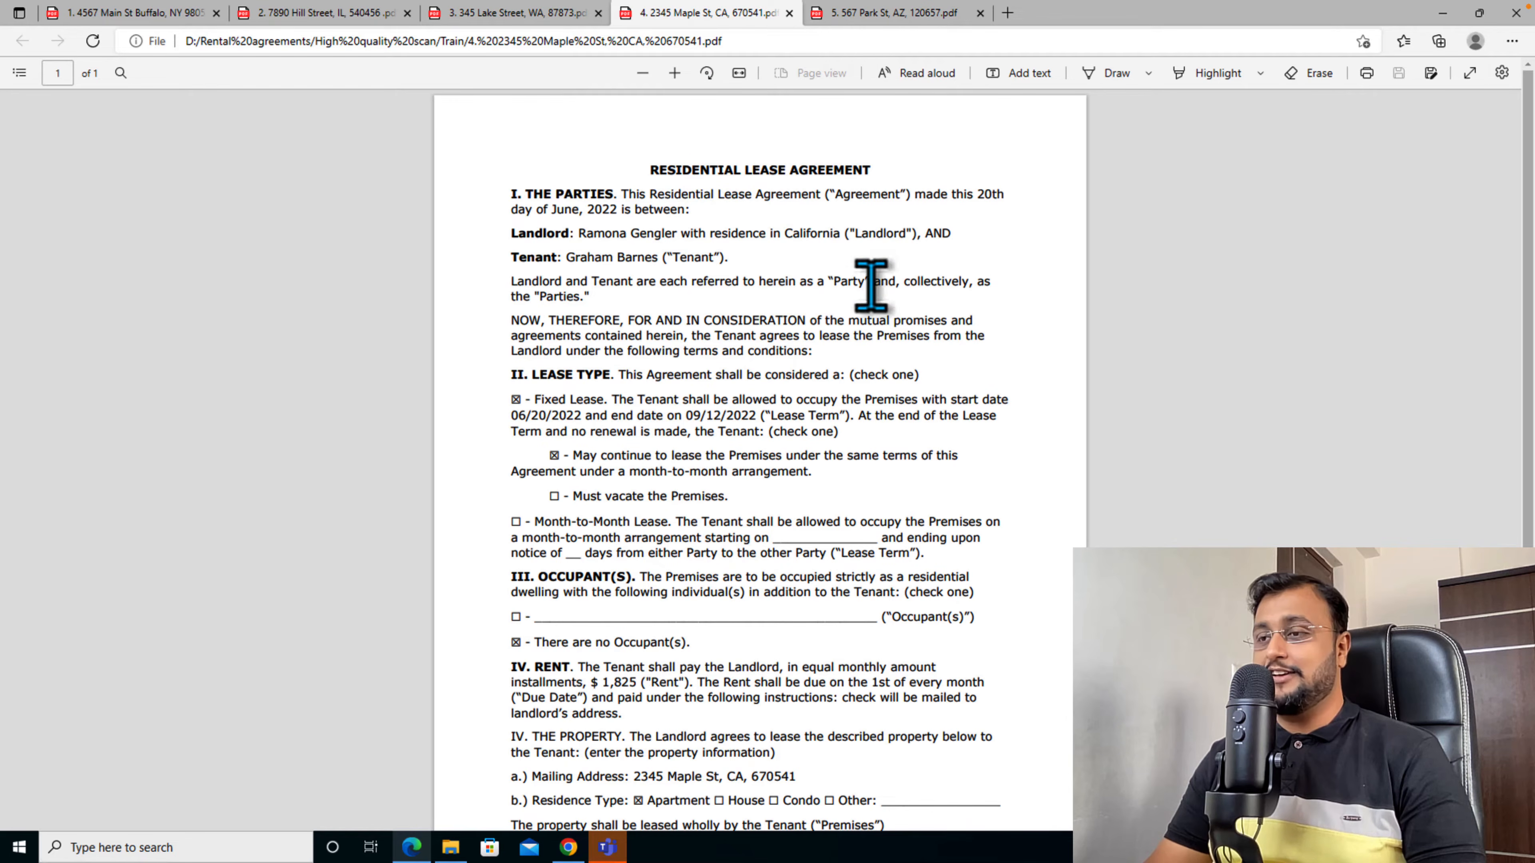
pyautogui.scroll(-2, 904, 648)
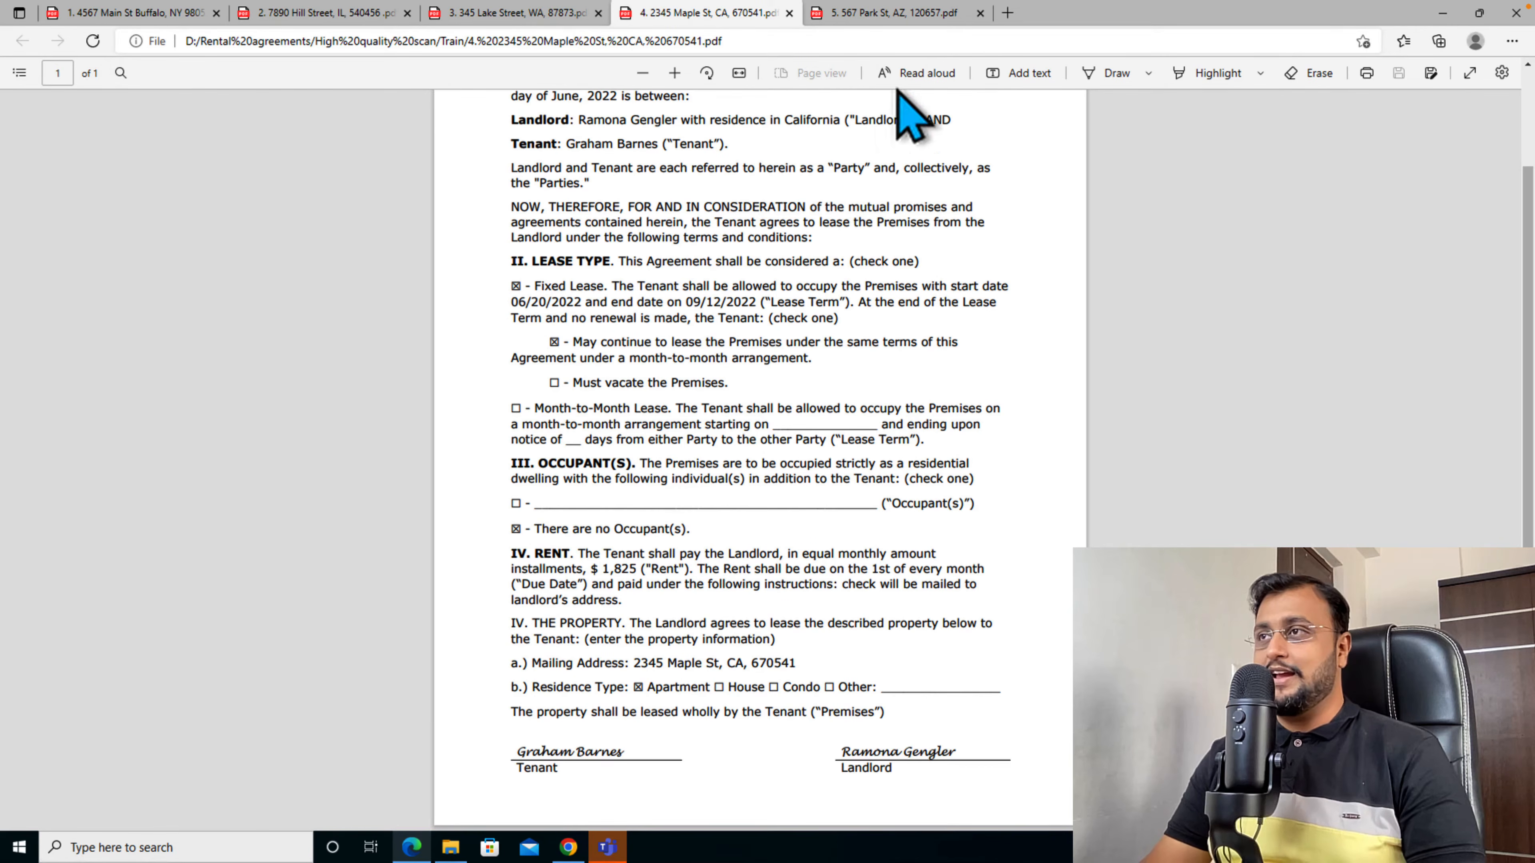
pyautogui.click(907, 18)
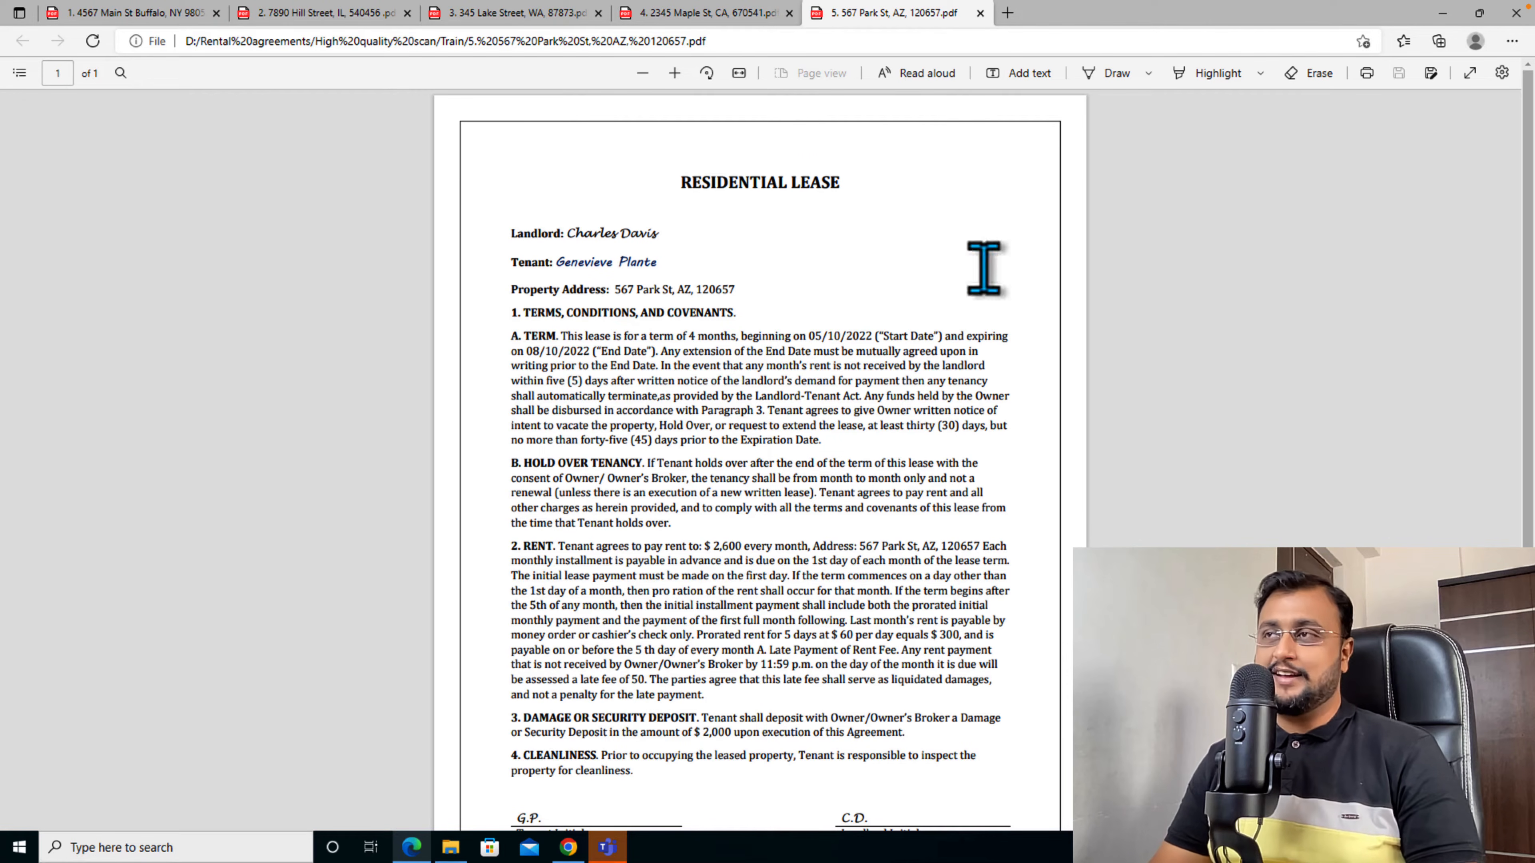
pyautogui.click(1441, 13)
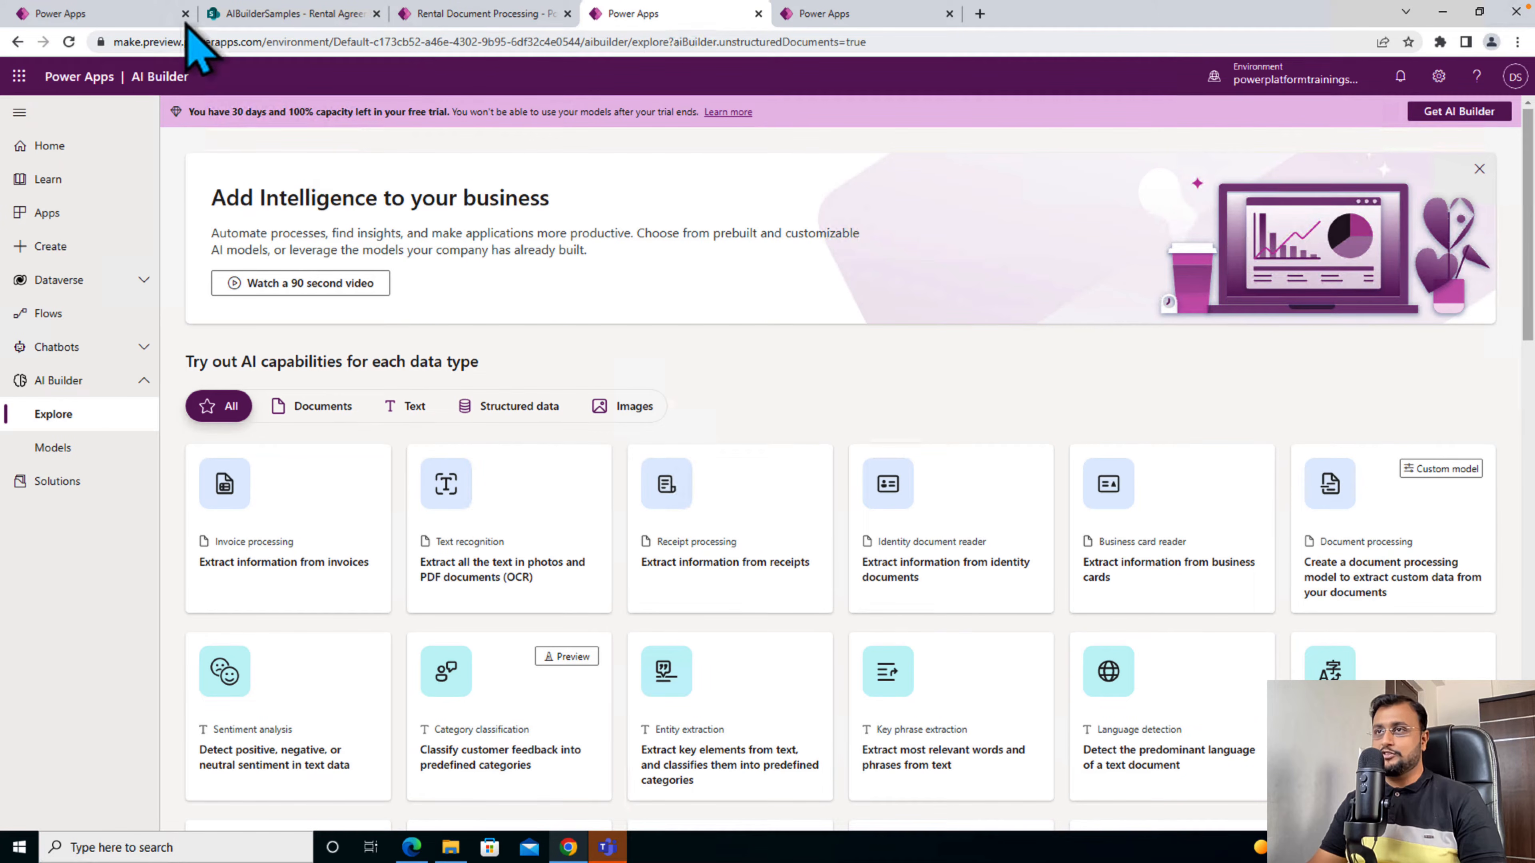
# - In the Rental Document Processing app, analyze the rental agreement PDF from the Test folder and save the extracted record
pyautogui.click(436, 14)
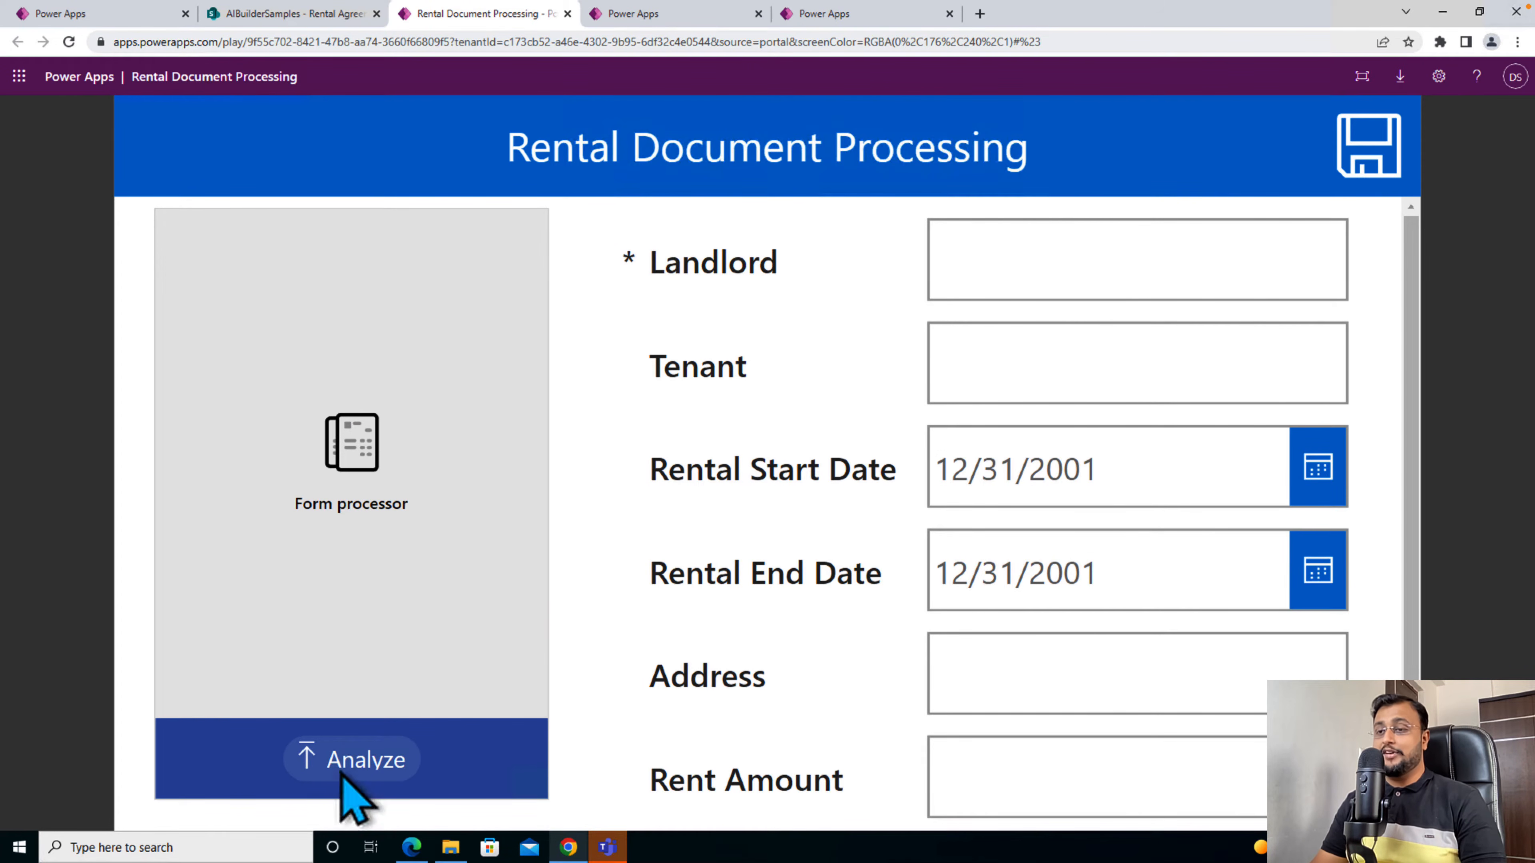
pyautogui.click(345, 789)
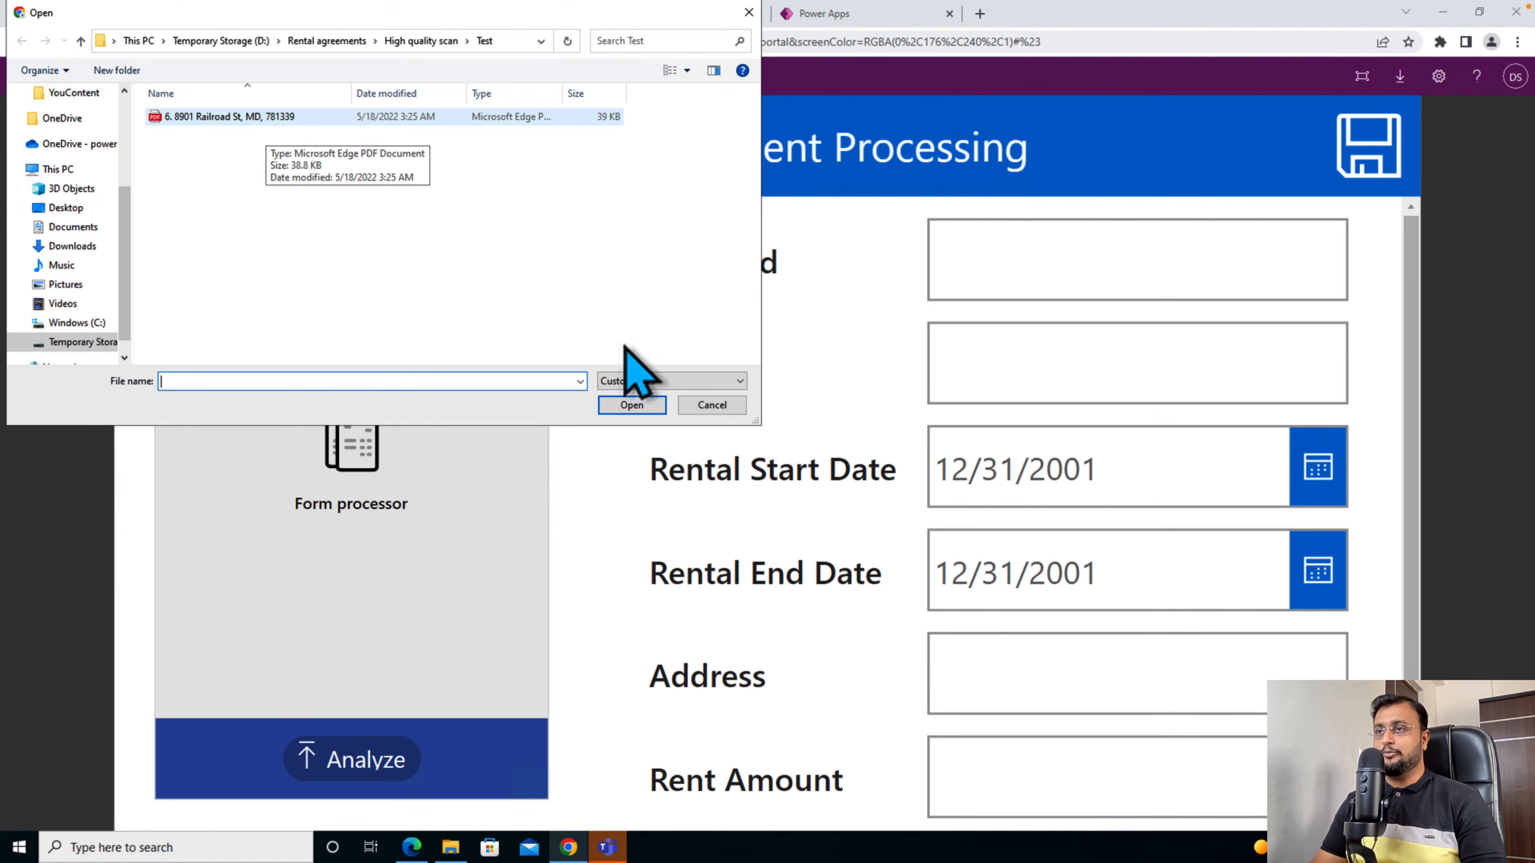
pyautogui.click(428, 121)
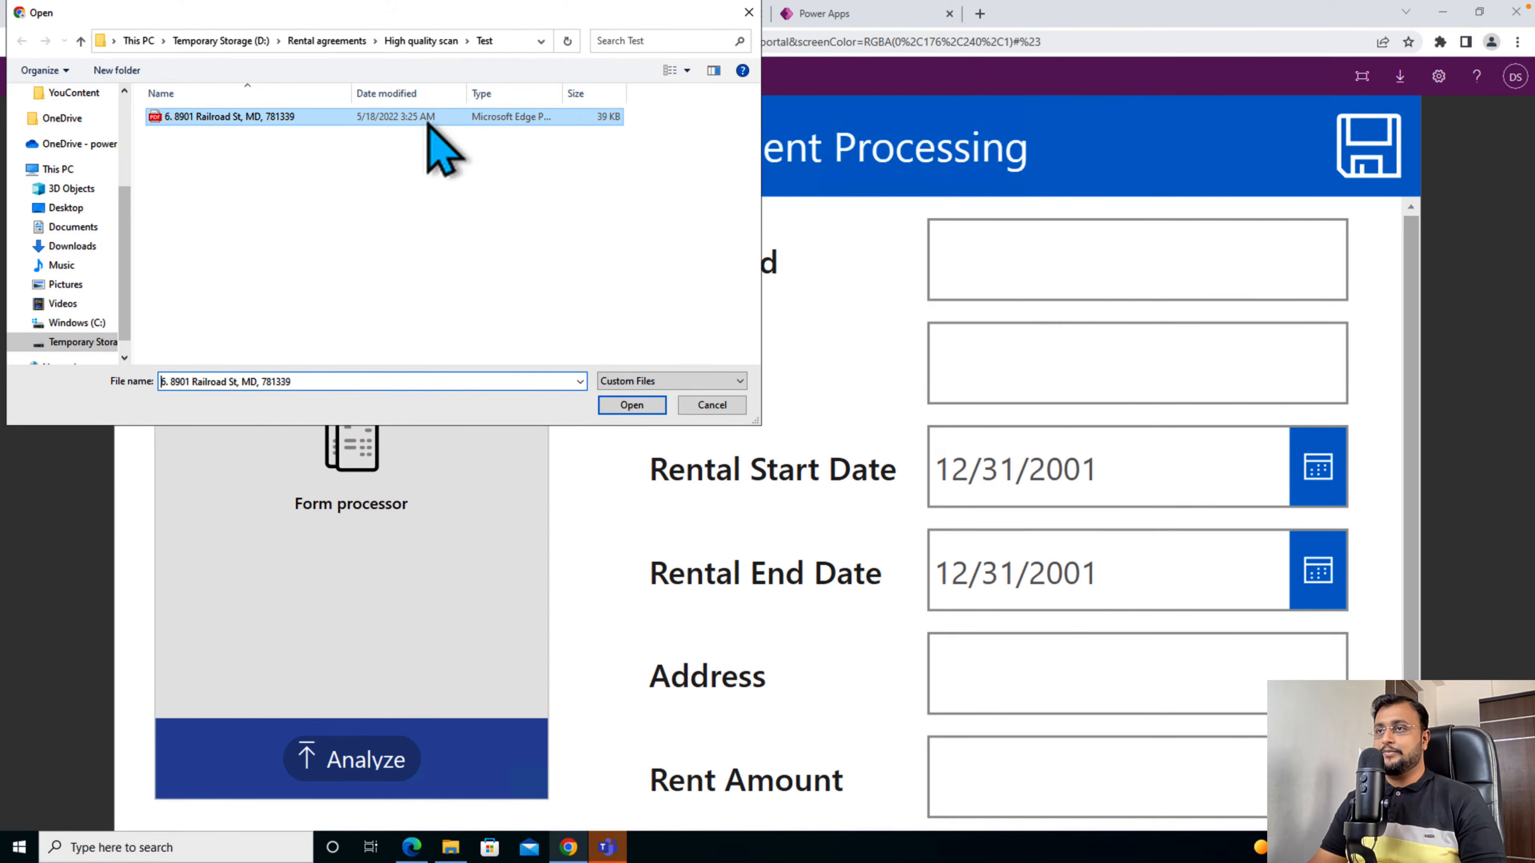
pyautogui.click(619, 407)
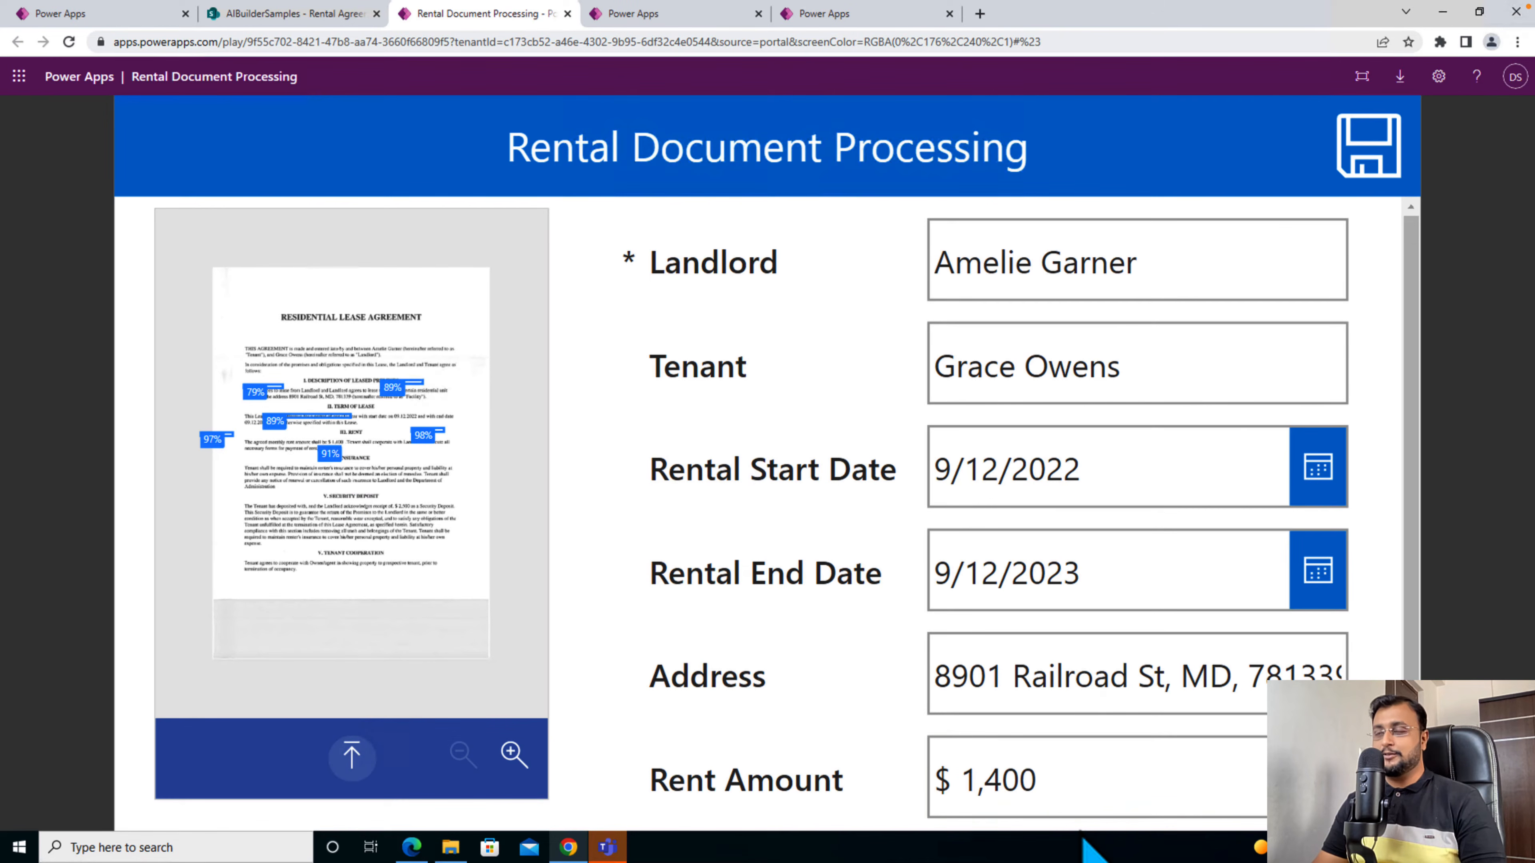
pyautogui.click(1362, 165)
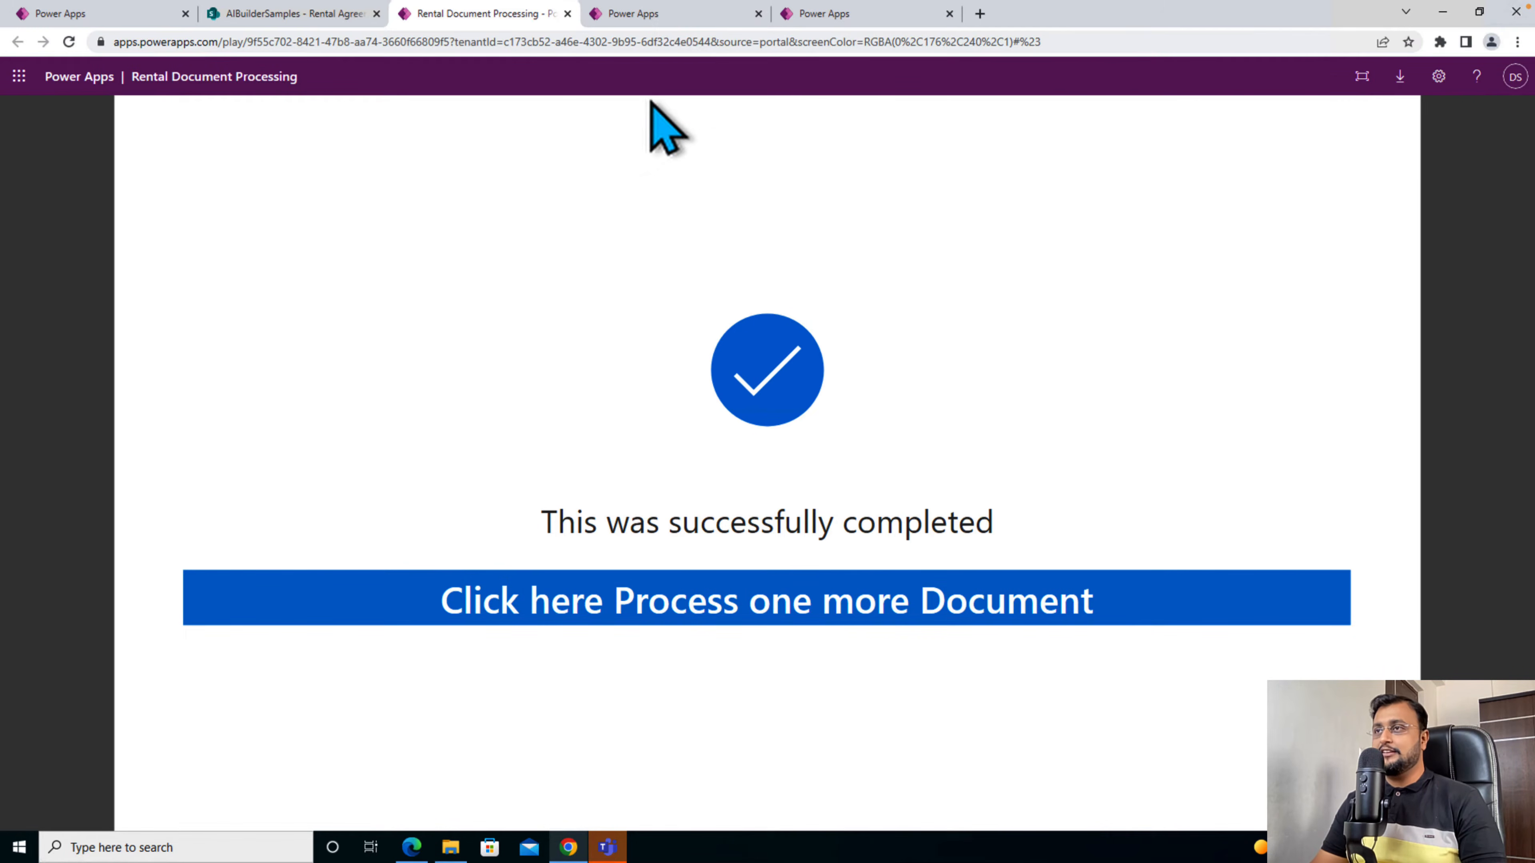
# - In AI Builder, start a custom document processing model for unstructured and free-form documents (preview)
pyautogui.click(635, 13)
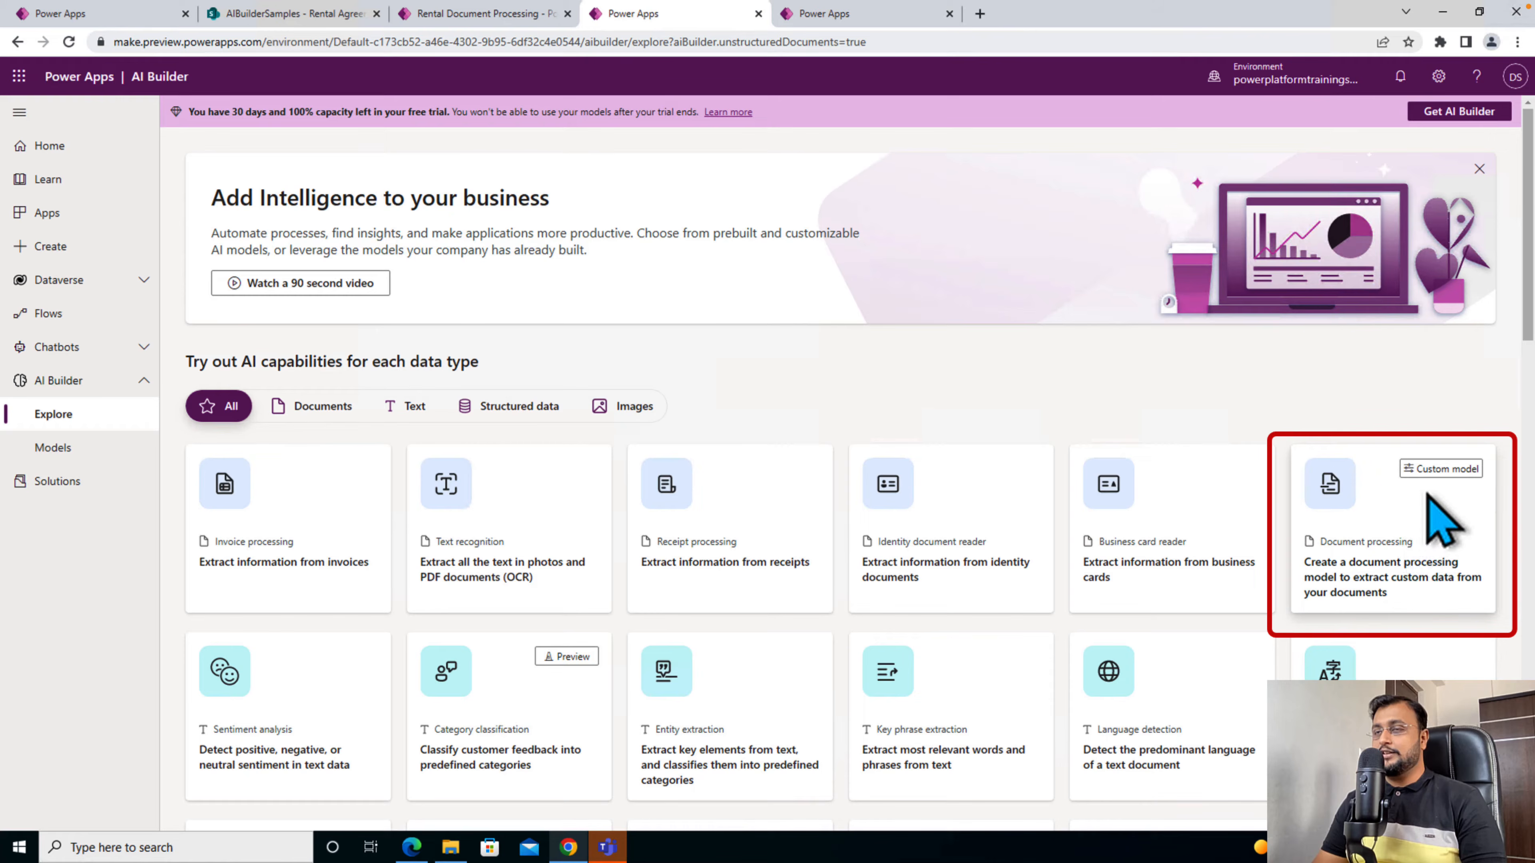
pyautogui.click(1442, 521)
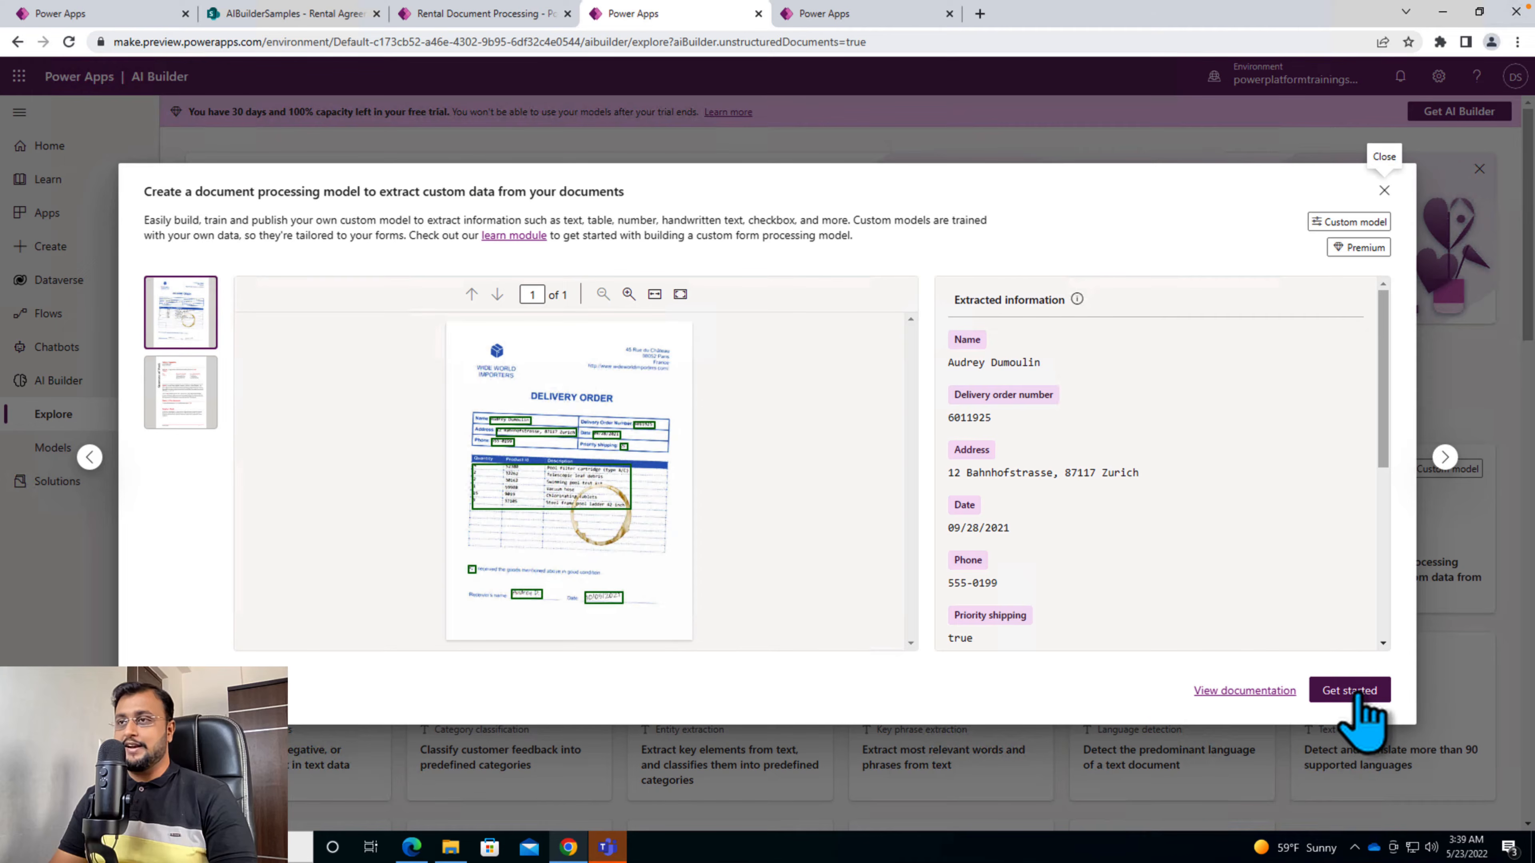
pyautogui.click(1352, 691)
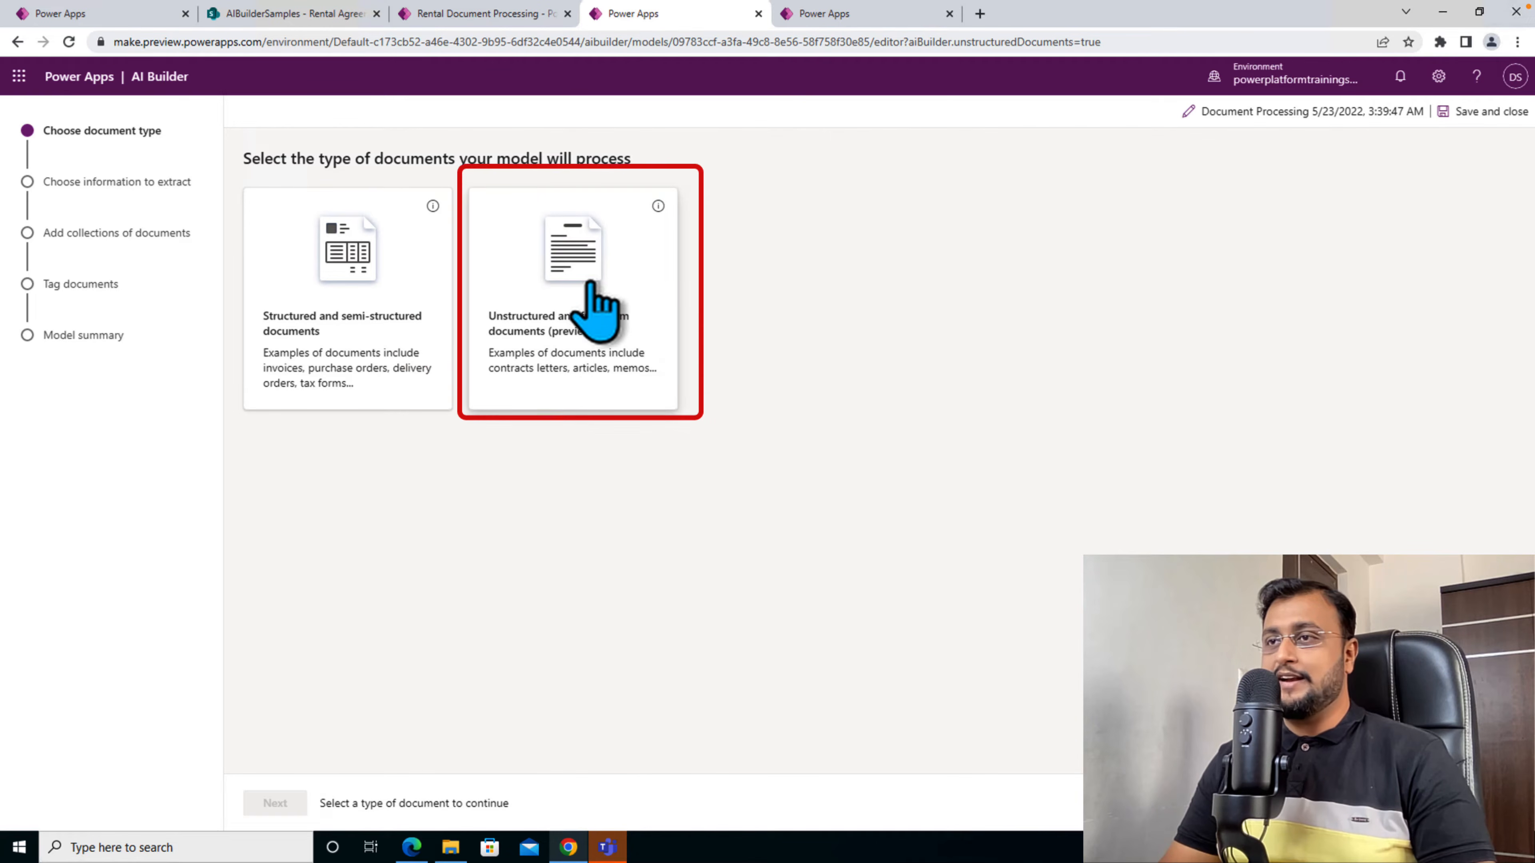
pyautogui.click(589, 346)
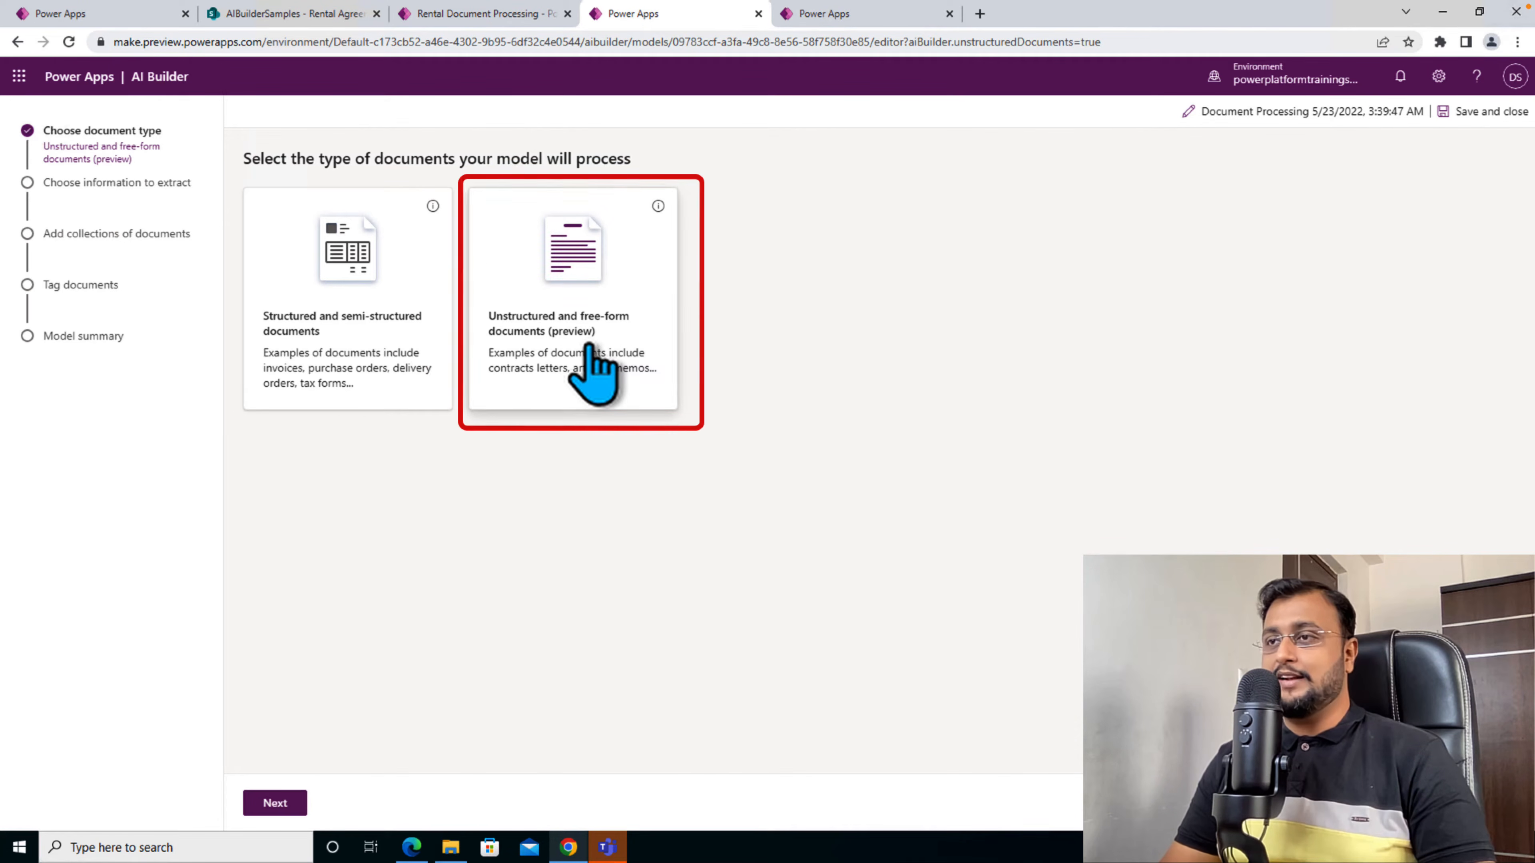
pyautogui.click(275, 803)
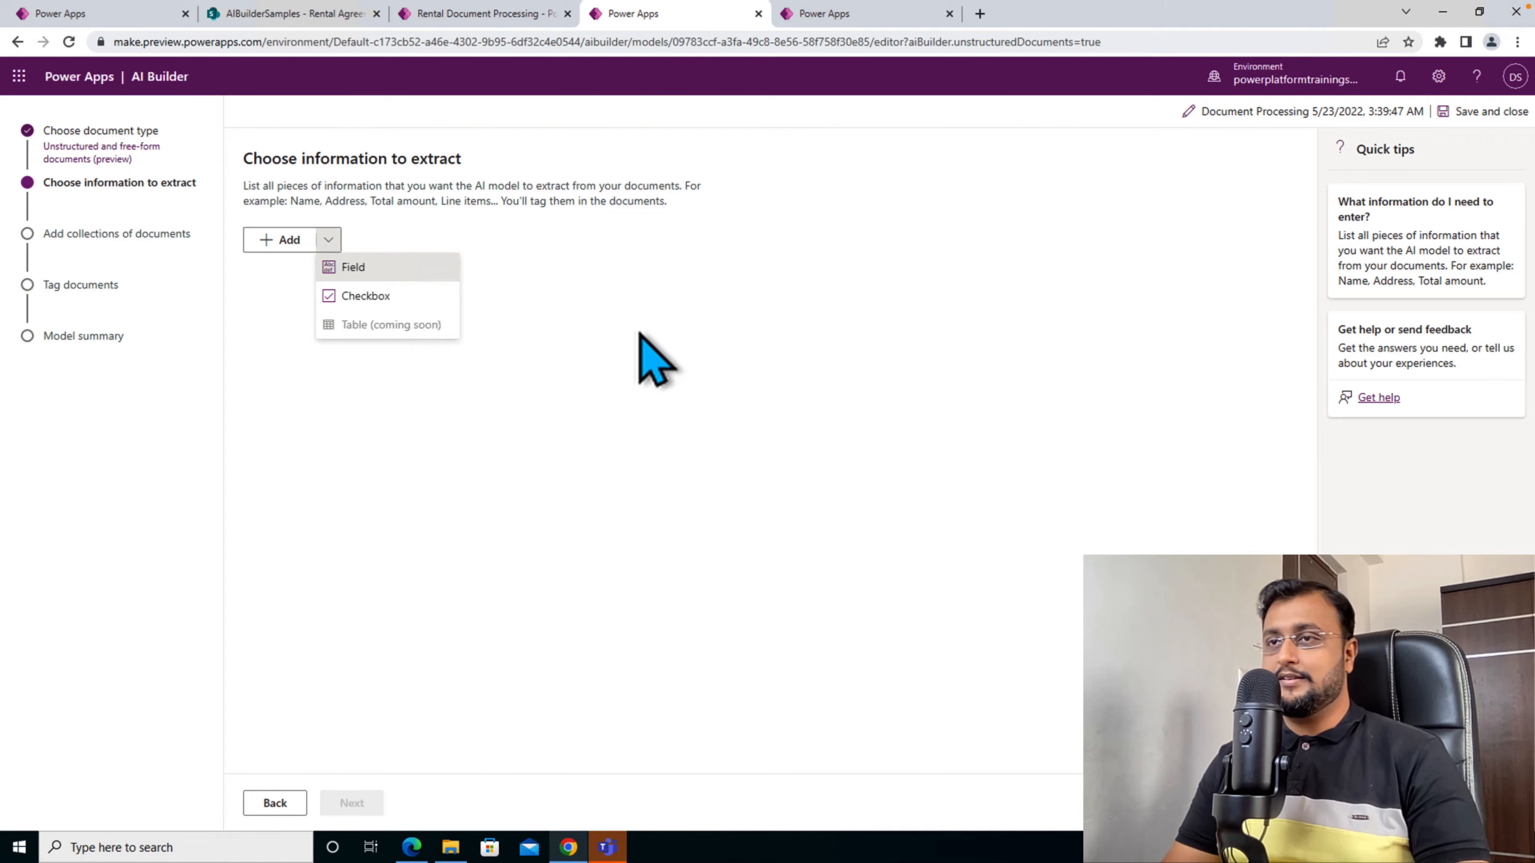
# - Add the extraction fields Landlord, Tenant, Rental Start Date, Rental End Date, Monthly Rent and Address, and proceed to the document collections
pyautogui.click(408, 848)
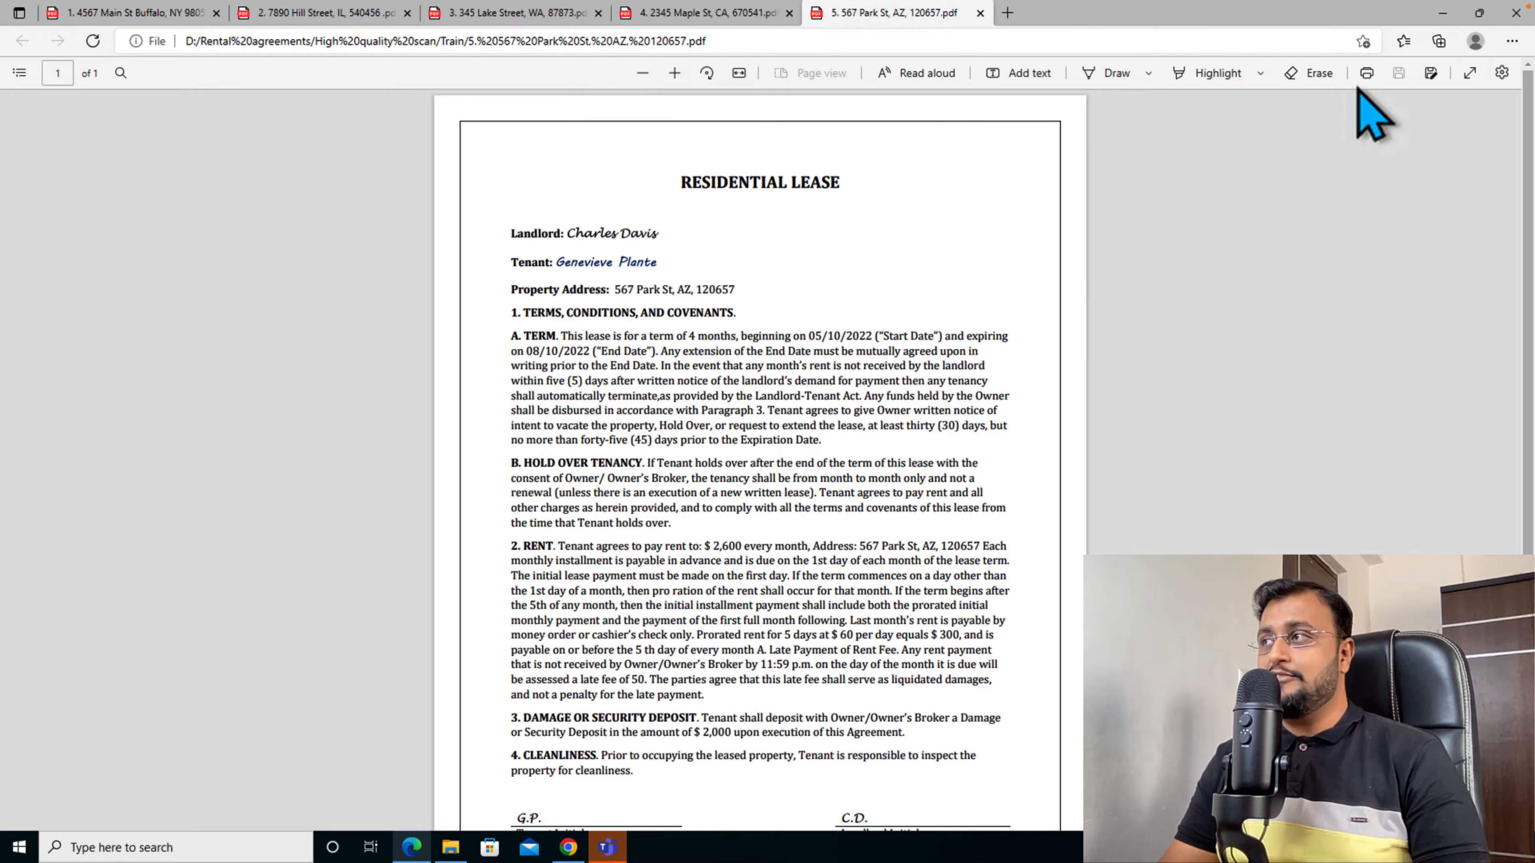
pyautogui.click(1442, 13)
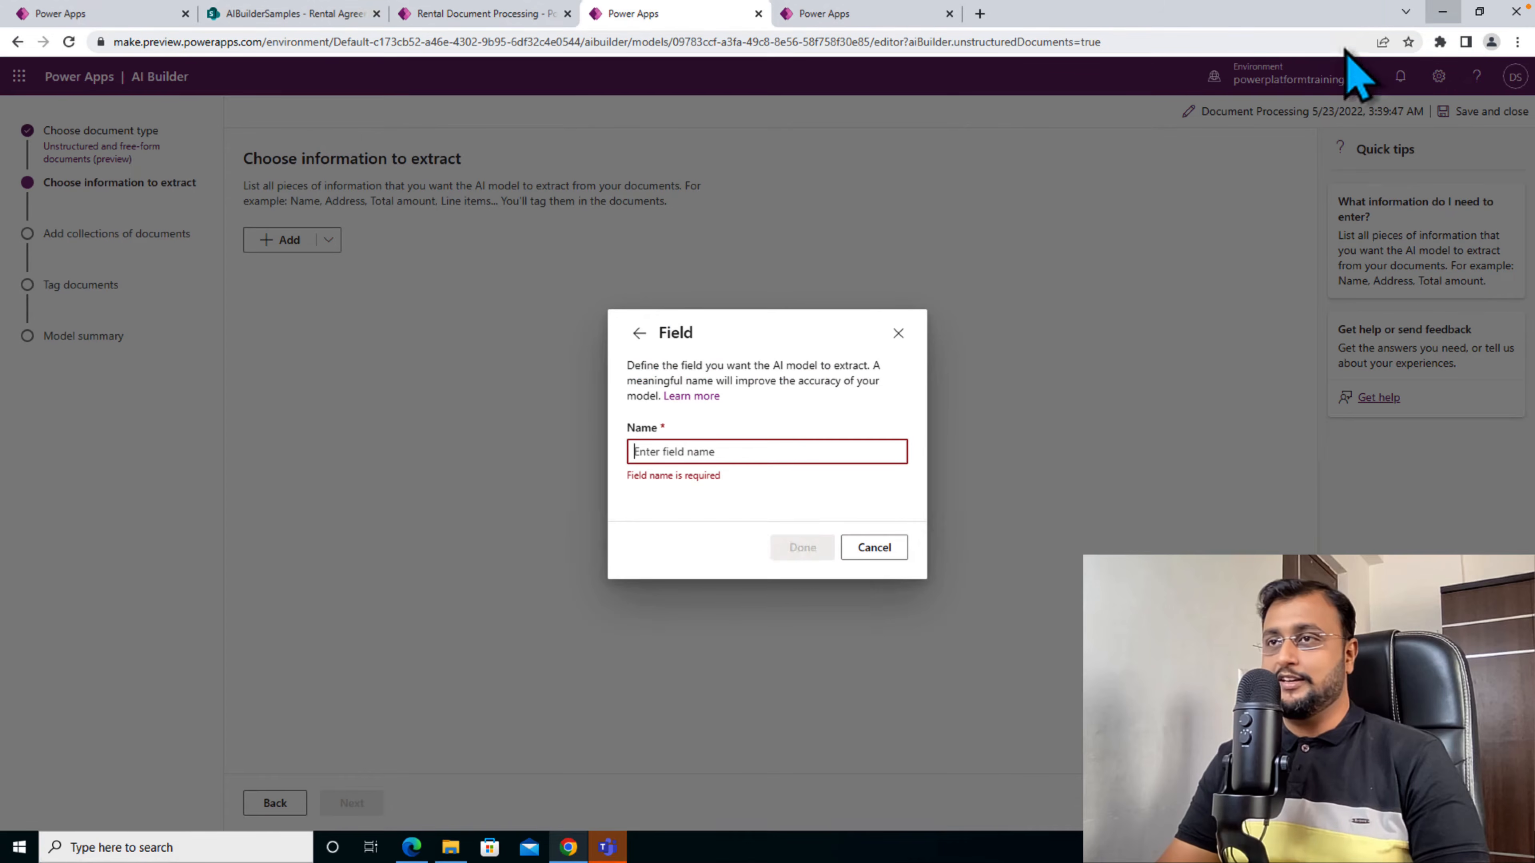
pyautogui.click(749, 458)
pyautogui.write('Landlord')
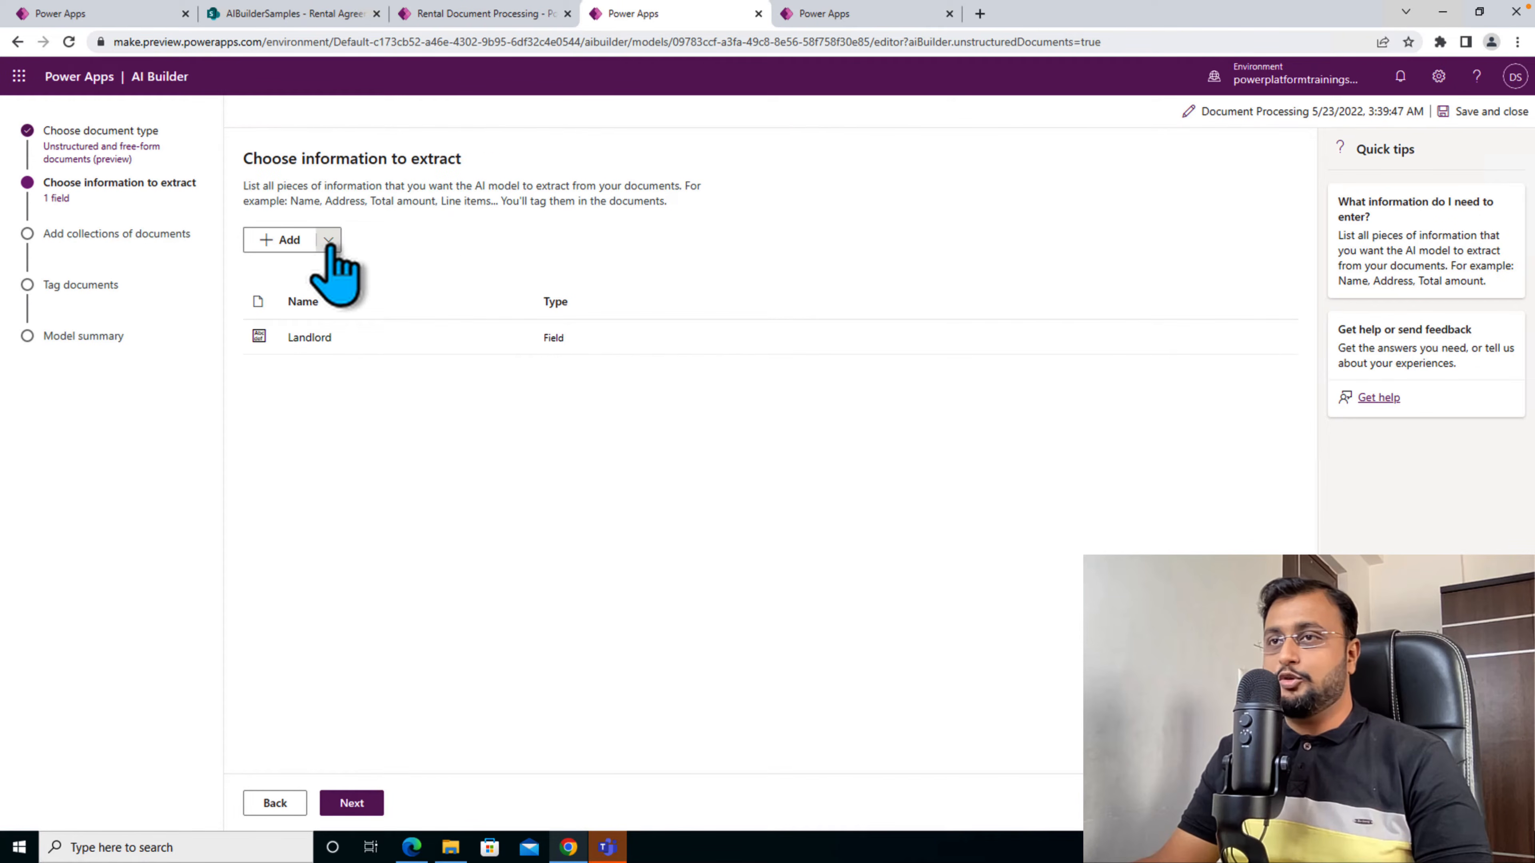
pyautogui.click(328, 241)
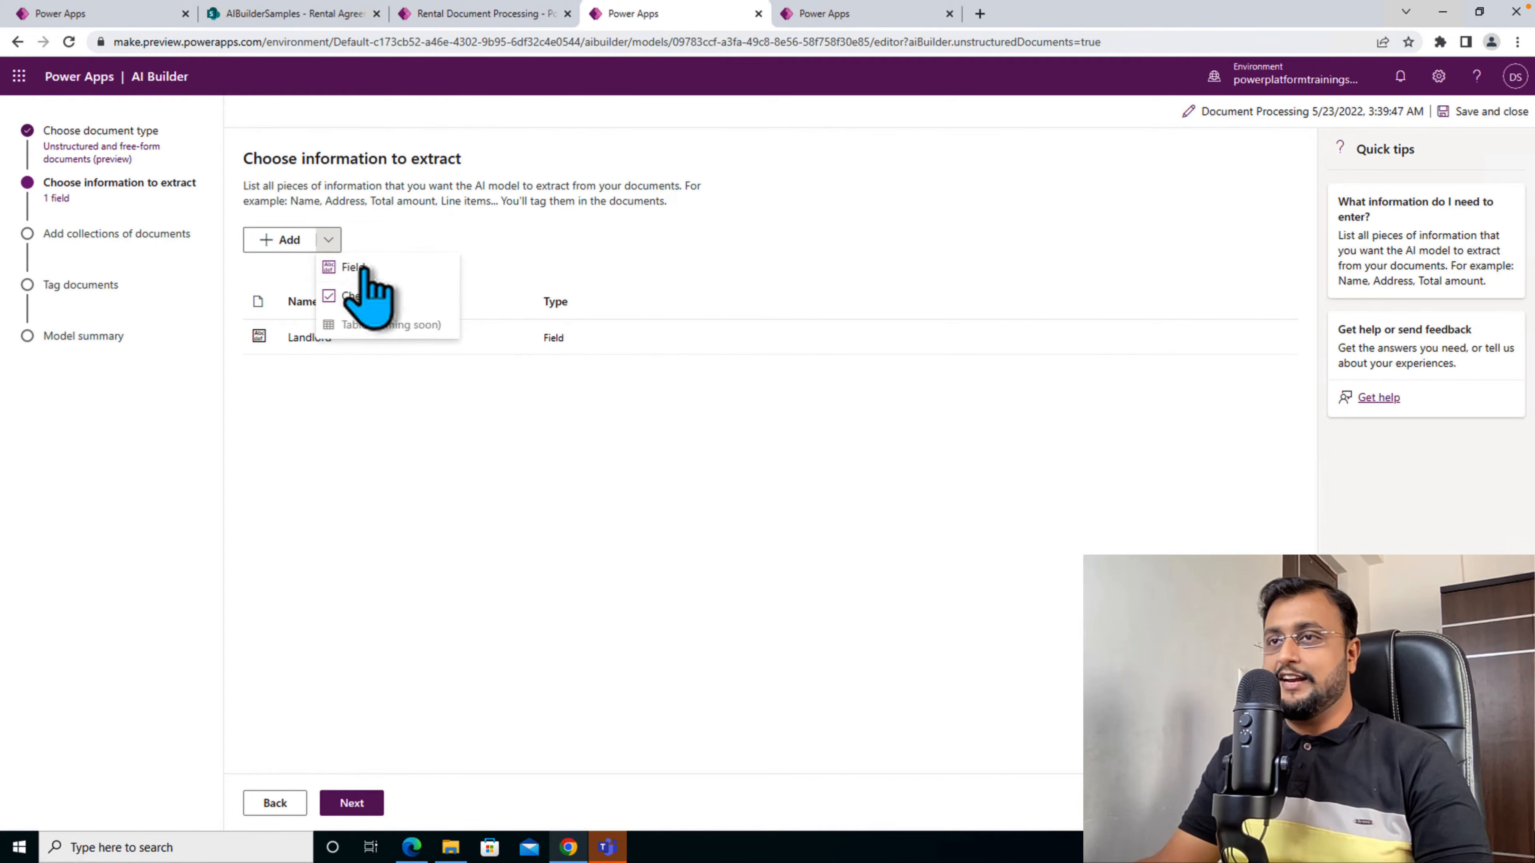
pyautogui.click(409, 273)
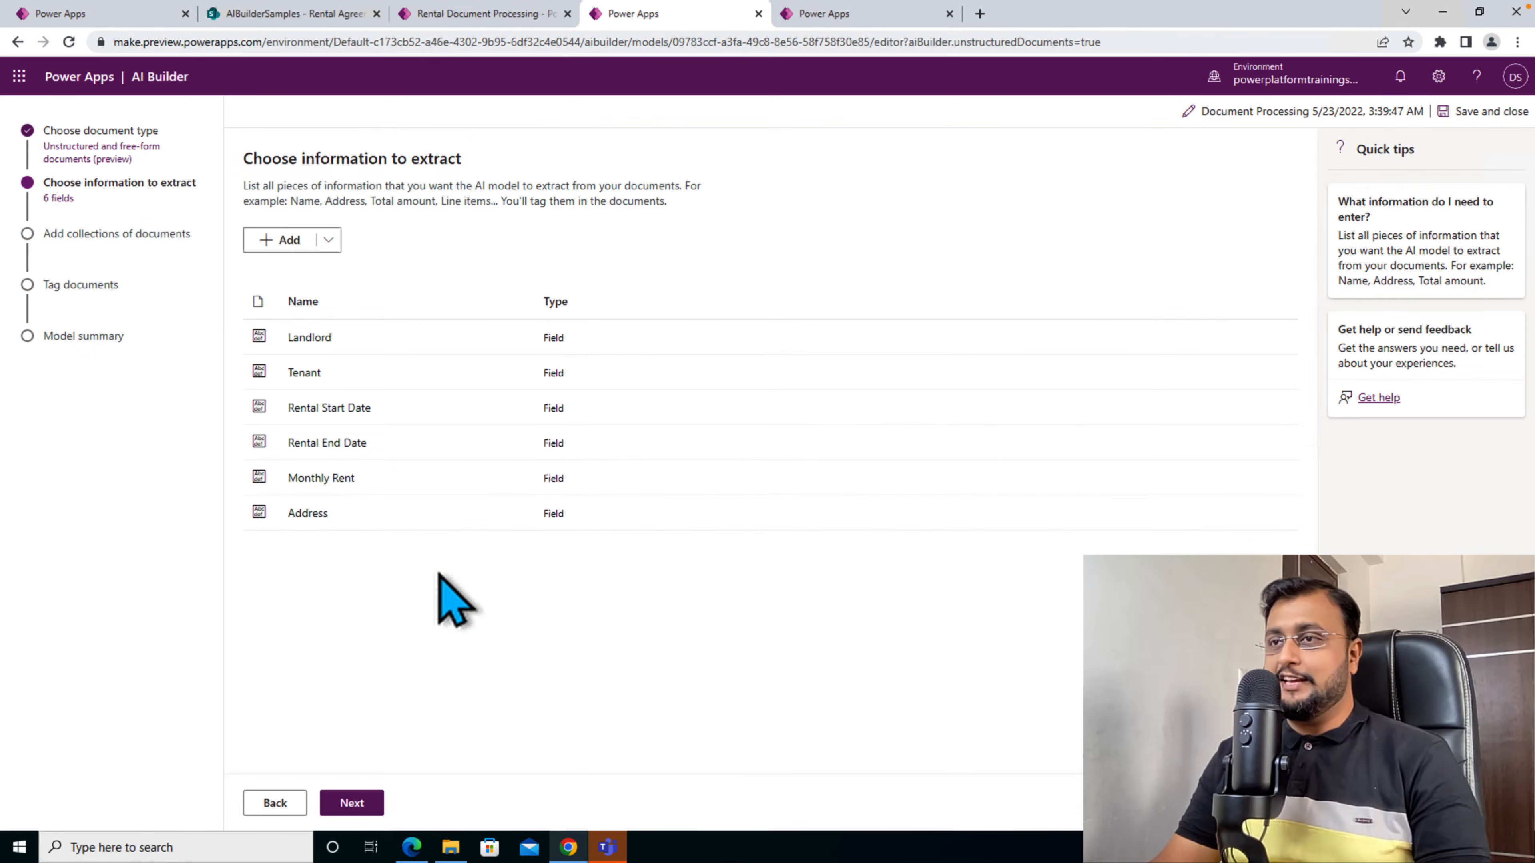
pyautogui.click(356, 803)
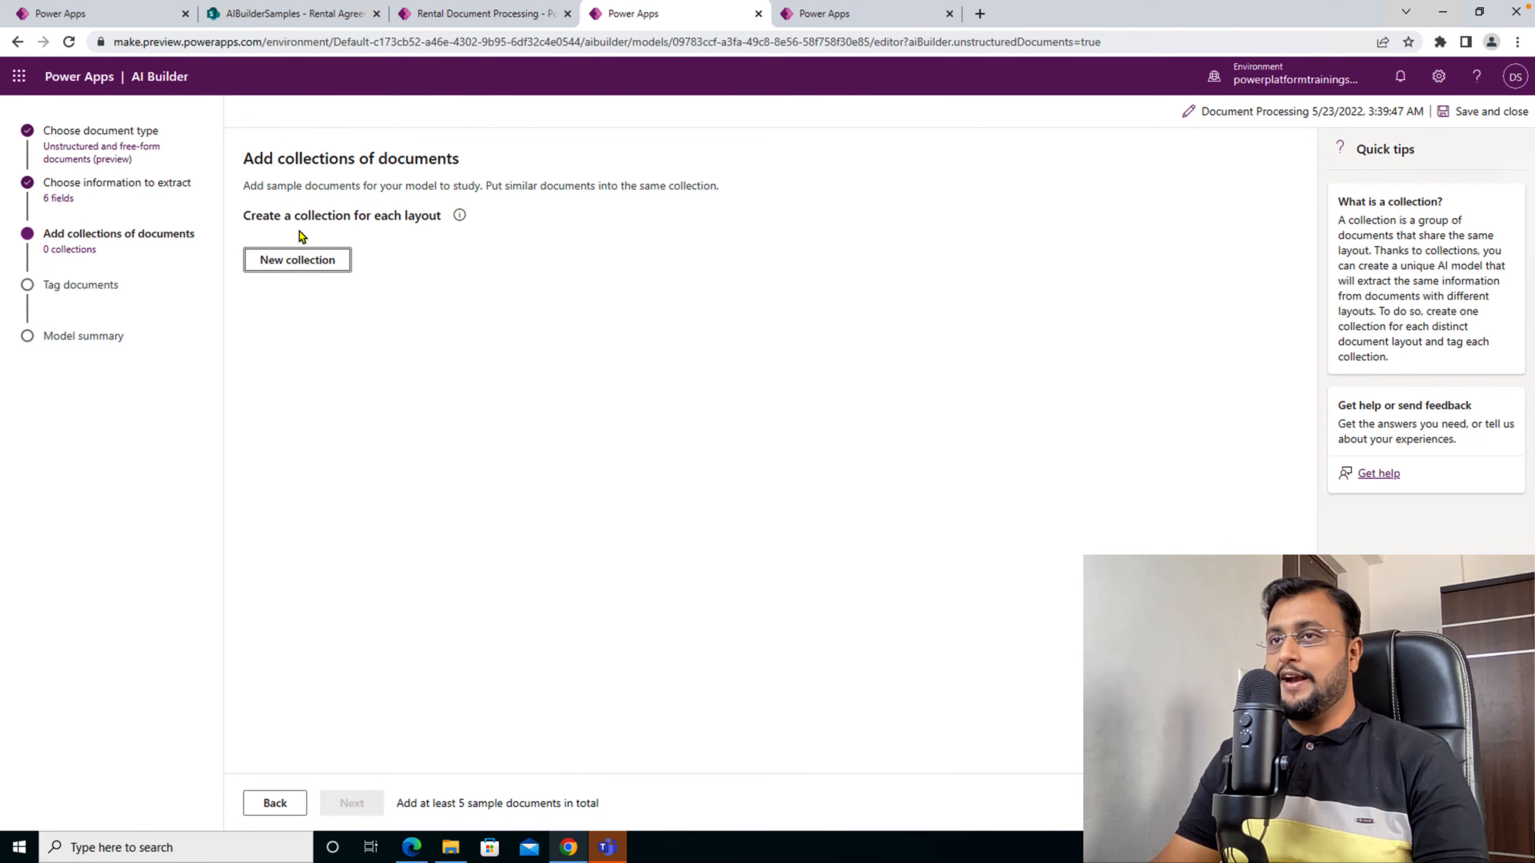
# - Create a document collection and upload the five rental agreement PDFs from the device's Train folder into it
pyautogui.click(301, 262)
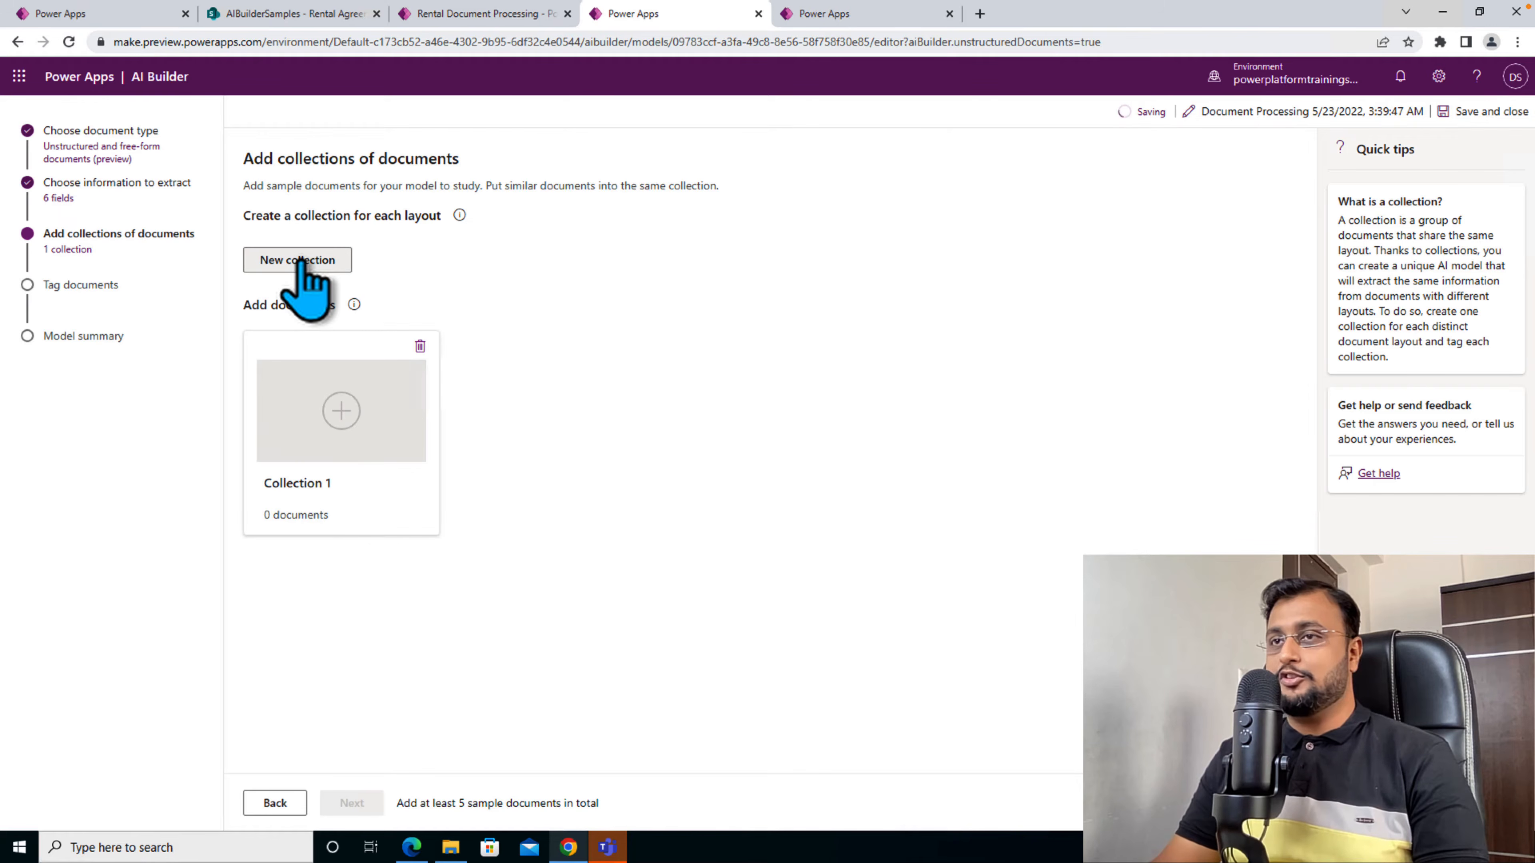
pyautogui.click(342, 411)
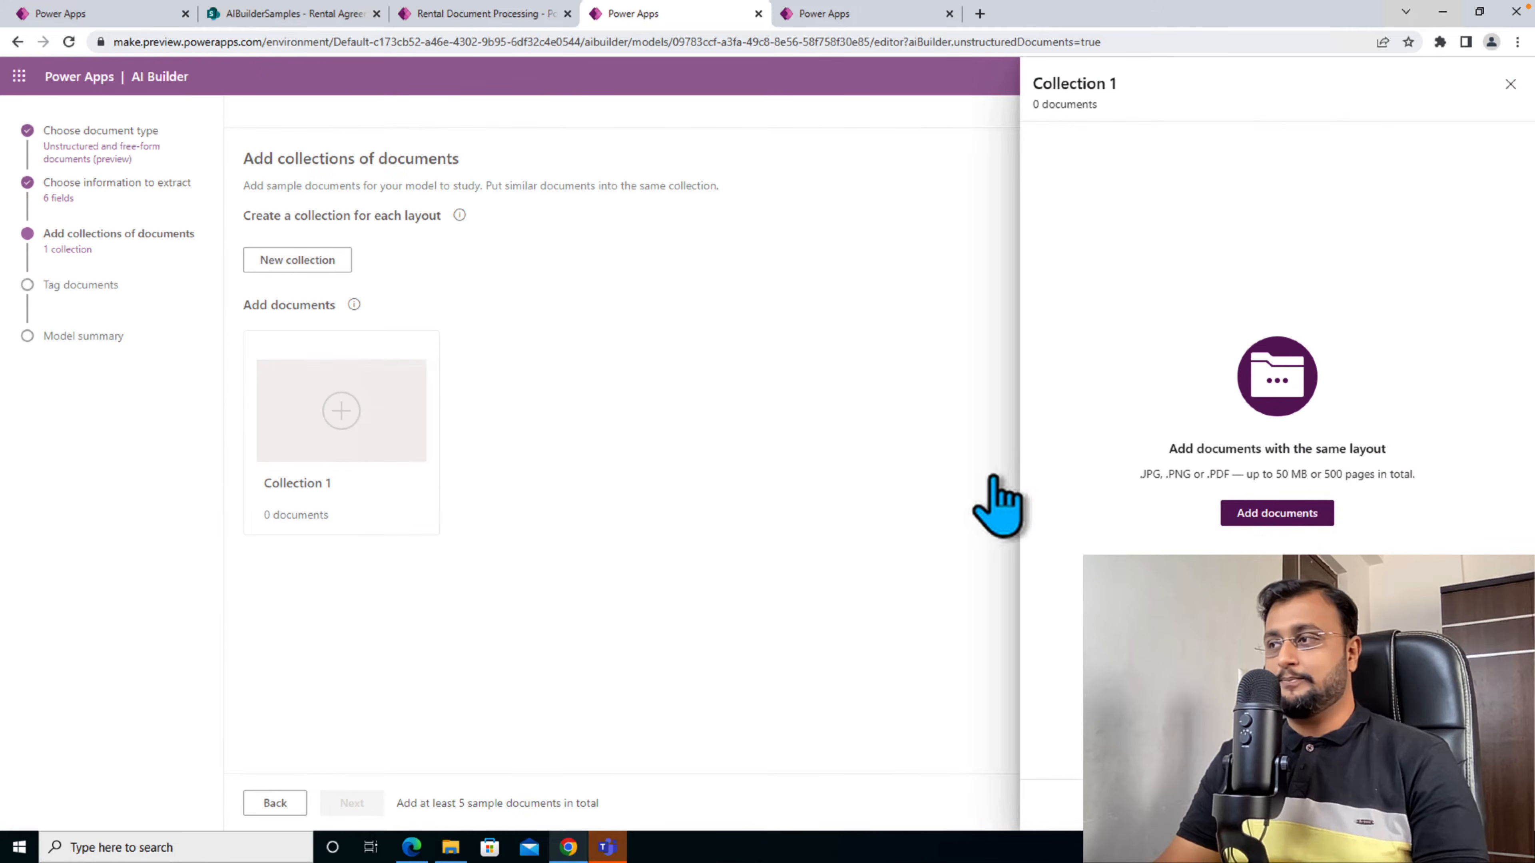
pyautogui.click(1295, 520)
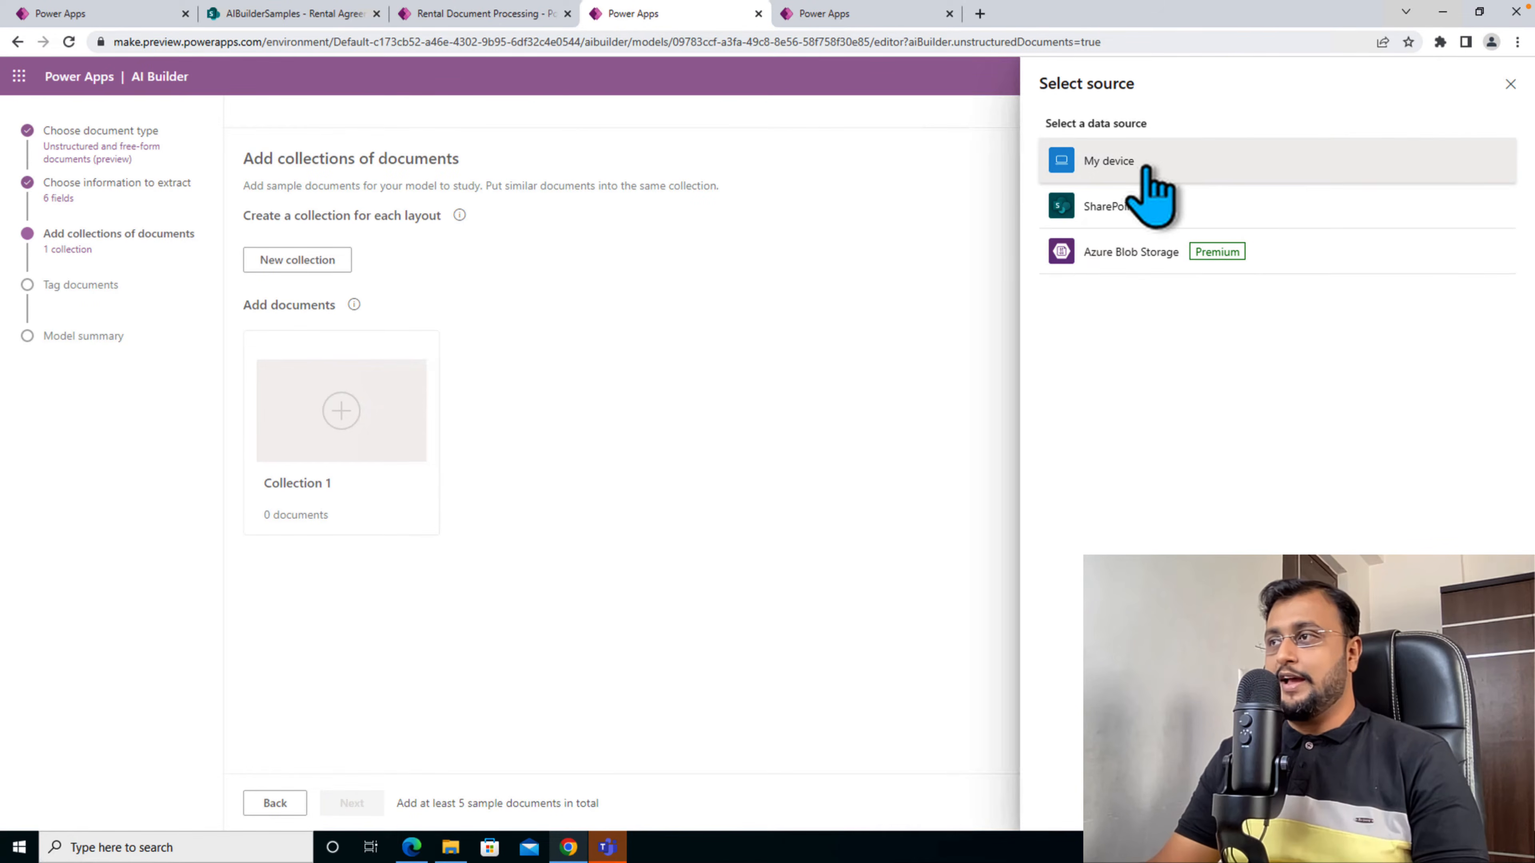
pyautogui.click(1146, 171)
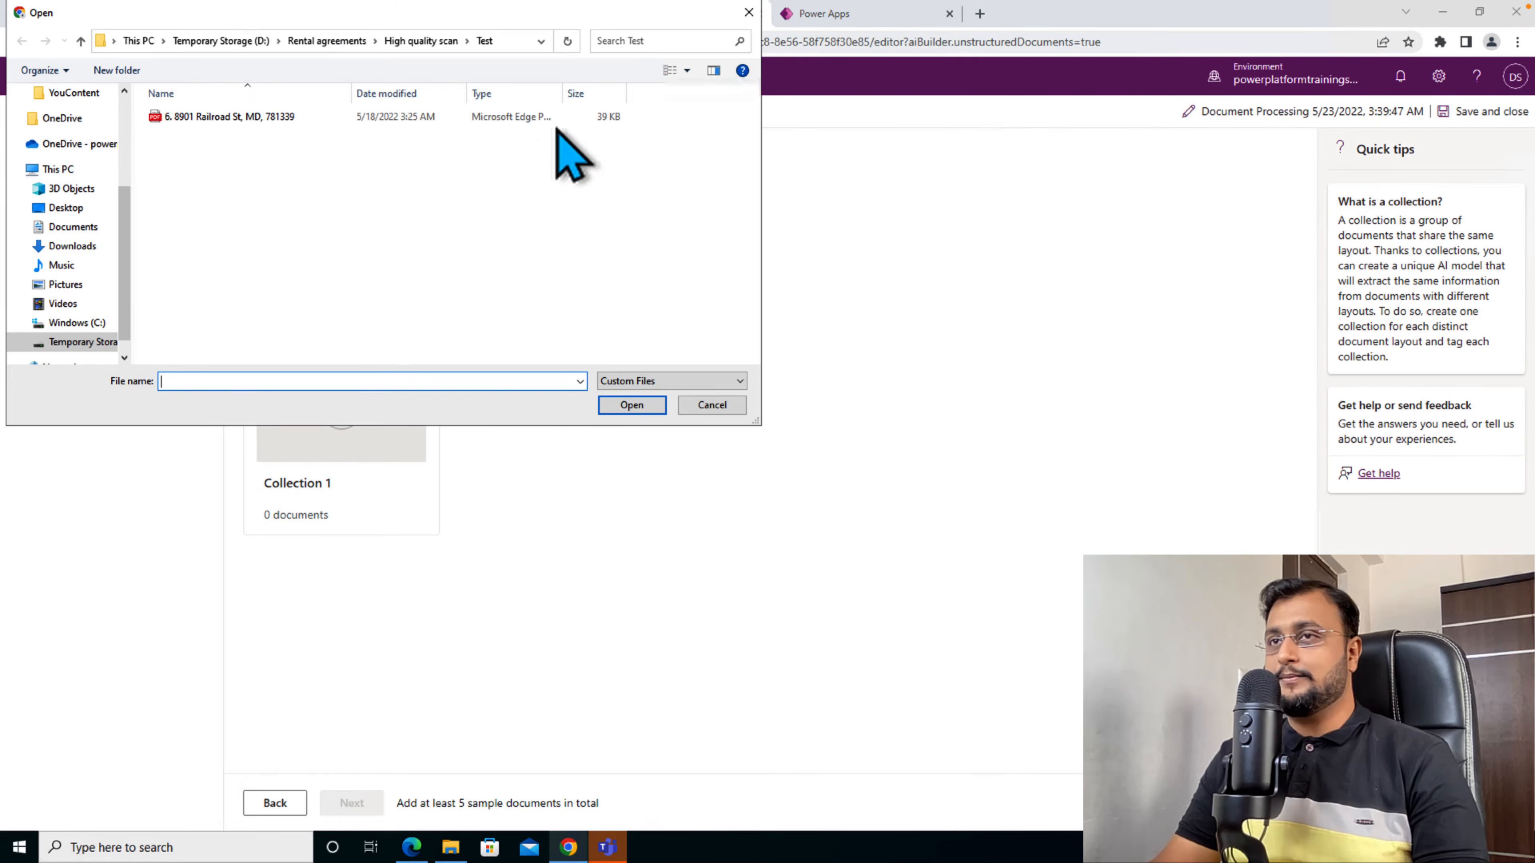
pyautogui.click(416, 42)
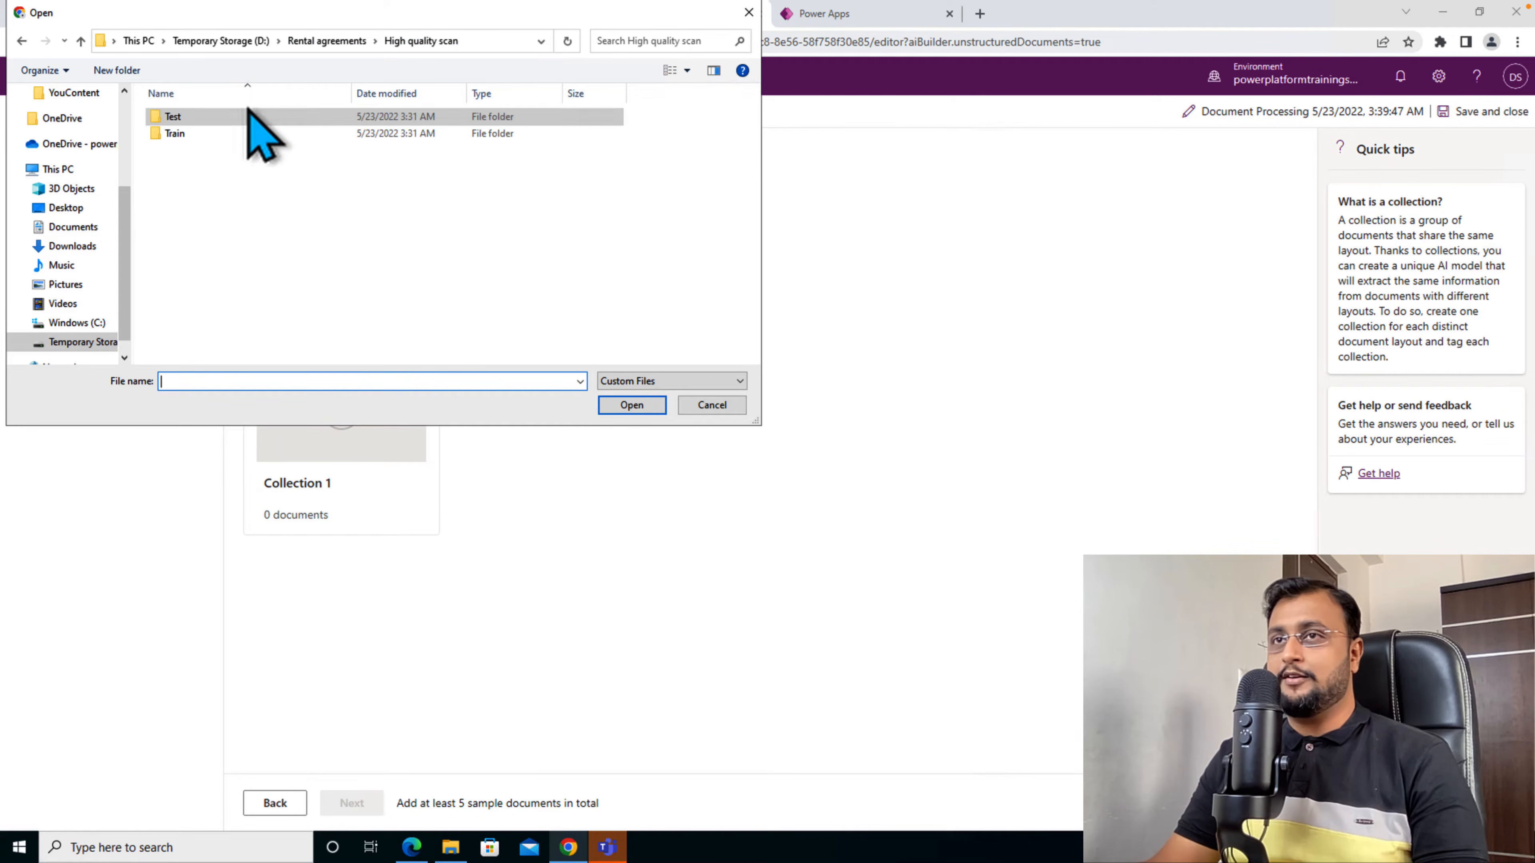
pyautogui.doubleClick(235, 133)
pyautogui.moveTo(594, 282); pyautogui.dragTo(291, 120)
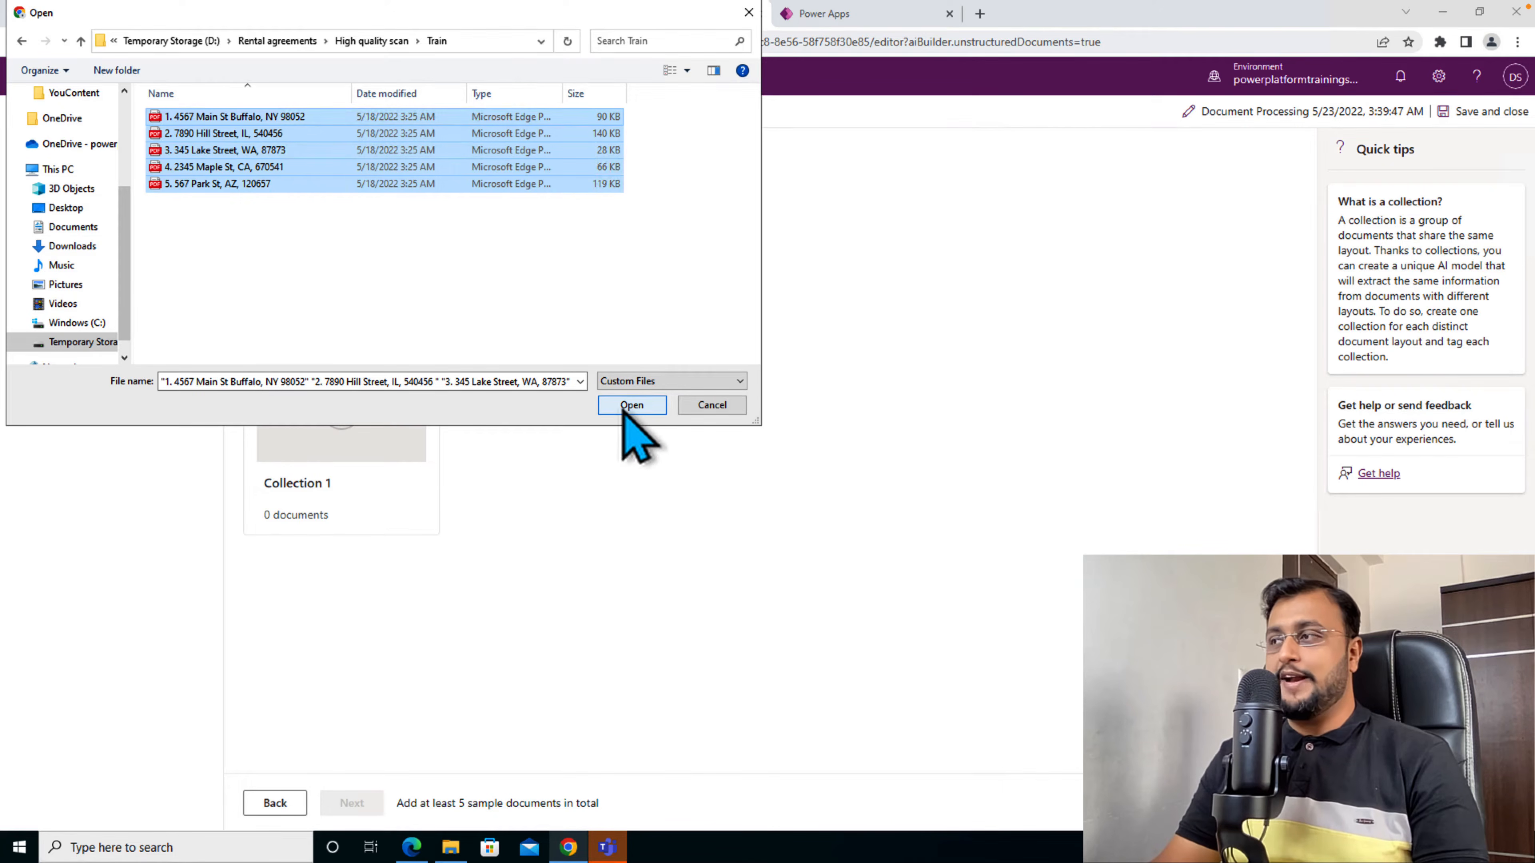
pyautogui.click(632, 405)
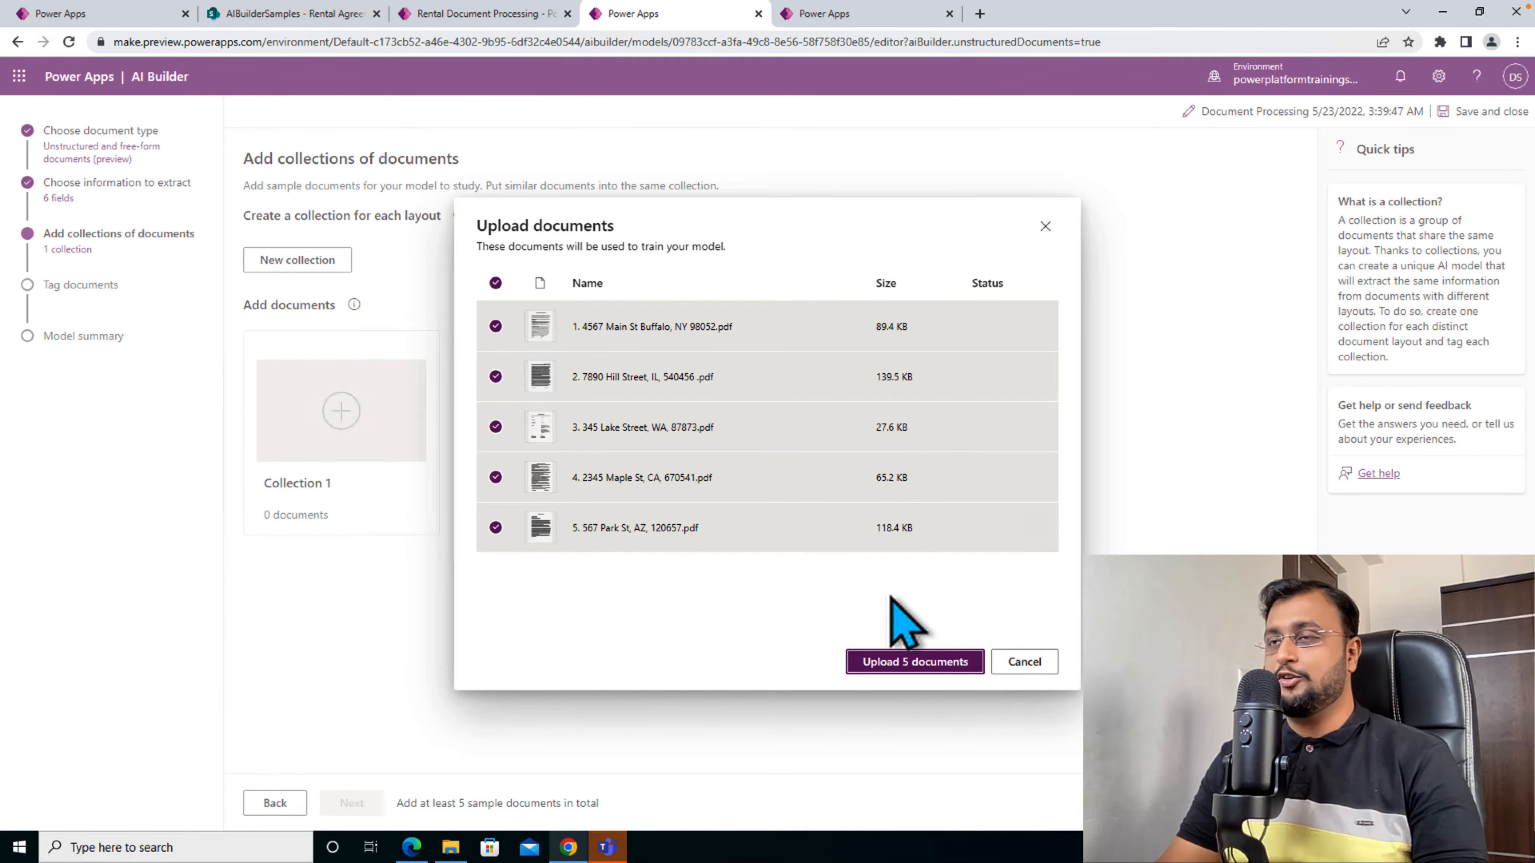
pyautogui.click(951, 662)
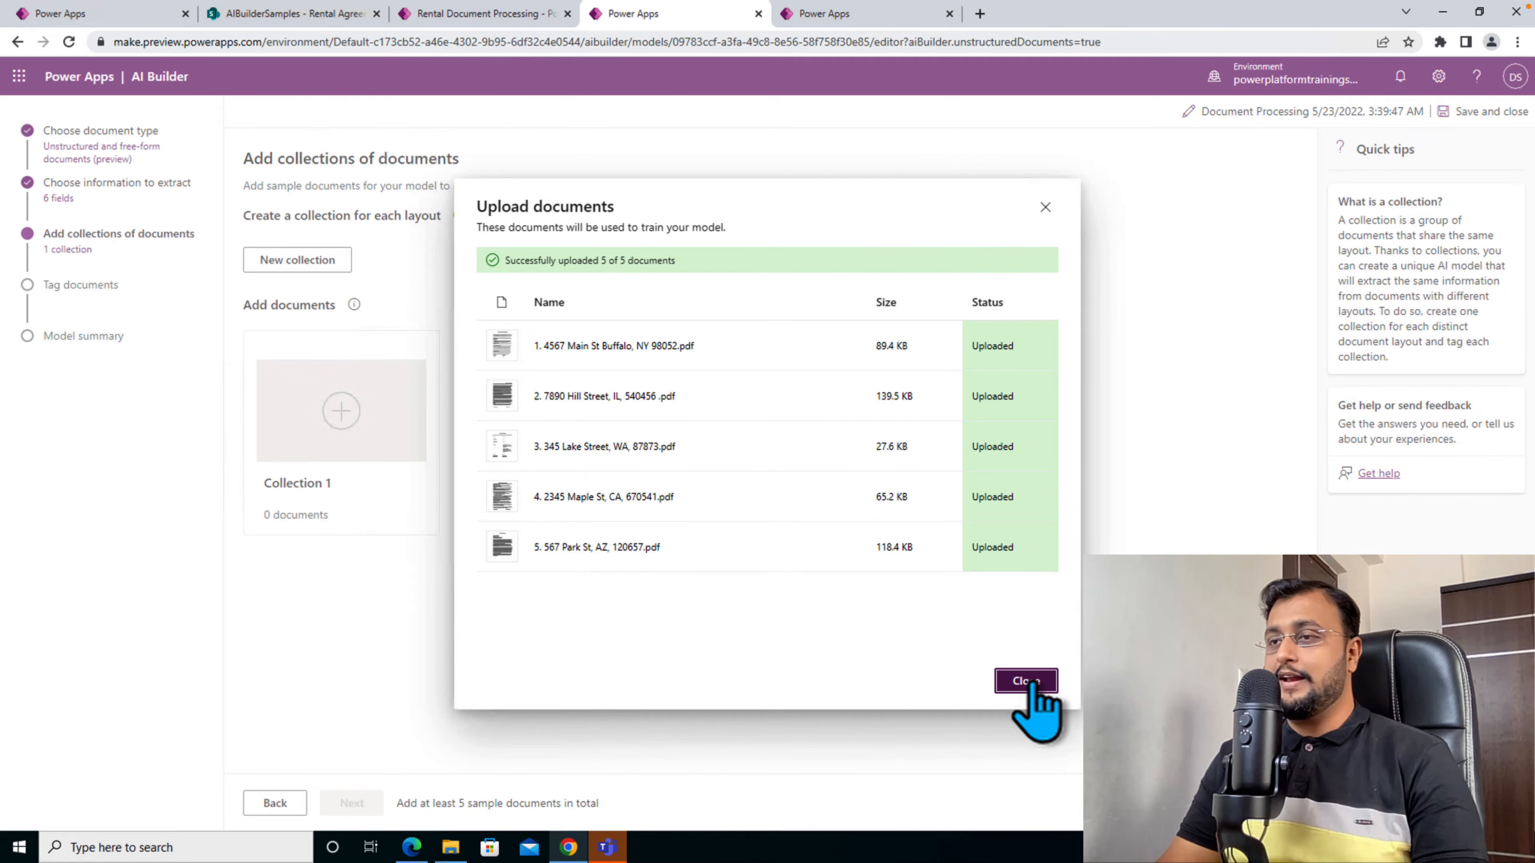
pyautogui.click(1031, 682)
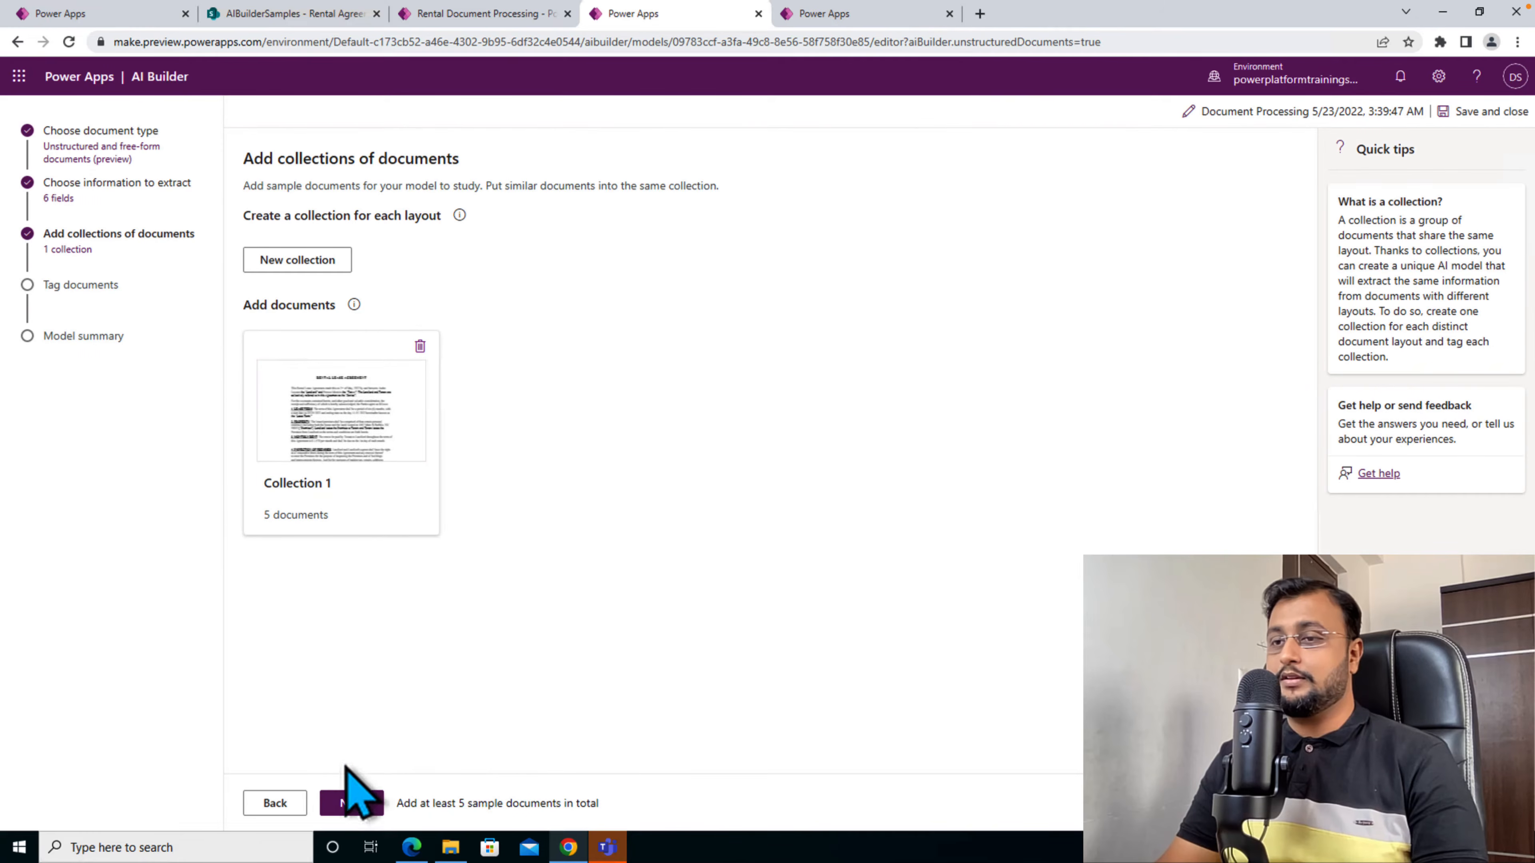
# - Proceed from the document collections to tagging the documents
pyautogui.click(353, 805)
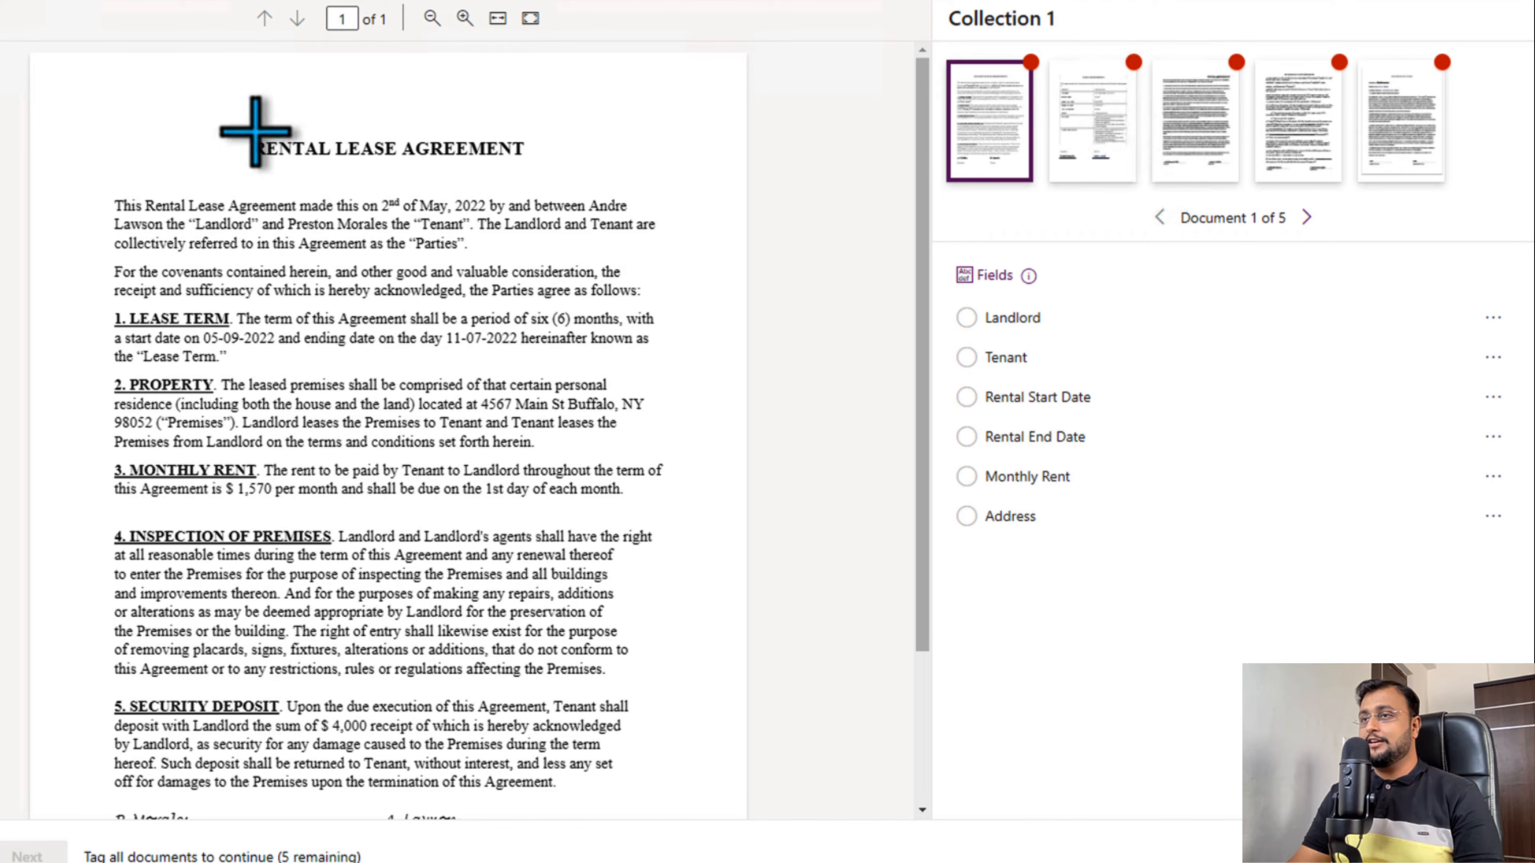
# - Try tagging the first document's title RENTAL LEASE AGREEMENT as Landlord, and remove that tag
pyautogui.moveTo(255, 132); pyautogui.dragTo(534, 173)
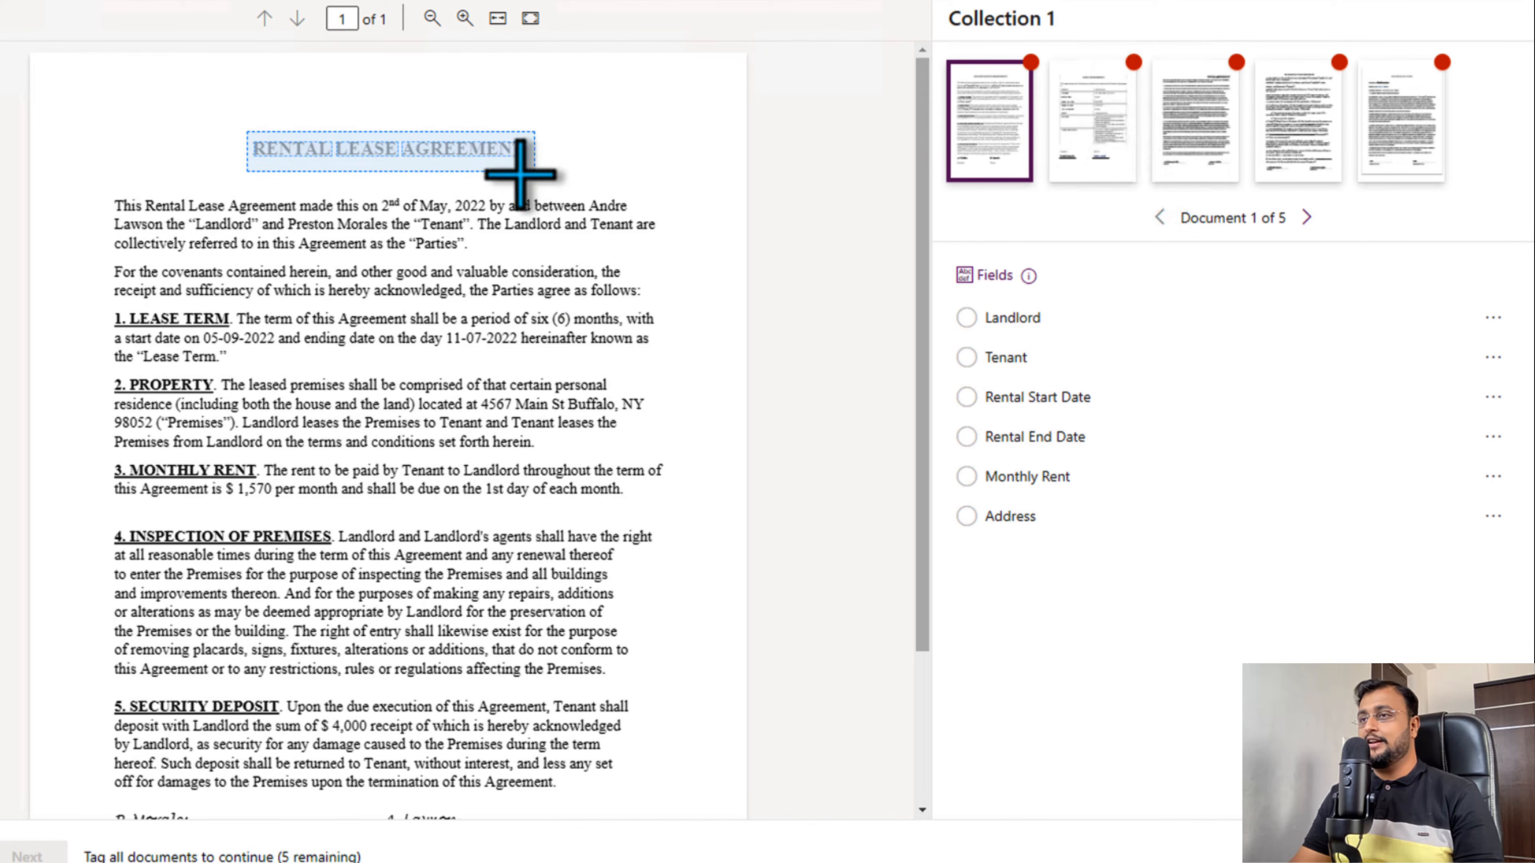
pyautogui.click(316, 324)
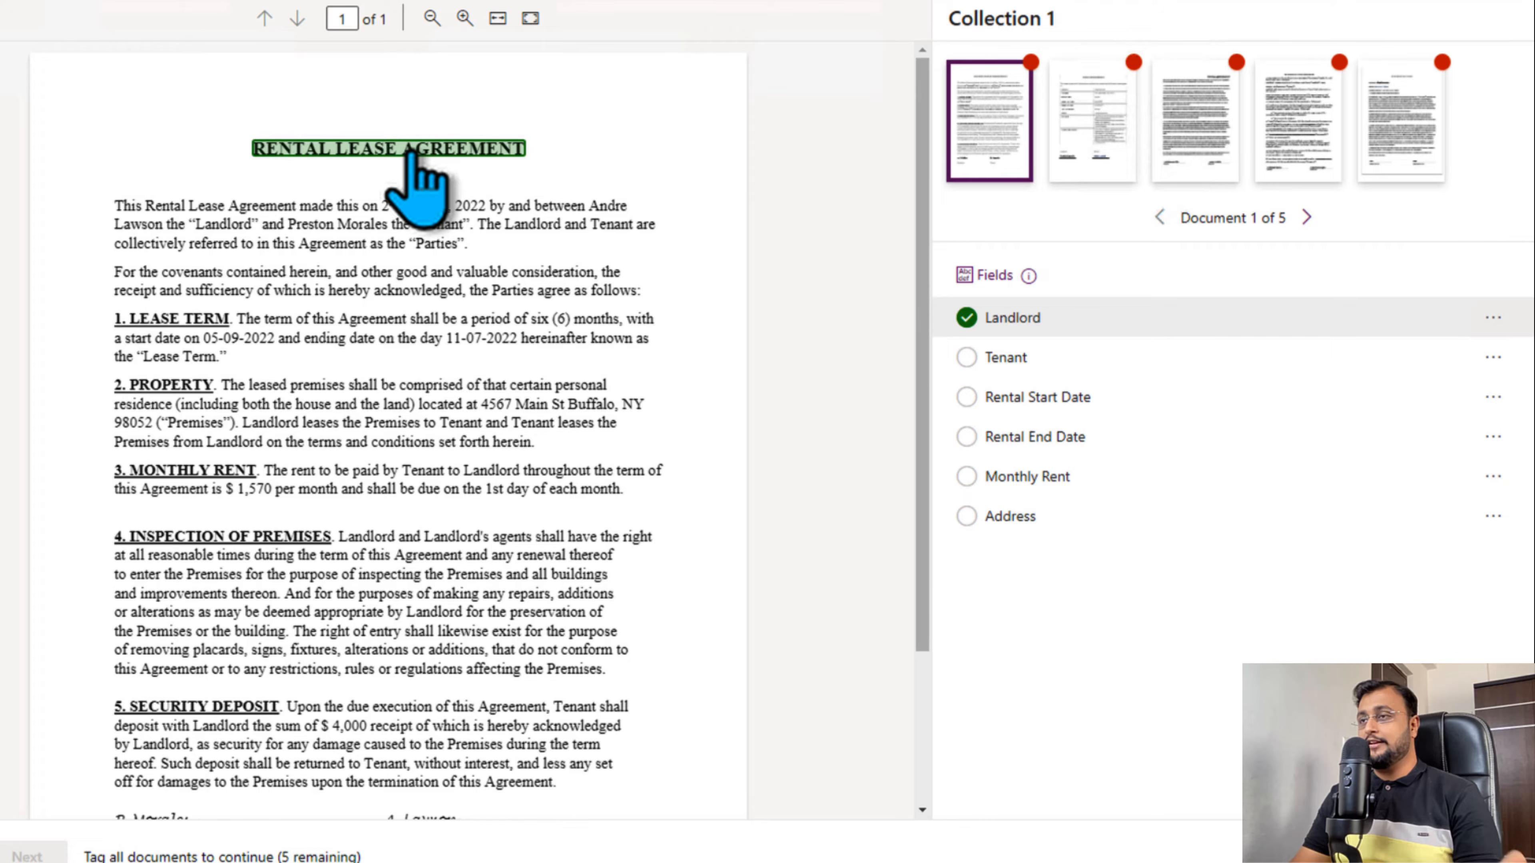
pyautogui.click(1492, 318)
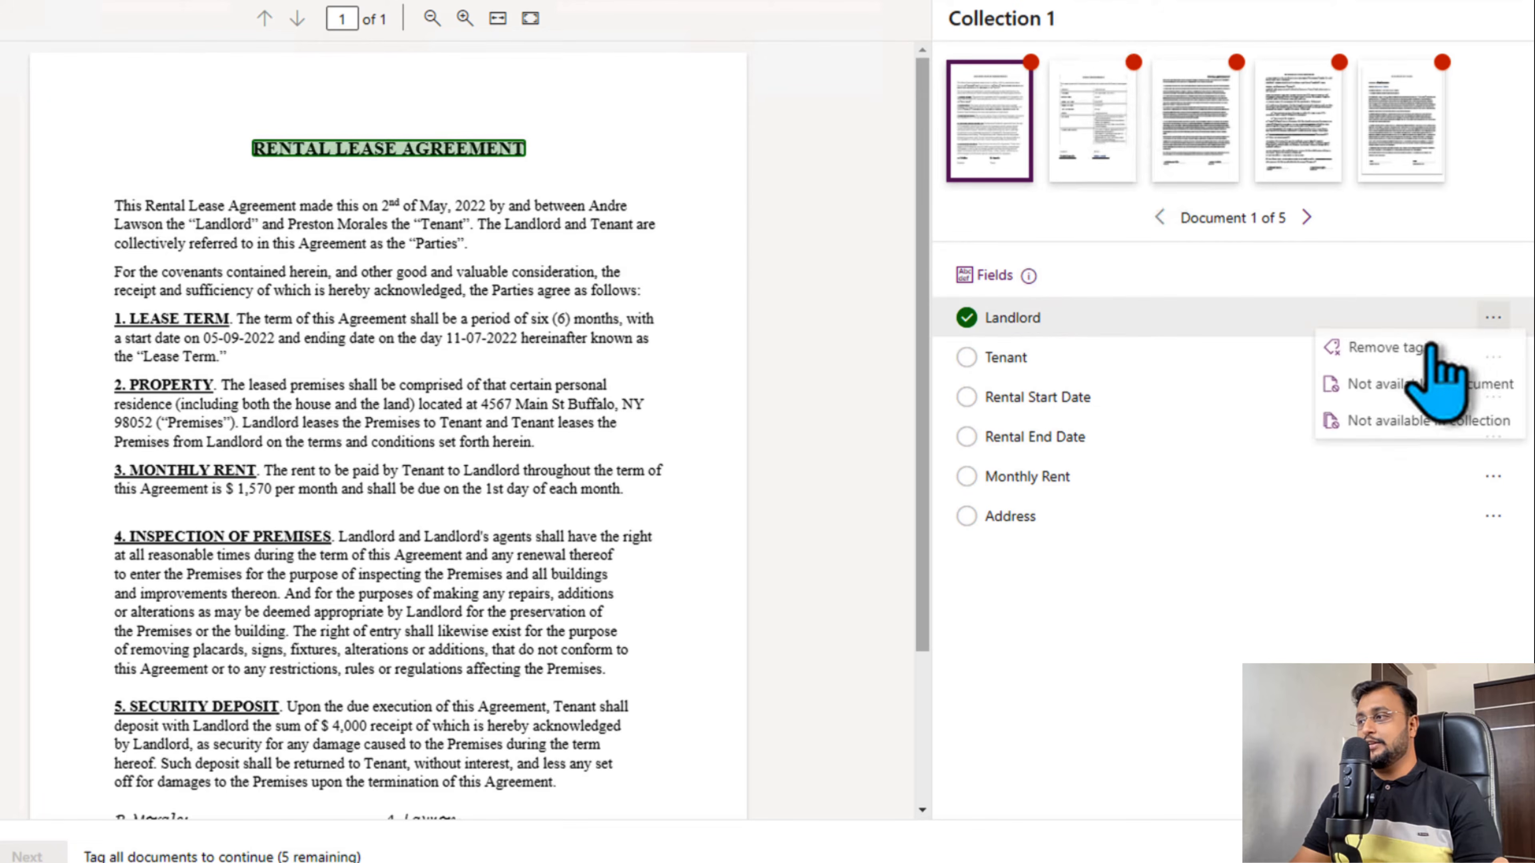
pyautogui.click(1429, 348)
# - Try tagging the landlord's first name as Landlord and continuing the tag with the surname on the next line, and remove the tag
pyautogui.moveTo(534, 207); pyautogui.dragTo(607, 209)
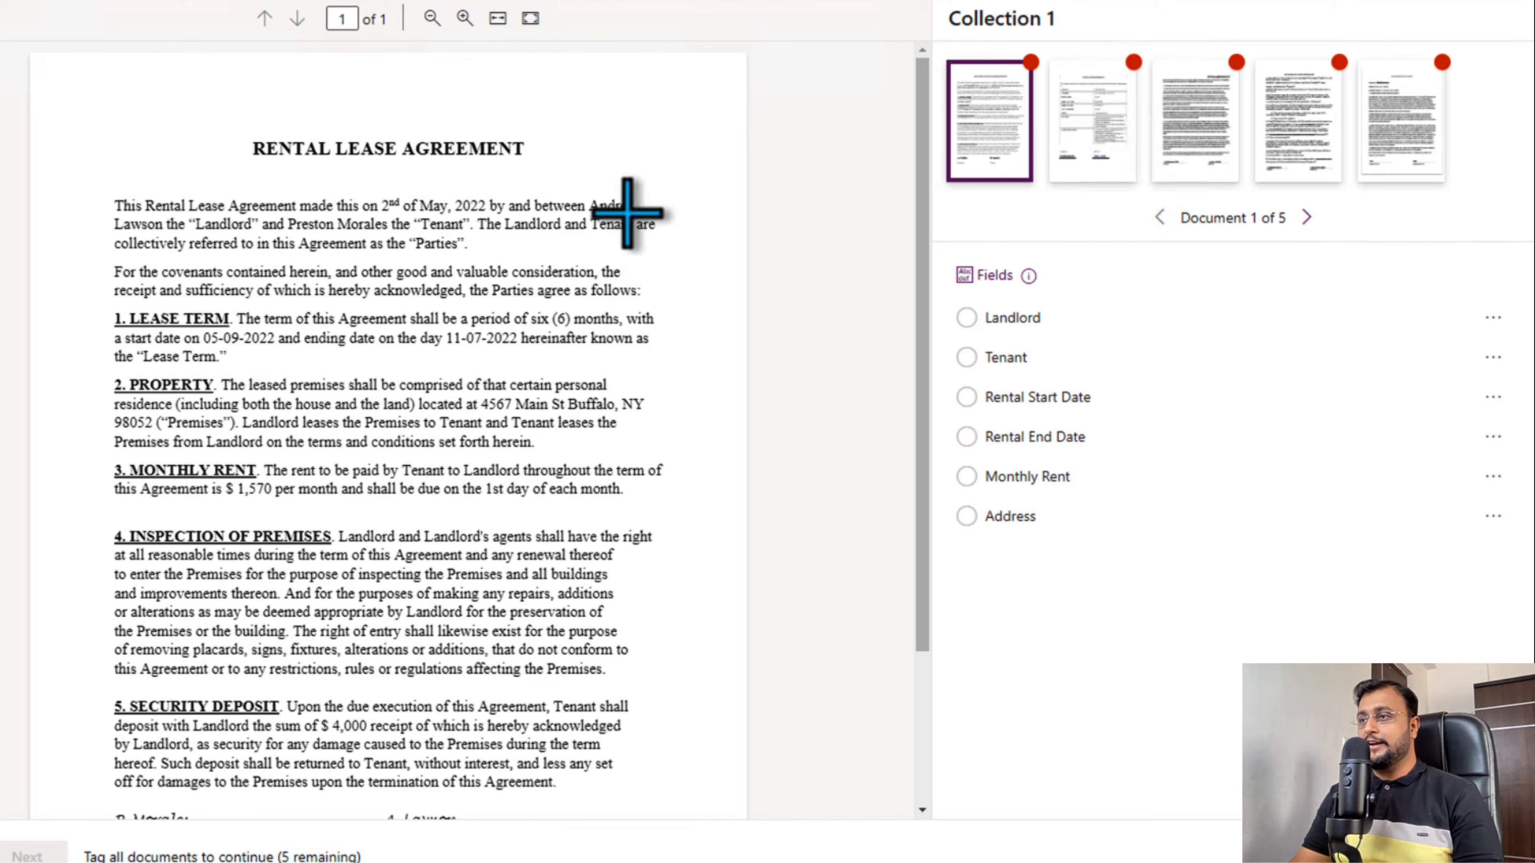
pyautogui.click(603, 208)
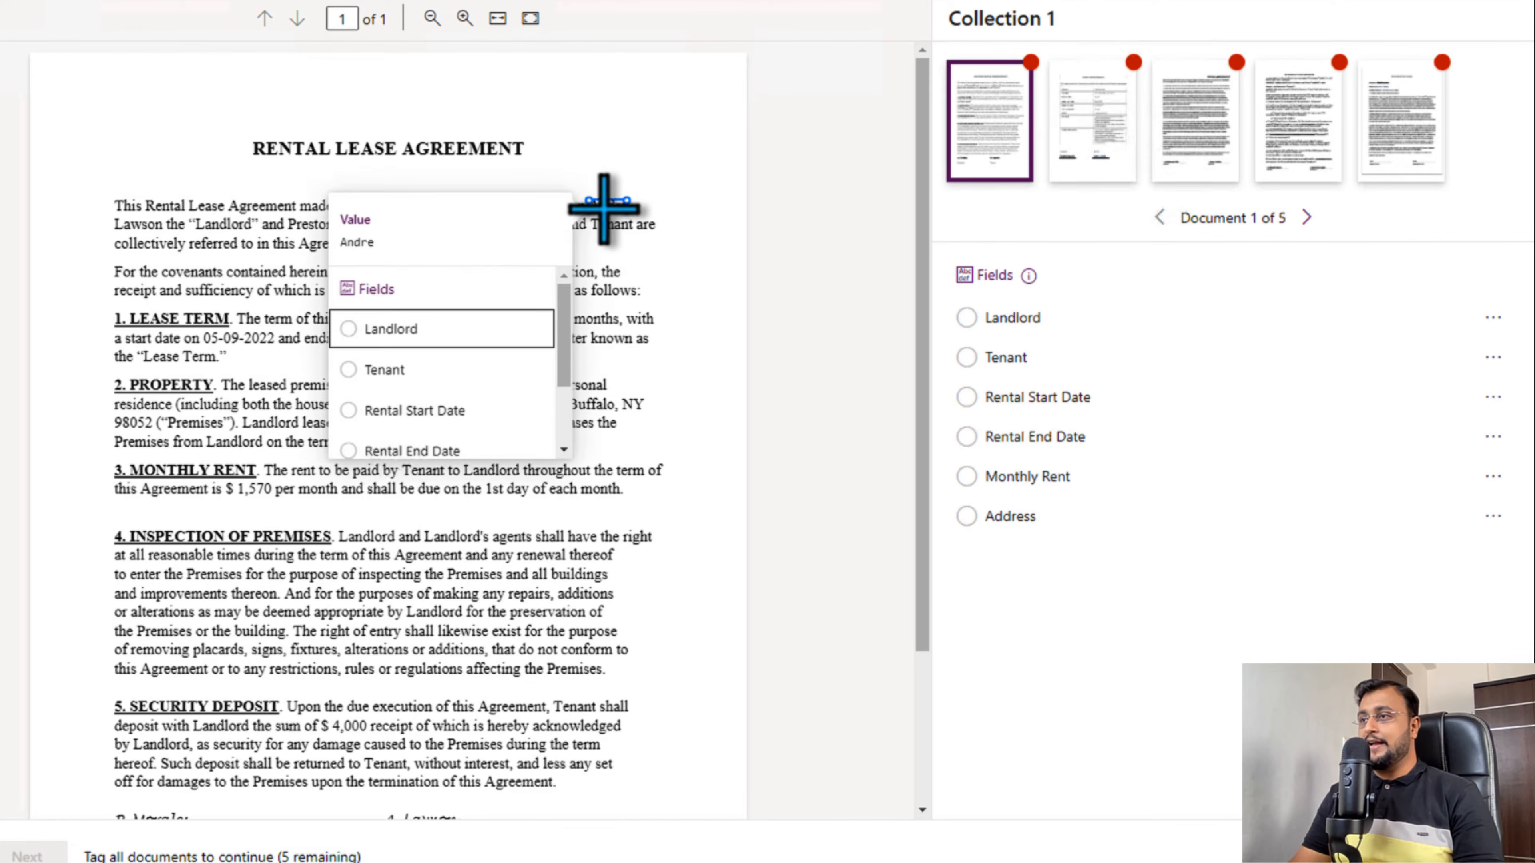
pyautogui.click(444, 336)
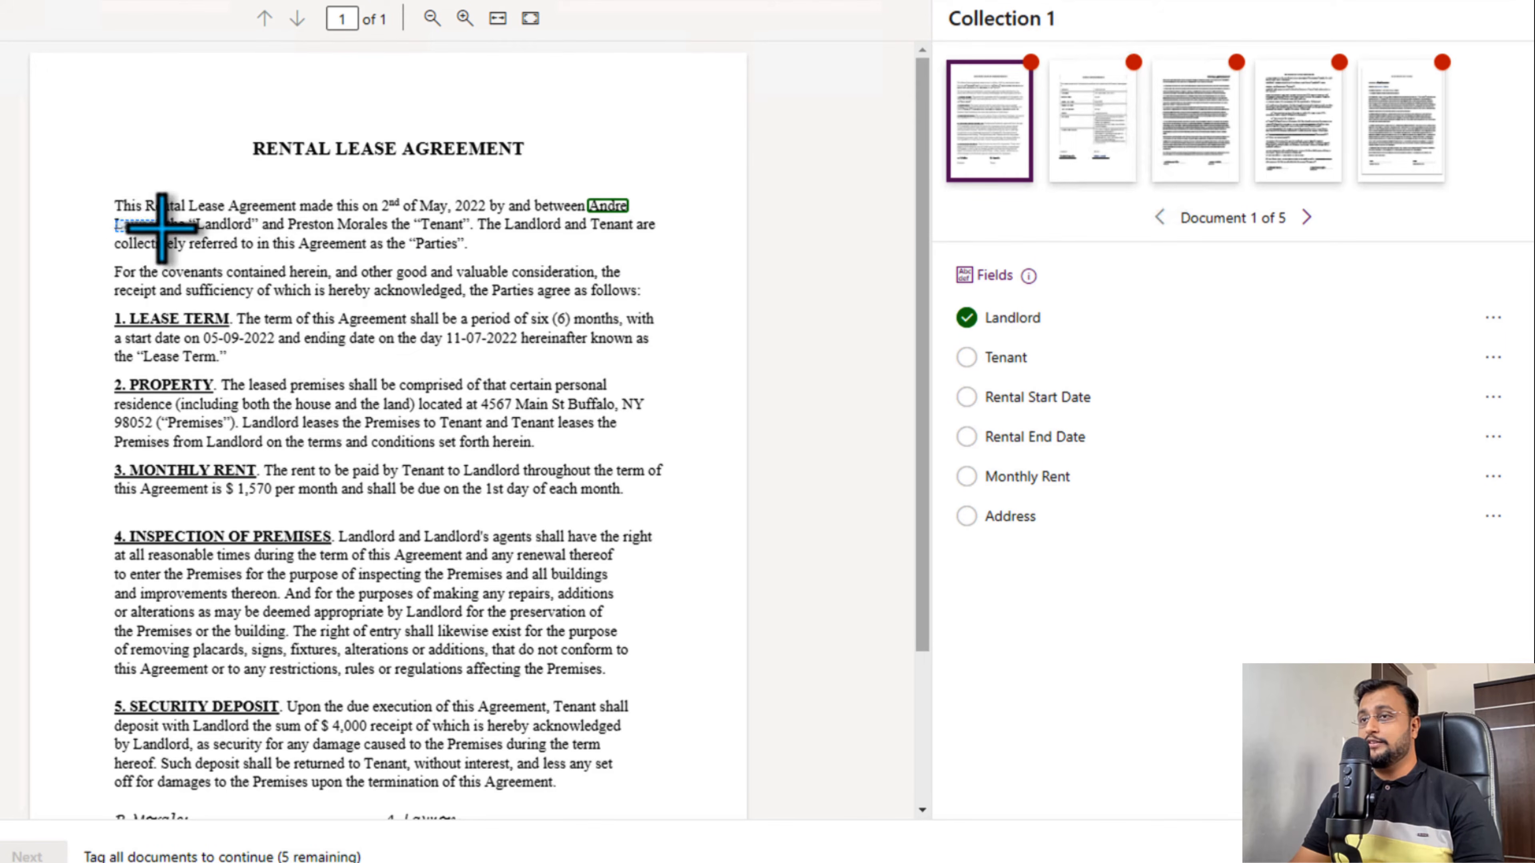
pyautogui.click(142, 225)
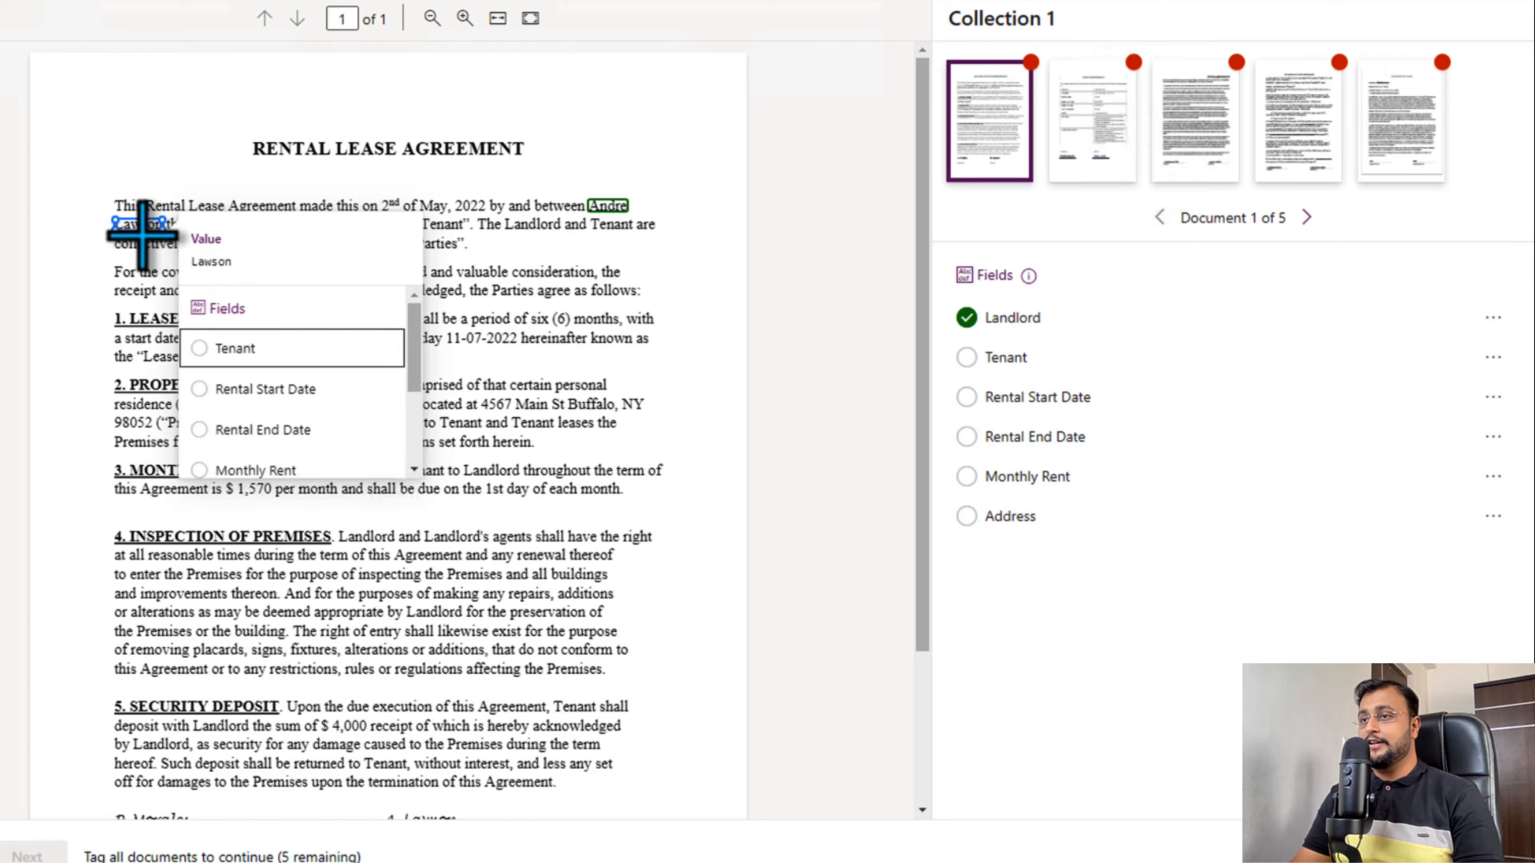
pyautogui.scroll(-3, 246, 370)
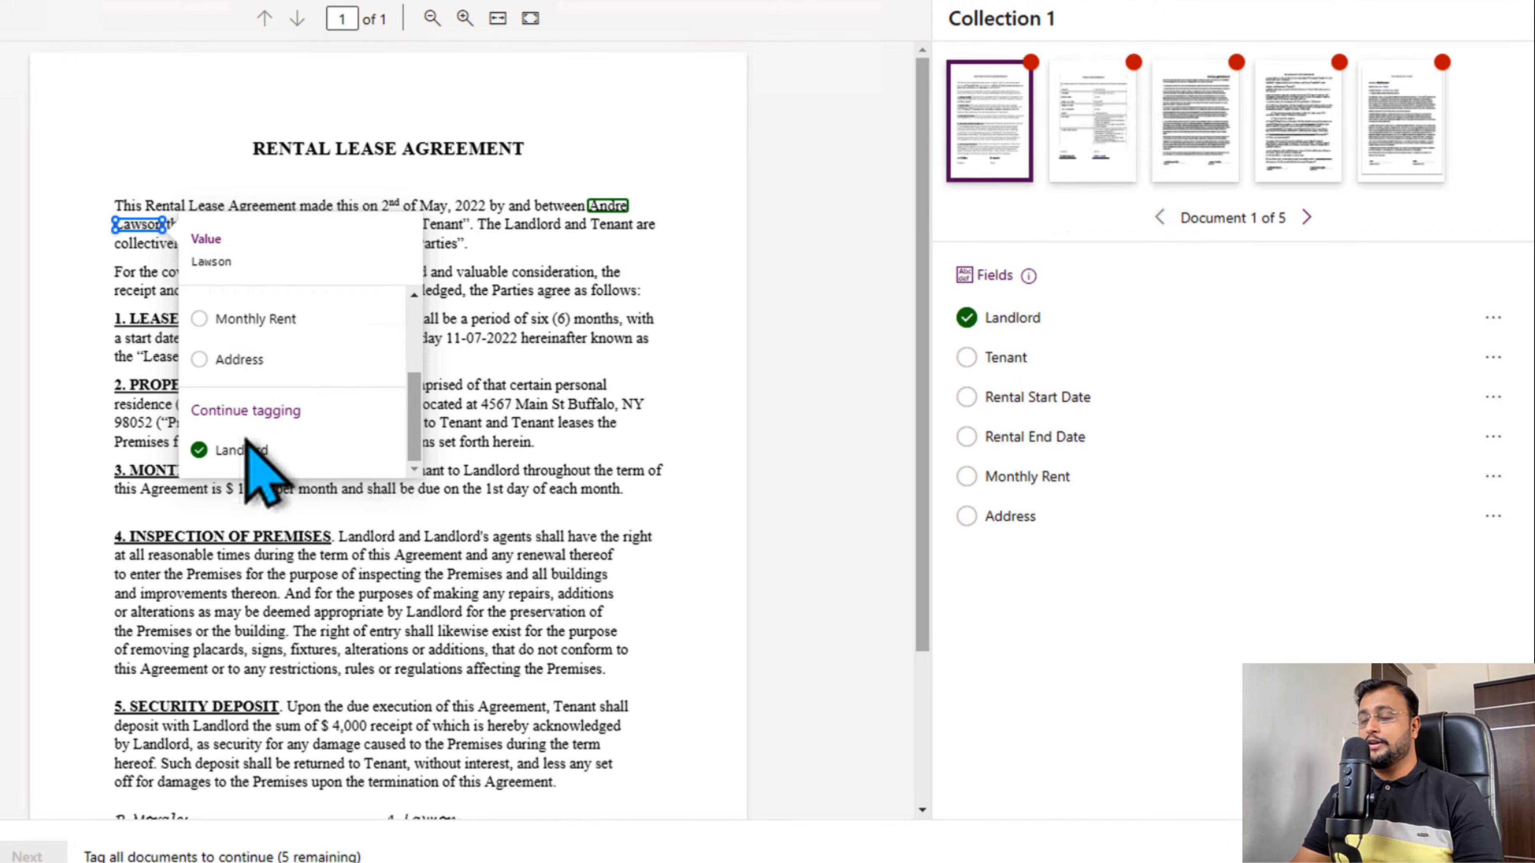
pyautogui.click(275, 456)
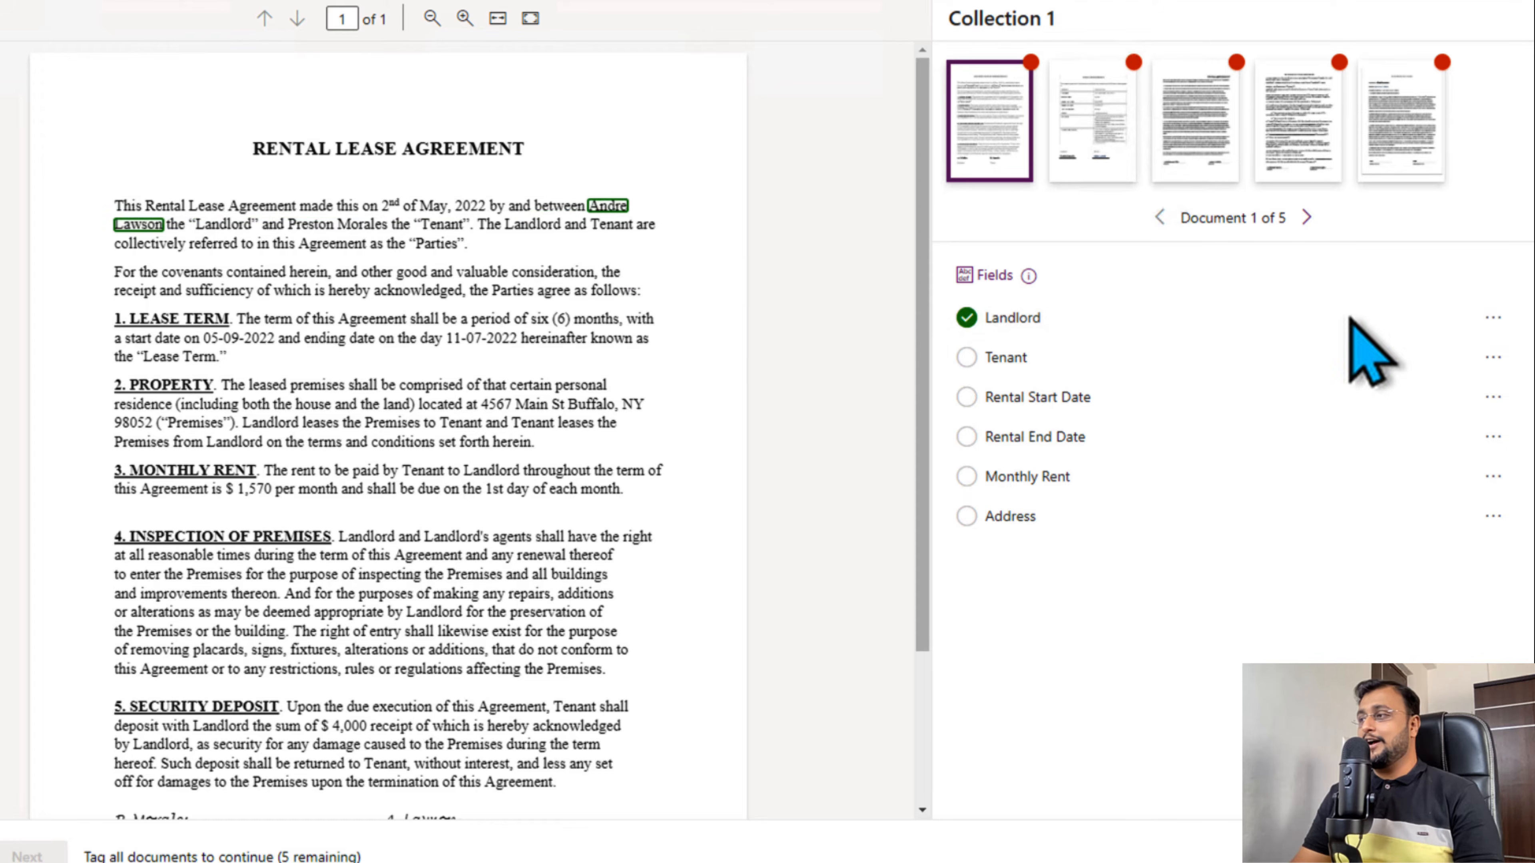
pyautogui.click(1492, 317)
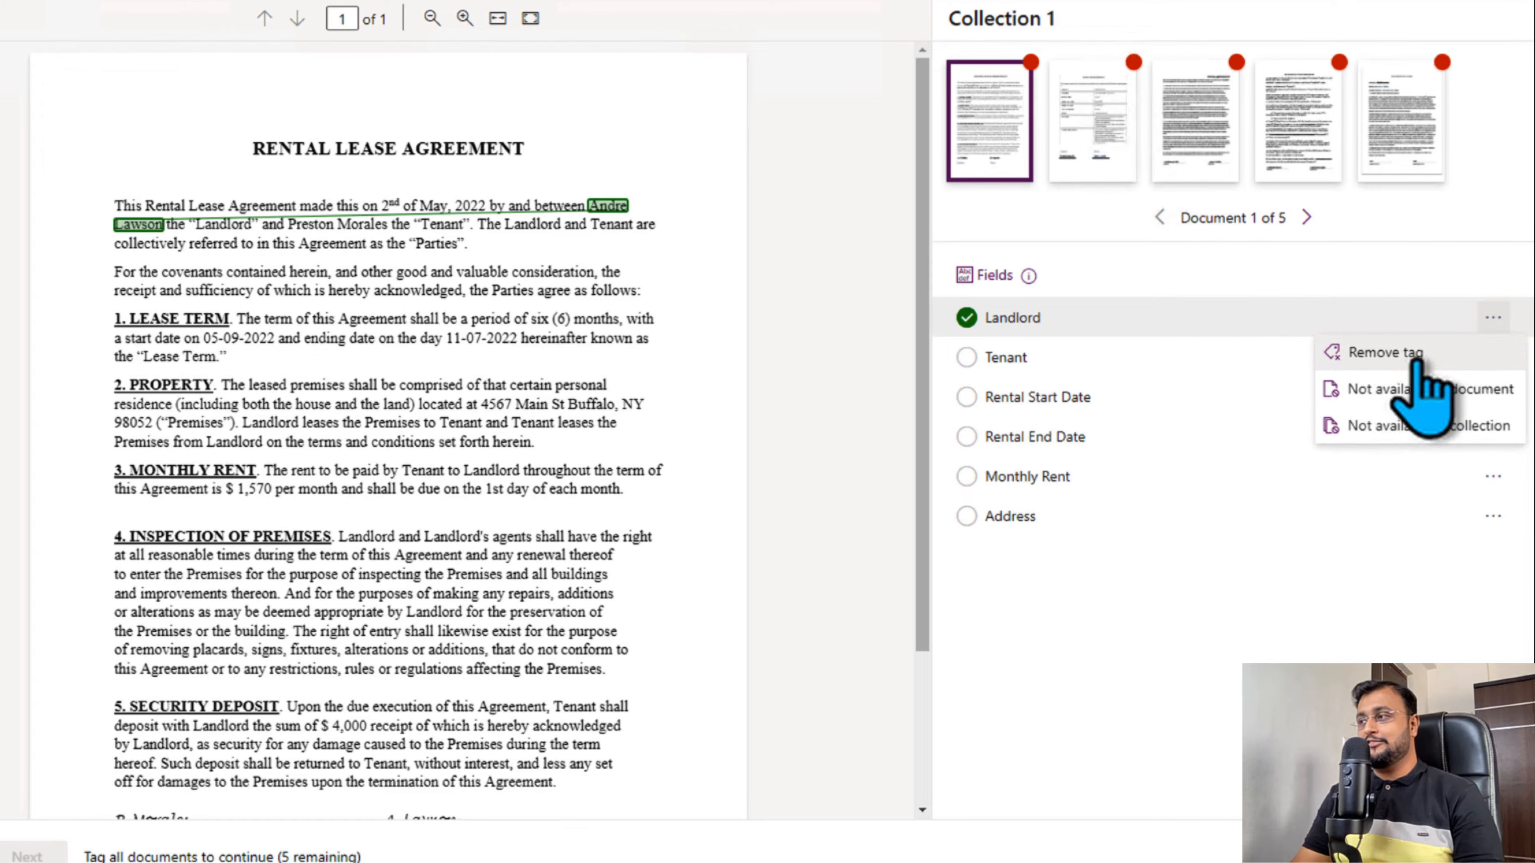
pyautogui.click(1384, 352)
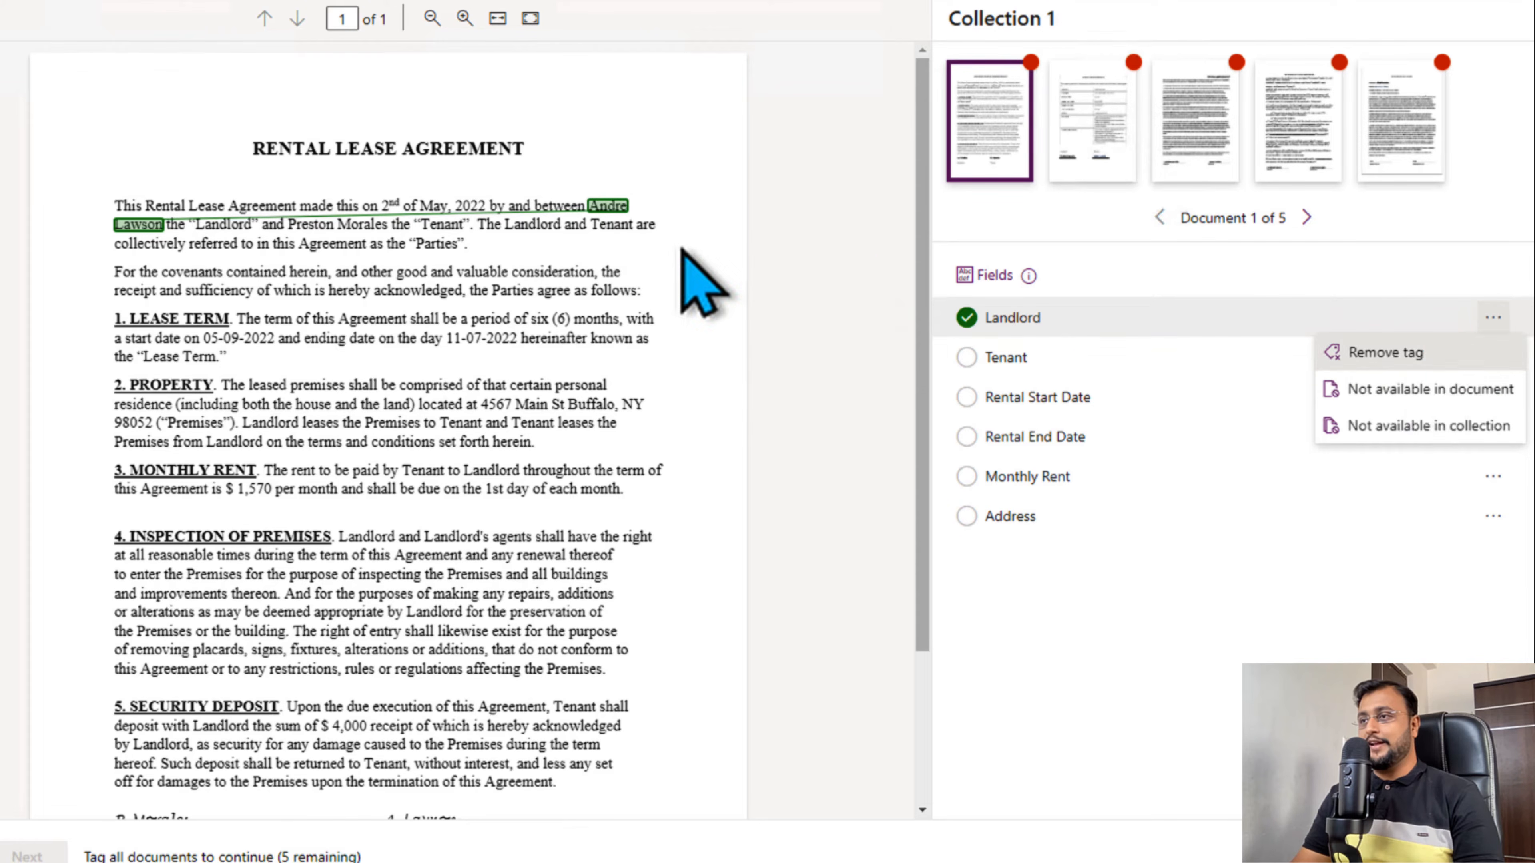
# - Try tagging the landlord's first name and surname together as Landlord using multiple-word selection, and remove the tag
pyautogui.click(609, 206)
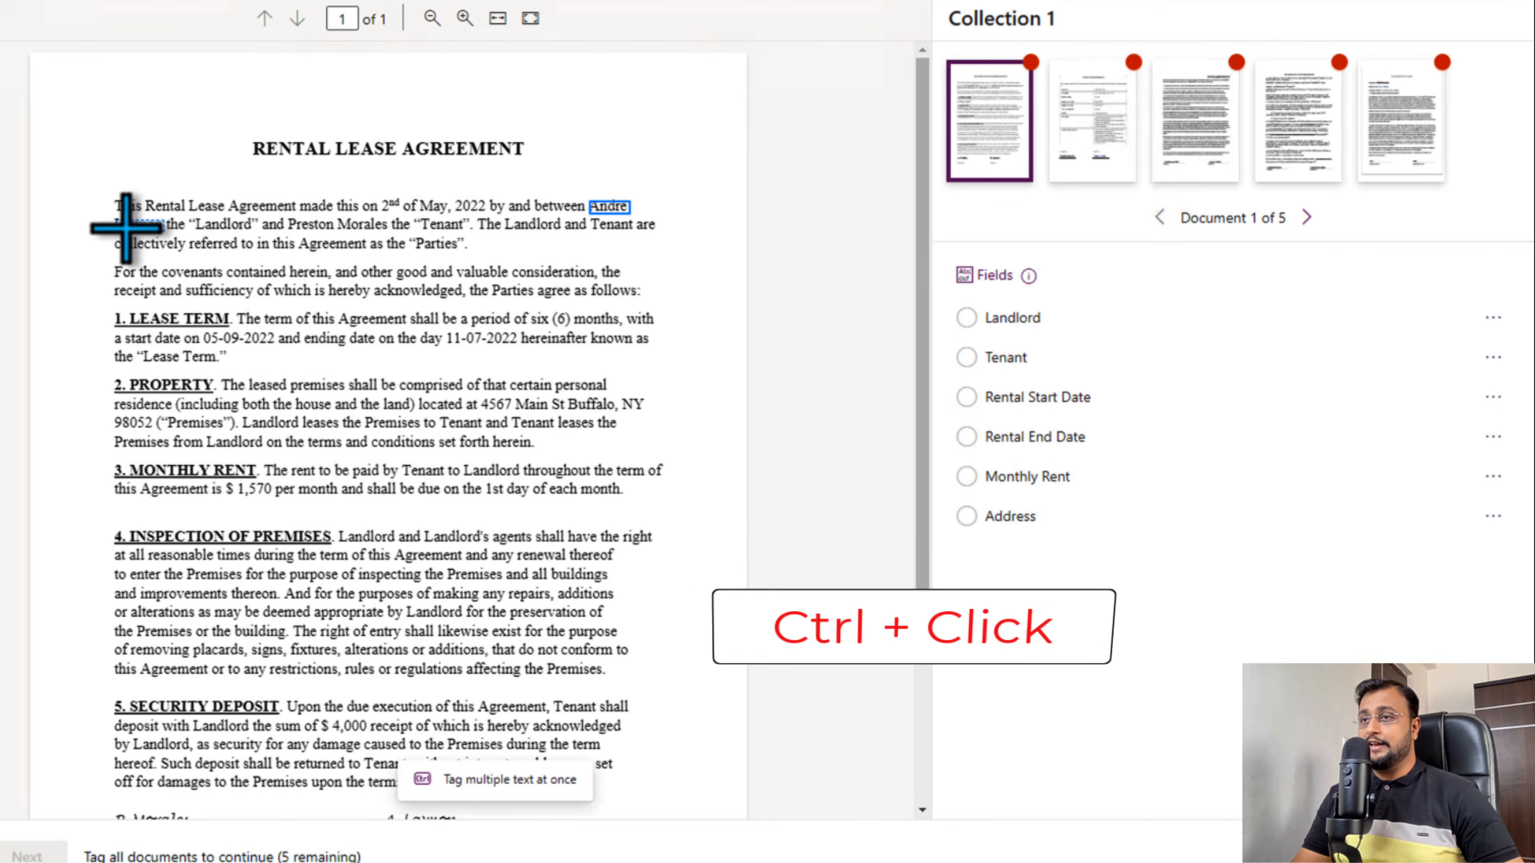
pyautogui.keyDown('ctrl'); pyautogui.click(127, 224); pyautogui.keyUp('ctrl')
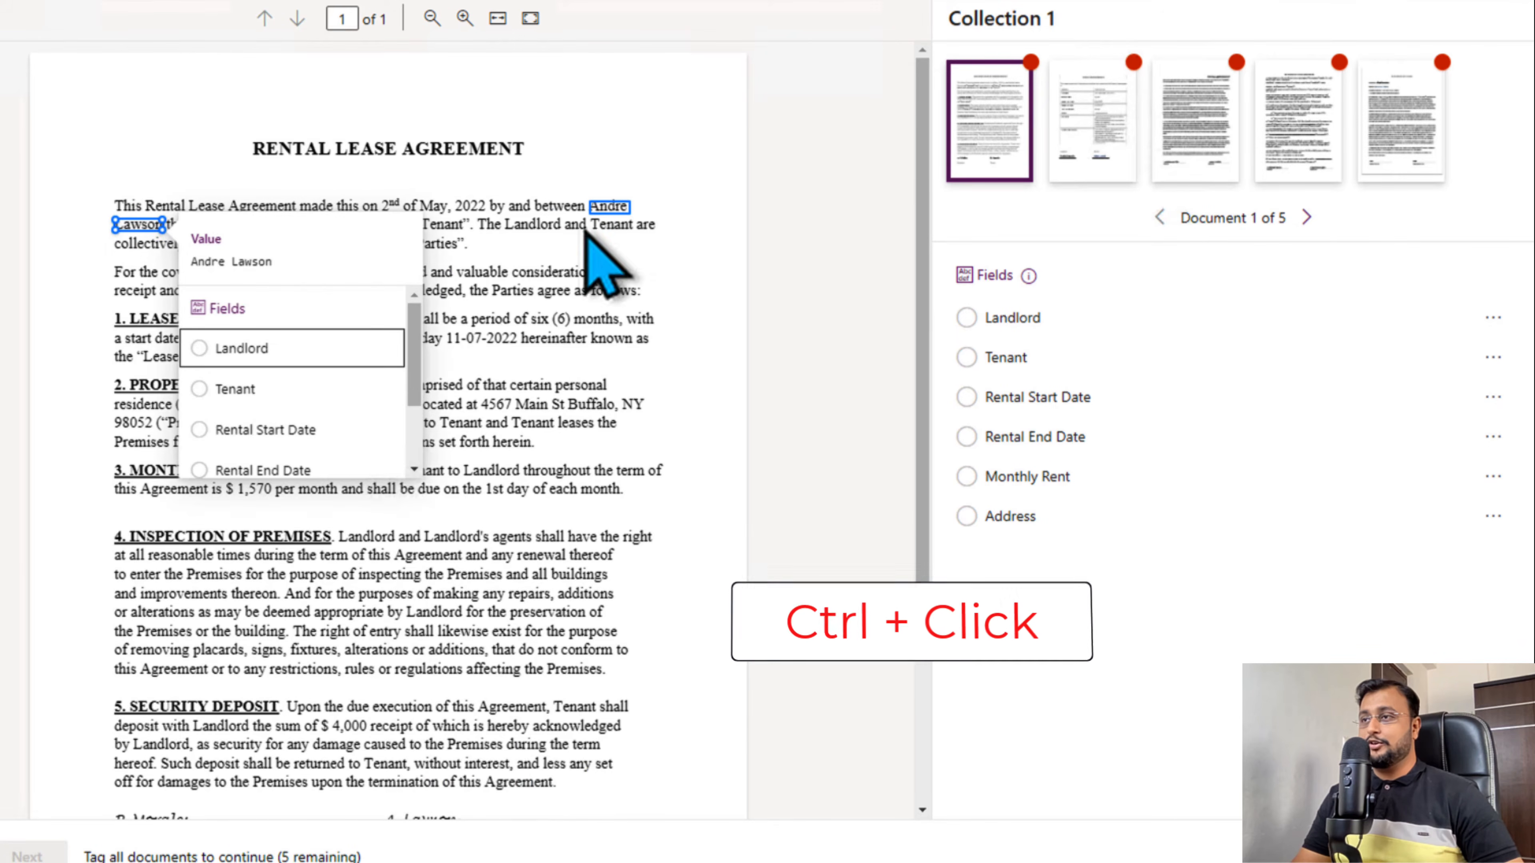
pyautogui.click(254, 352)
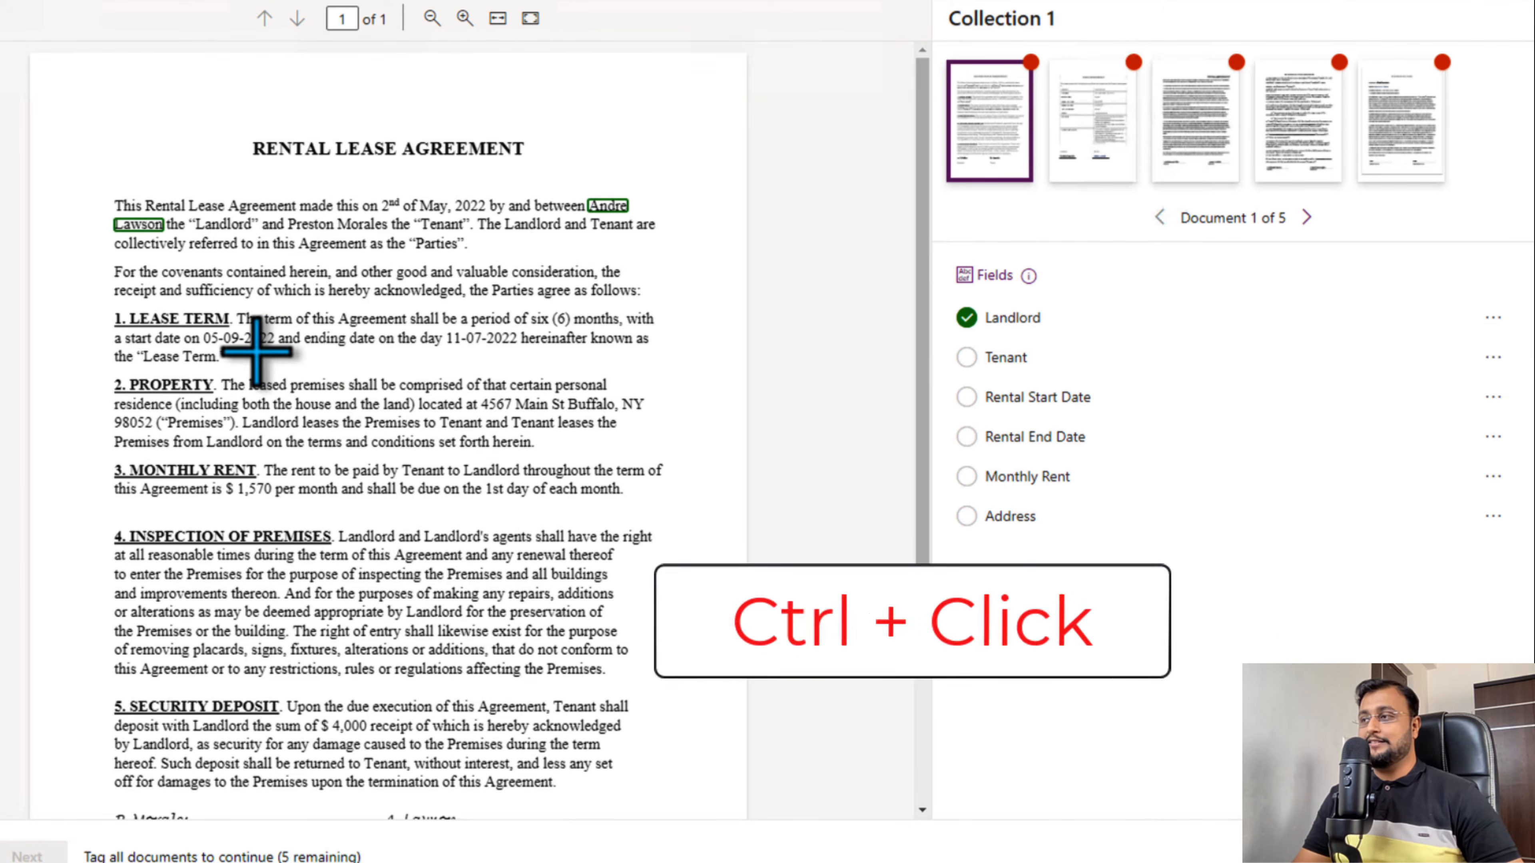
pyautogui.click(1492, 318)
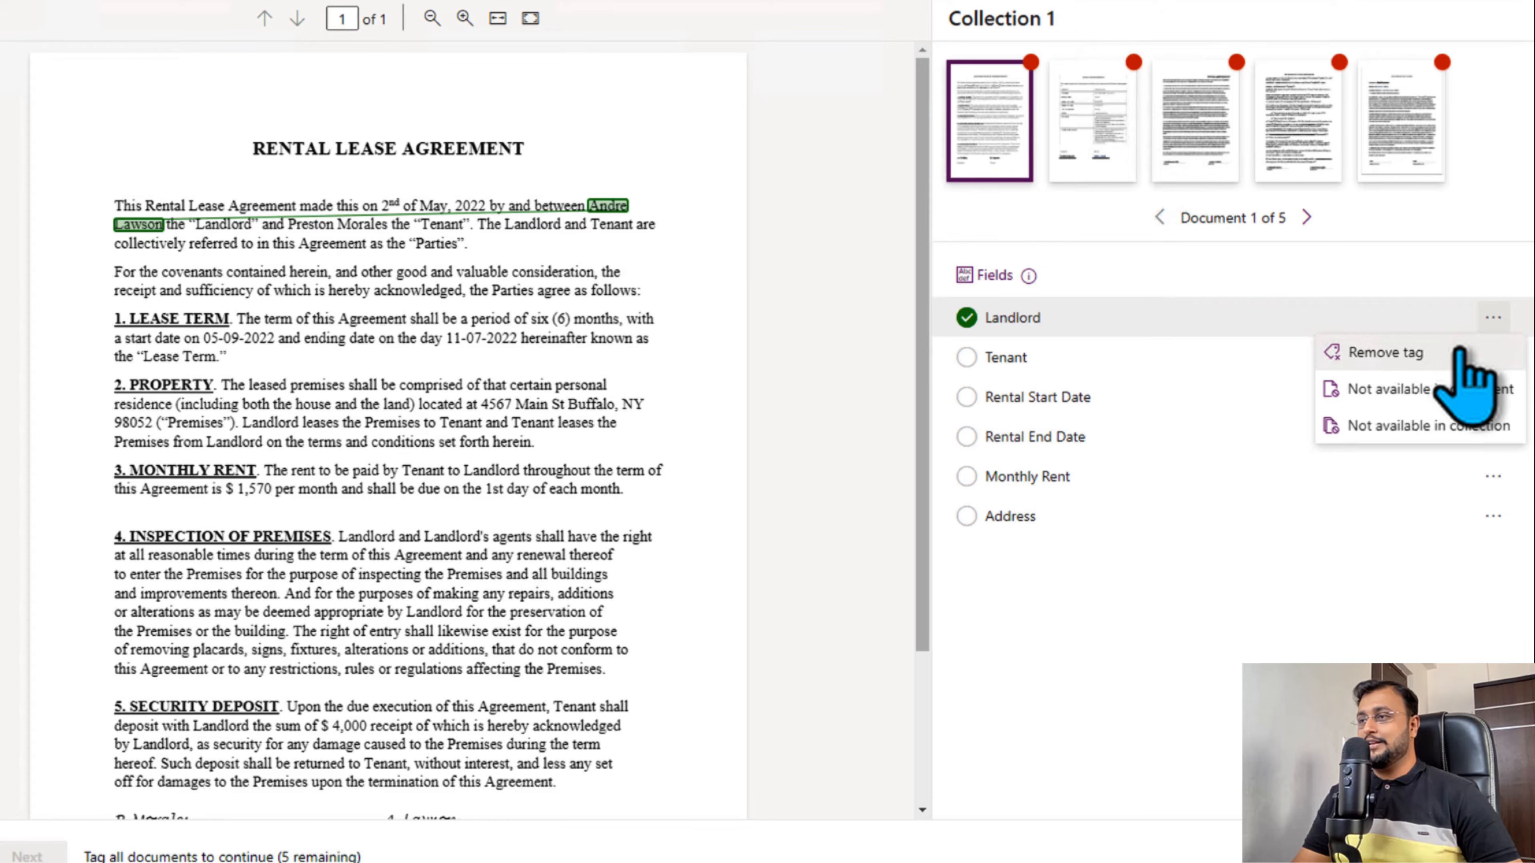
pyautogui.click(1454, 348)
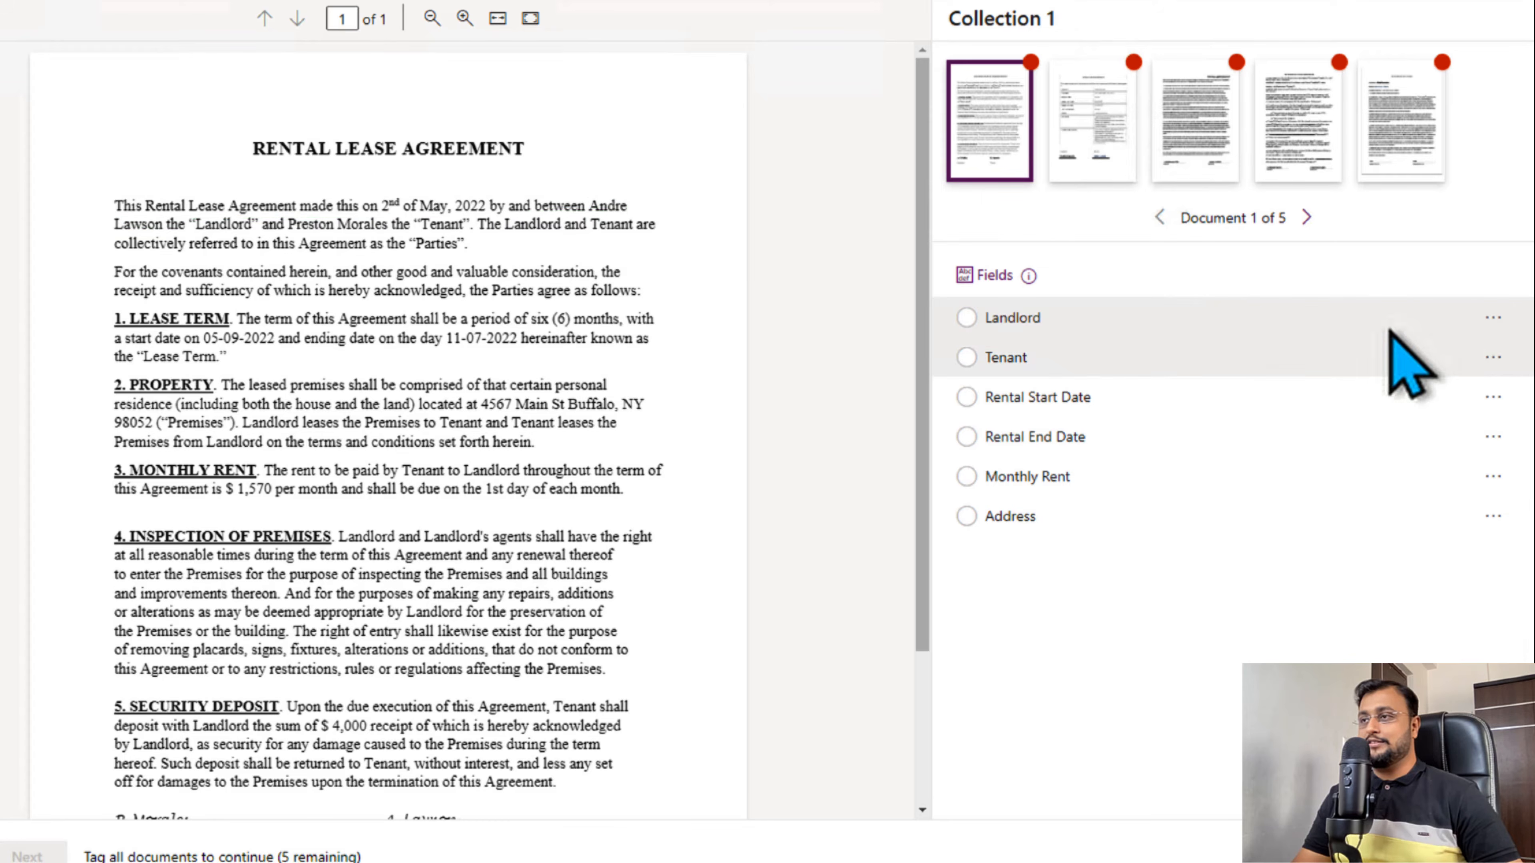
# - Select the range from the landlord's first name to the surname in the opening paragraph and tag it as Landlord
pyautogui.click(607, 207)
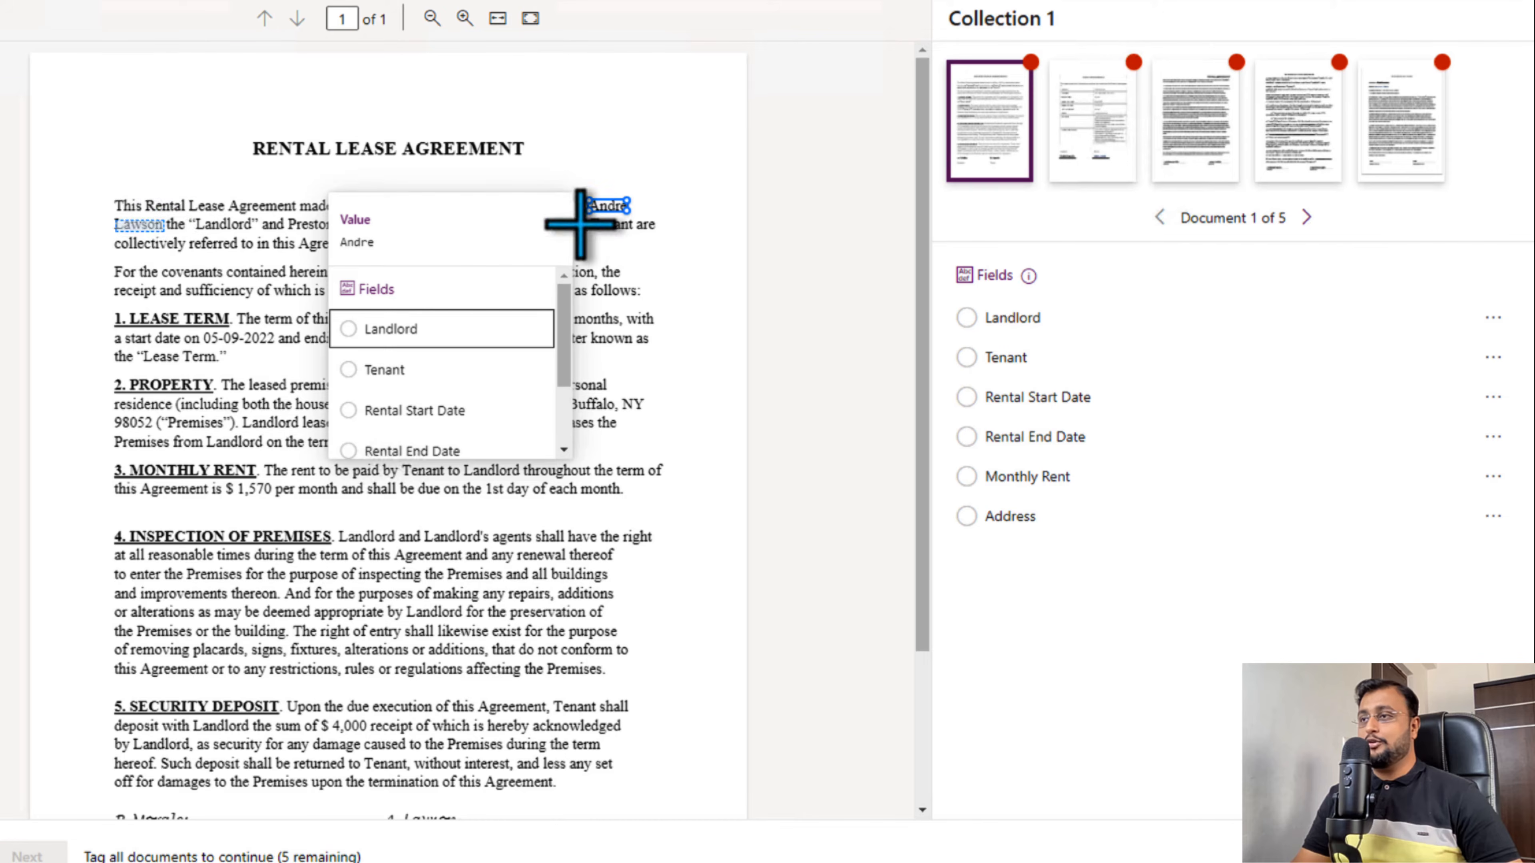
pyautogui.keyDown('shift'); pyautogui.click(132, 225); pyautogui.keyUp('shift')
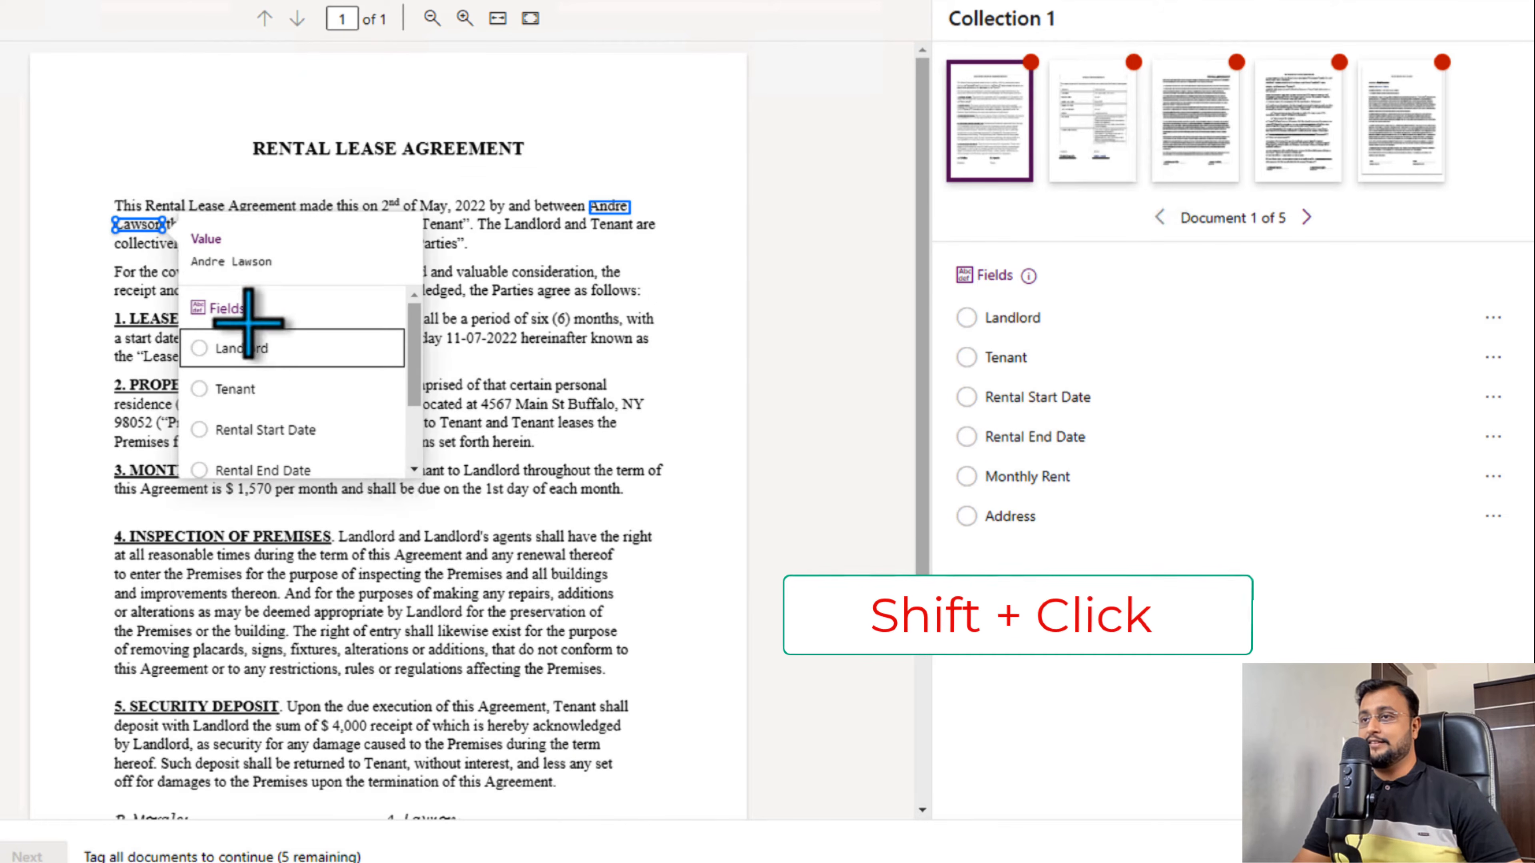
pyautogui.click(264, 356)
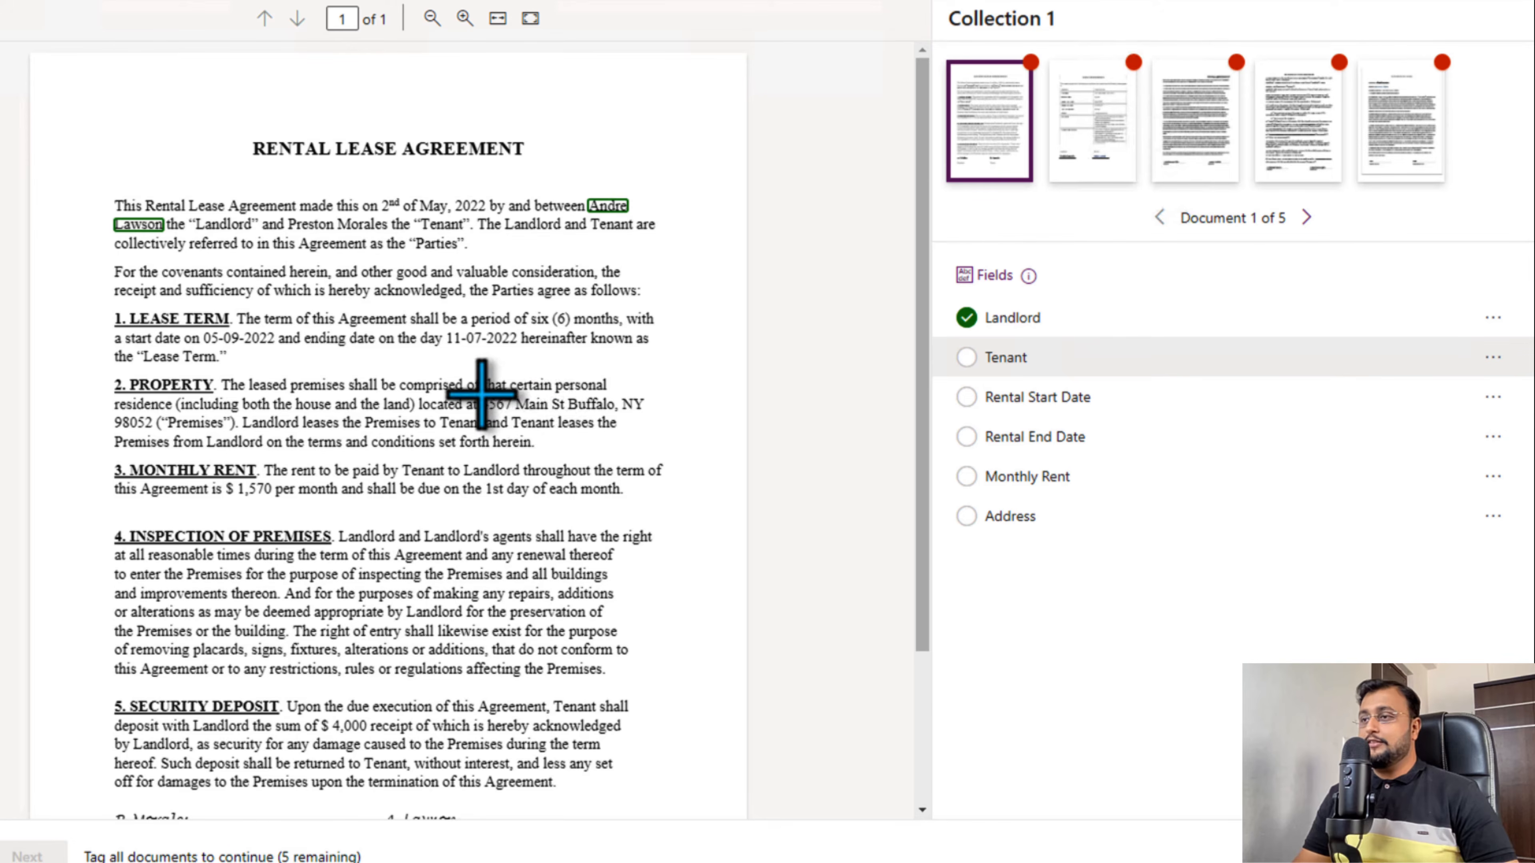
# - Try tagging the street address in the Property clause together with the distant word "preservation" as Address
pyautogui.moveTo(482, 401); pyautogui.dragTo(651, 417)
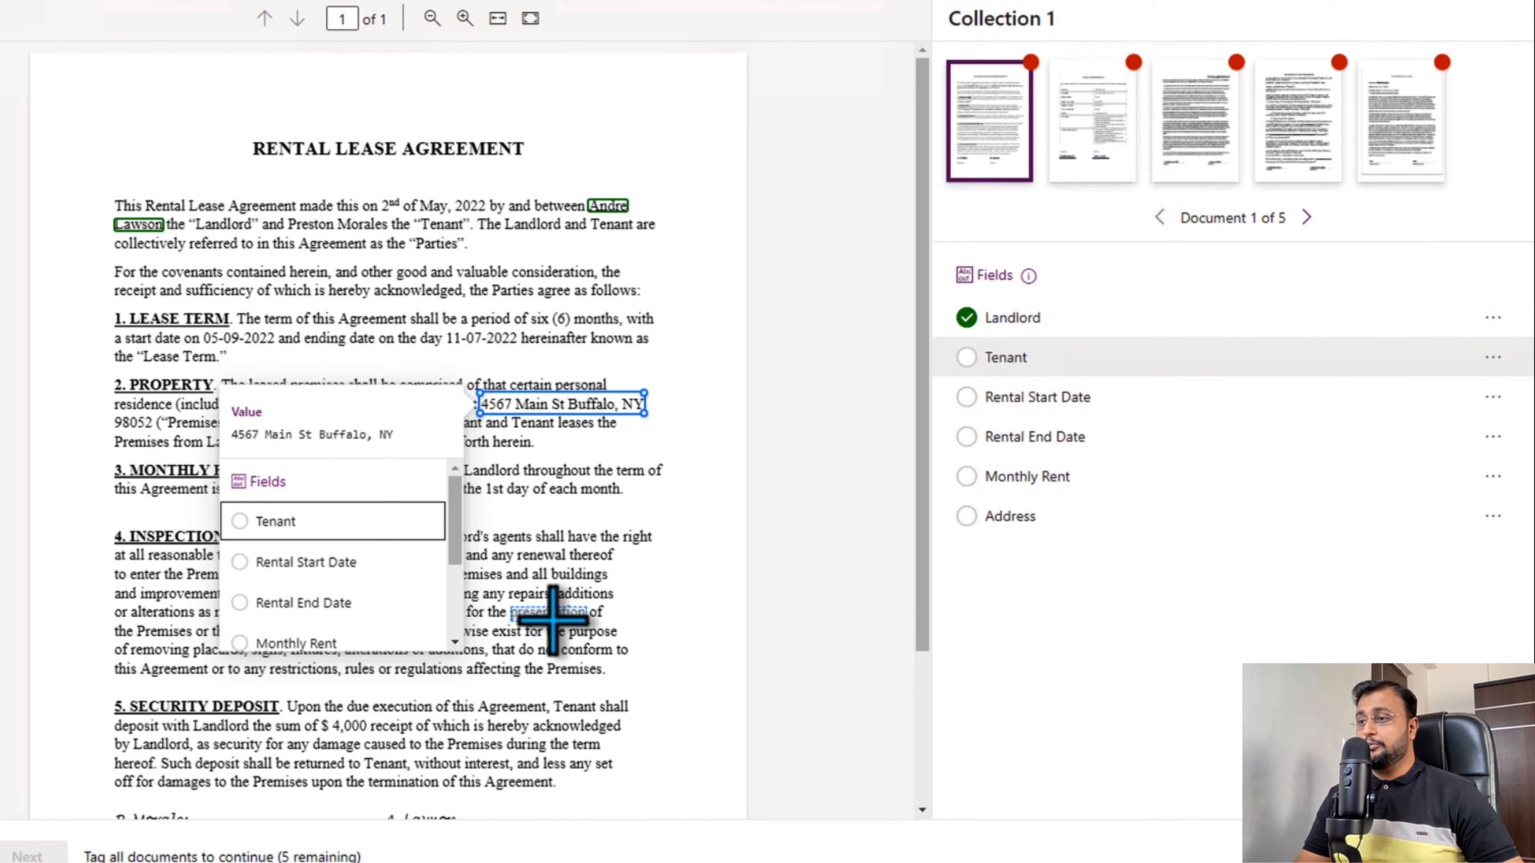
pyautogui.press('Escape')
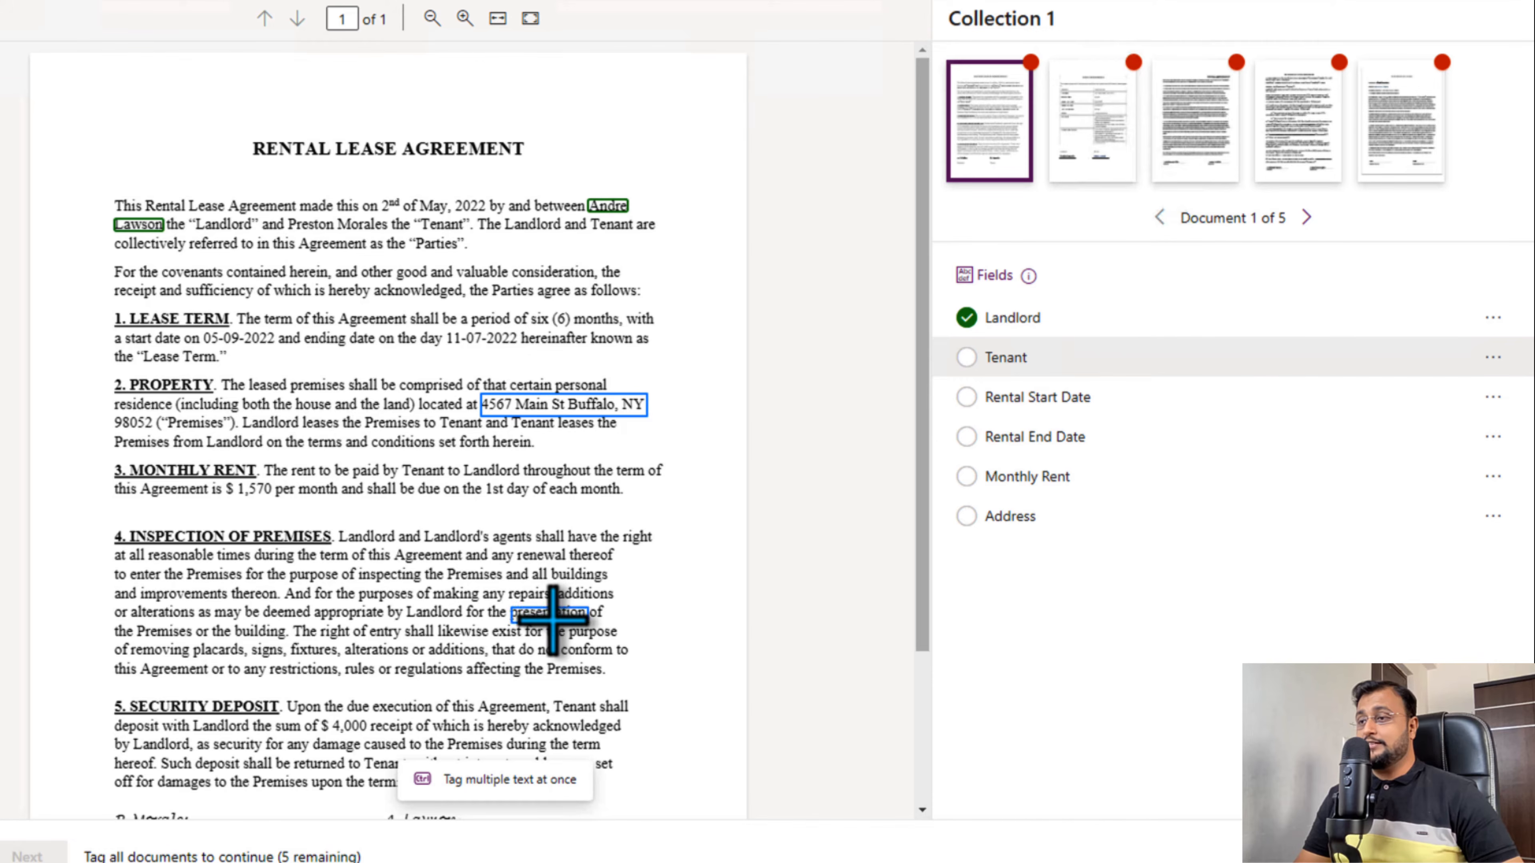
pyautogui.keyDown('ctrl'); pyautogui.click(553, 617); pyautogui.keyUp('ctrl')
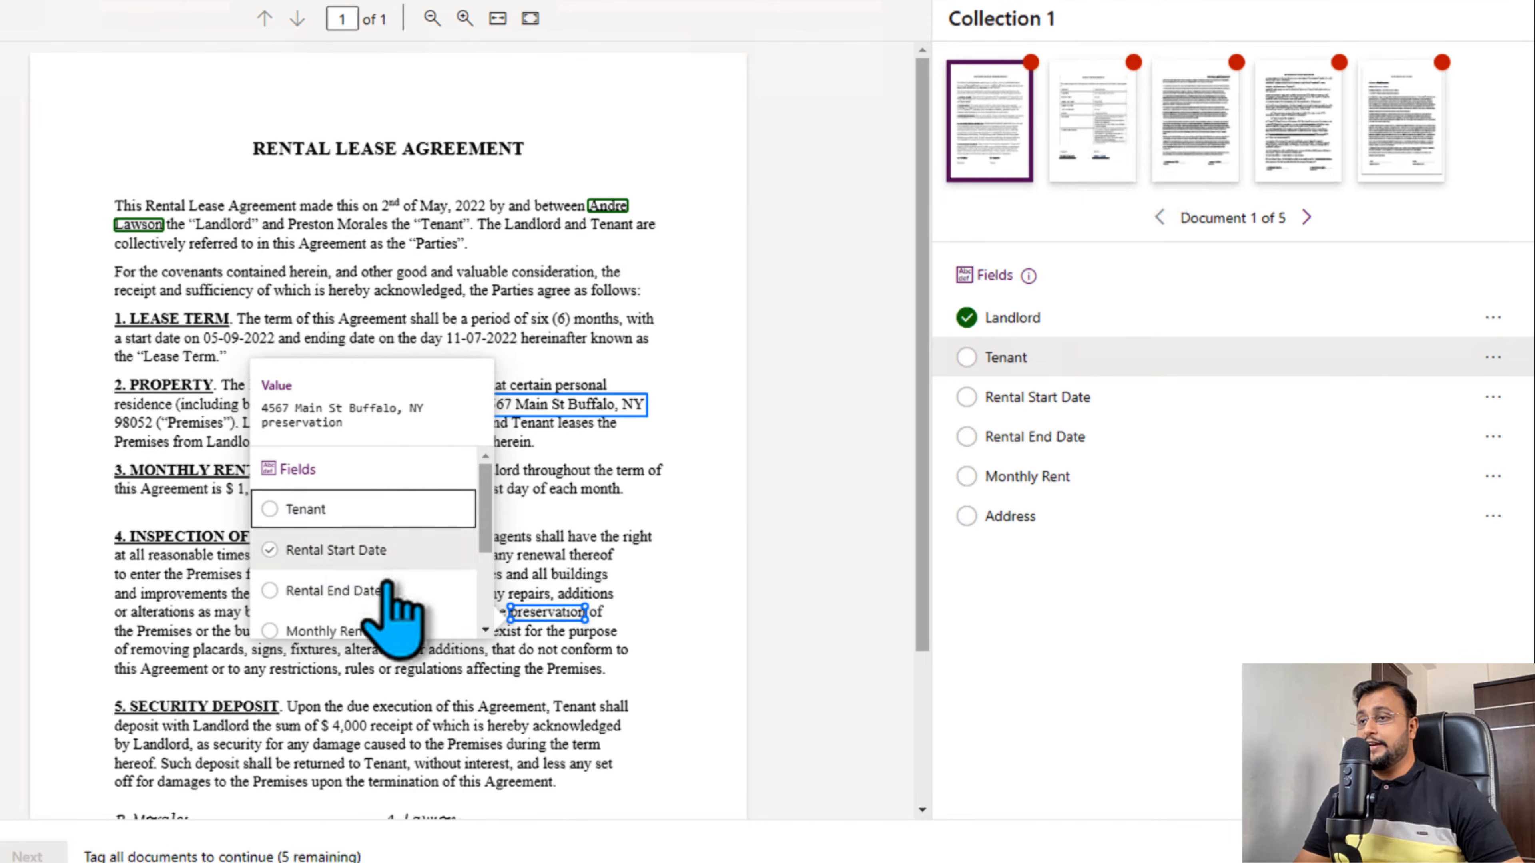
pyautogui.scroll(-3, 399, 605)
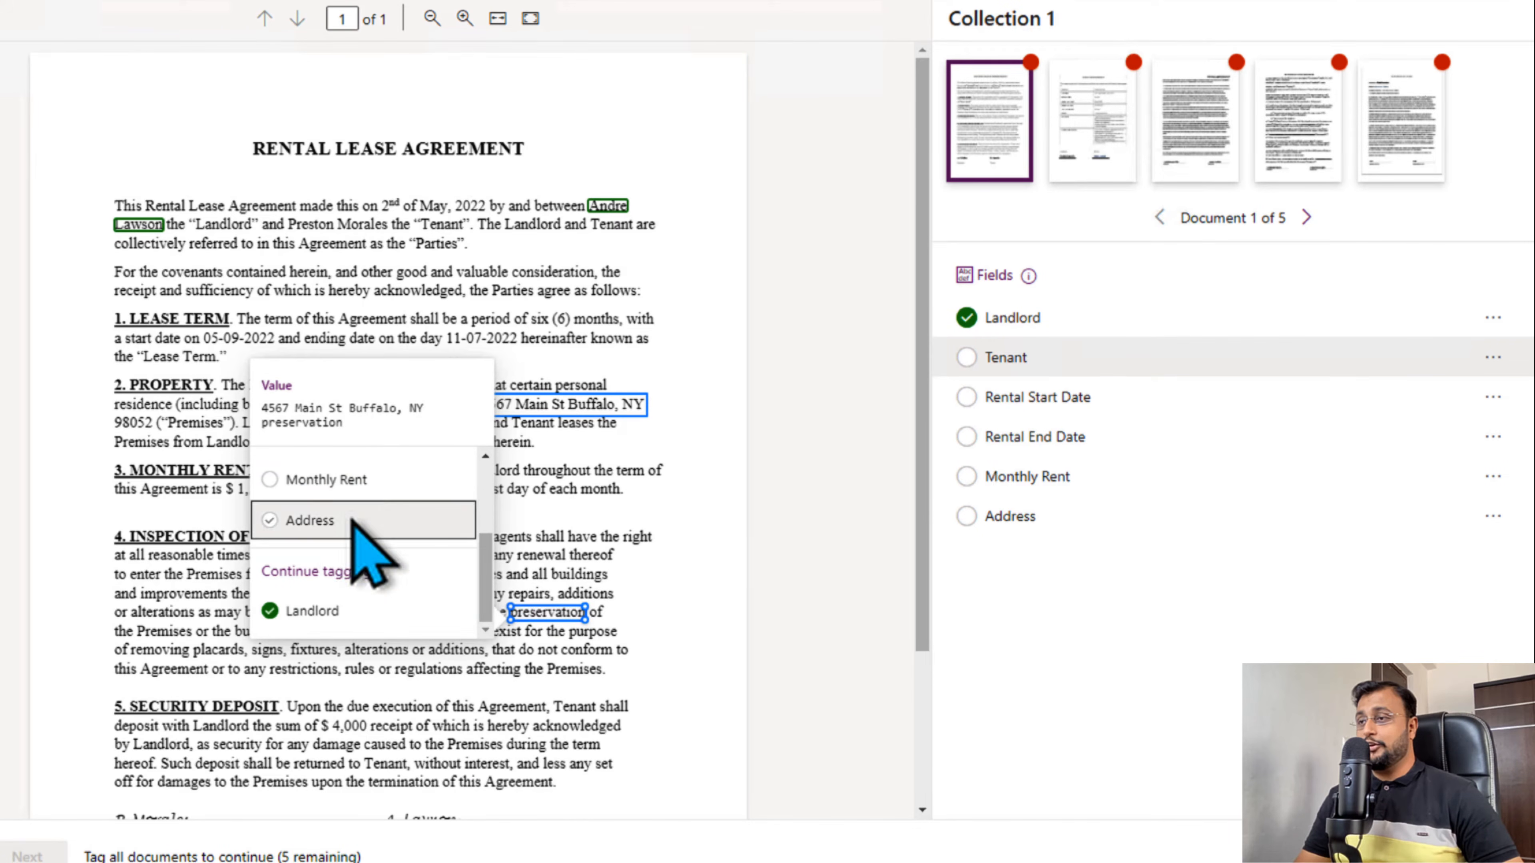
pyautogui.click(360, 521)
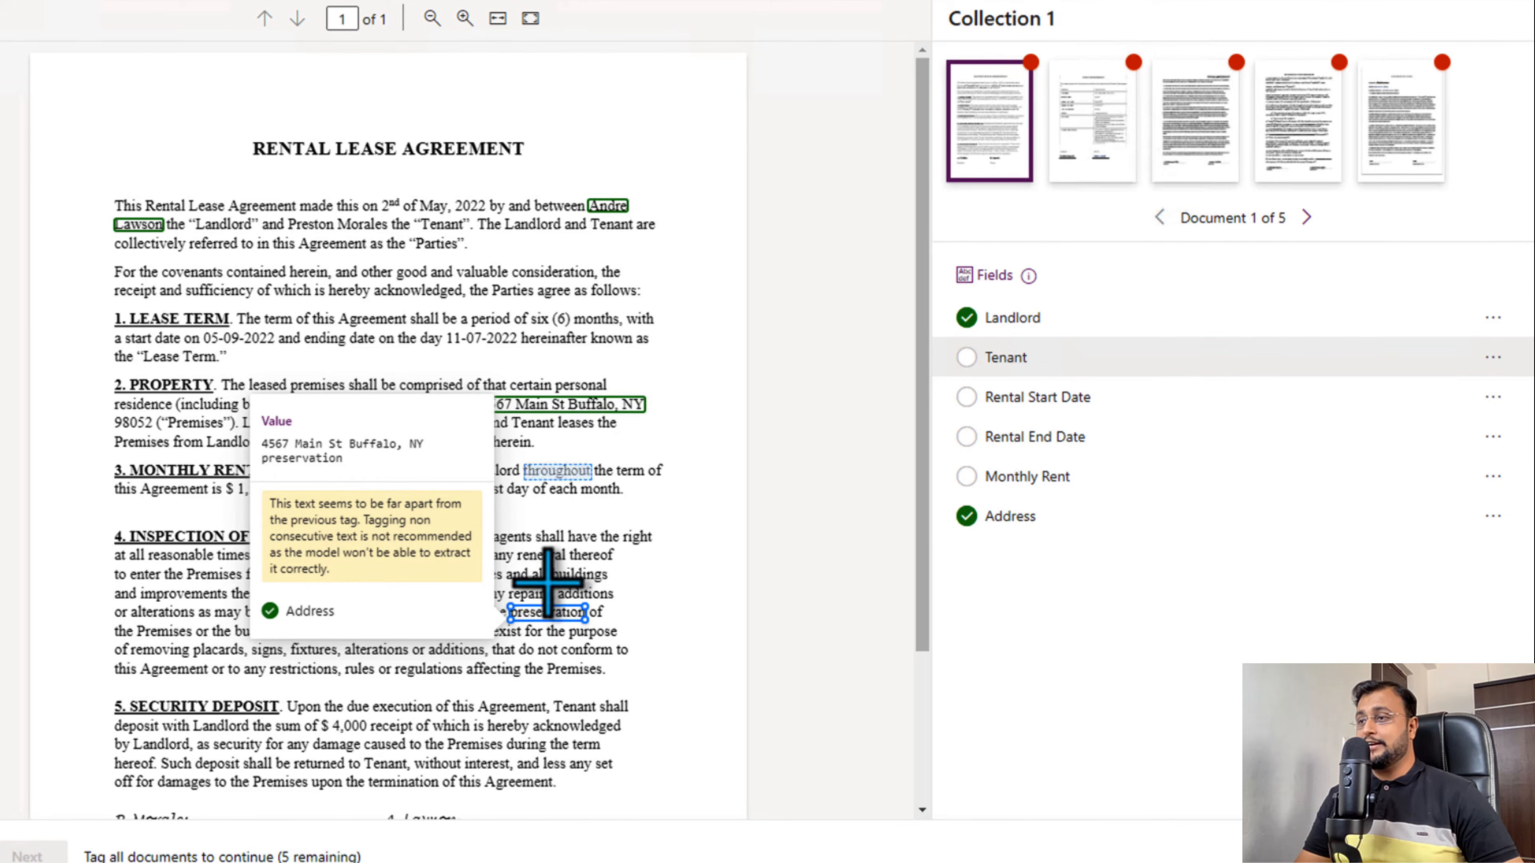
pyautogui.click(598, 405)
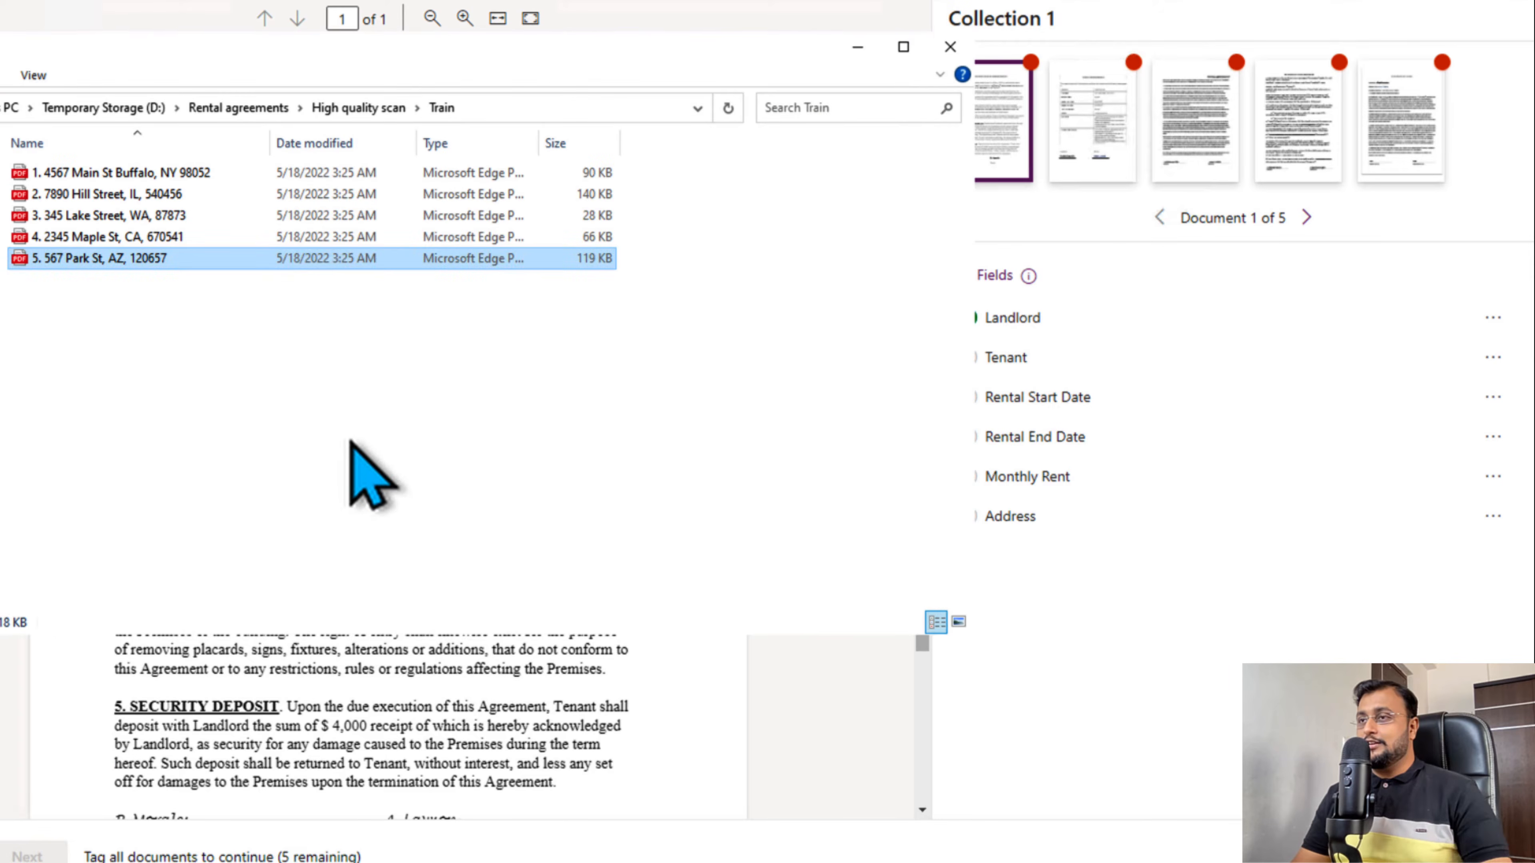
# - In File Explorer's Train folder, select the first to fourth PDFs as a range, and only the first and fourth individually, and minimize the window
pyautogui.click(351, 440)
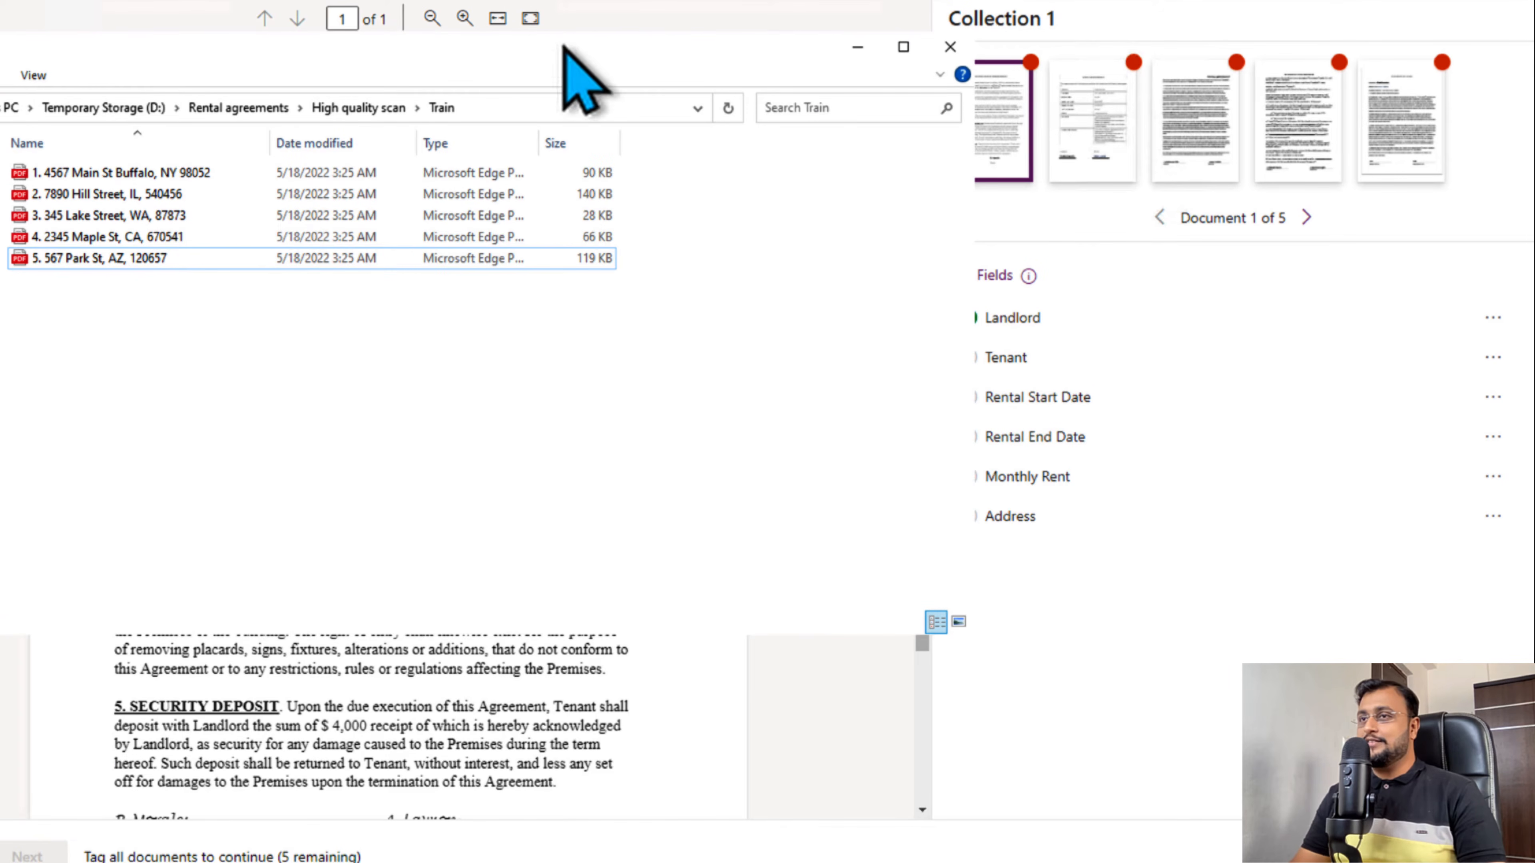
pyautogui.moveTo(573, 53); pyautogui.dragTo(1003, 109)
pyautogui.click(600, 223)
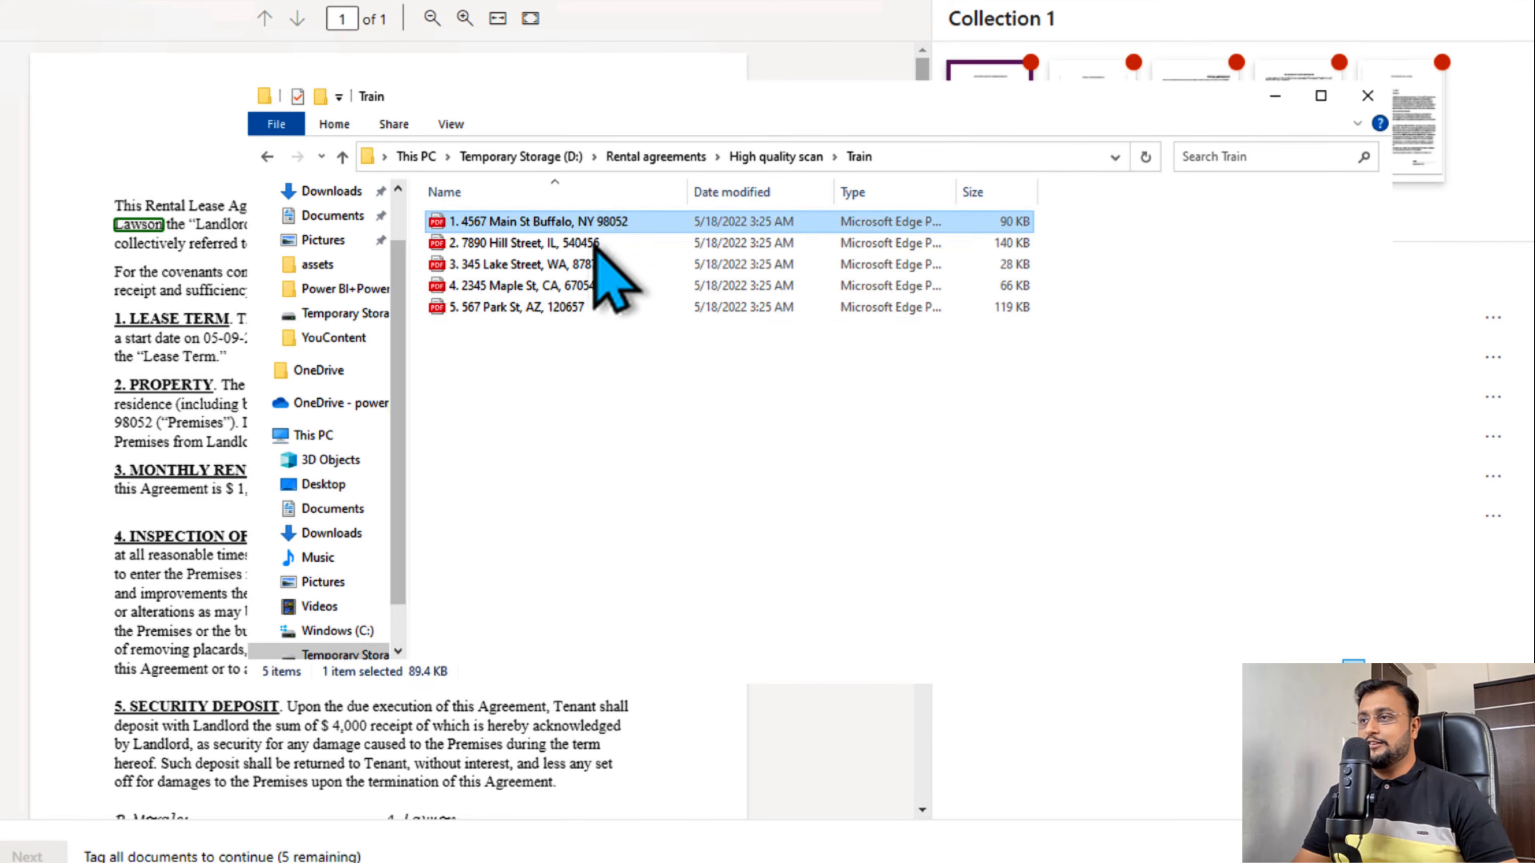
pyautogui.keyDown('shift'); pyautogui.click(560, 286); pyautogui.keyUp('shift')
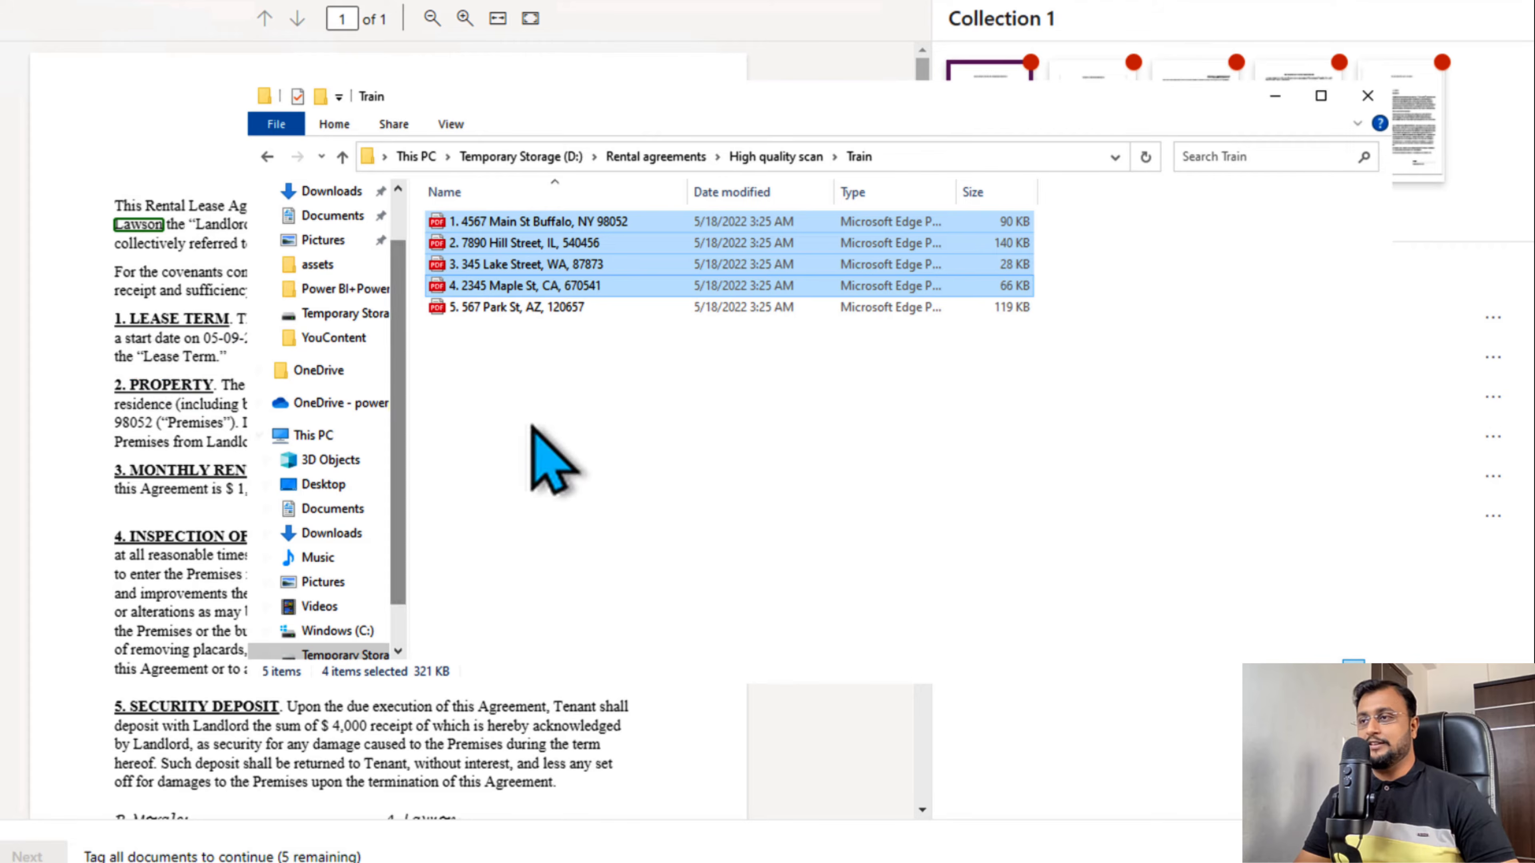
pyautogui.click(532, 222)
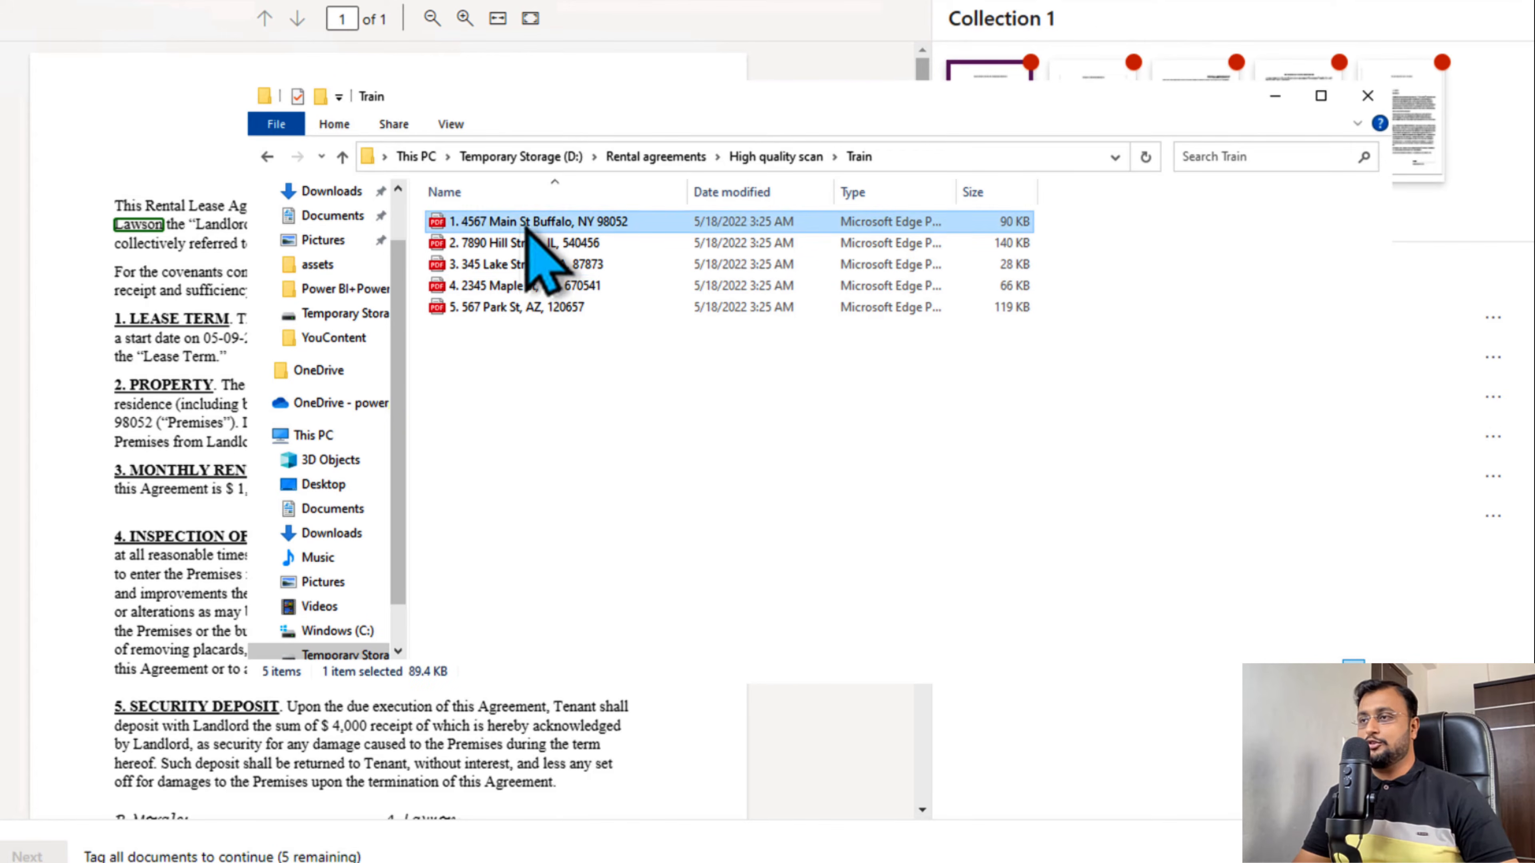
pyautogui.keyDown('ctrl'); pyautogui.click(555, 290); pyautogui.keyUp('ctrl')
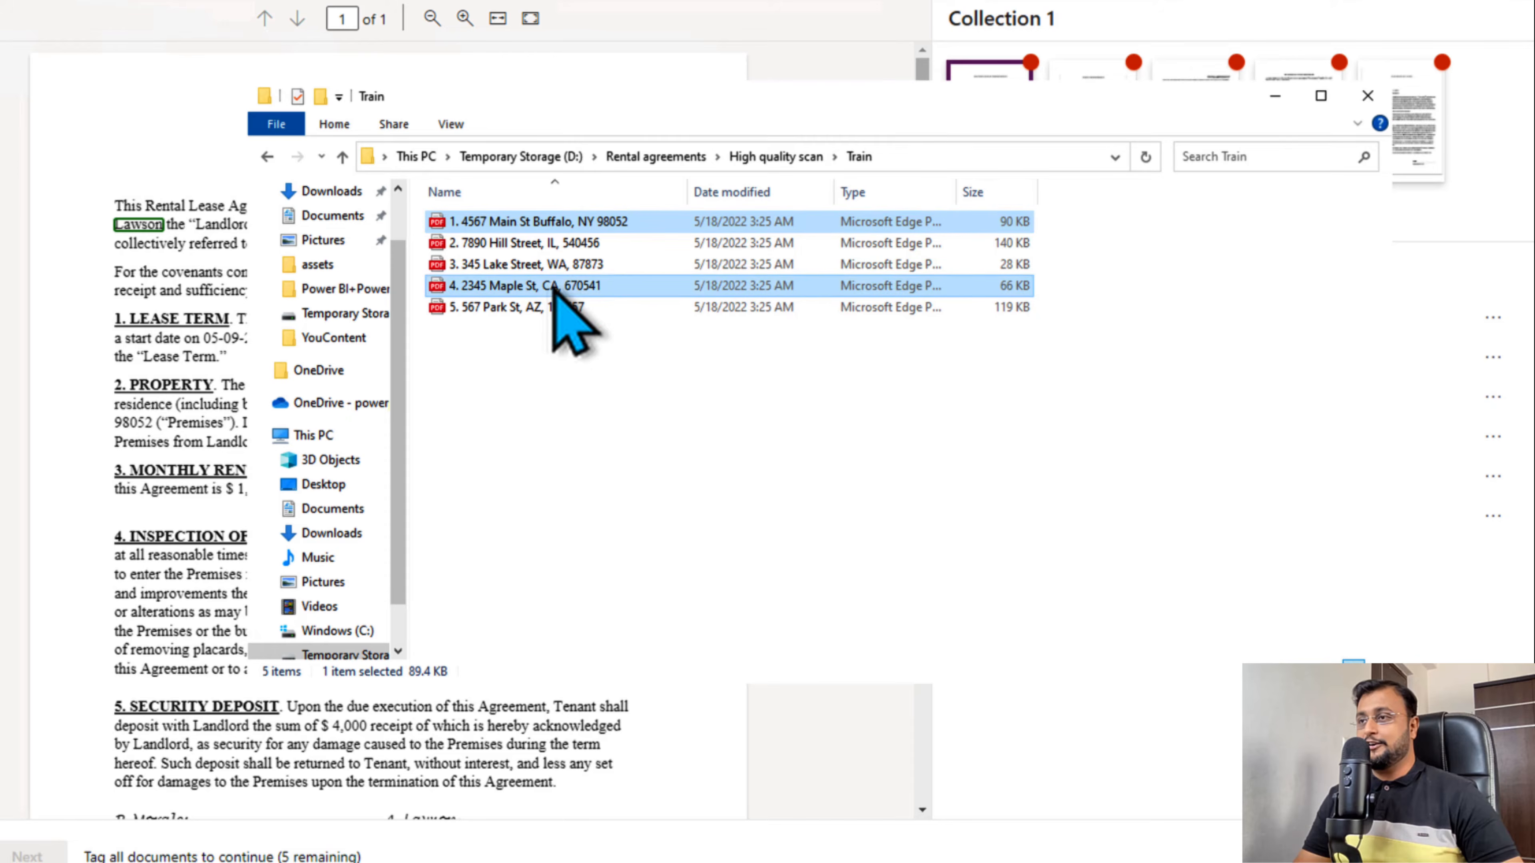
pyautogui.click(1273, 100)
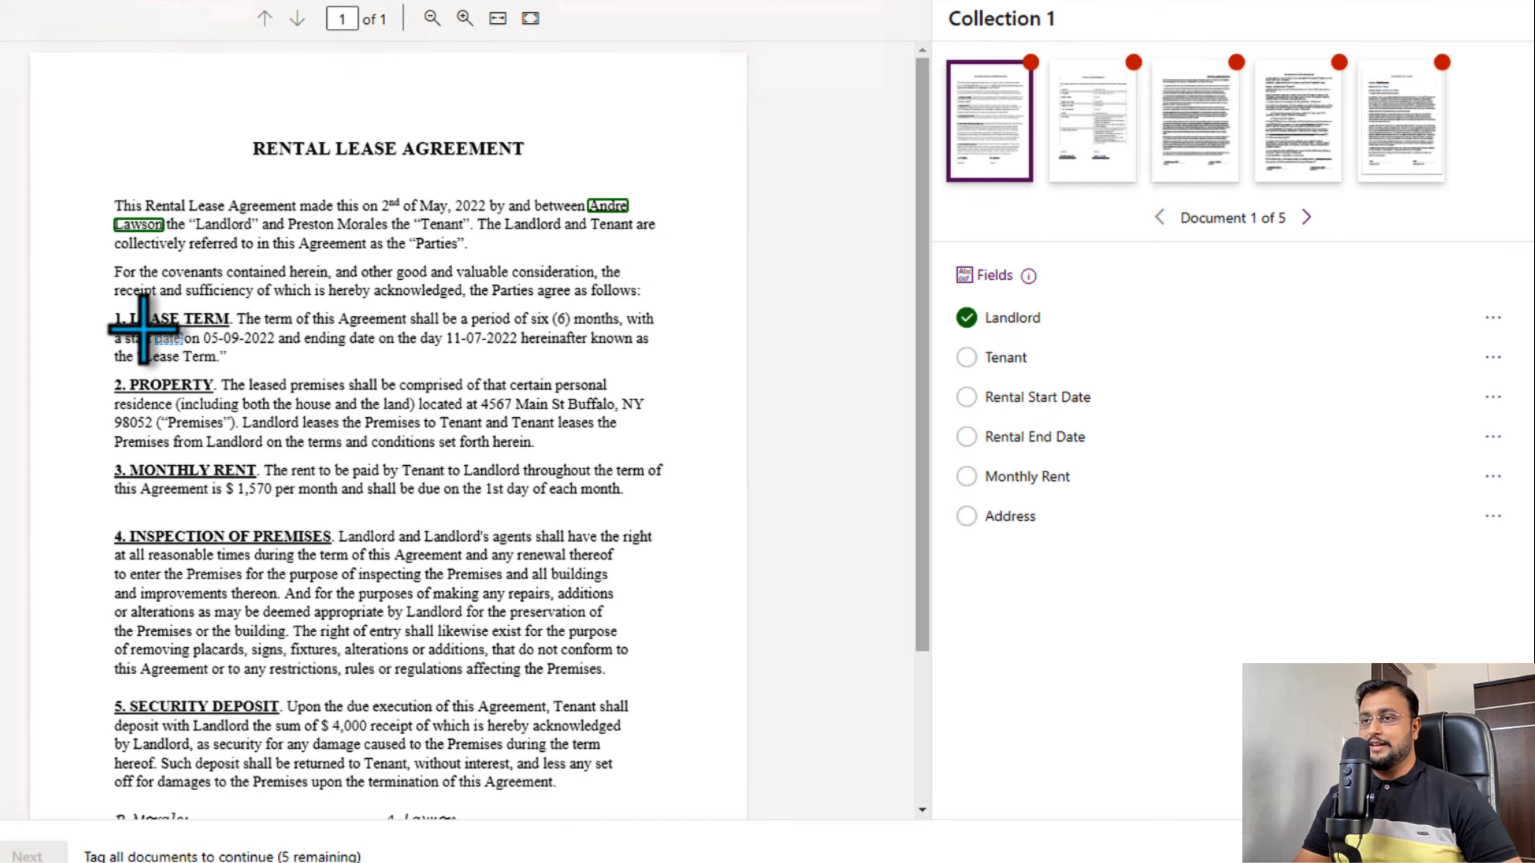
# - Try selecting the text range from "LEASE" in the Lease Term heading to "month" at the end of the Monthly Rent clause
pyautogui.click(138, 319)
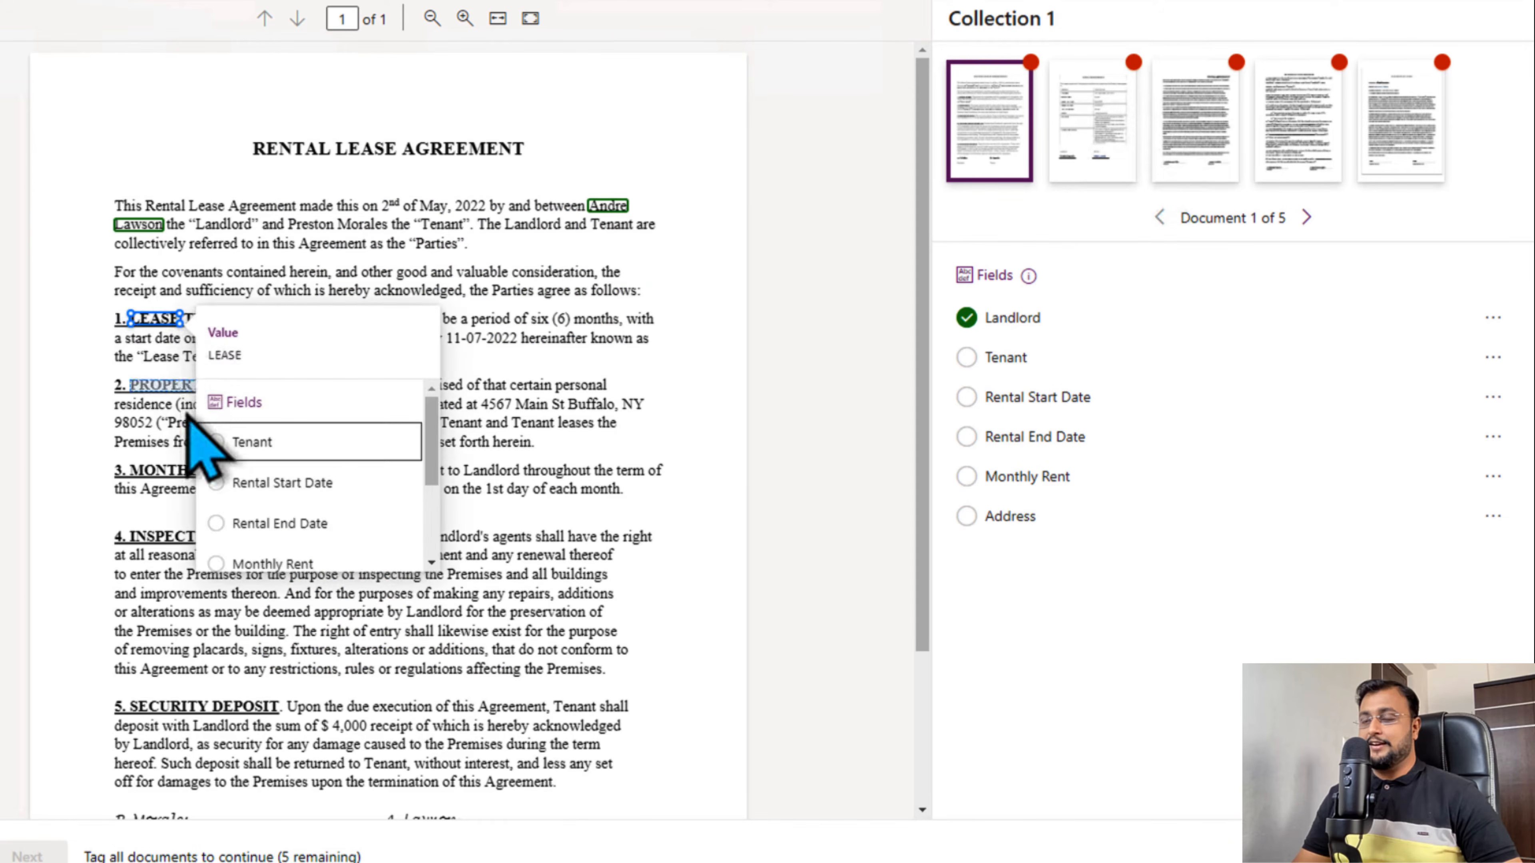
pyautogui.press('shift')
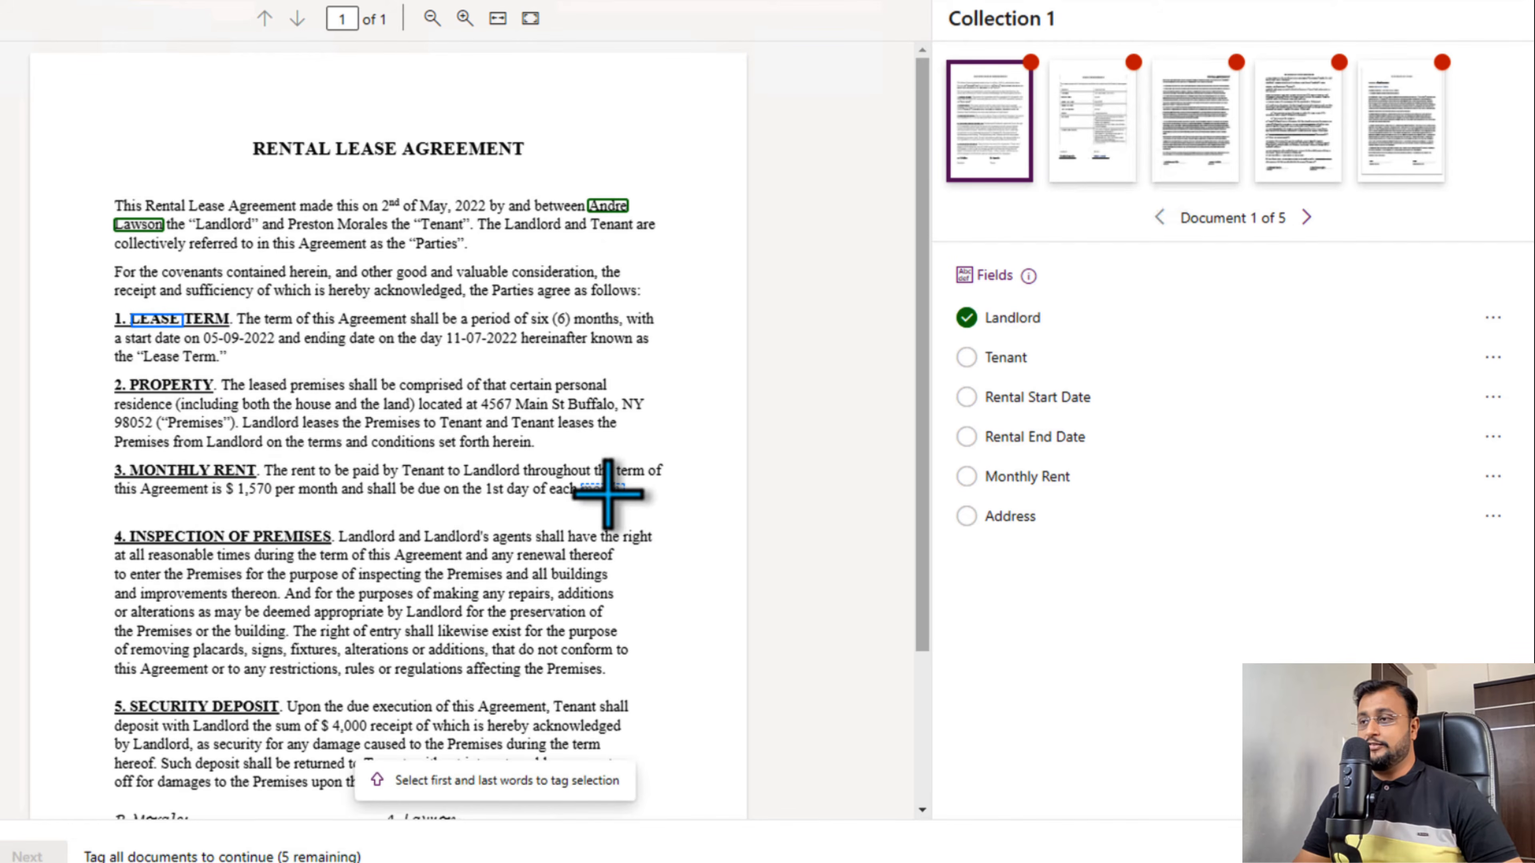
pyautogui.keyDown('shift'); pyautogui.click(607, 491); pyautogui.keyUp('shift')
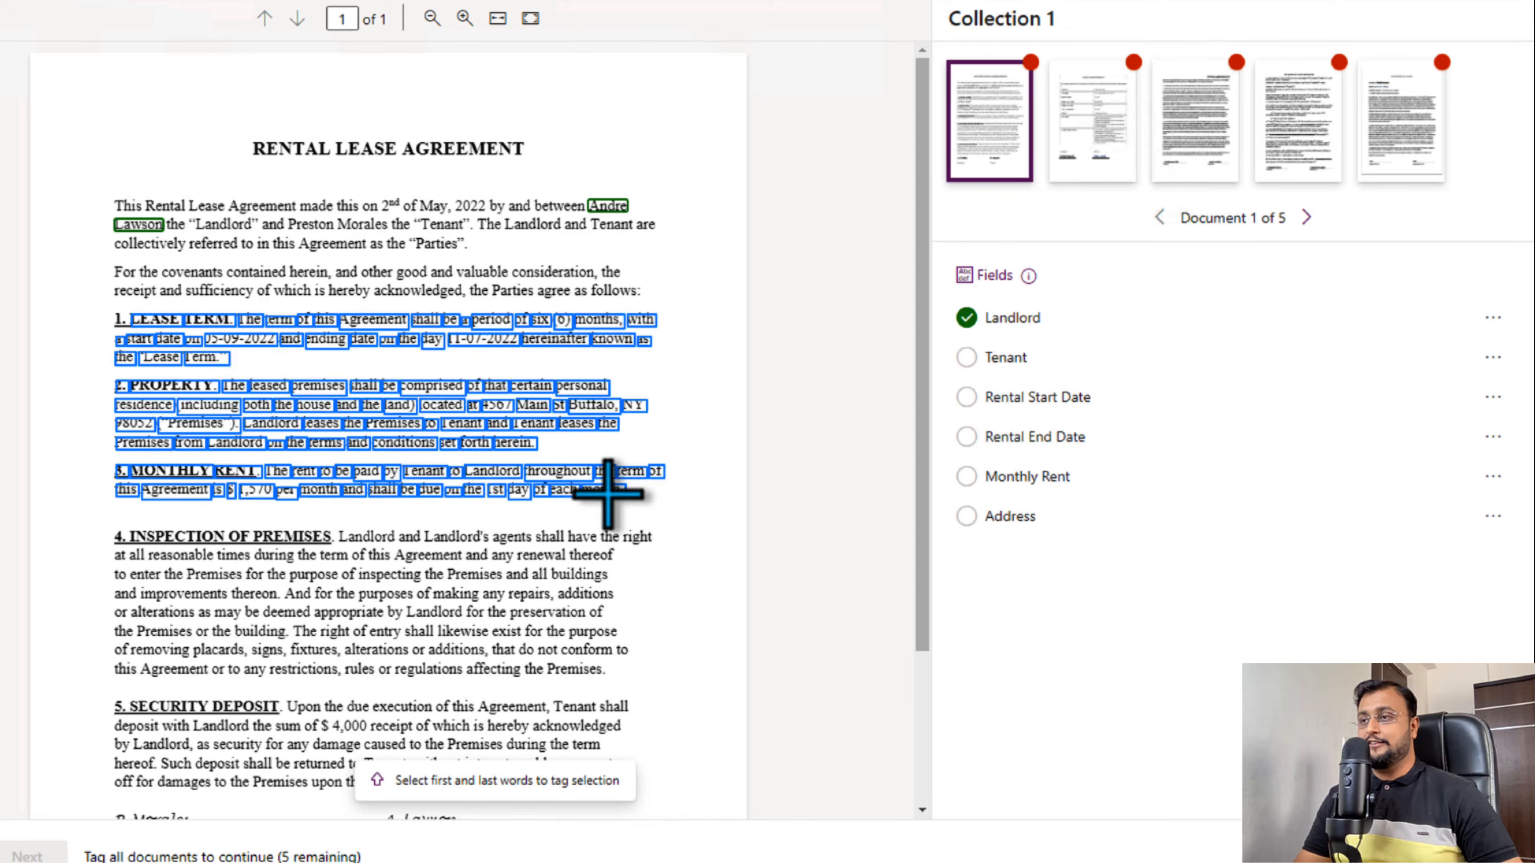
pyautogui.click(597, 554)
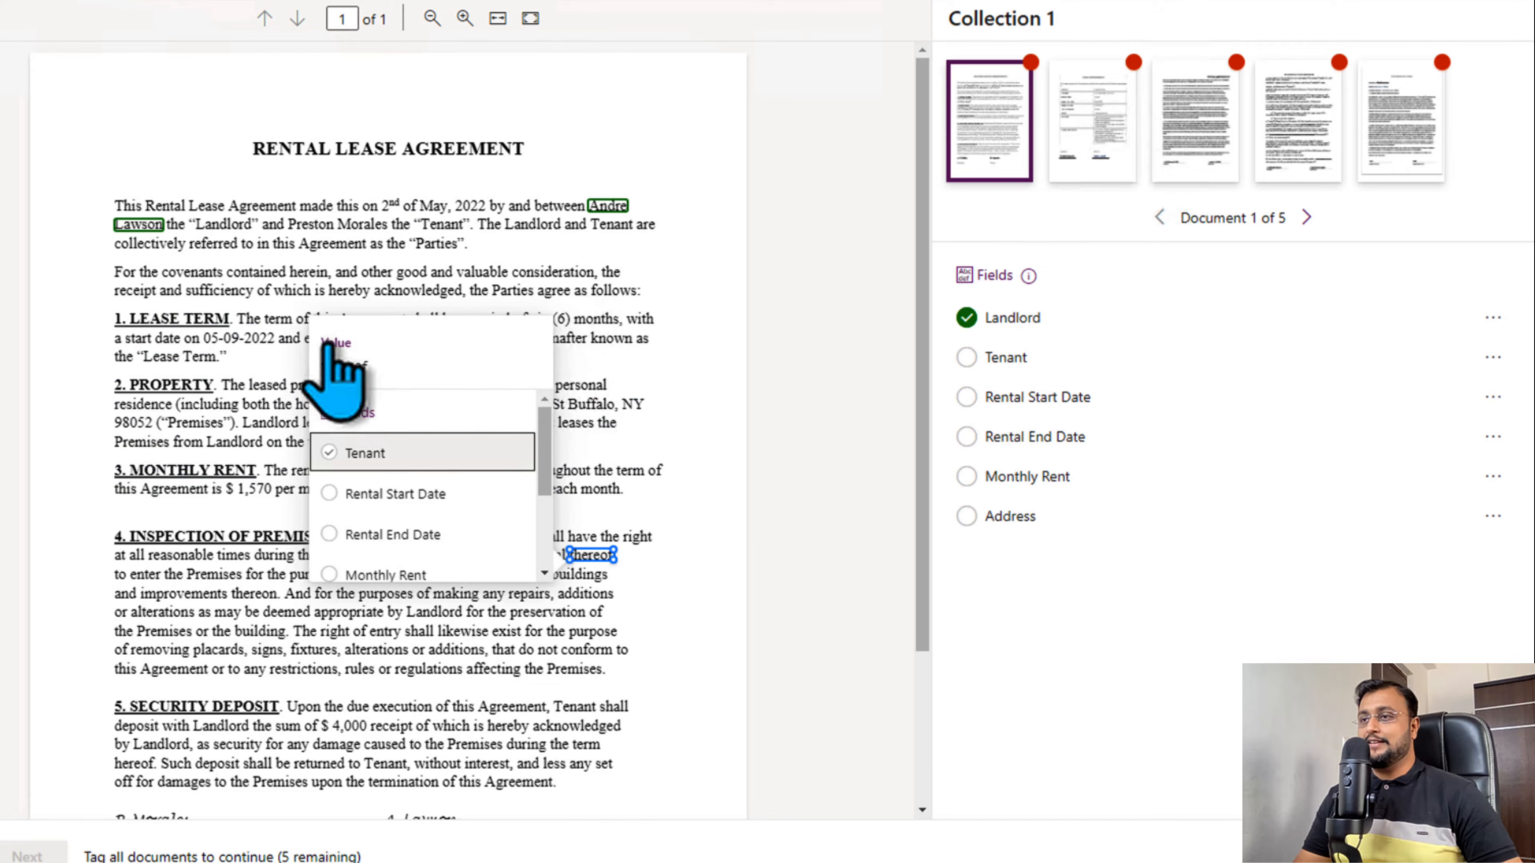
# - Try selecting only the separate words "contained" in the covenants paragraph and "Landlord" in the Property clause together, and dismiss the selection
pyautogui.click(258, 275)
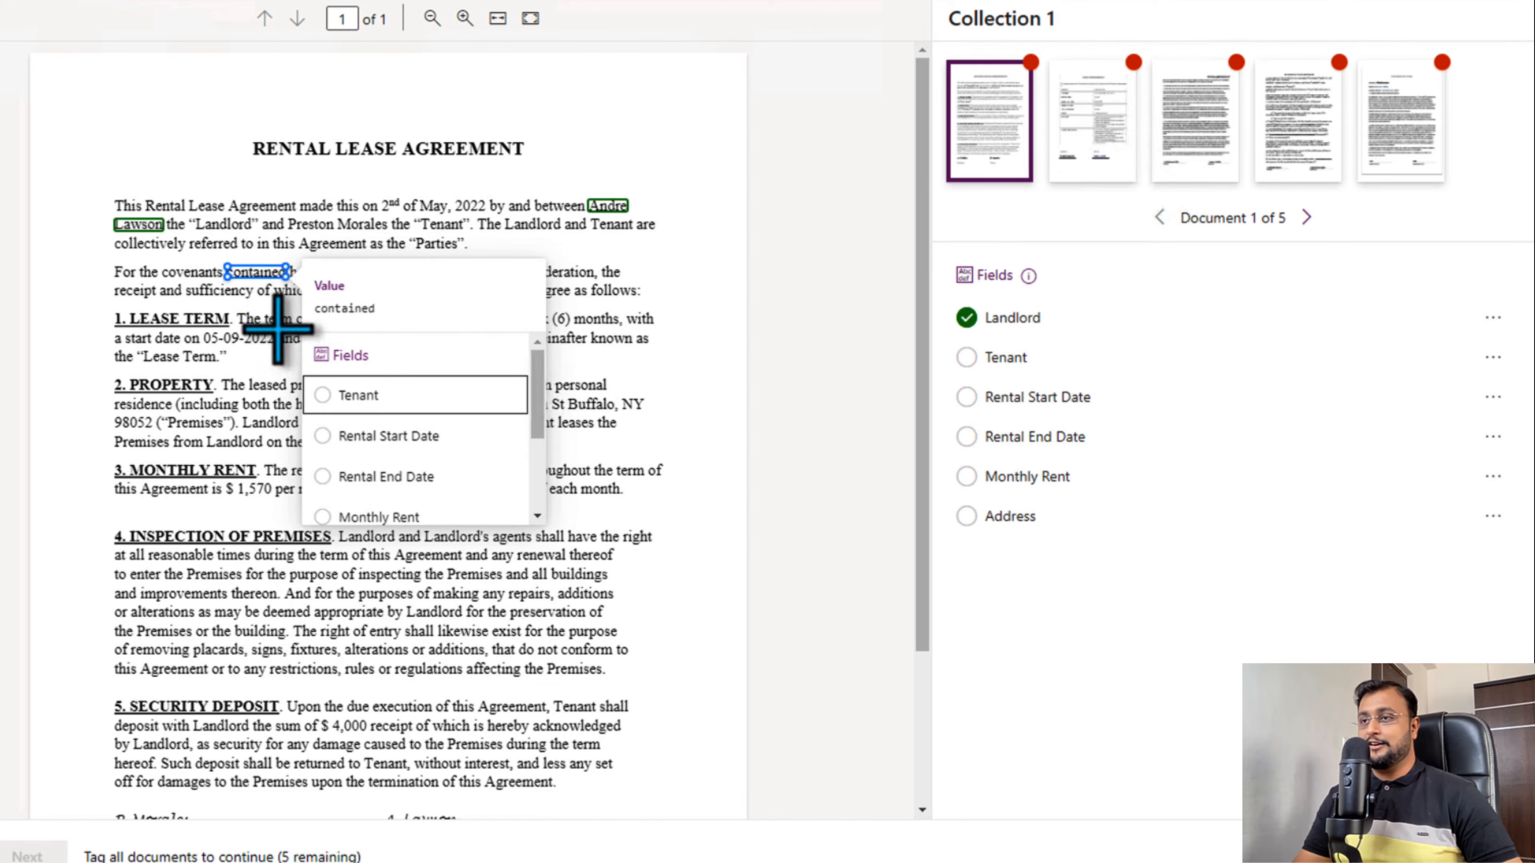
pyautogui.press('ctrl')
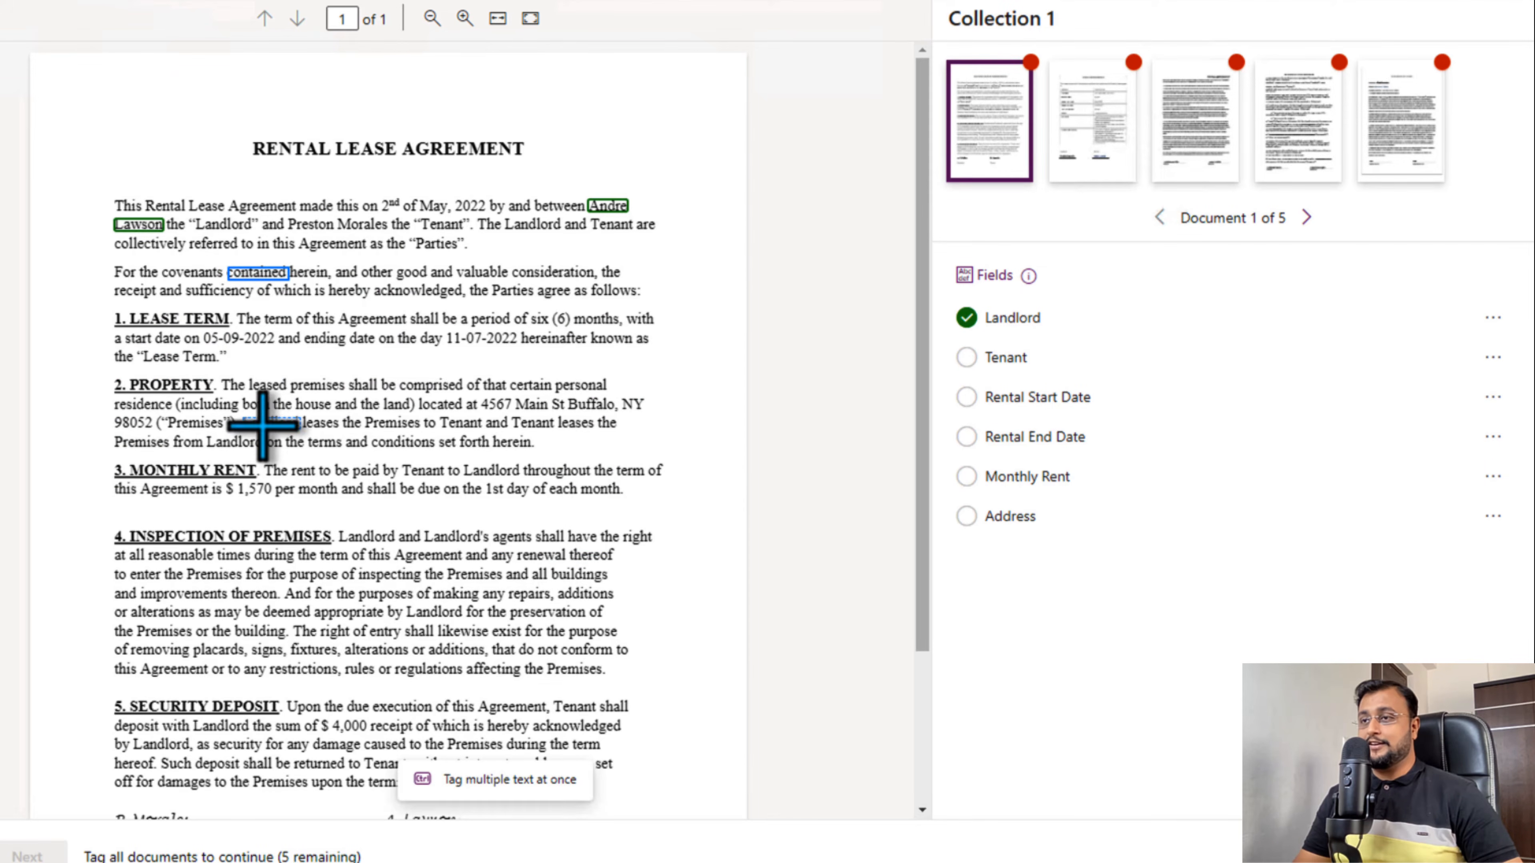
pyautogui.keyDown('ctrl'); pyautogui.click(273, 423); pyautogui.keyUp('ctrl')
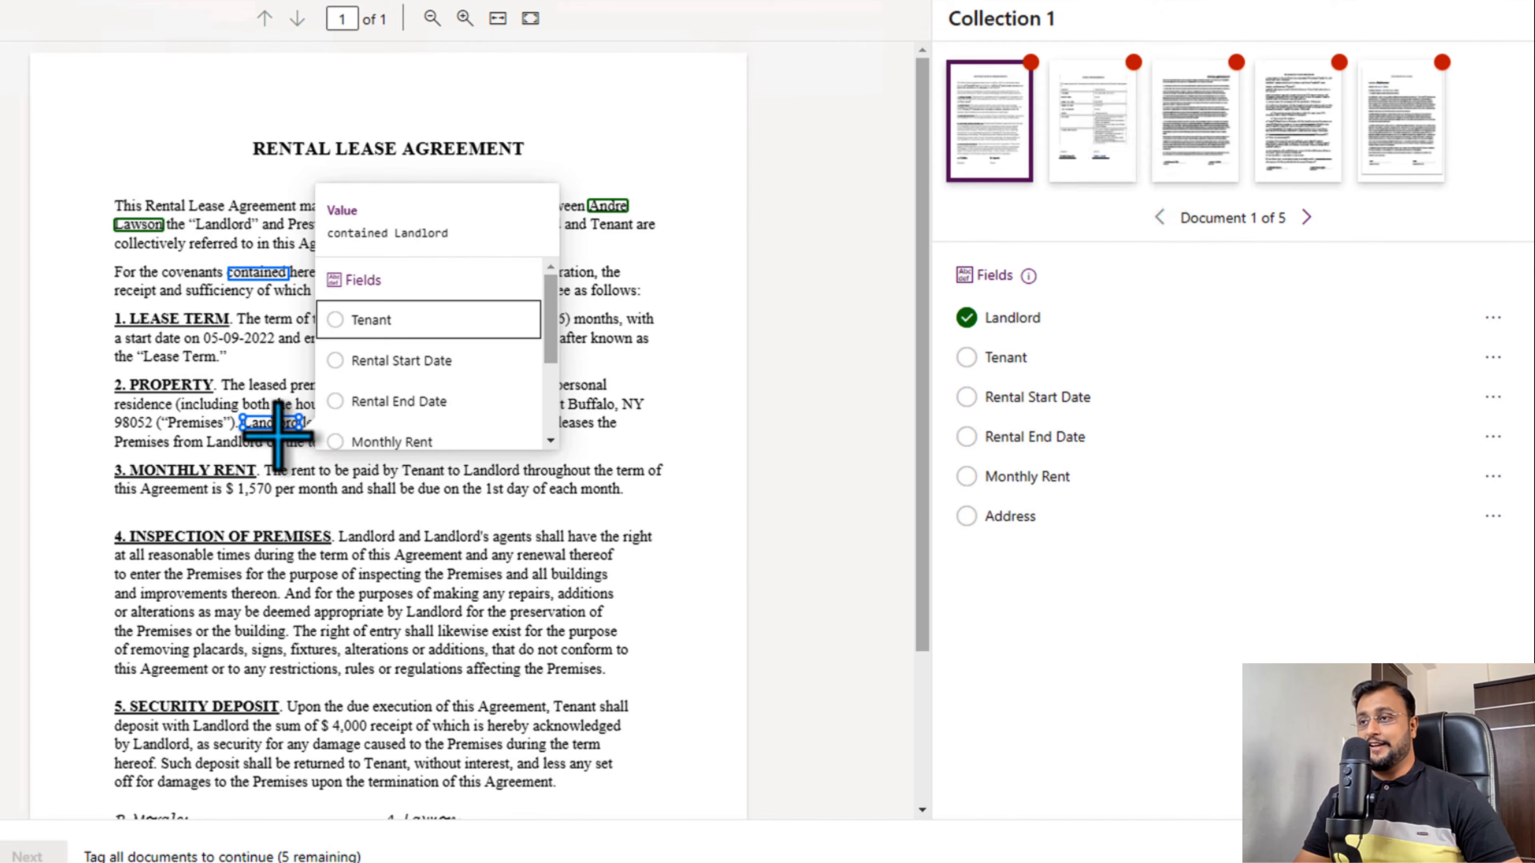
pyautogui.click(756, 535)
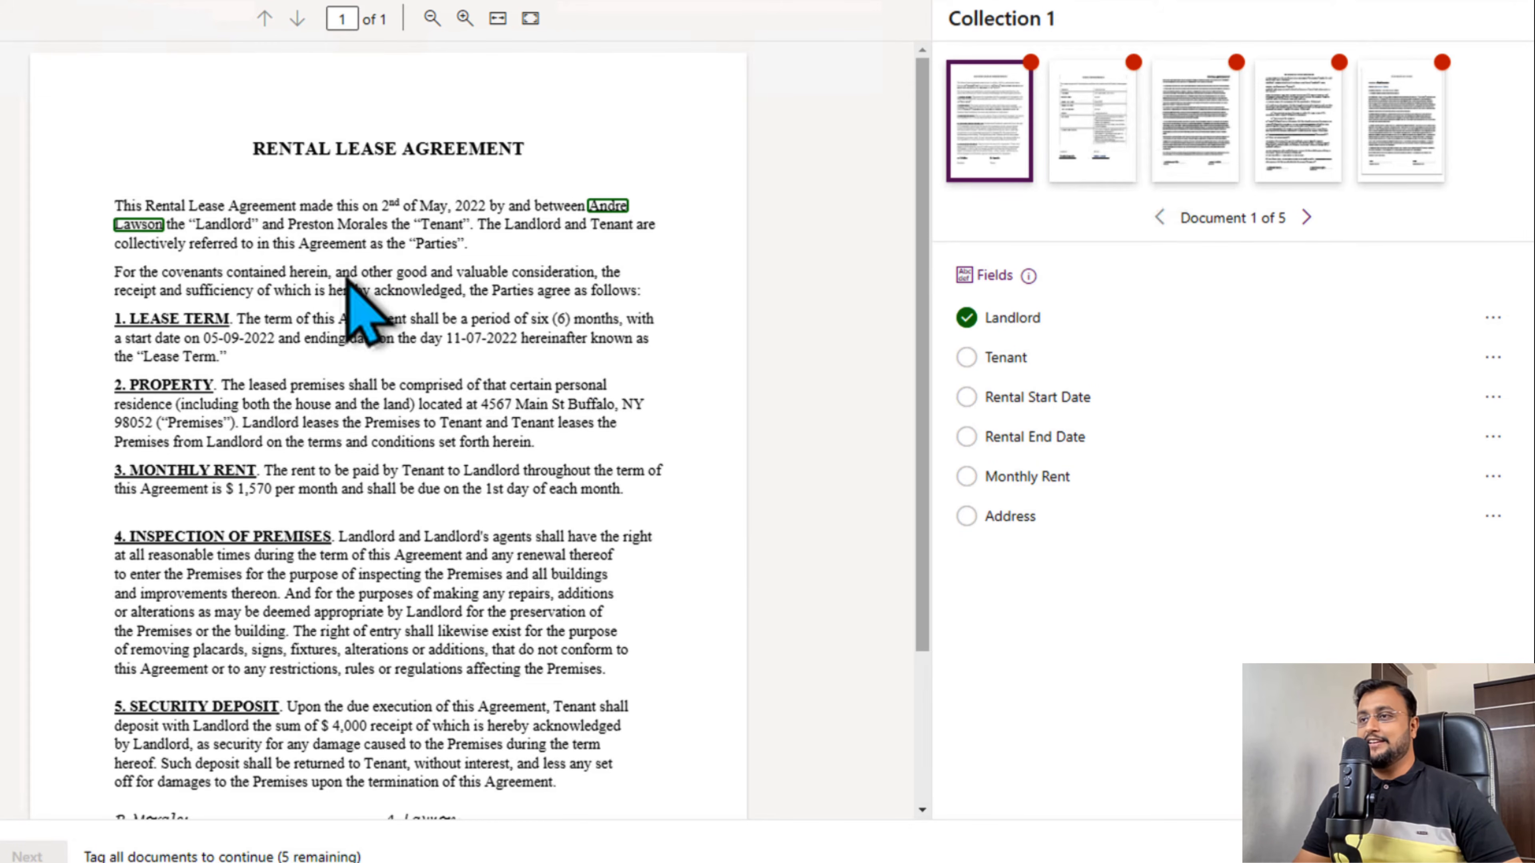
# - Try tagging "acknowledged," as Tenant and adding the distant word "Buffalo," to the existing Landlord tag
pyautogui.click(422, 291)
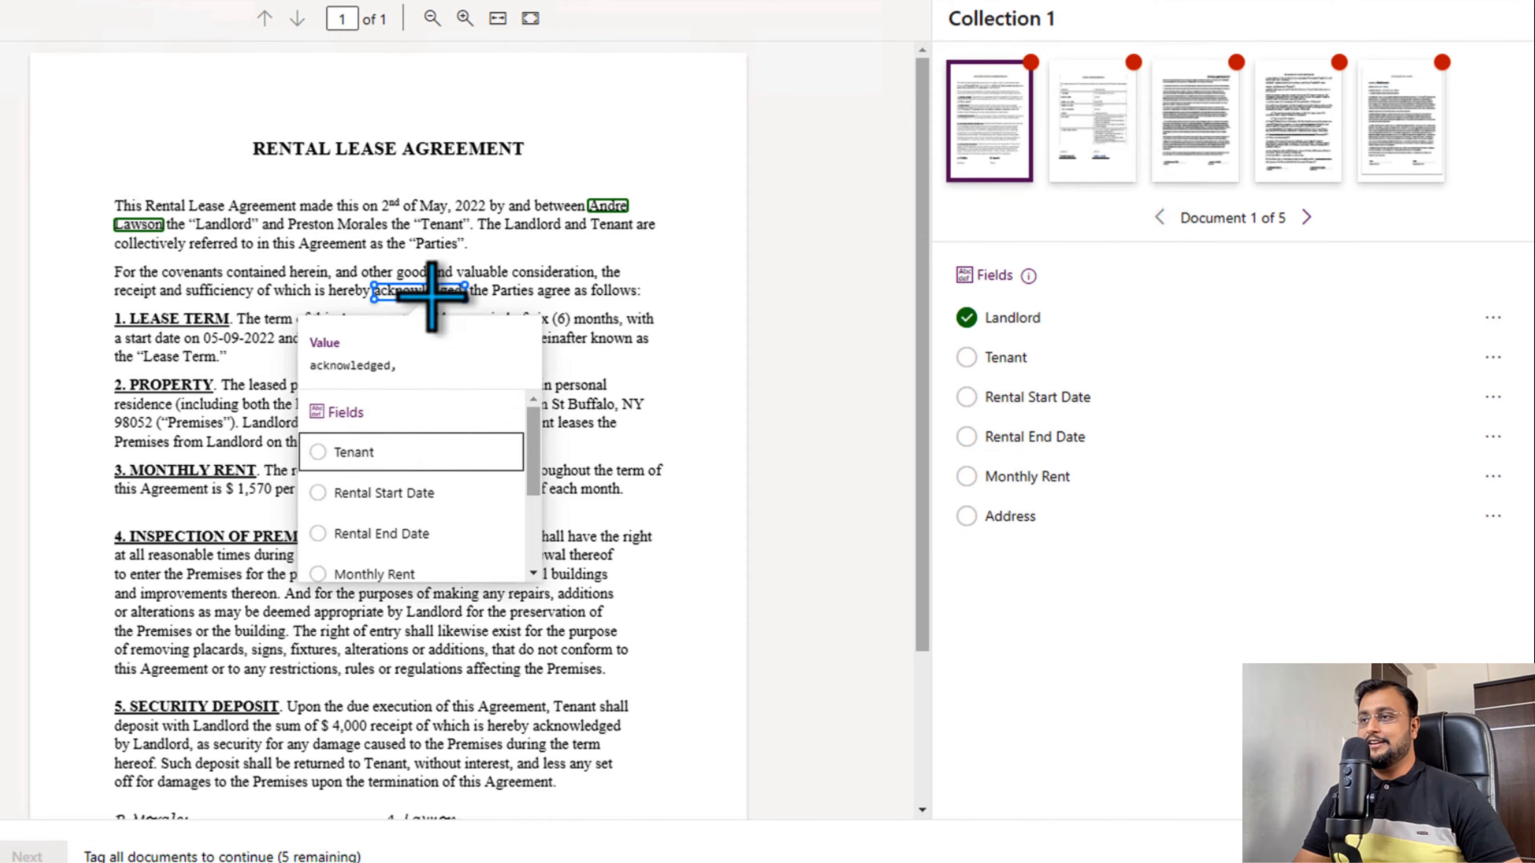
pyautogui.click(379, 453)
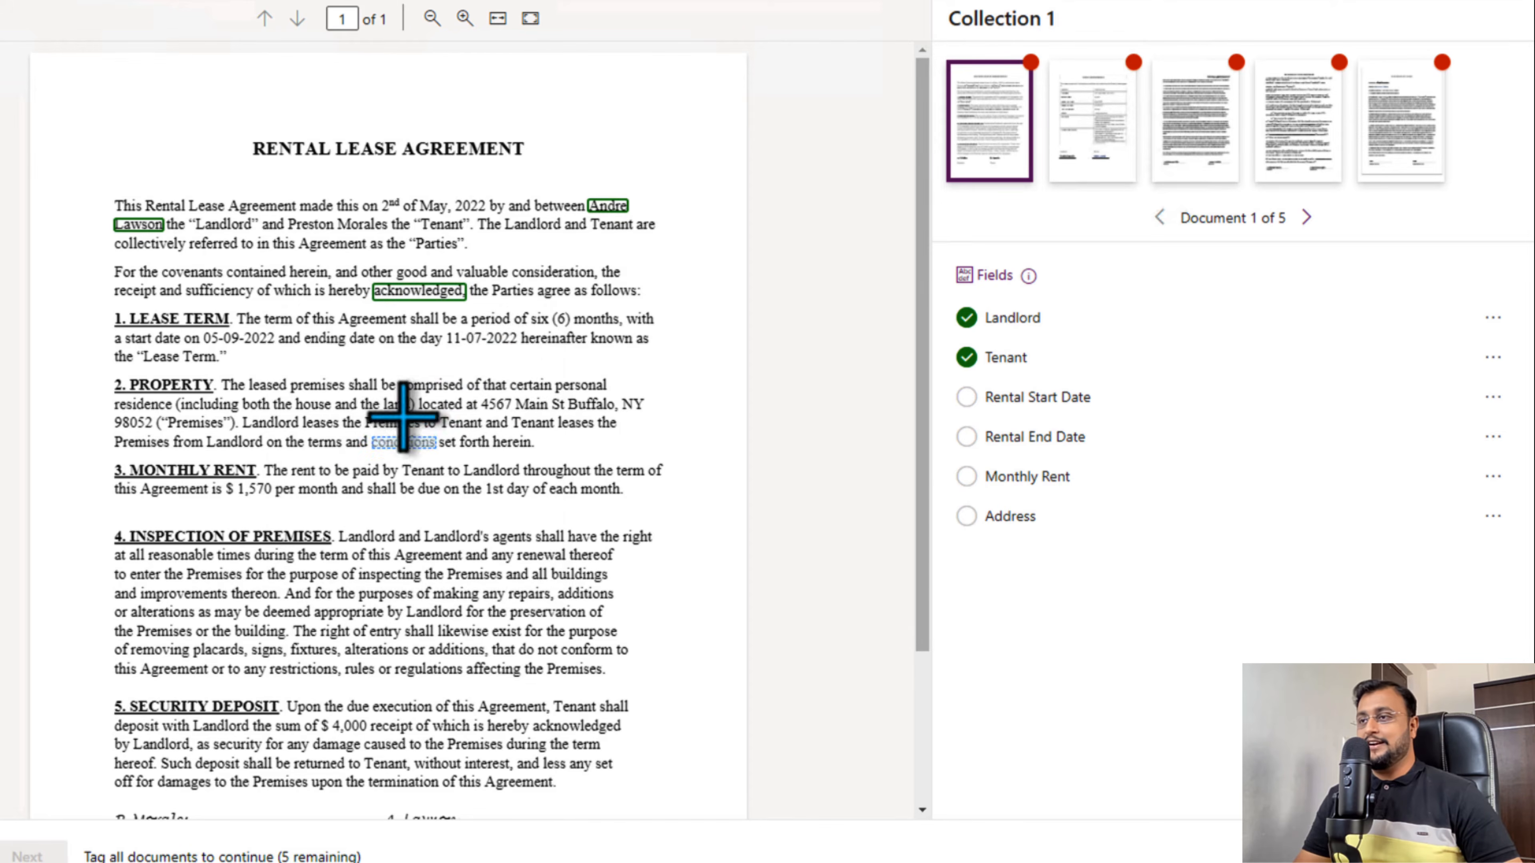
pyautogui.click(577, 404)
pyautogui.scroll(-3, 514, 575)
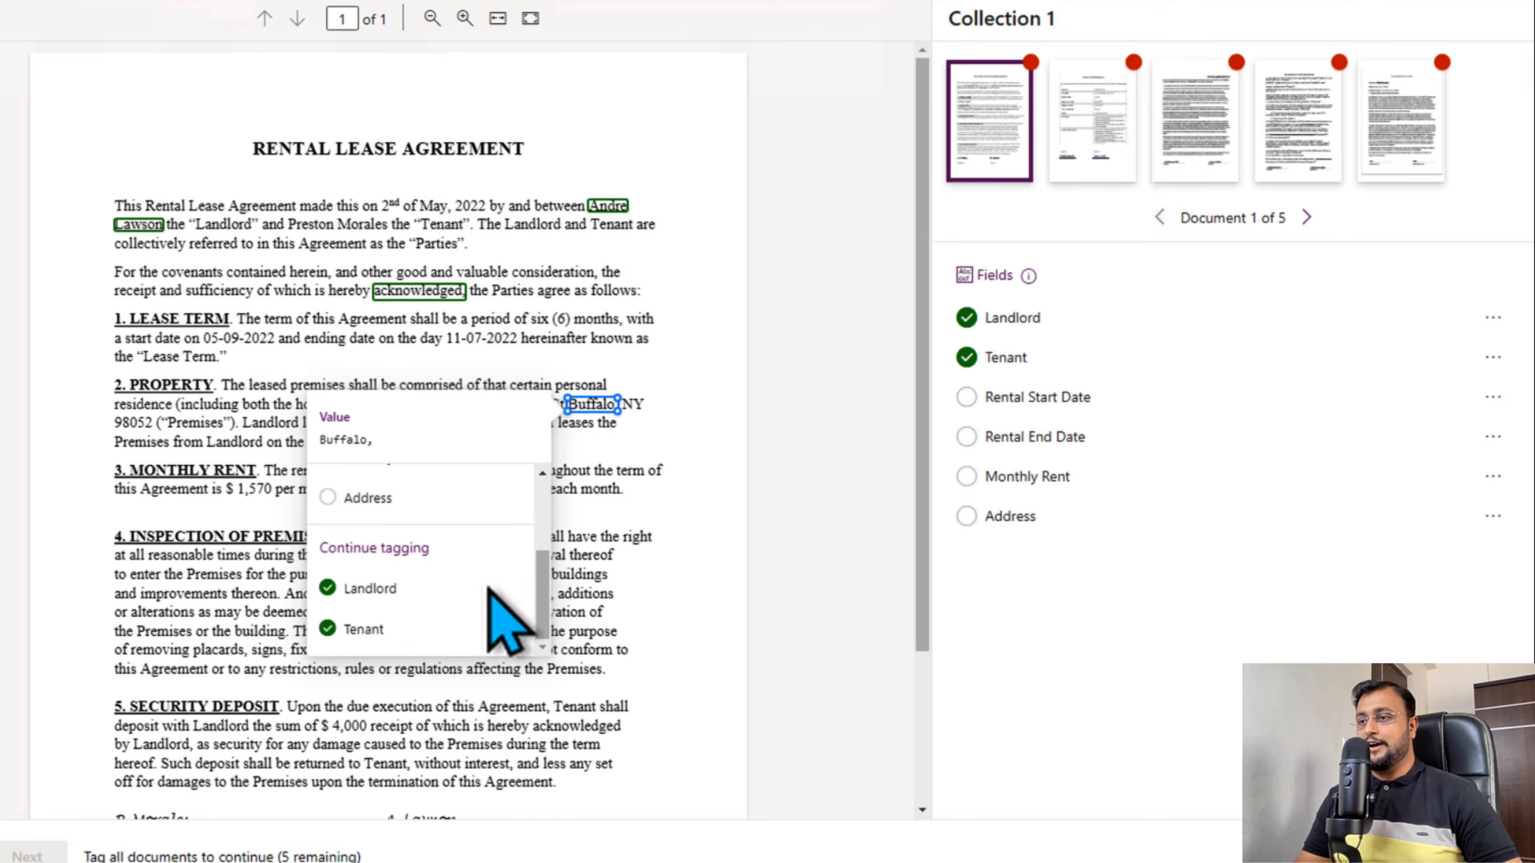
pyautogui.click(429, 596)
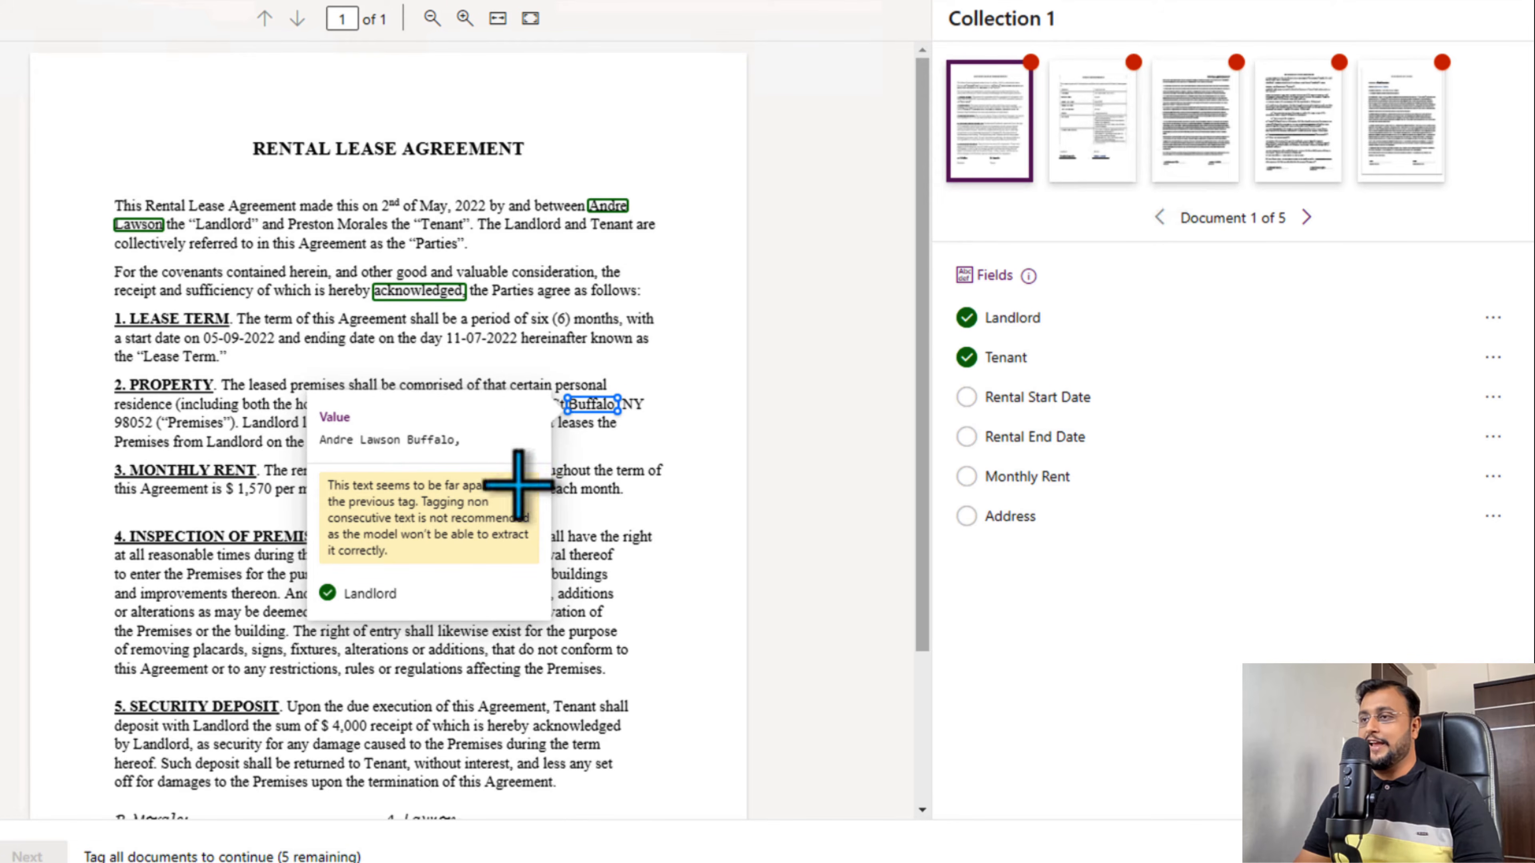
pyautogui.click(811, 516)
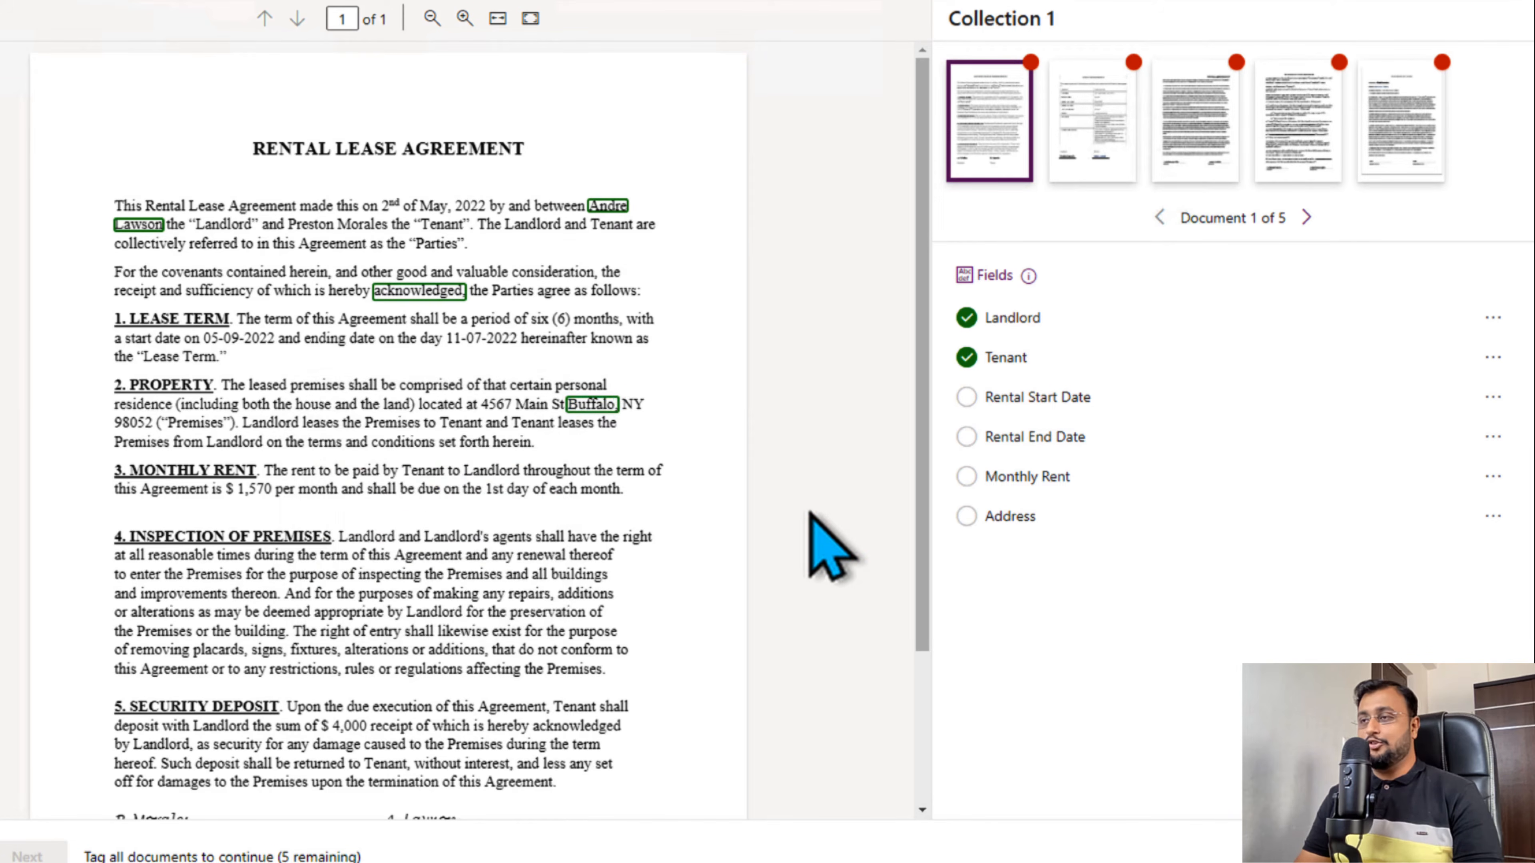
# - Remove the Landlord and Tenant tags from the first document
pyautogui.click(1492, 318)
pyautogui.click(1478, 354)
pyautogui.click(1493, 358)
pyautogui.click(1474, 392)
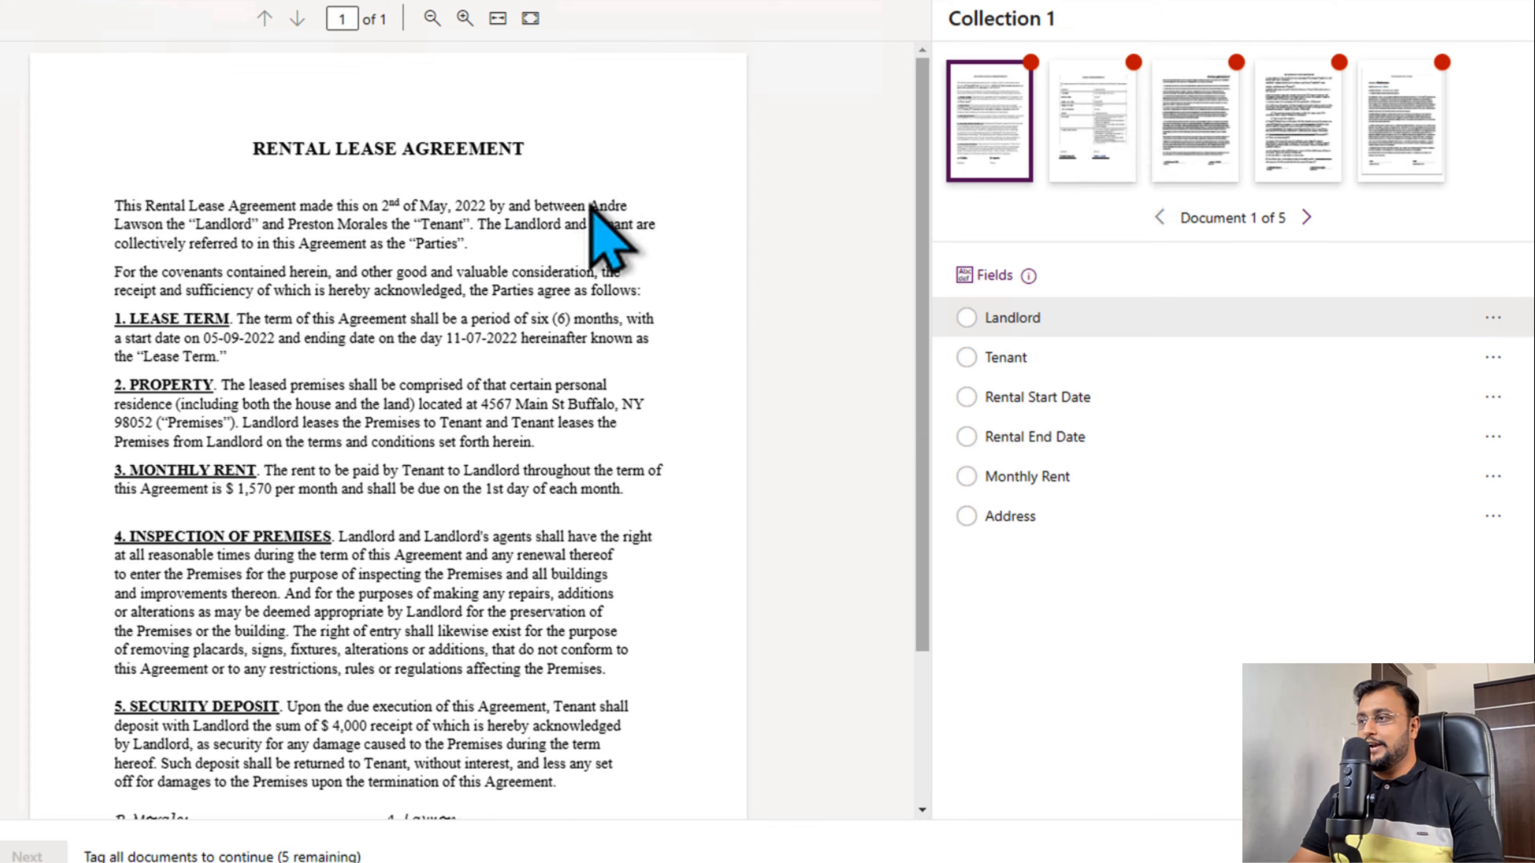
# - In the opening paragraph, tag the landlord's first name and surname as Landlord and the tenant's full name as Tenant
pyautogui.click(605, 208)
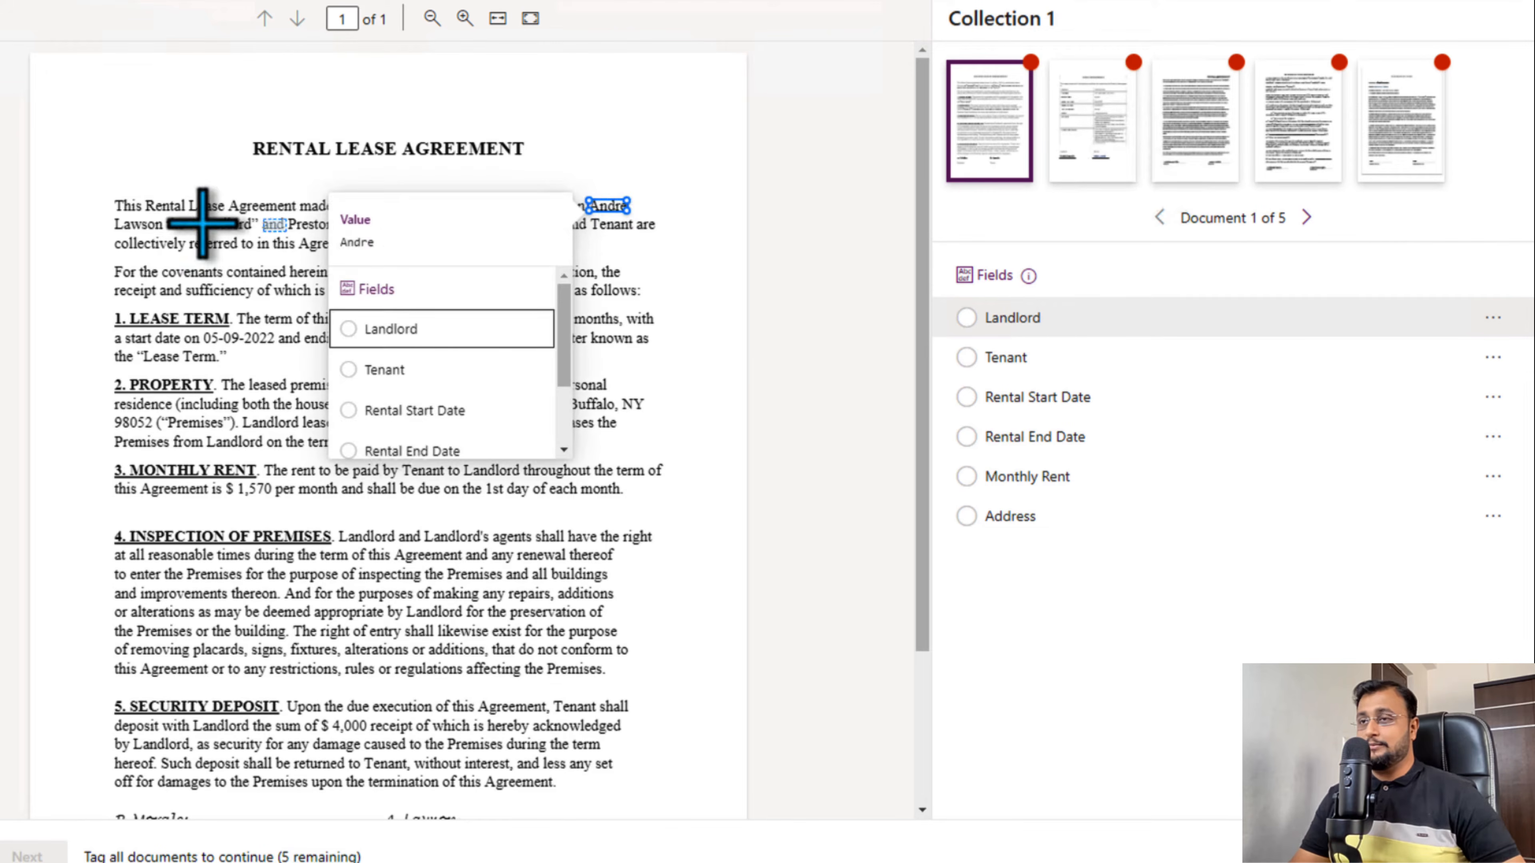
pyautogui.click(395, 341)
pyautogui.click(136, 226)
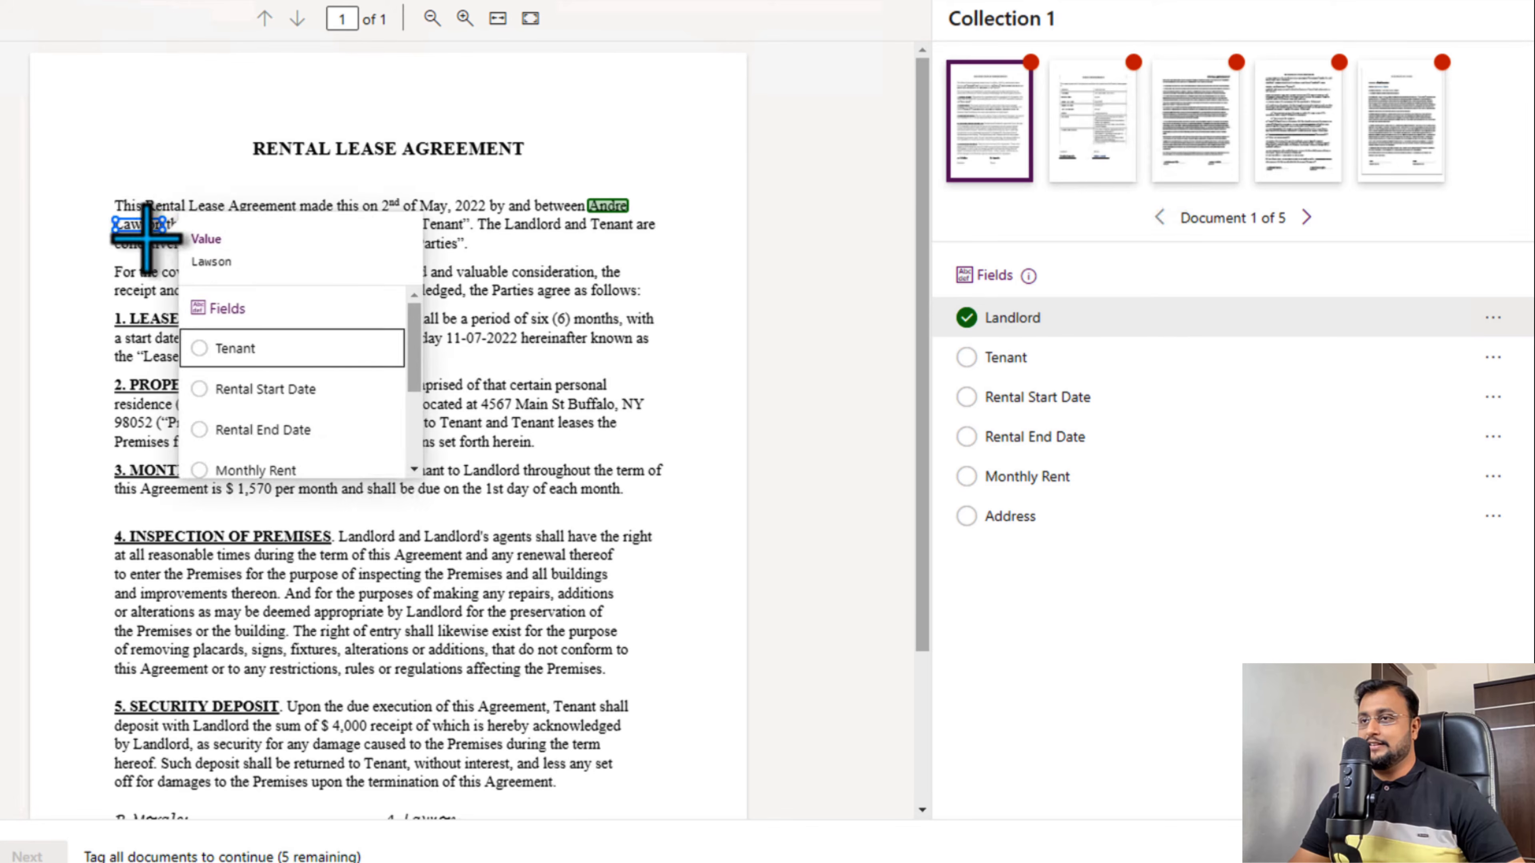
pyautogui.scroll(-3, 296, 393)
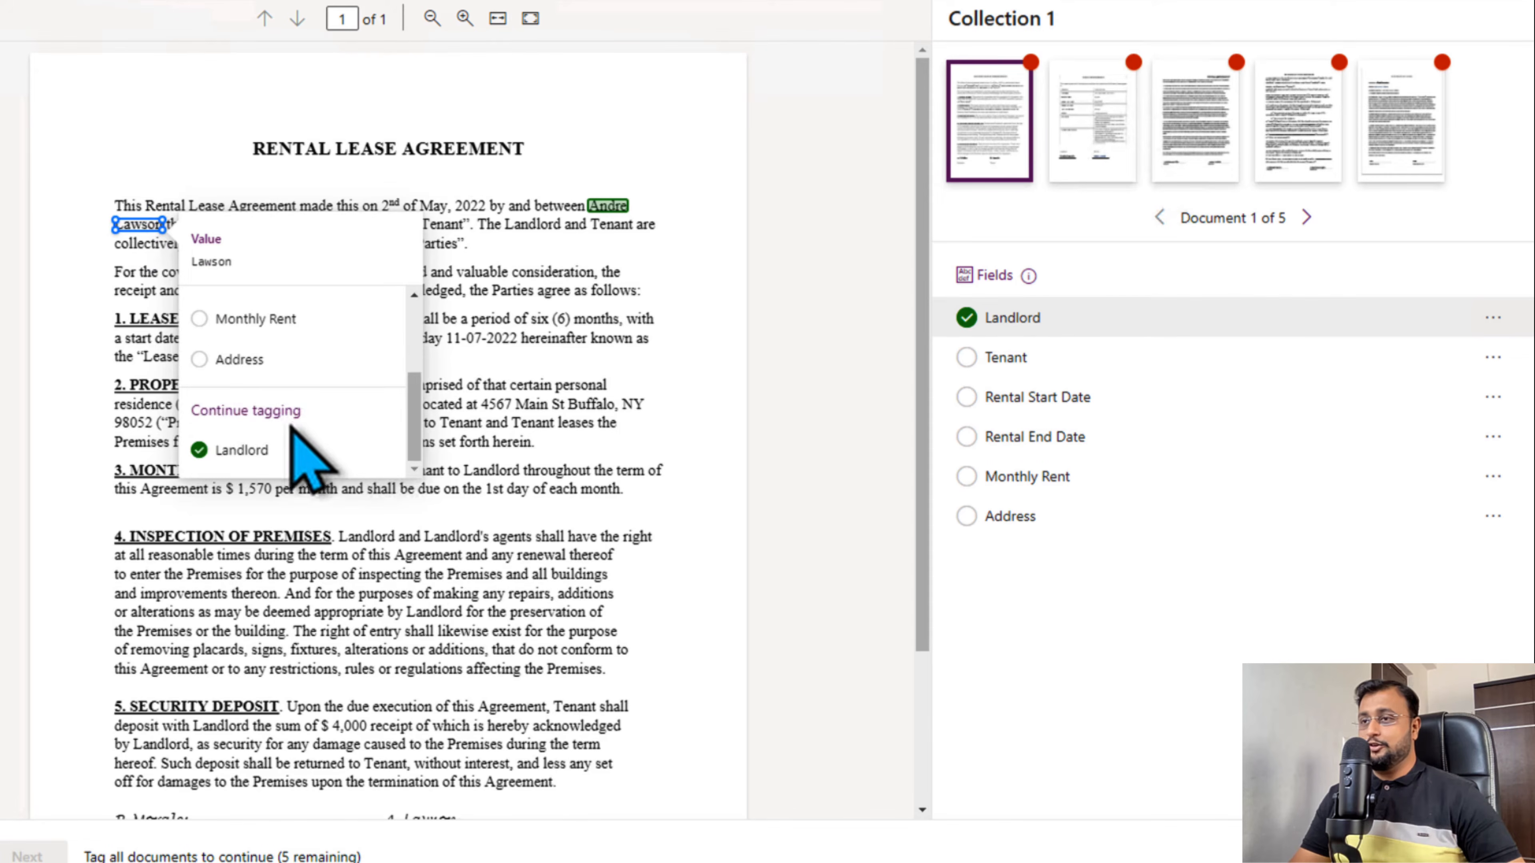
pyautogui.click(275, 450)
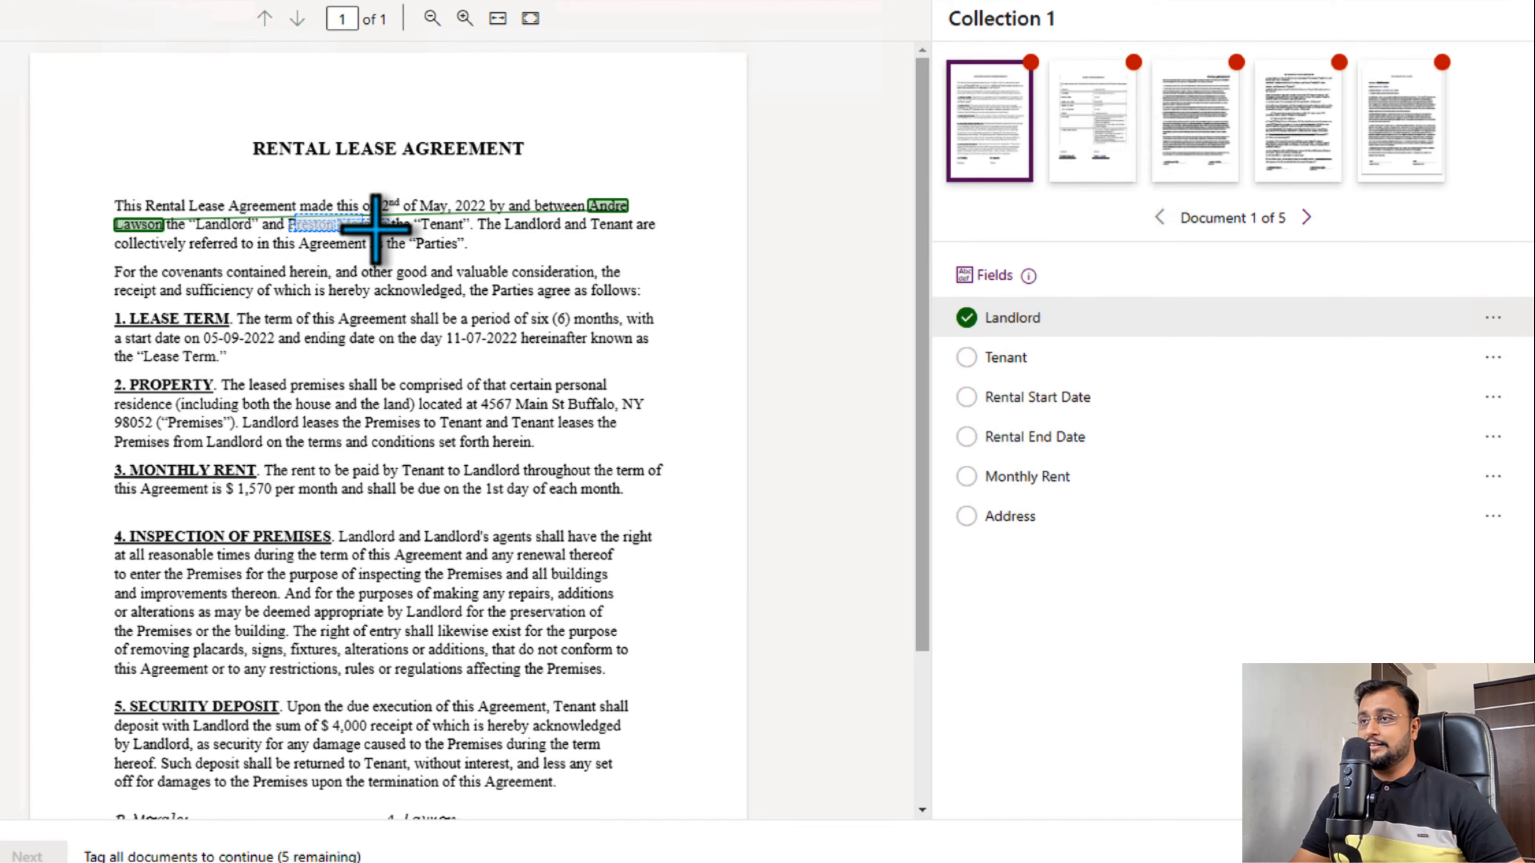
pyautogui.moveTo(375, 228); pyautogui.dragTo(386, 228)
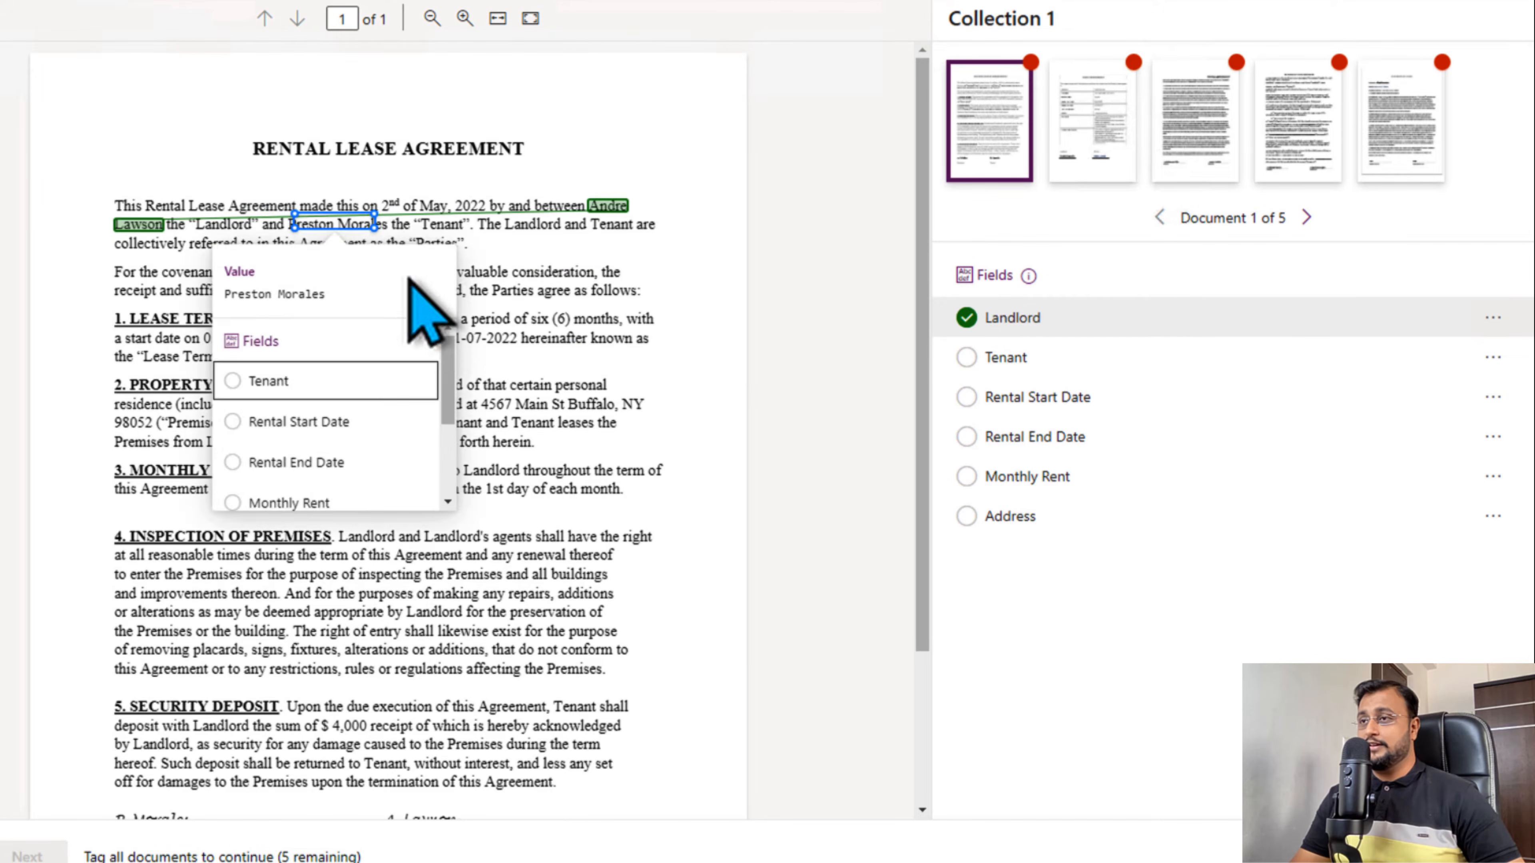
pyautogui.click(318, 379)
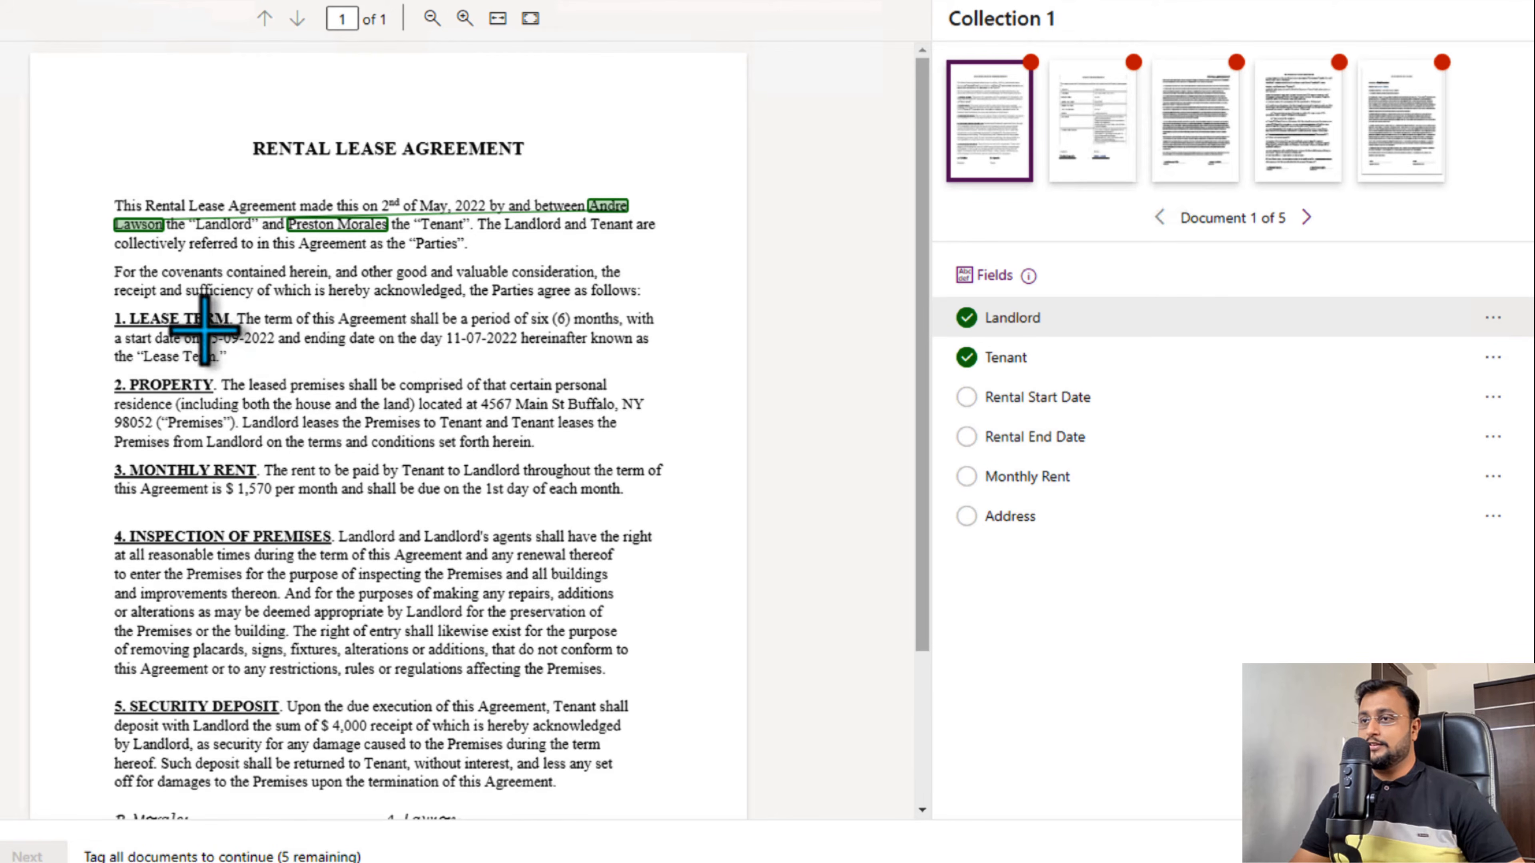
# - In the Lease Term clause, tag 05-09-2022 as Rental Start Date and 11-07-2022 as Rental End Date
pyautogui.click(267, 343)
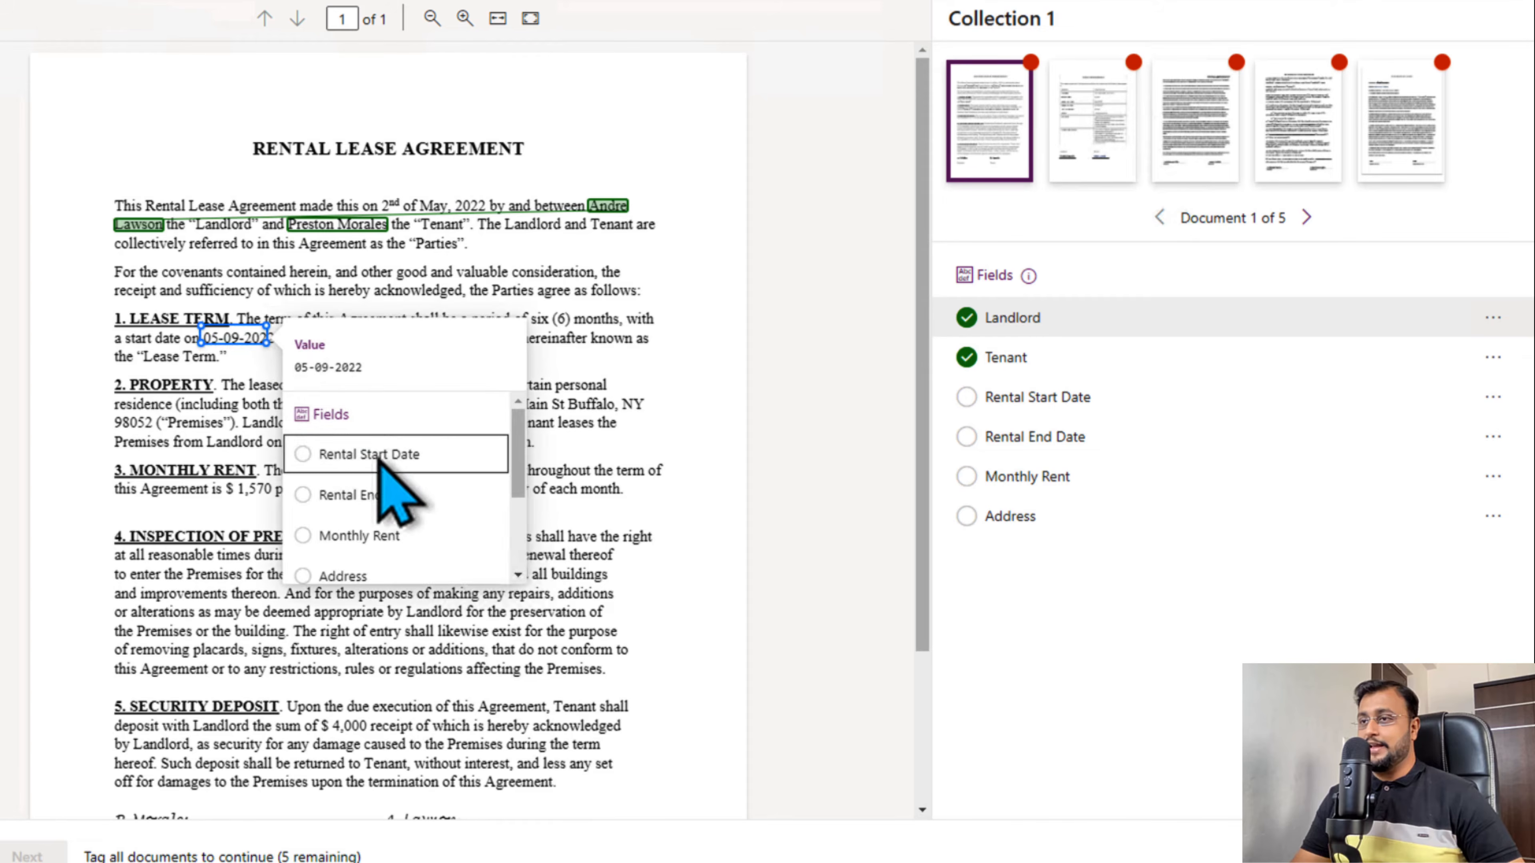
pyautogui.click(372, 455)
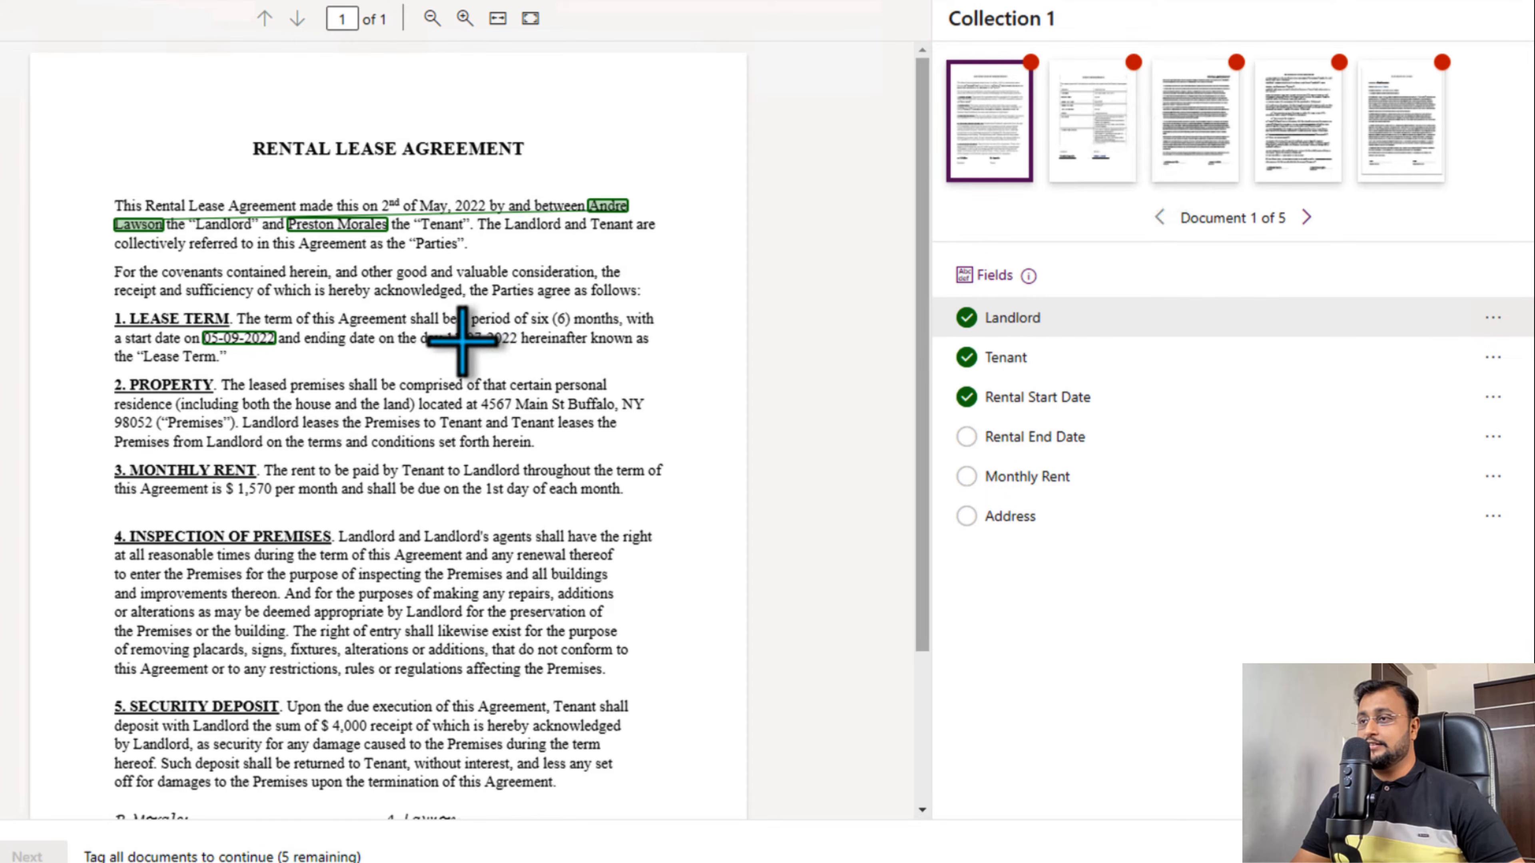
pyautogui.click(463, 339)
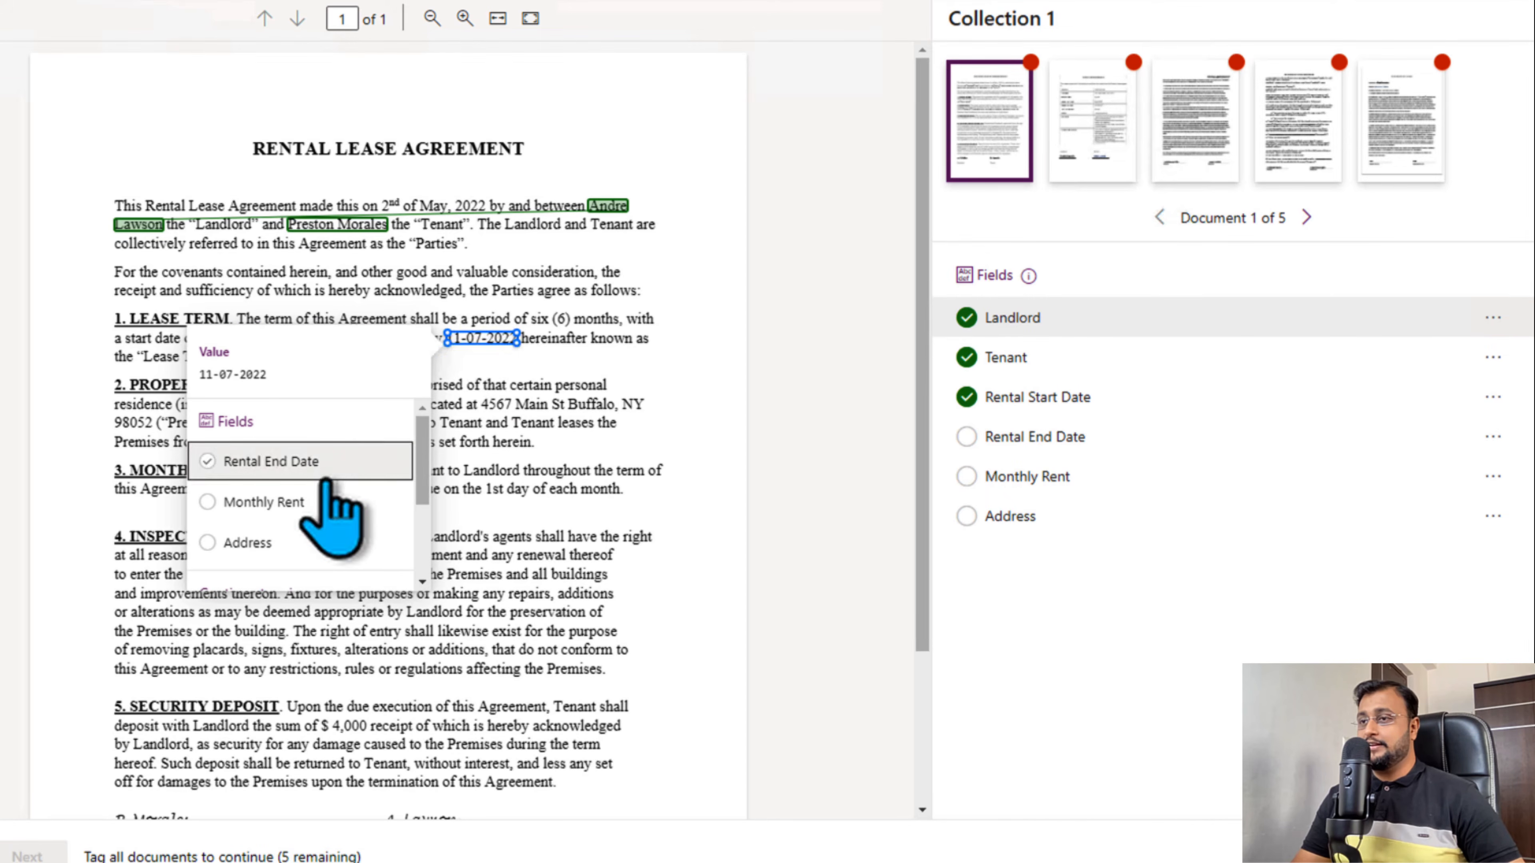
pyautogui.click(327, 465)
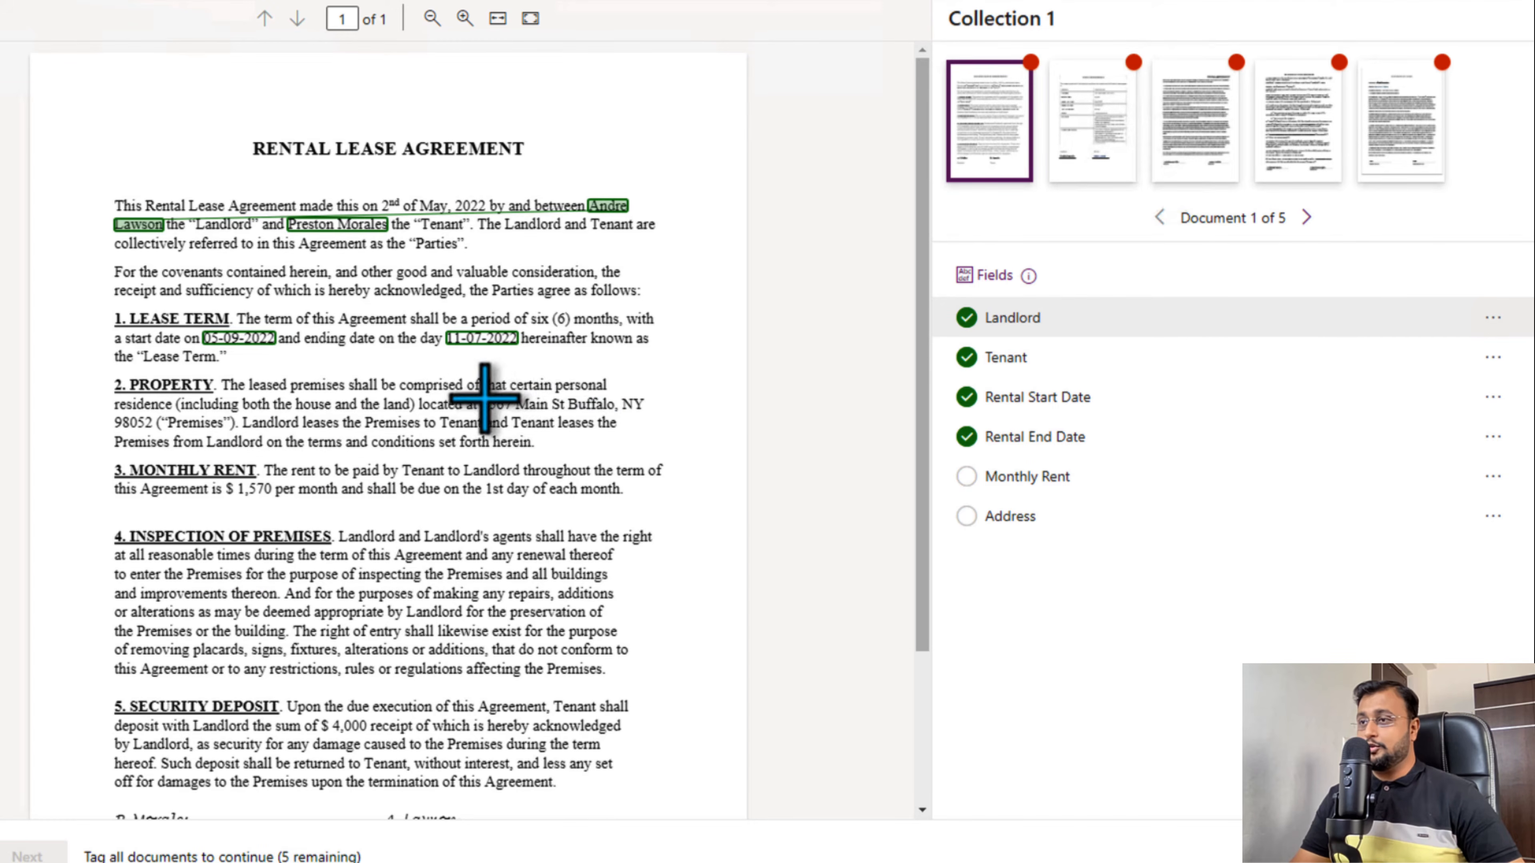
# - Select the street address in the Property clause together with its ZIP code on the following line and tag both as Address
pyautogui.moveTo(485, 398); pyautogui.dragTo(640, 410)
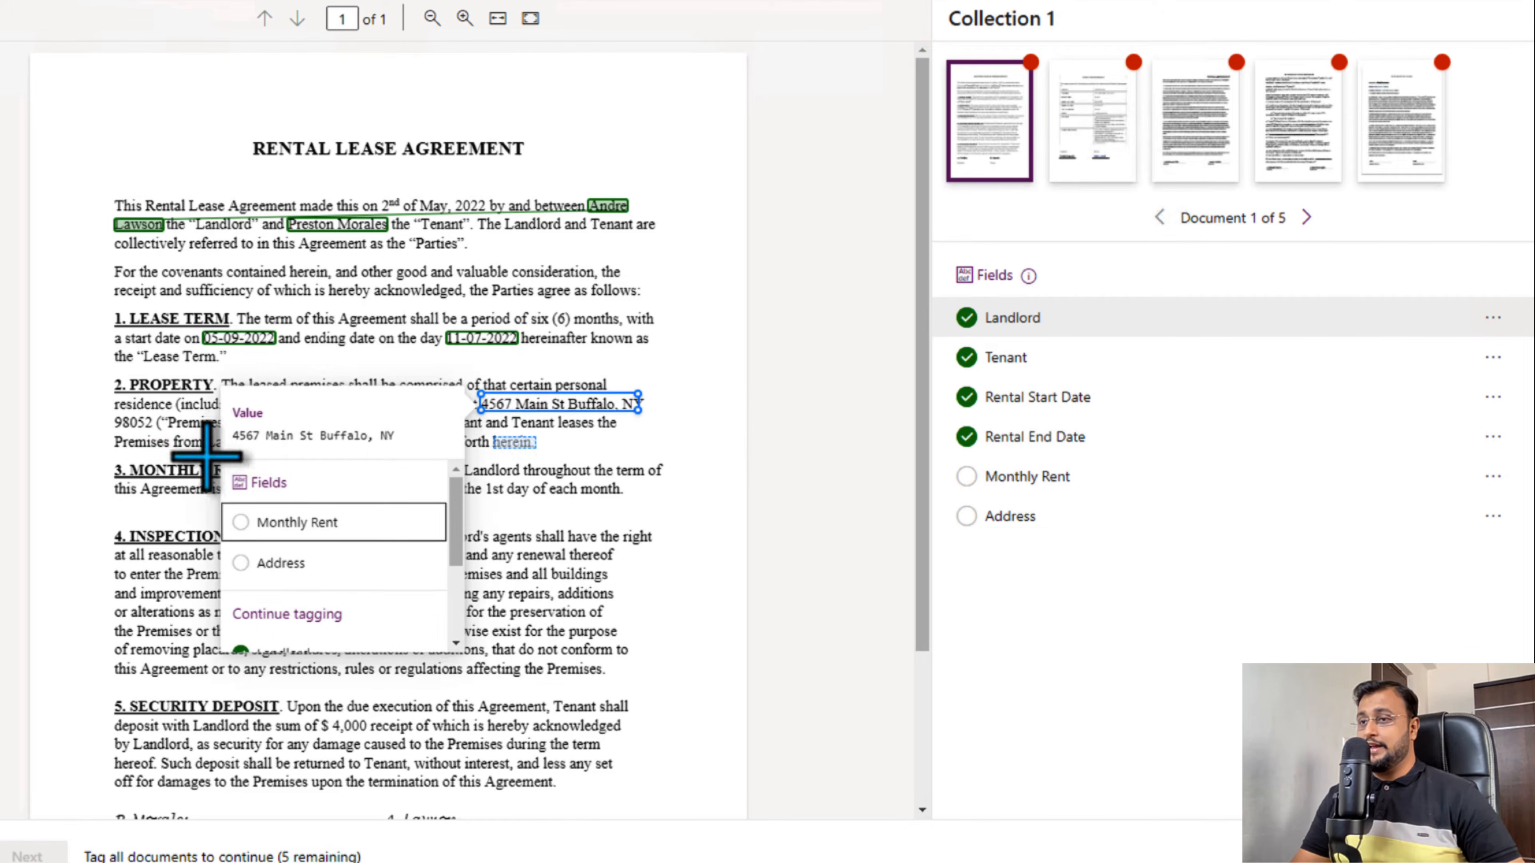
pyautogui.press('ctrl')
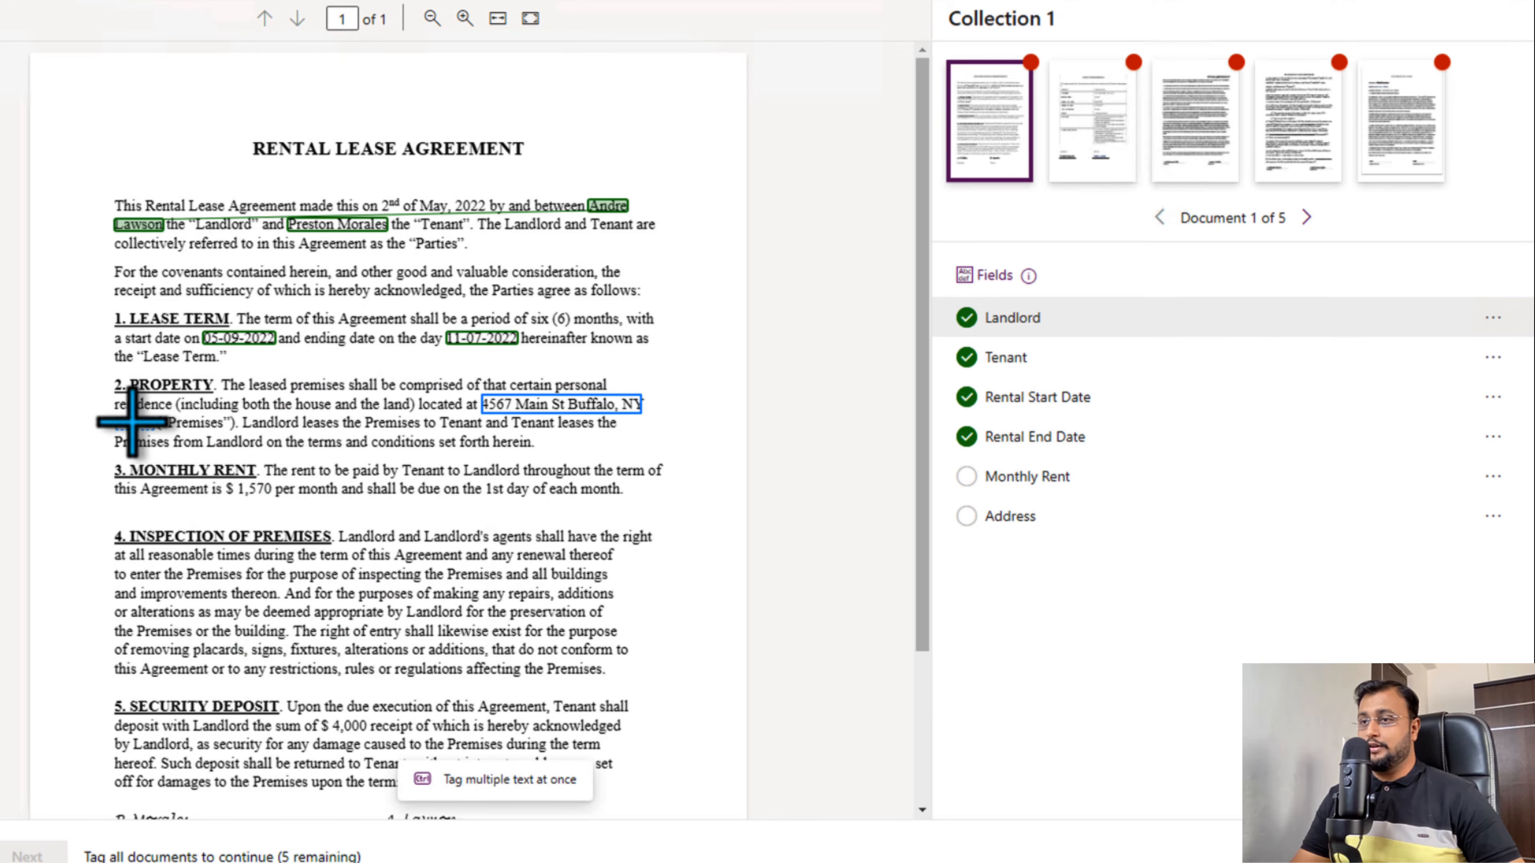
pyautogui.moveTo(161, 426); pyautogui.dragTo(155, 423)
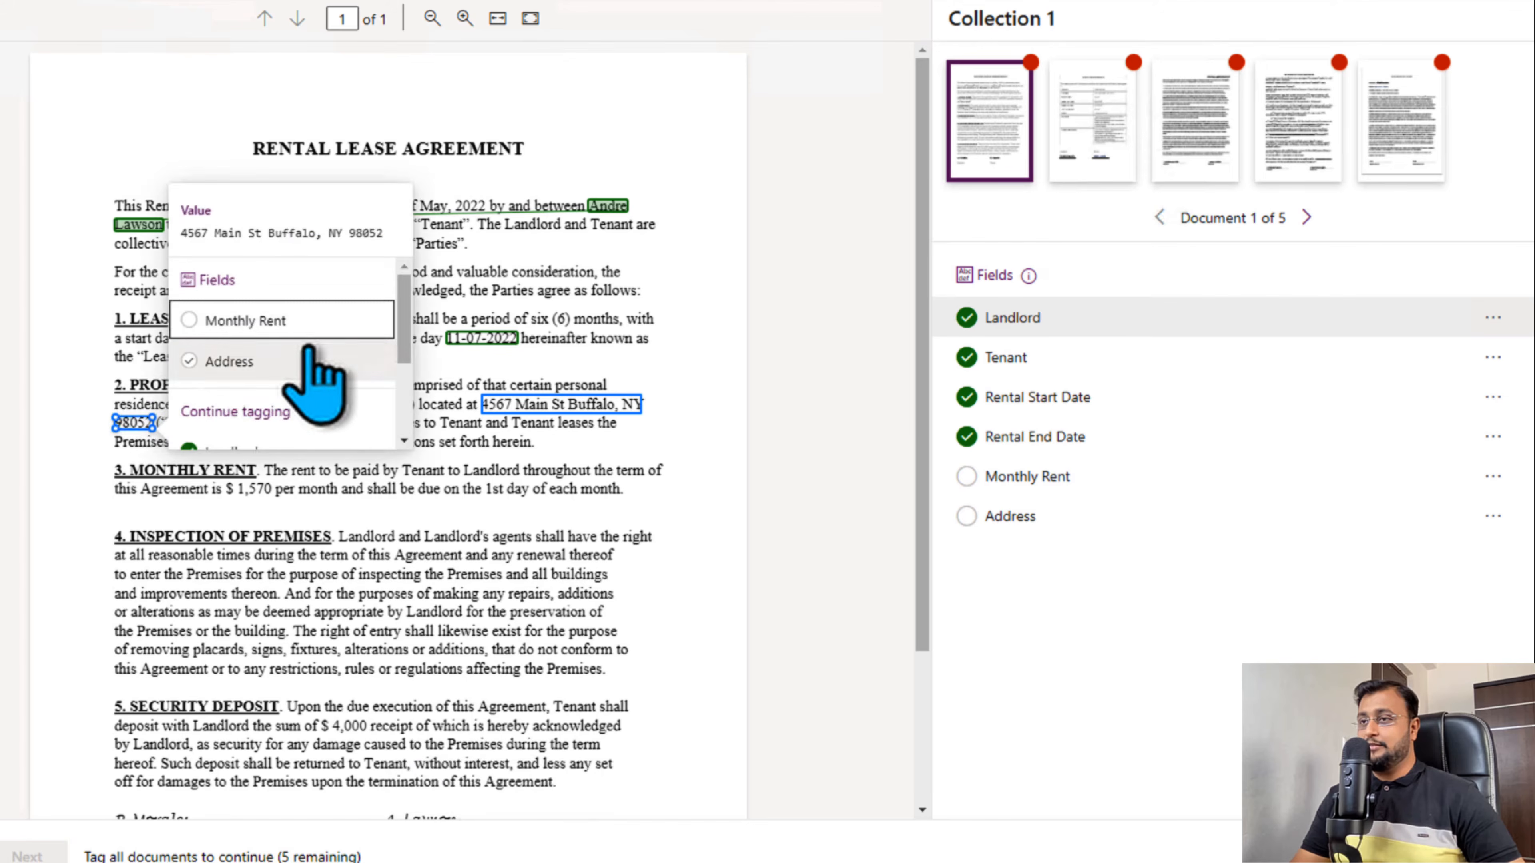
pyautogui.click(299, 362)
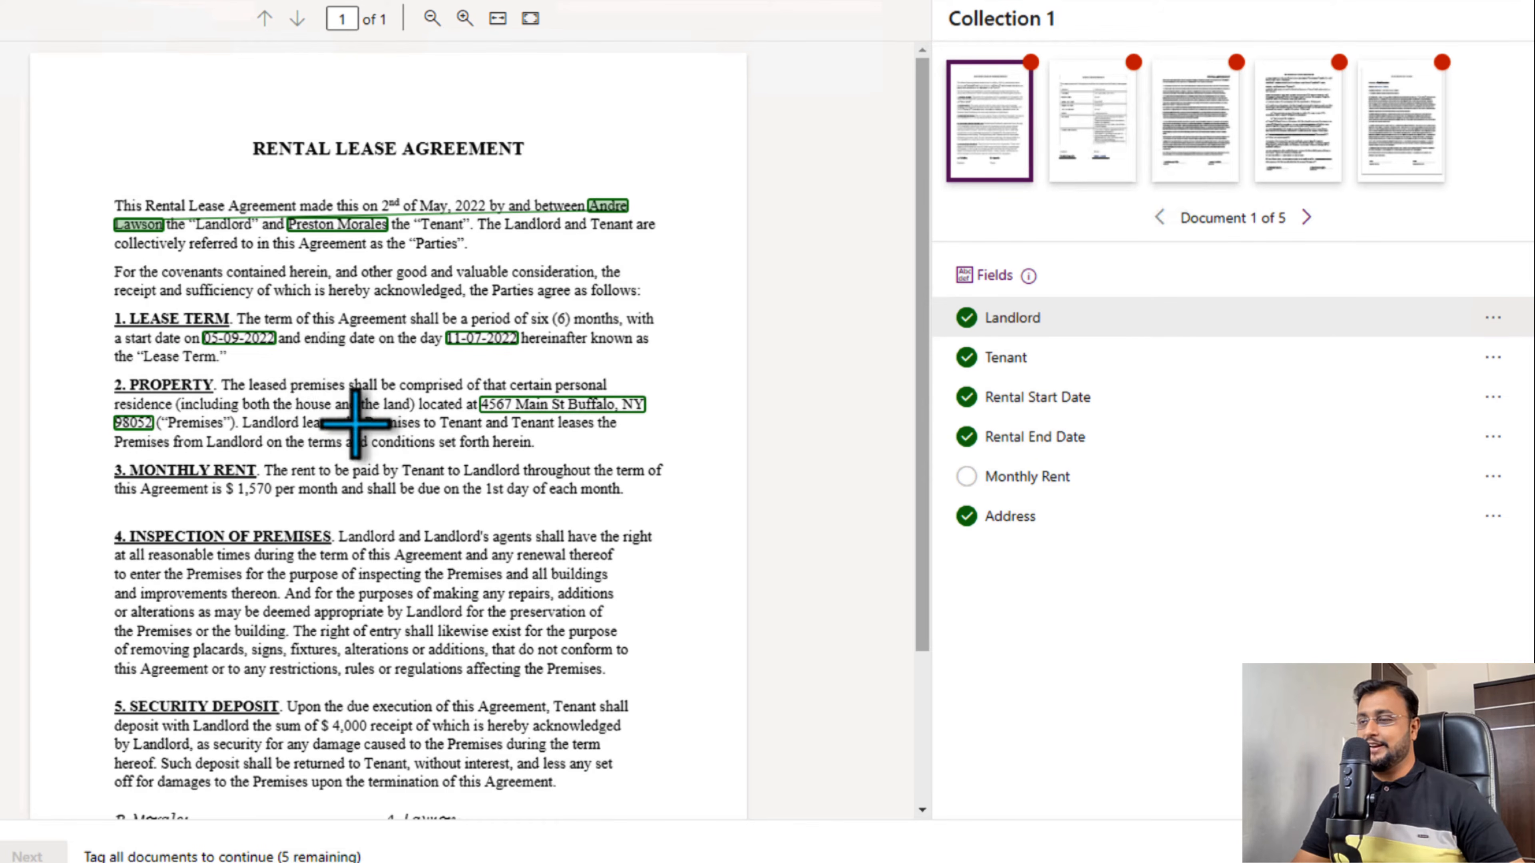
# - Tag the amount $ 1,570 in the Monthly Rent clause as Monthly Rent
pyautogui.moveTo(373, 442); pyautogui.dragTo(415, 442)
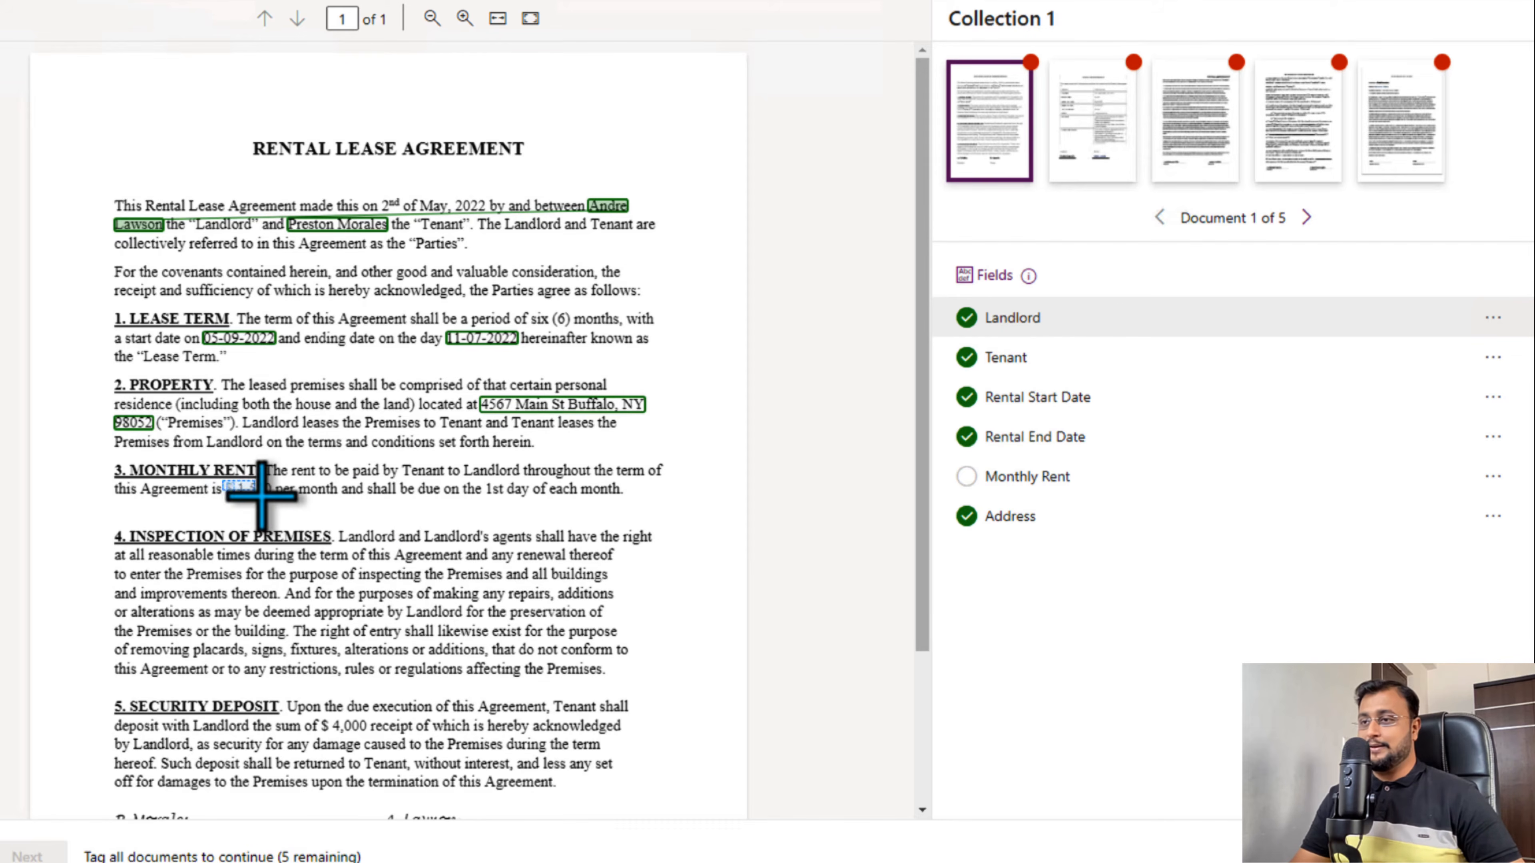
pyautogui.moveTo(266, 495); pyautogui.dragTo(268, 494)
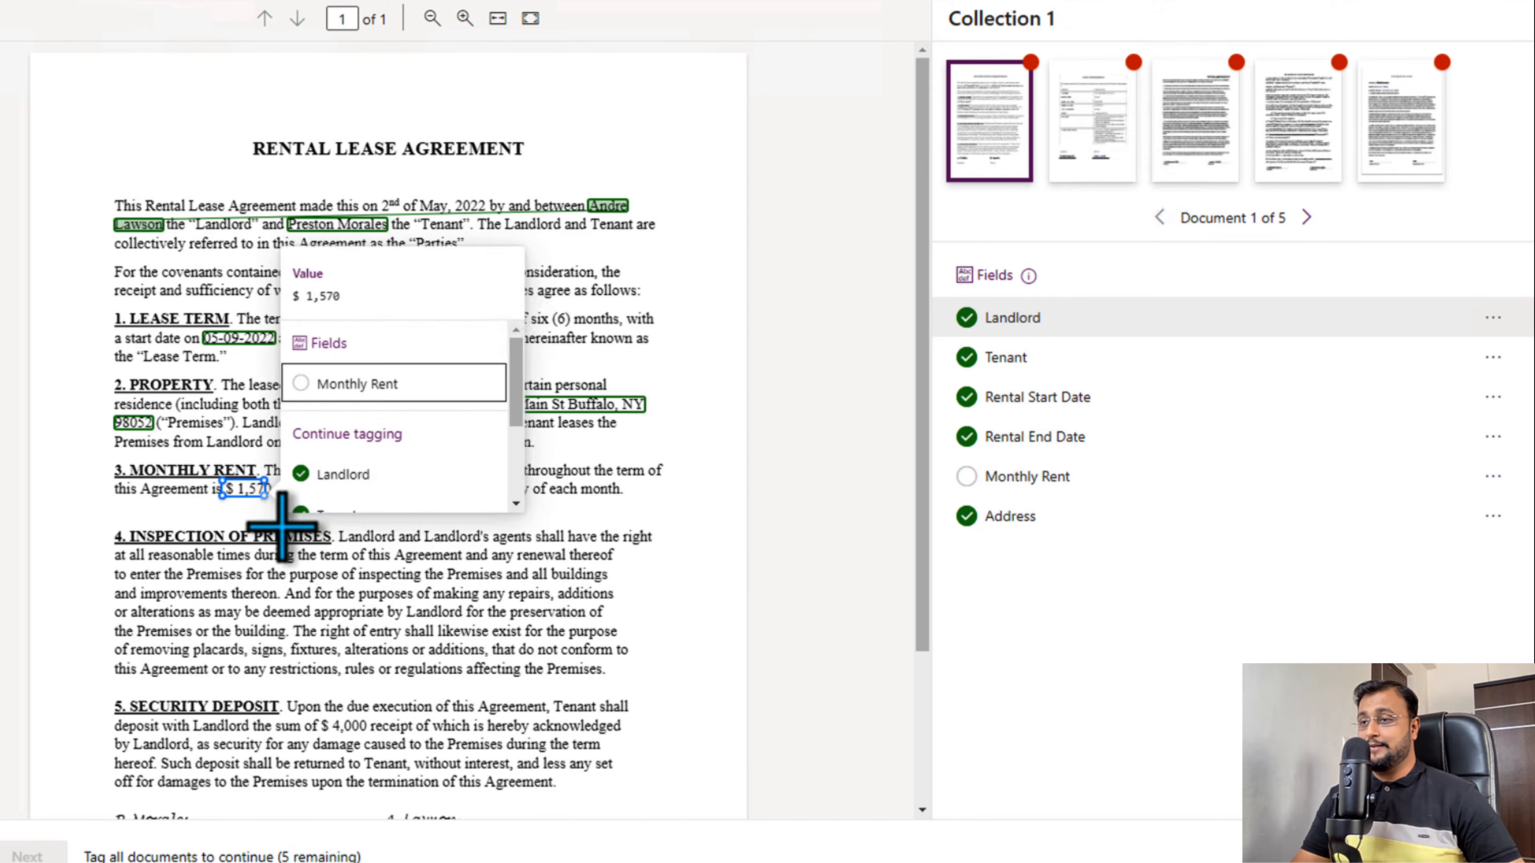
pyautogui.click(369, 387)
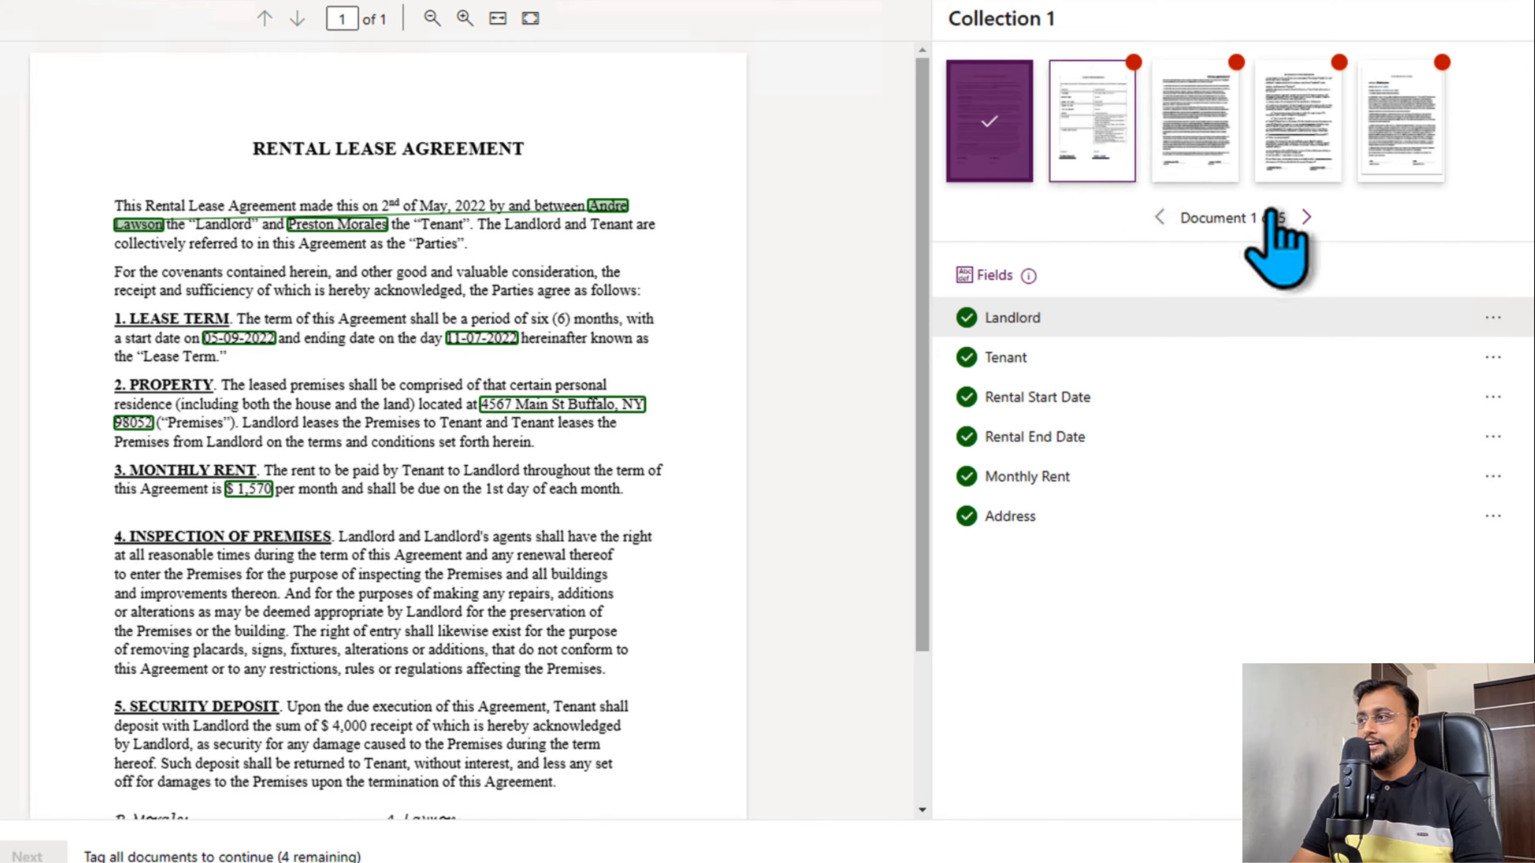
# - In document 2's table, tag landlord, premises address, rent $ 2,400, start date 06-01-2022, end date 12-05-2022 and tenant with their matching fields
pyautogui.click(1307, 218)
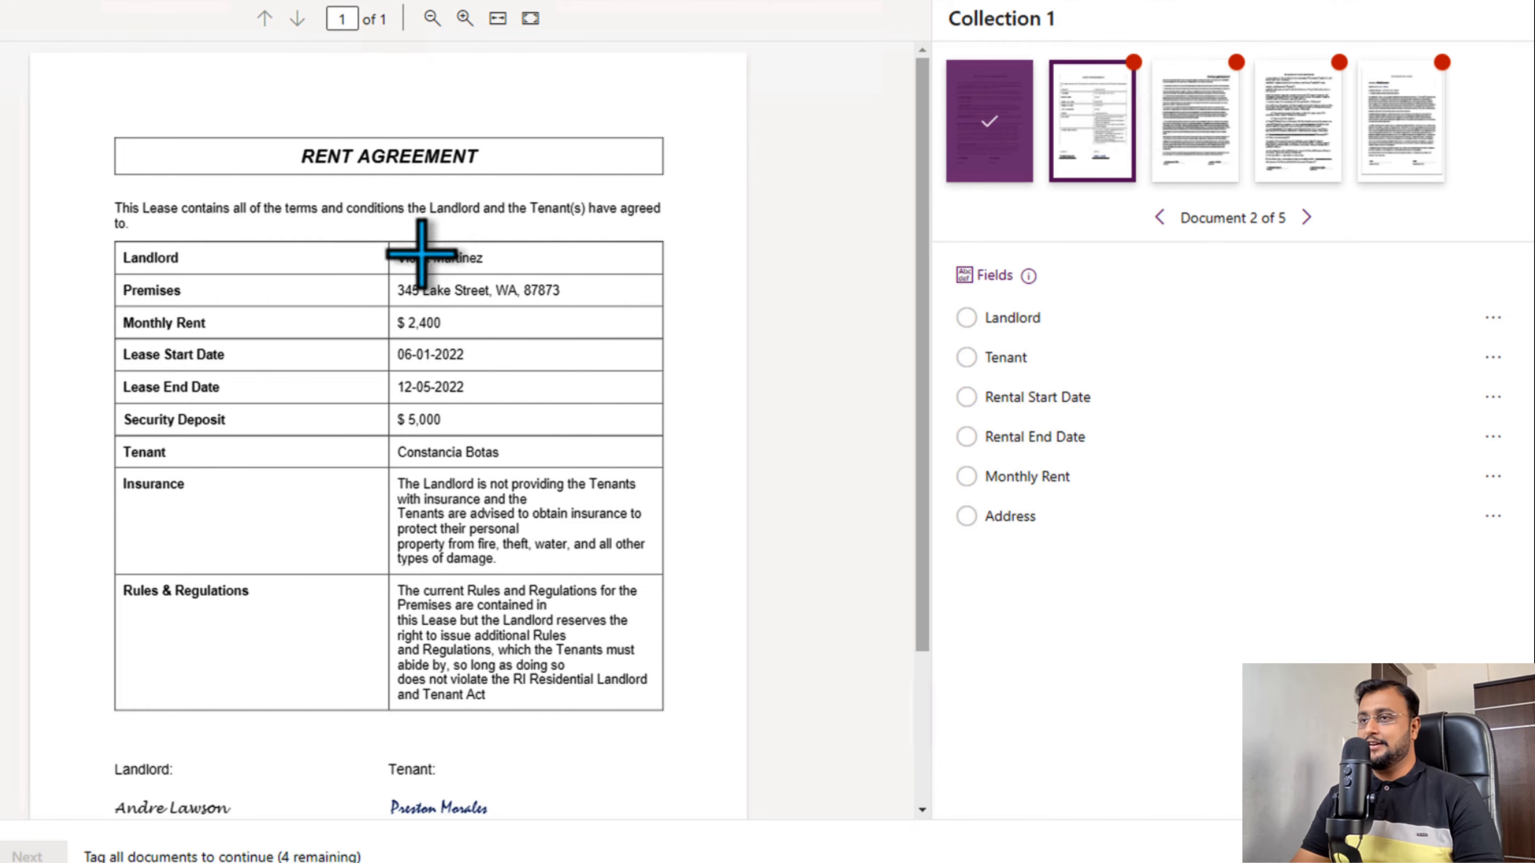
pyautogui.moveTo(483, 264); pyautogui.dragTo(487, 266)
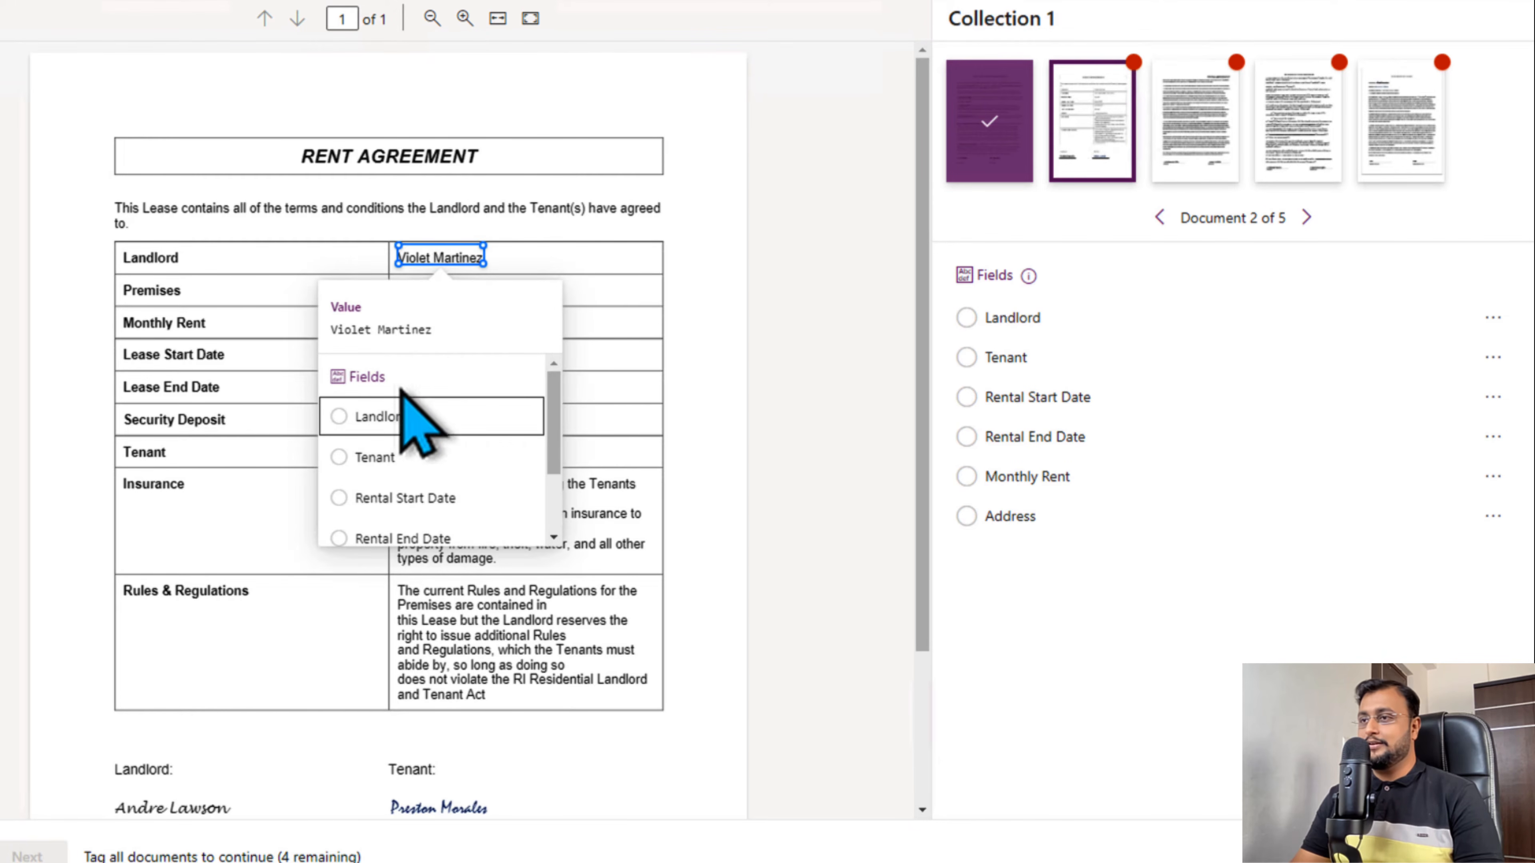
pyautogui.click(402, 418)
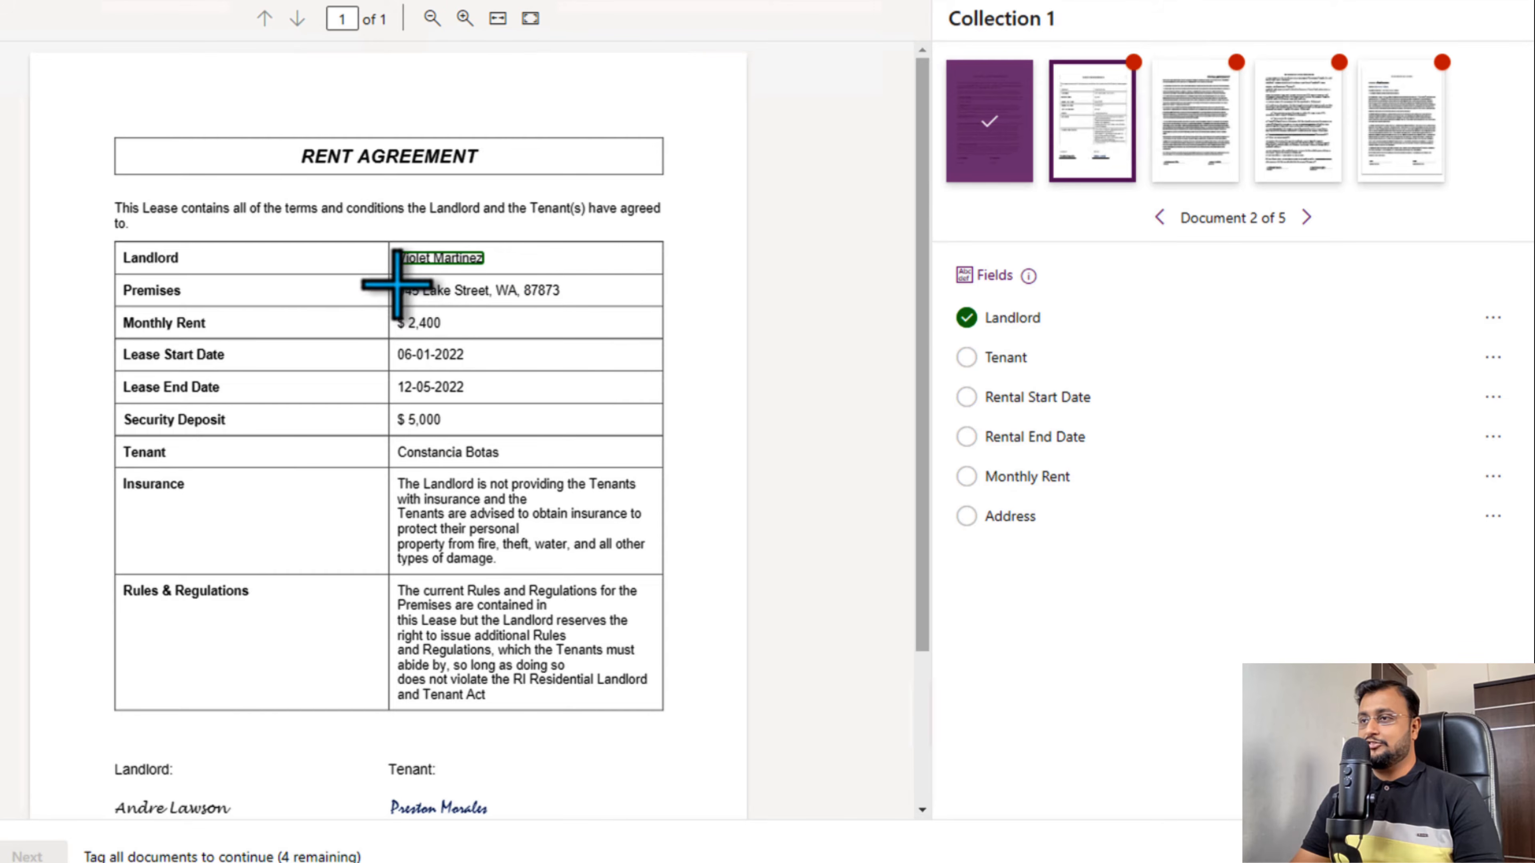
pyautogui.moveTo(397, 283); pyautogui.dragTo(556, 307)
pyautogui.moveTo(399, 441); pyautogui.dragTo(521, 457)
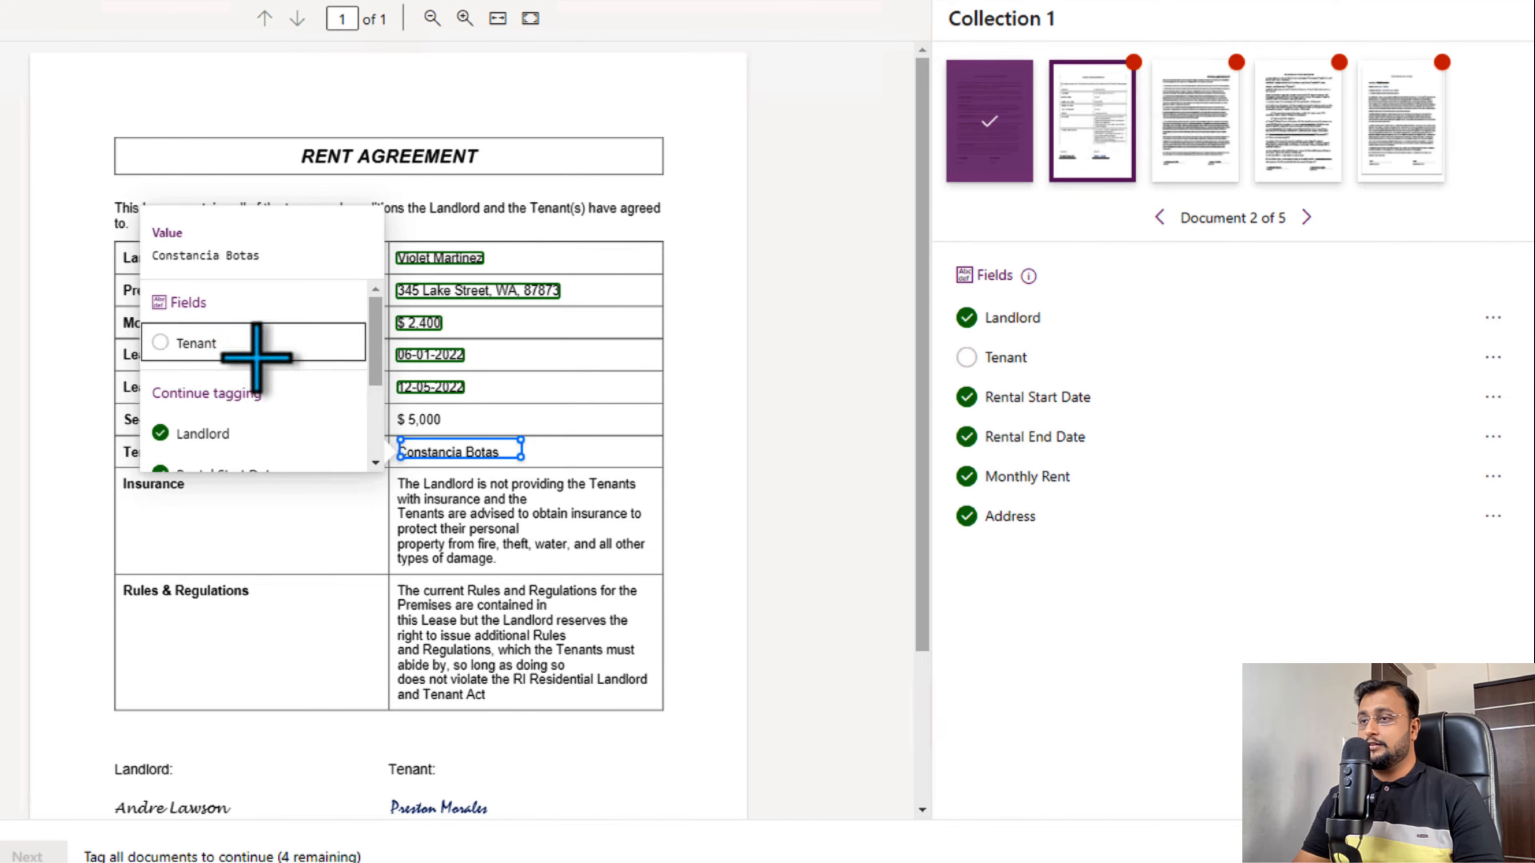
pyautogui.click(254, 354)
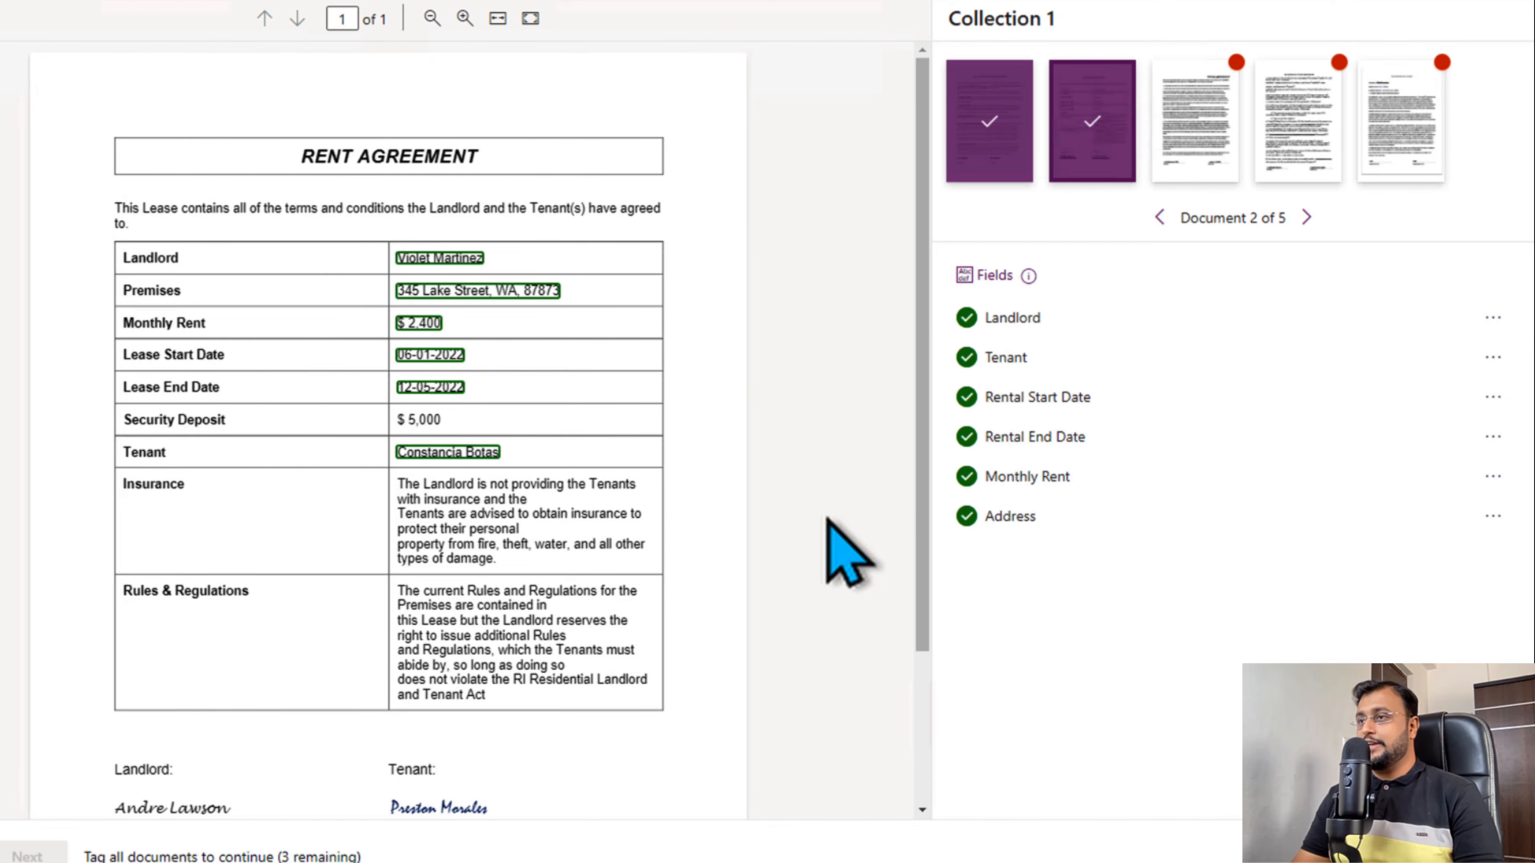
# - Tag all six fields in documents 3 and 4, and every field except Address in document 5
pyautogui.click(1200, 173)
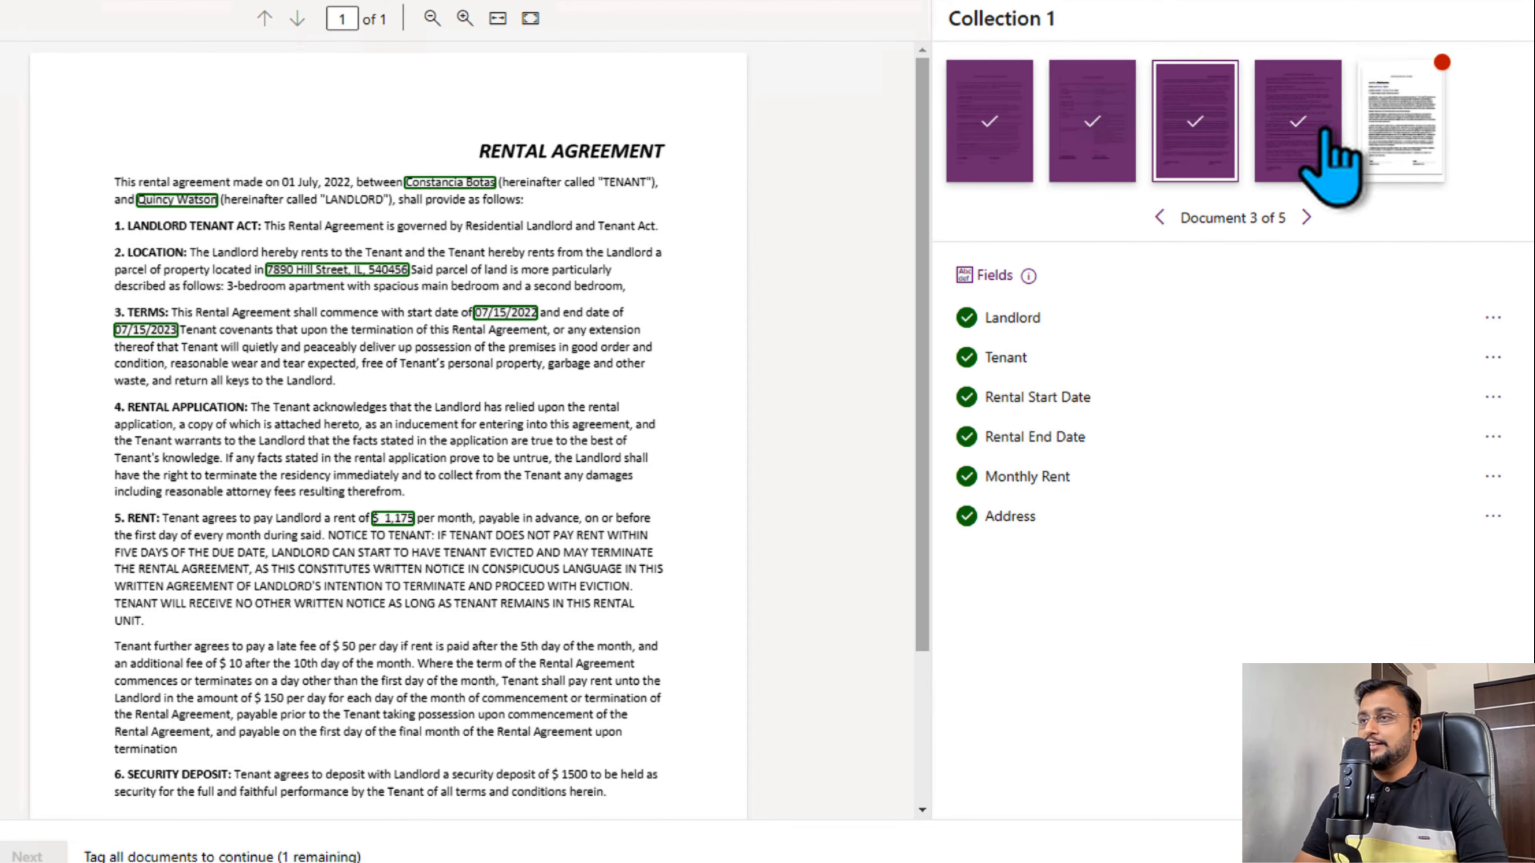
pyautogui.click(1310, 142)
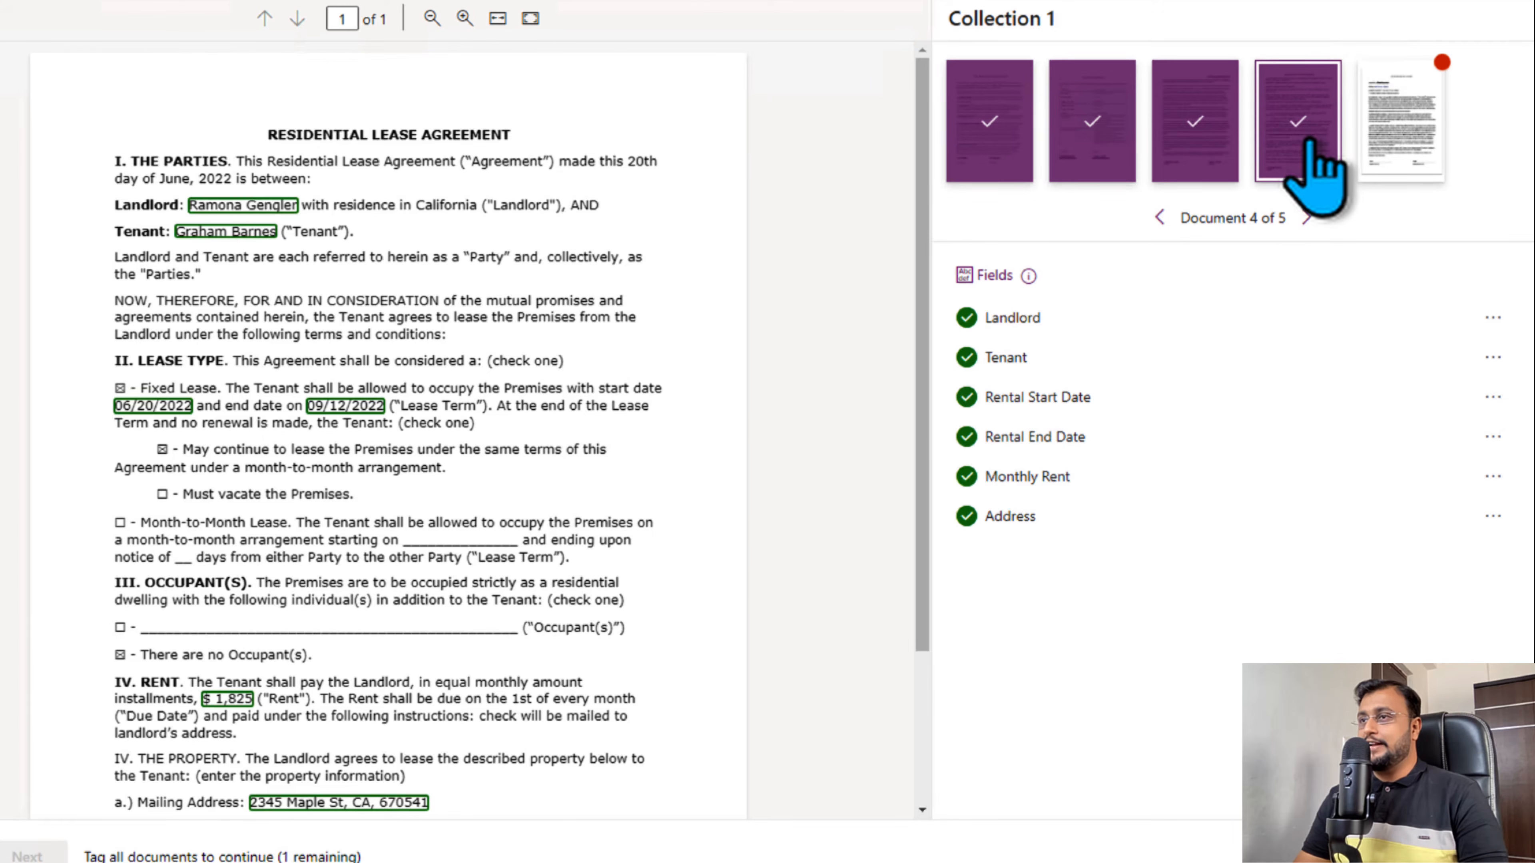
pyautogui.click(1420, 140)
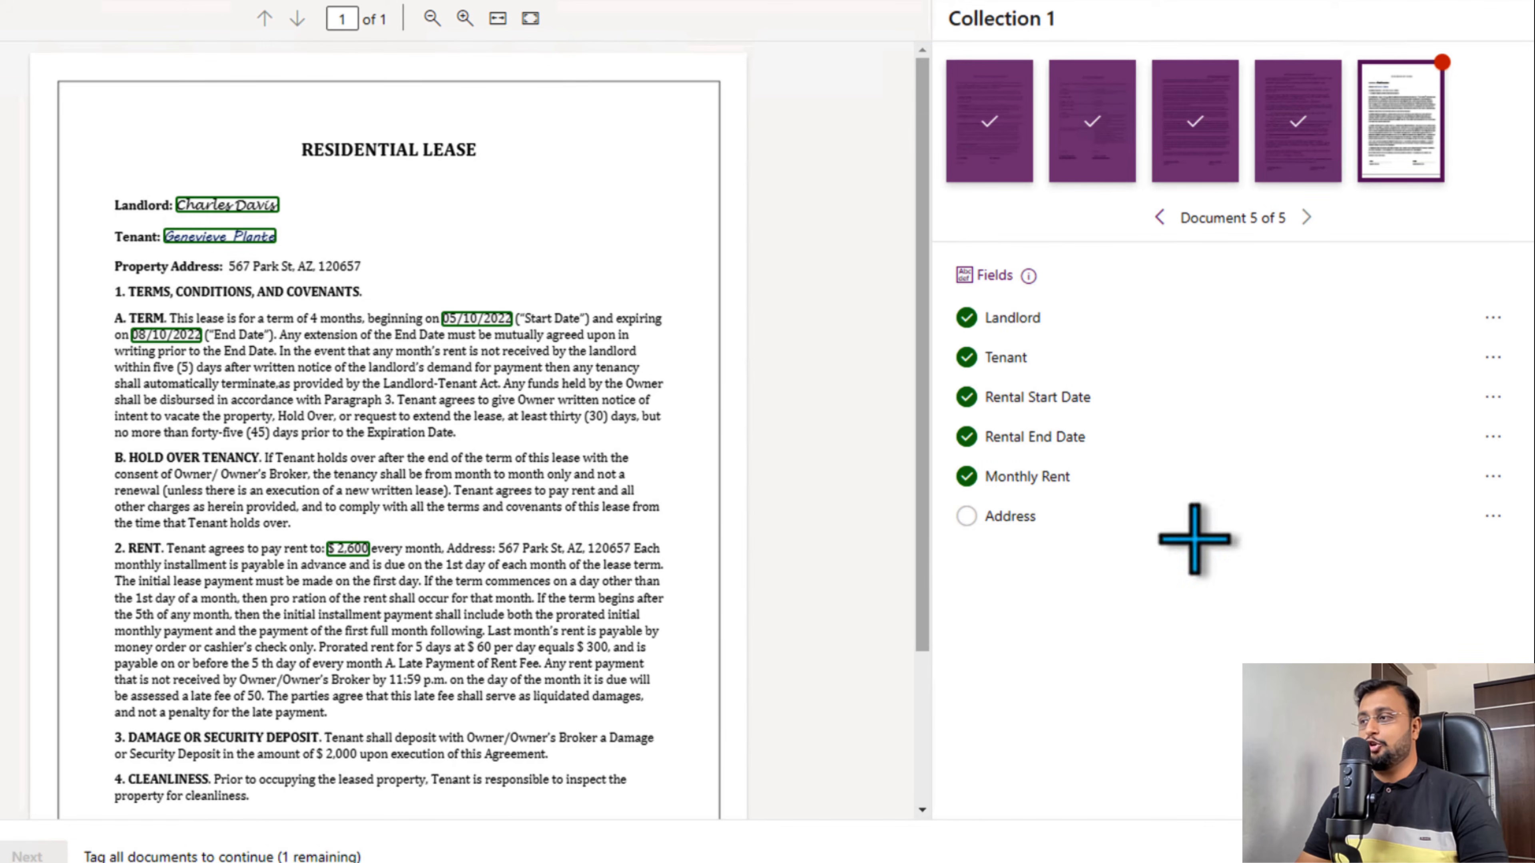
# - Mark the Address field as not available in document 5, and set it back to available
pyautogui.click(1490, 517)
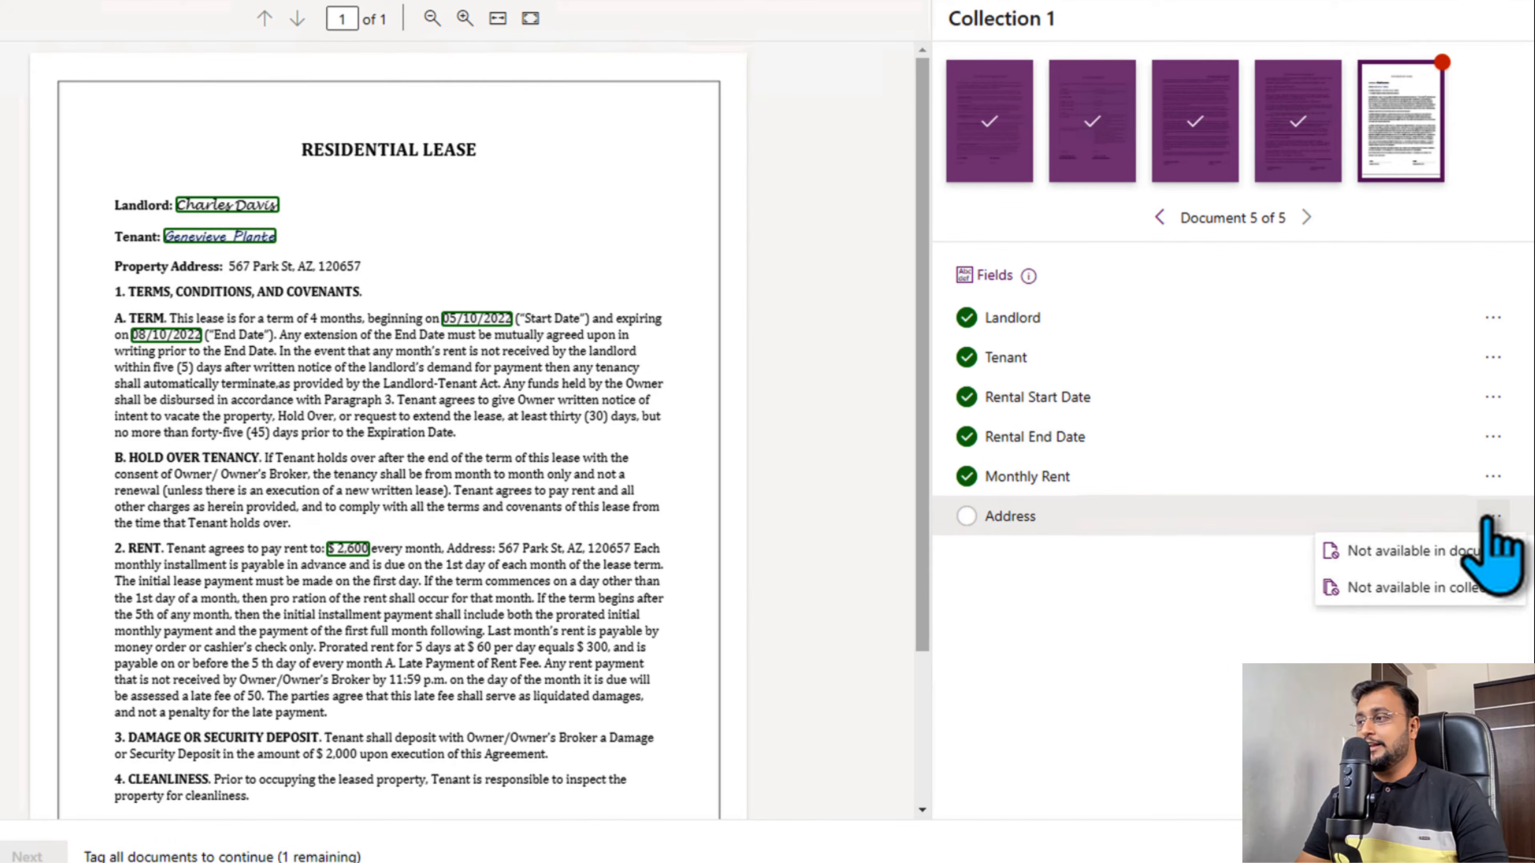
pyautogui.click(1469, 554)
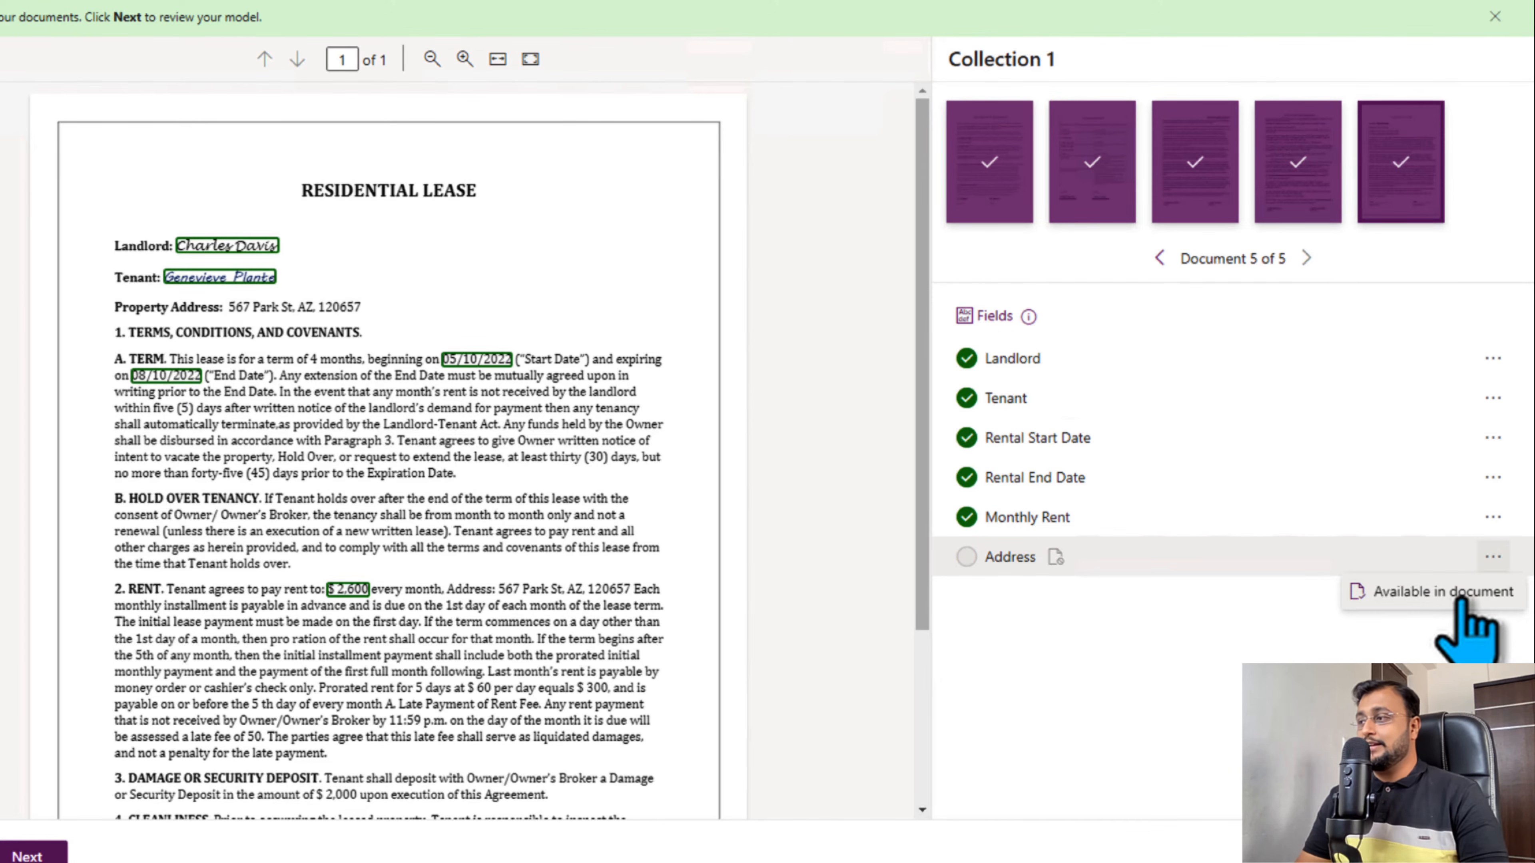
pyautogui.click(1462, 598)
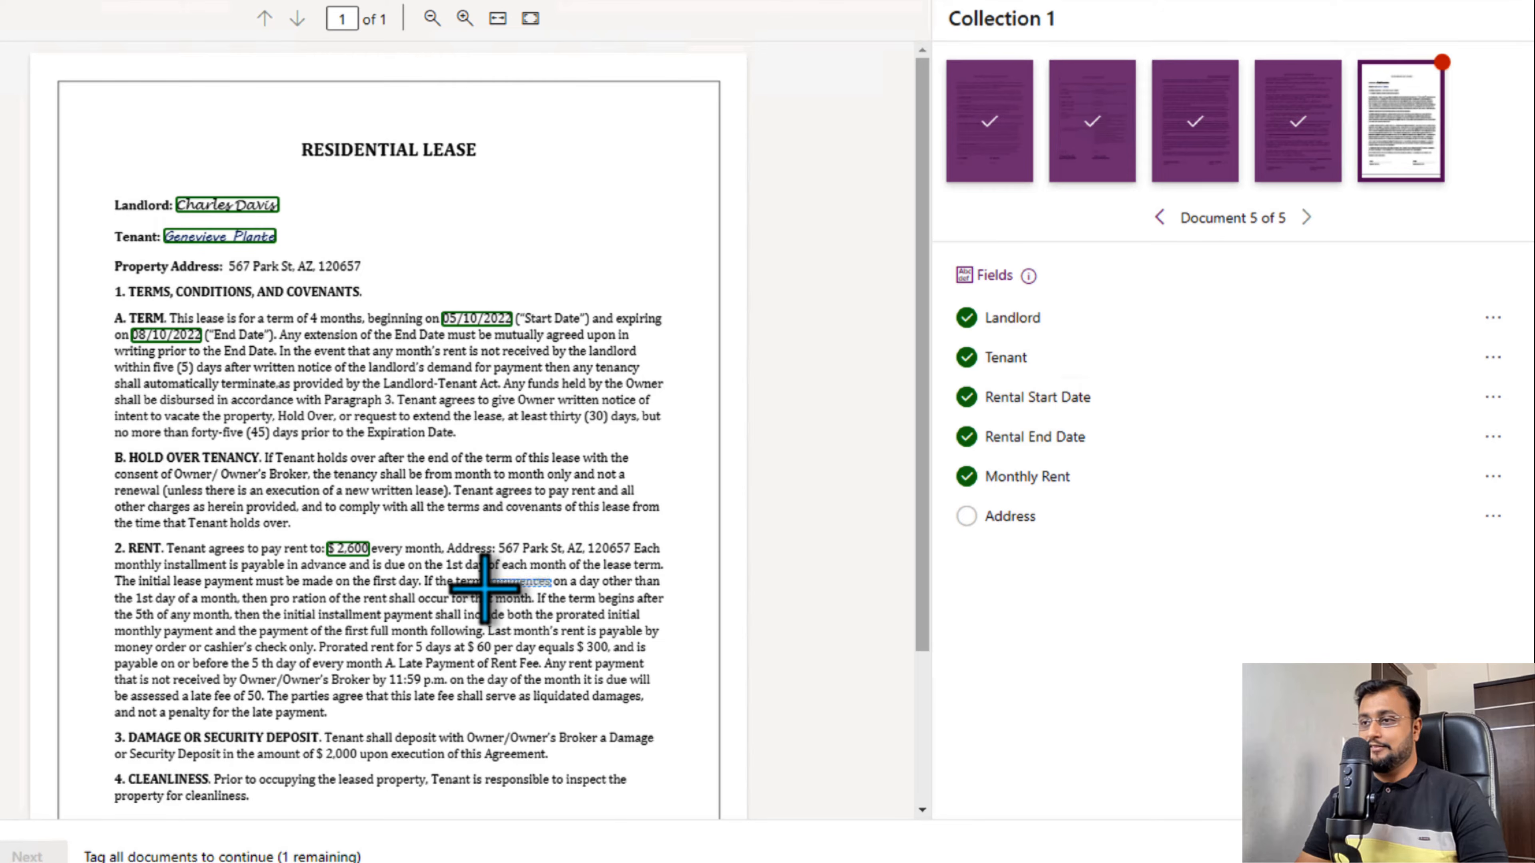
# - Tag the full street address in document 5's Rent clause as Address
pyautogui.scroll(-3, 484, 586)
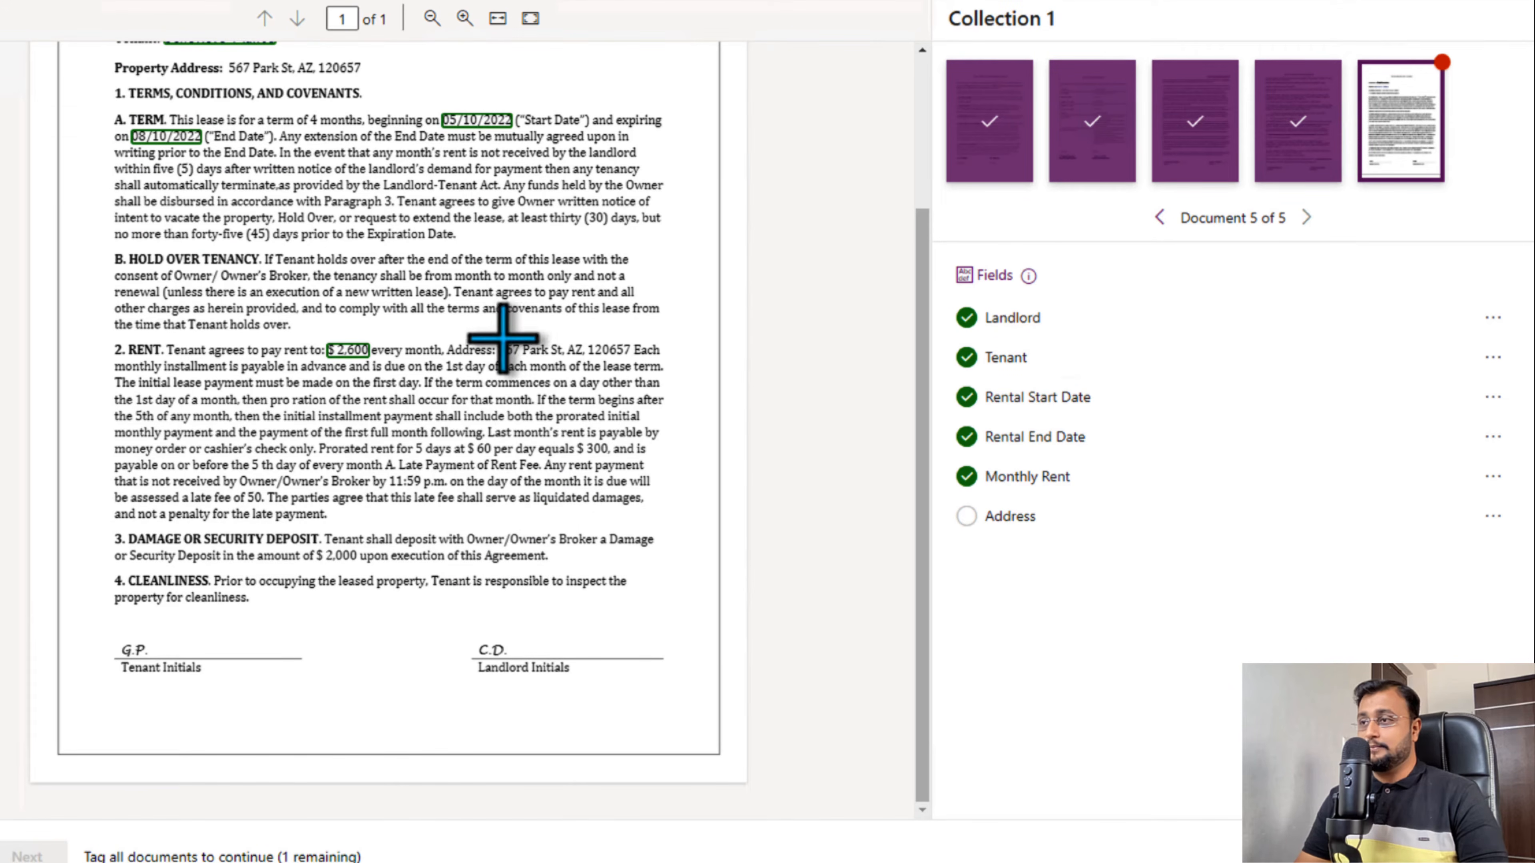
pyautogui.moveTo(500, 344); pyautogui.dragTo(613, 352)
pyautogui.click(337, 467)
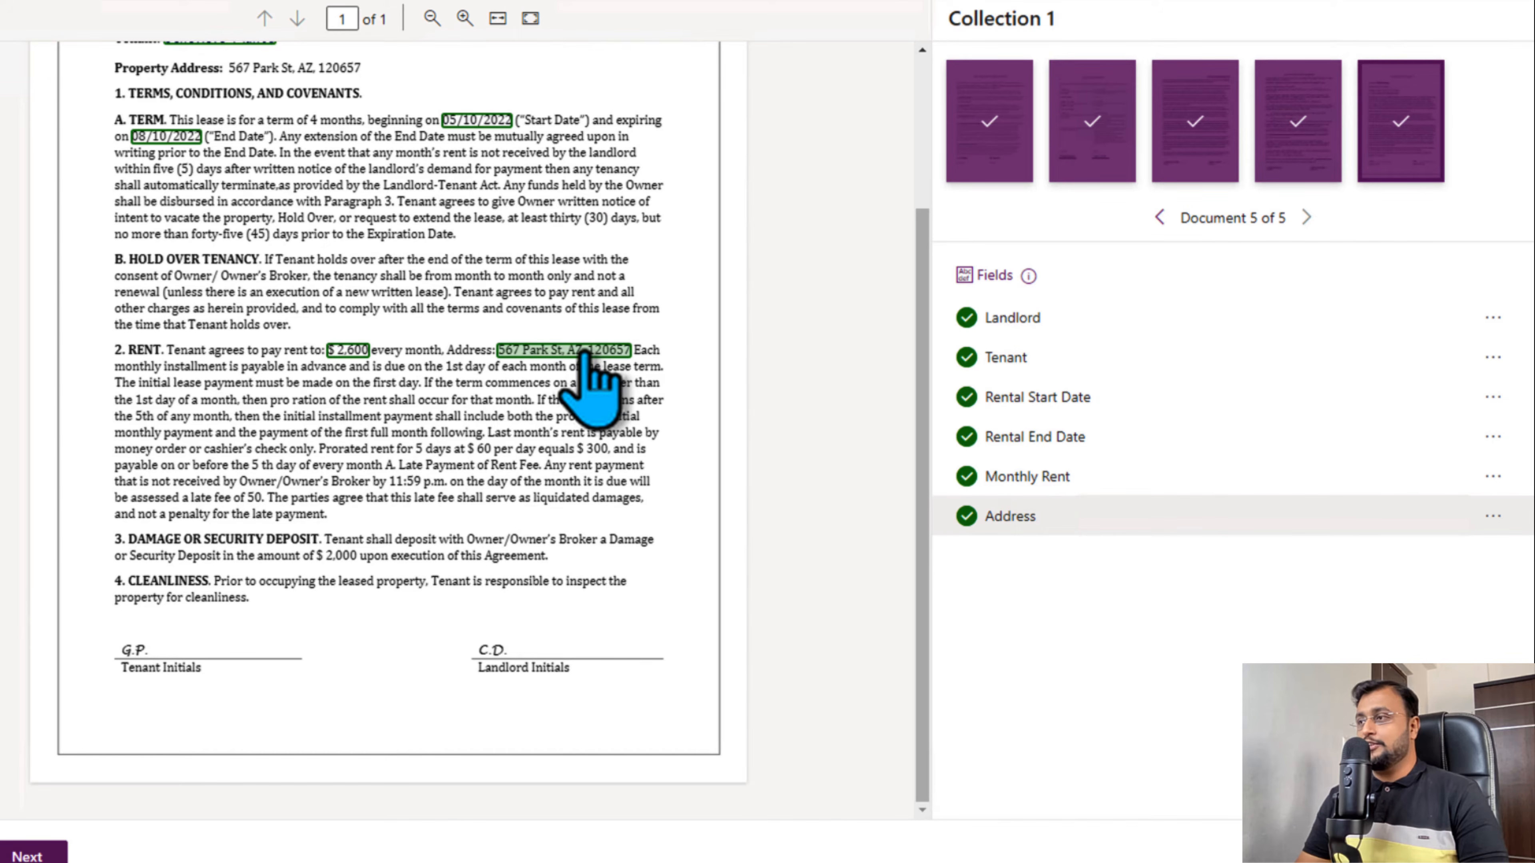
# - Remove the Address tag from document 5's Rent clause and tag the same address again
pyautogui.click(561, 358)
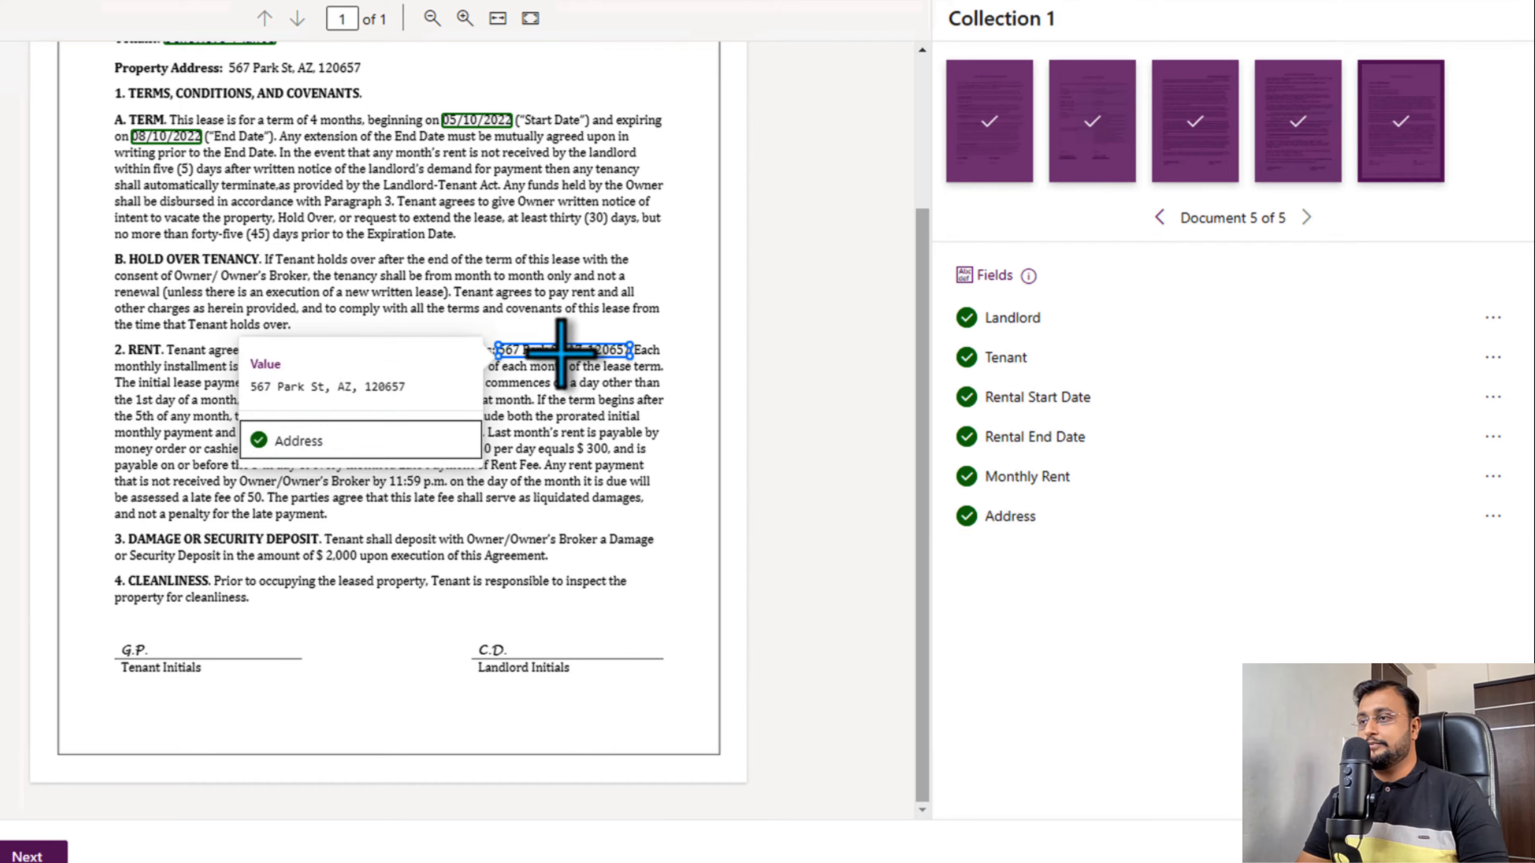
pyautogui.click(259, 440)
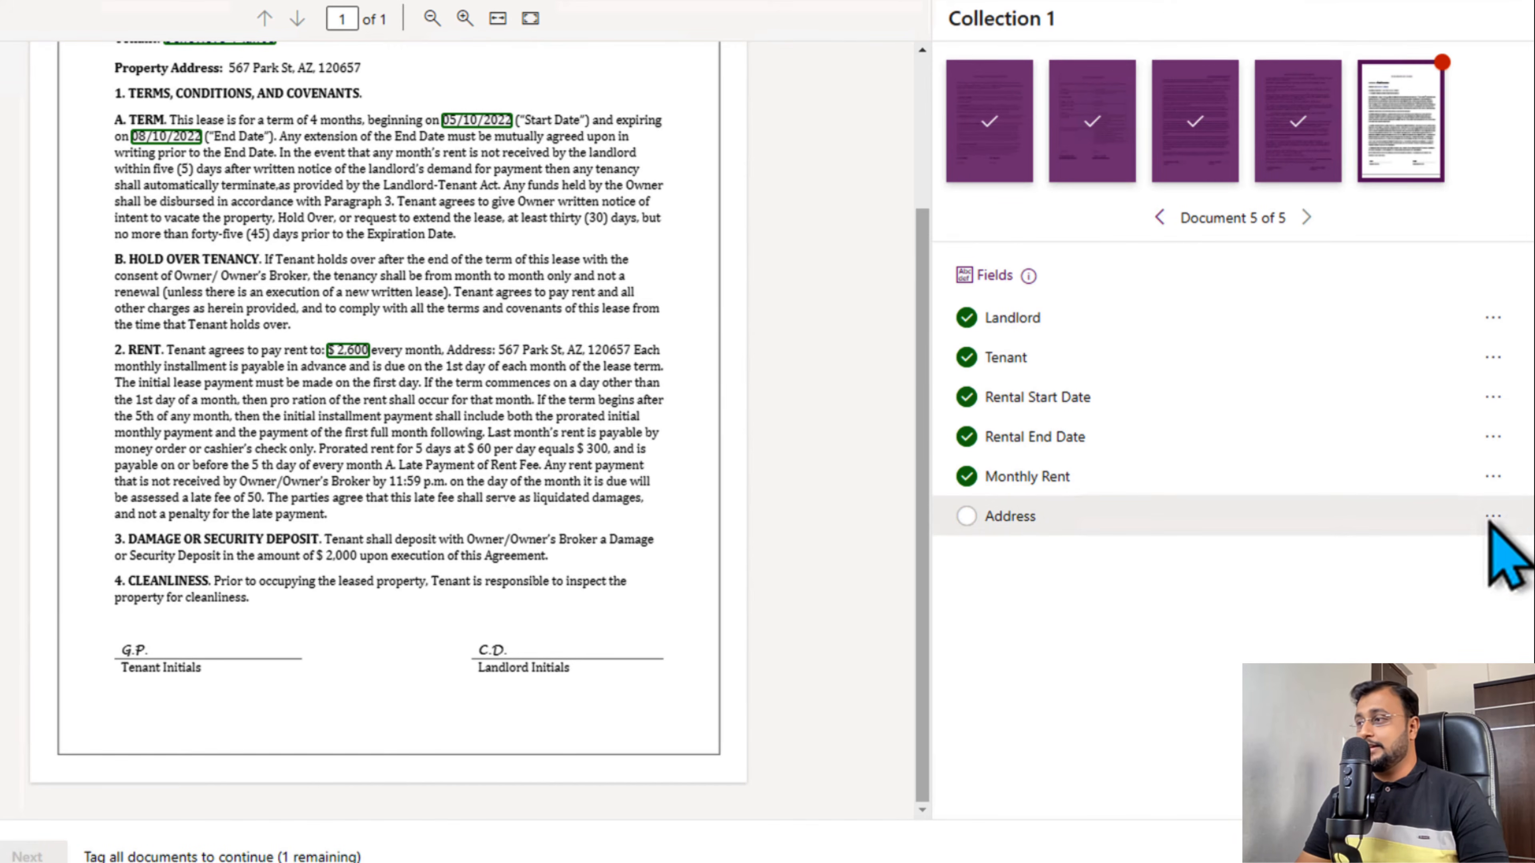
pyautogui.click(1493, 476)
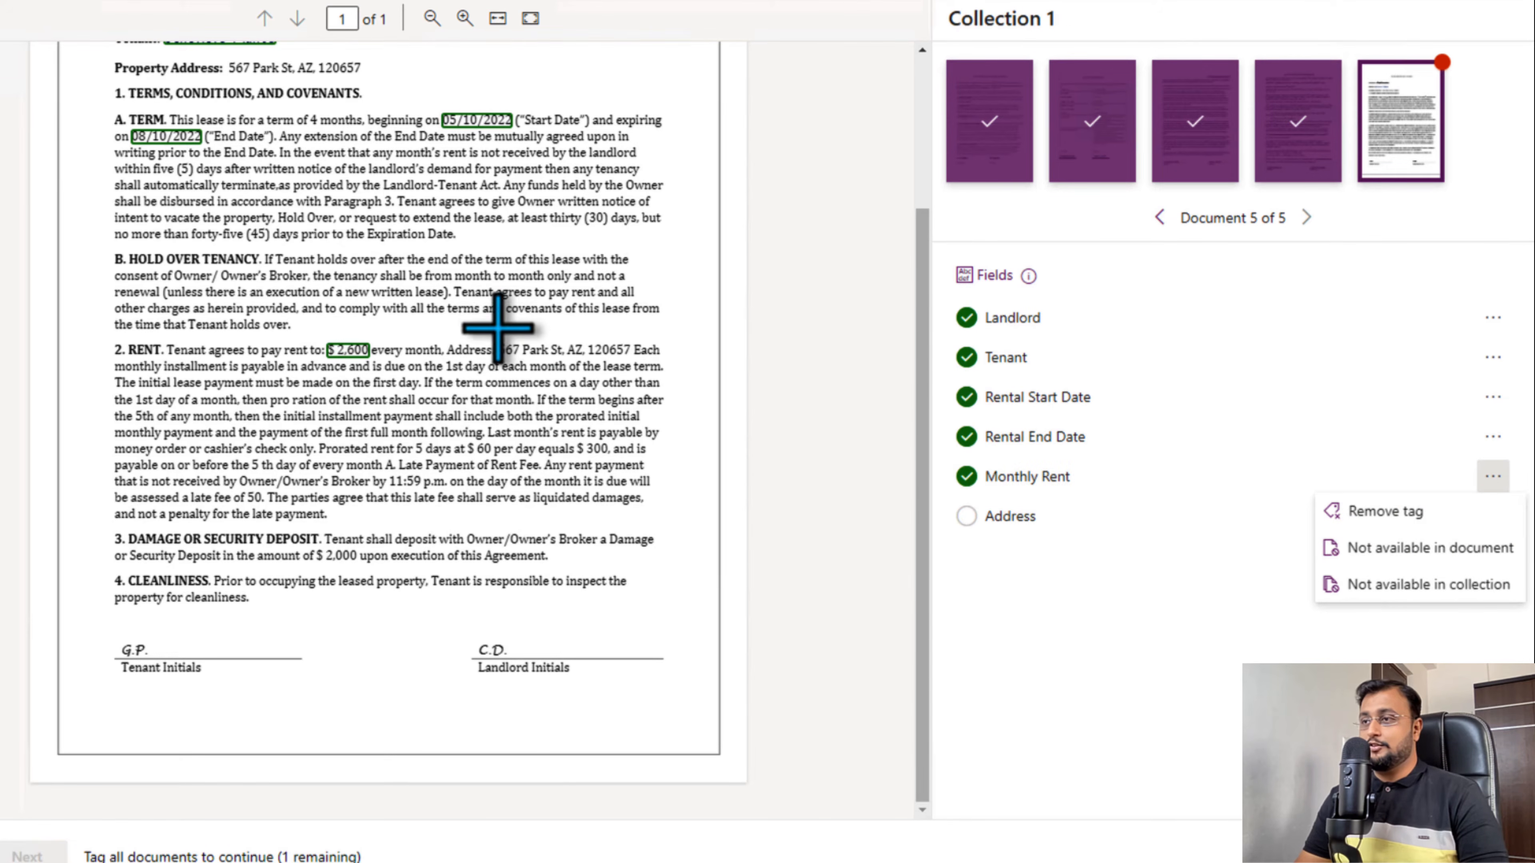
pyautogui.moveTo(495, 330); pyautogui.dragTo(616, 357)
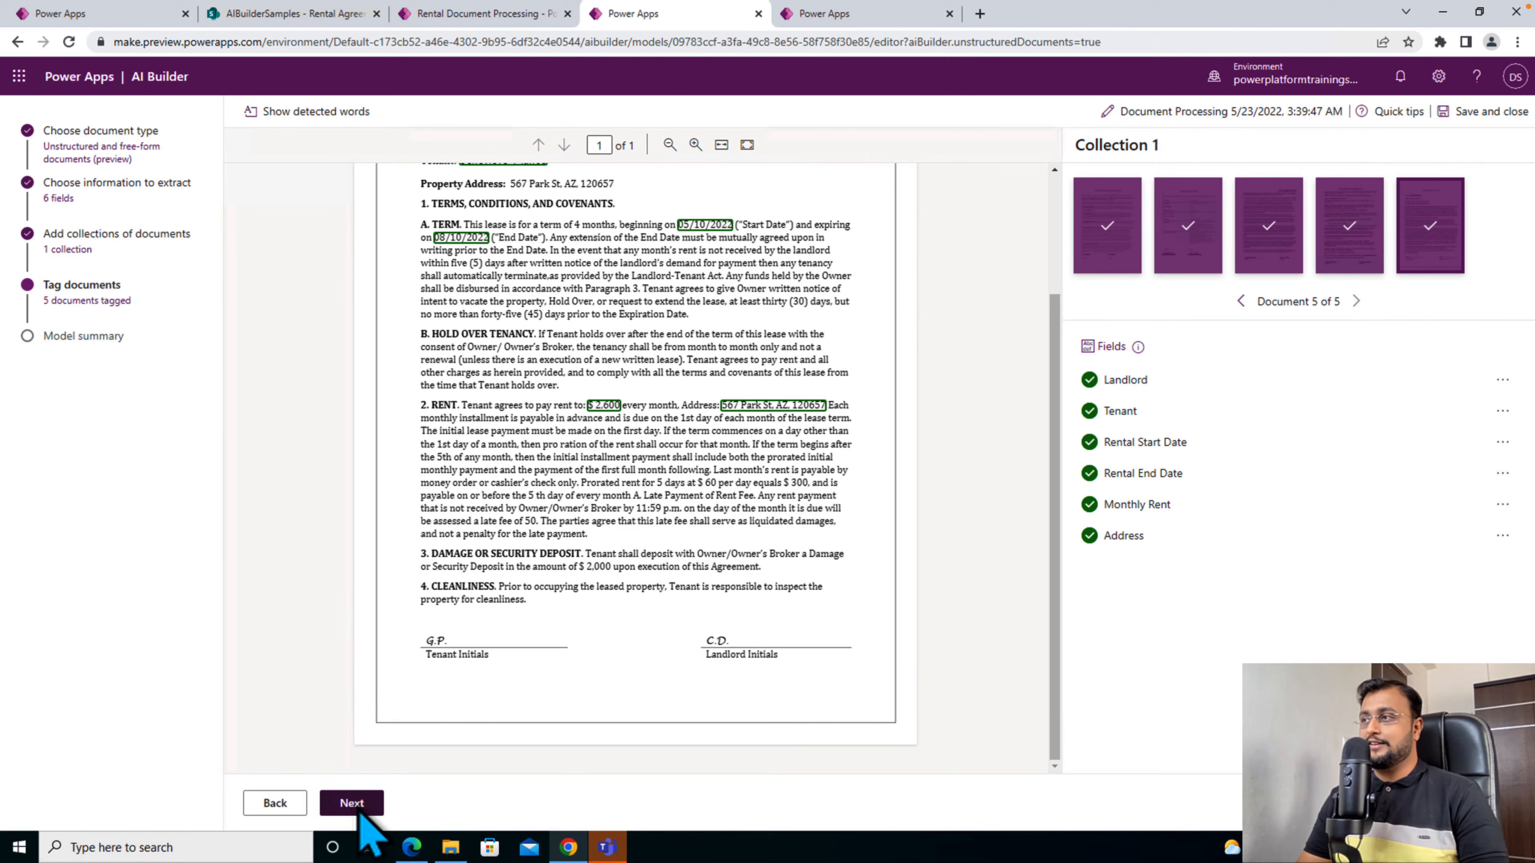
# - Continue to the model summary, start training the model and return to the list of models
pyautogui.click(360, 810)
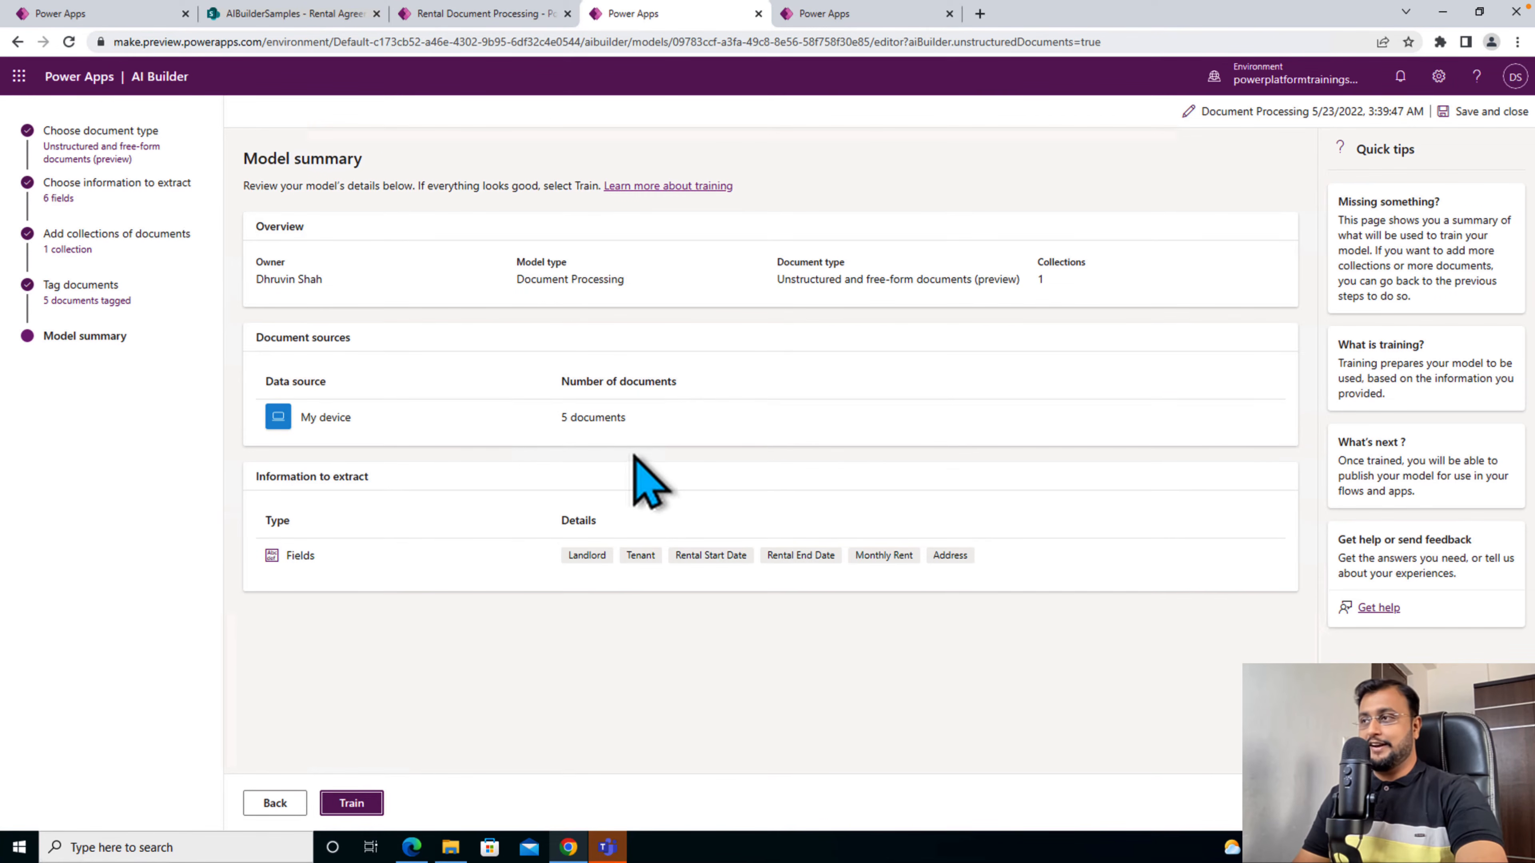
pyautogui.click(359, 807)
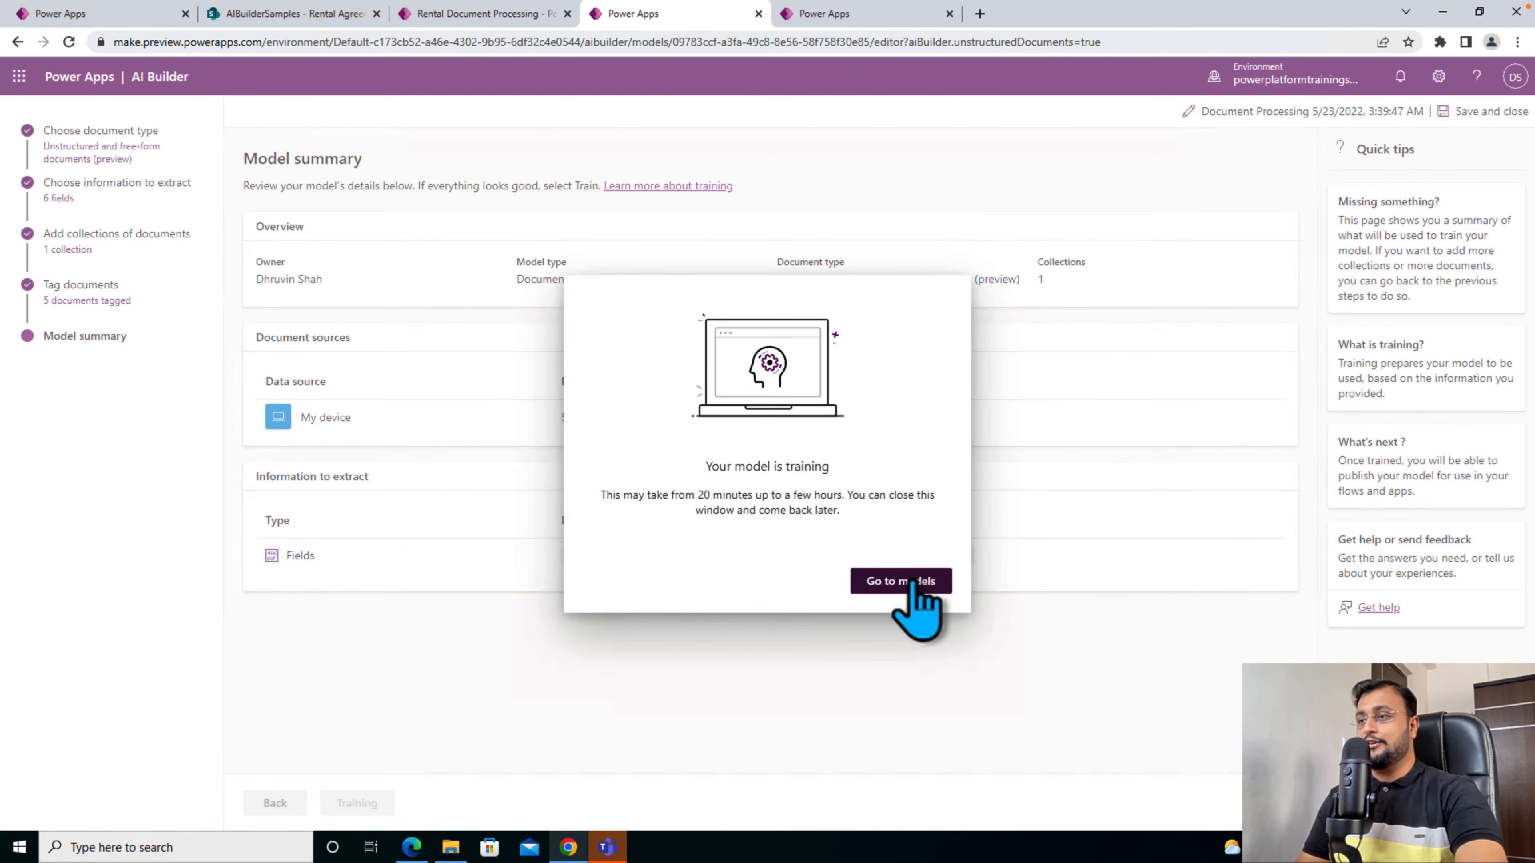
pyautogui.click(912, 582)
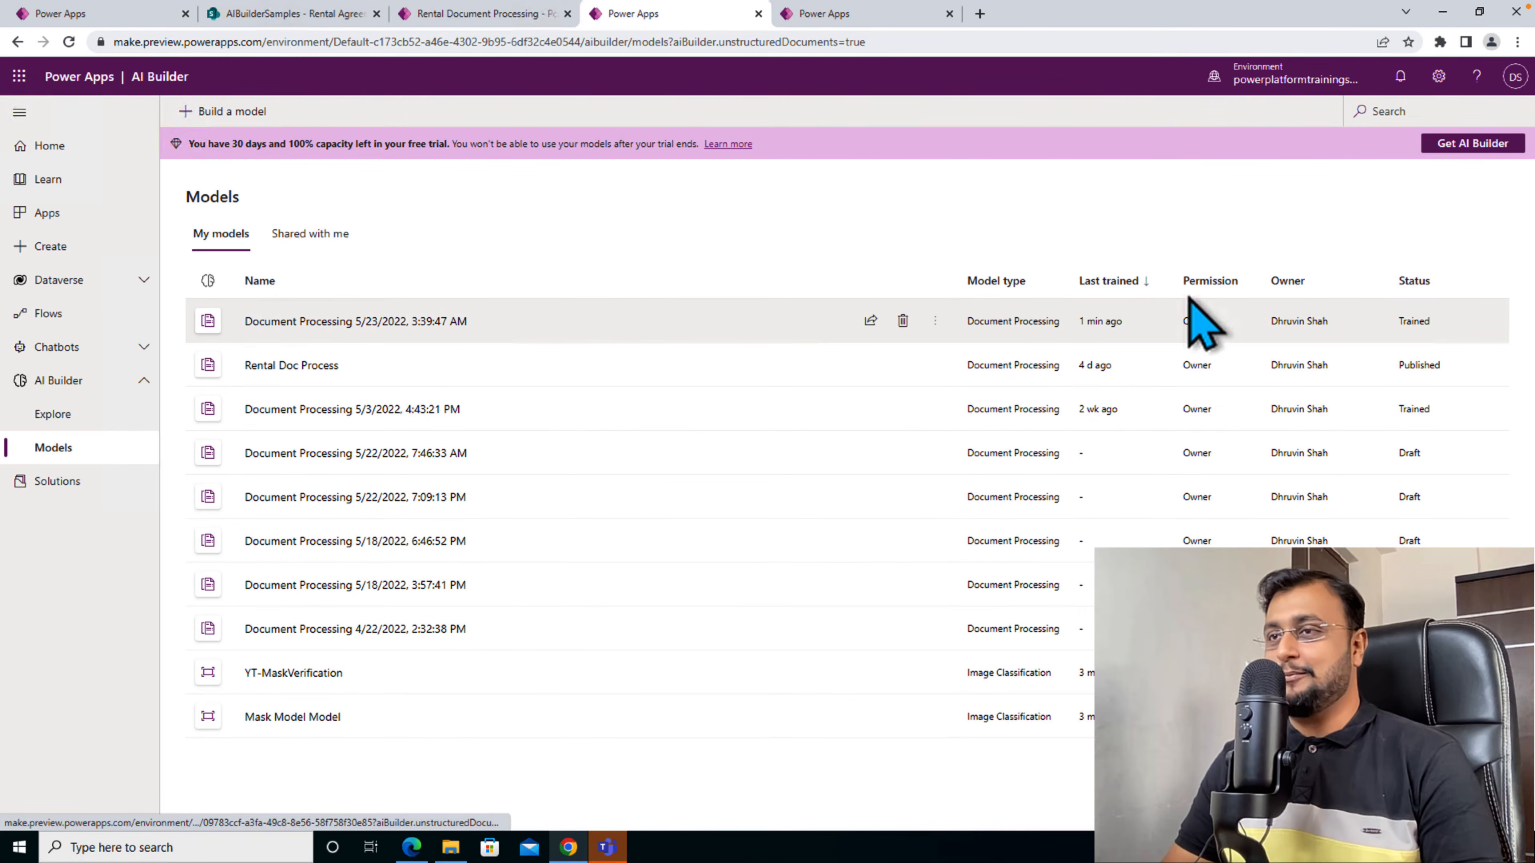
# - Open the trained Document Processing 5/23/2022, 3:39:47 AM model and run a quick test on the PDF in the High quality scan Test folder
pyautogui.click(399, 321)
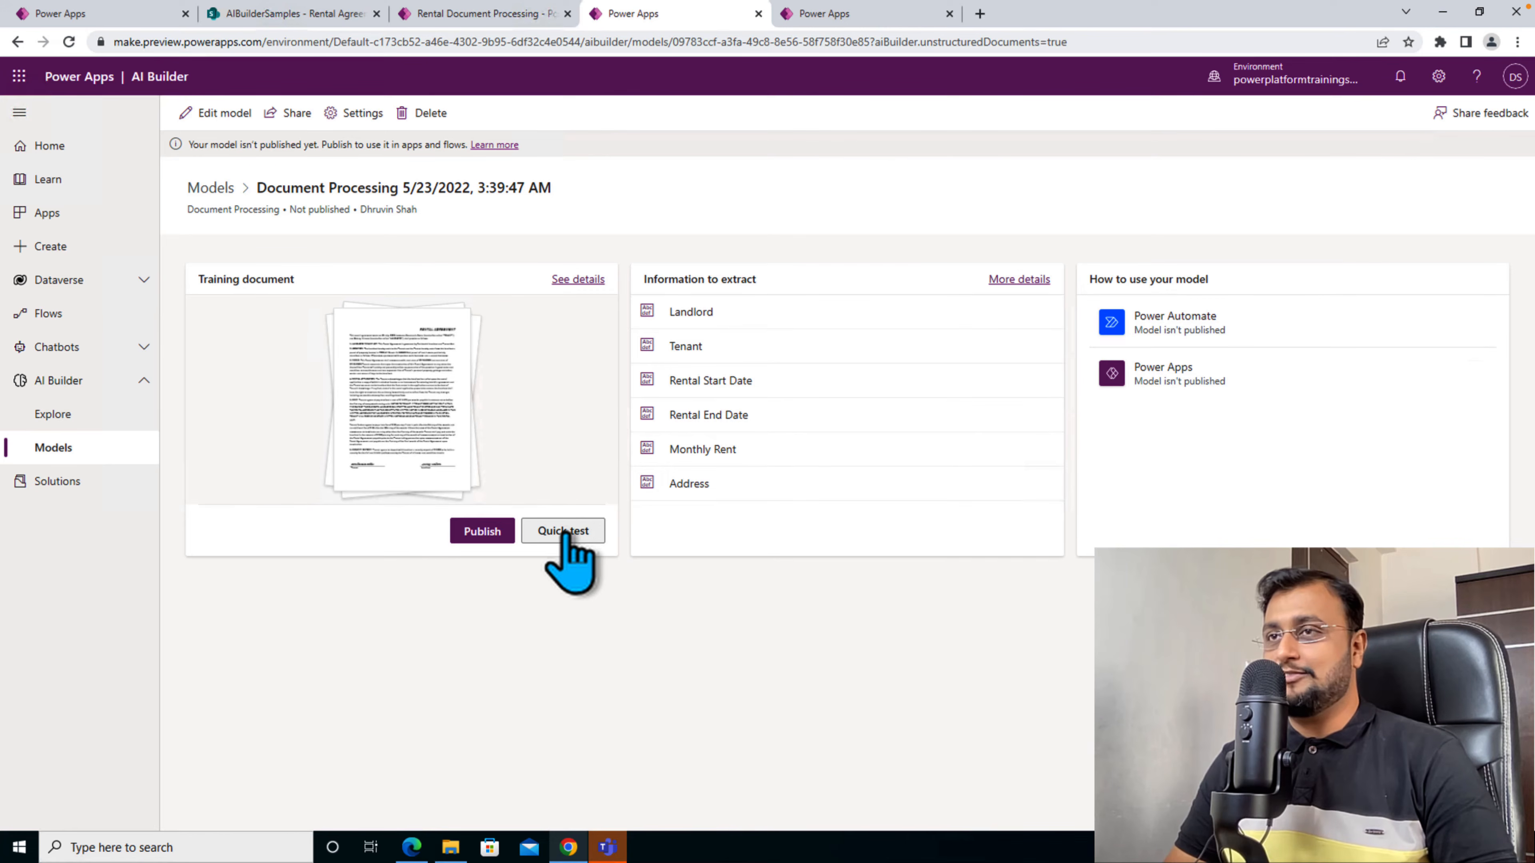
pyautogui.click(563, 531)
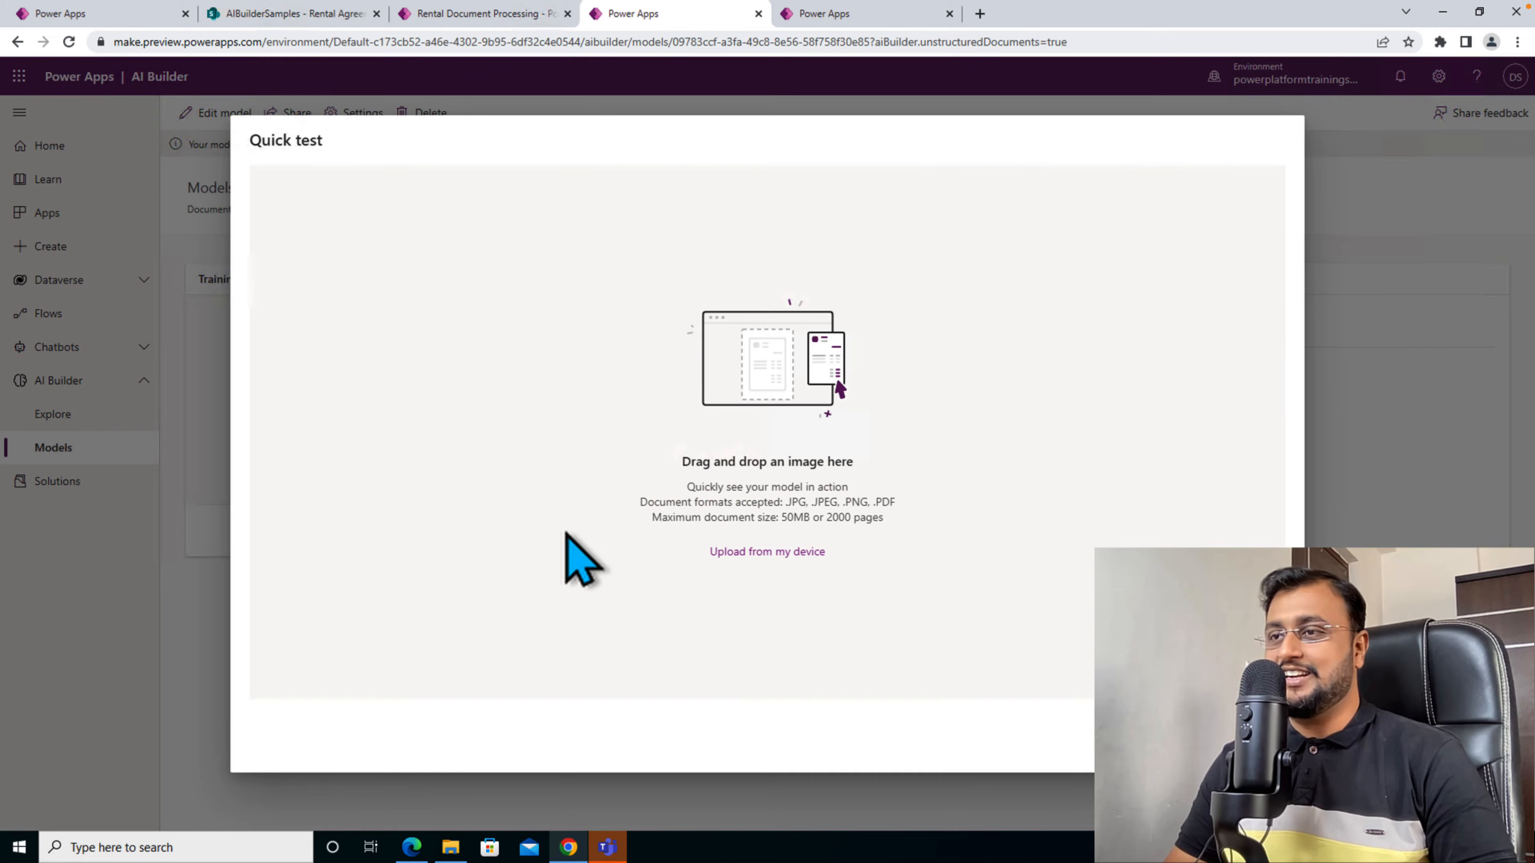
pyautogui.click(749, 552)
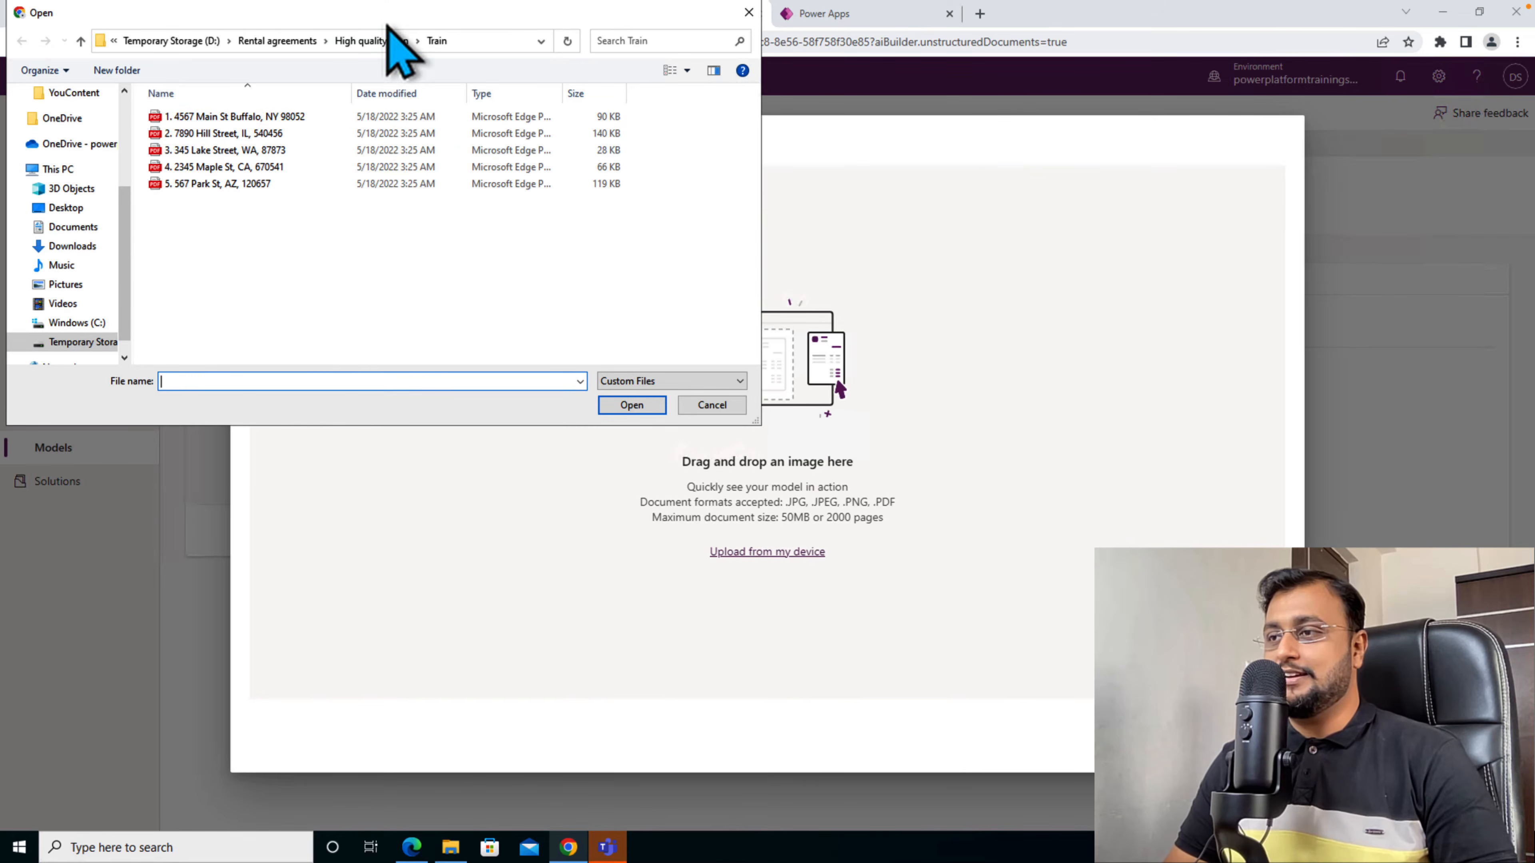
pyautogui.click(385, 40)
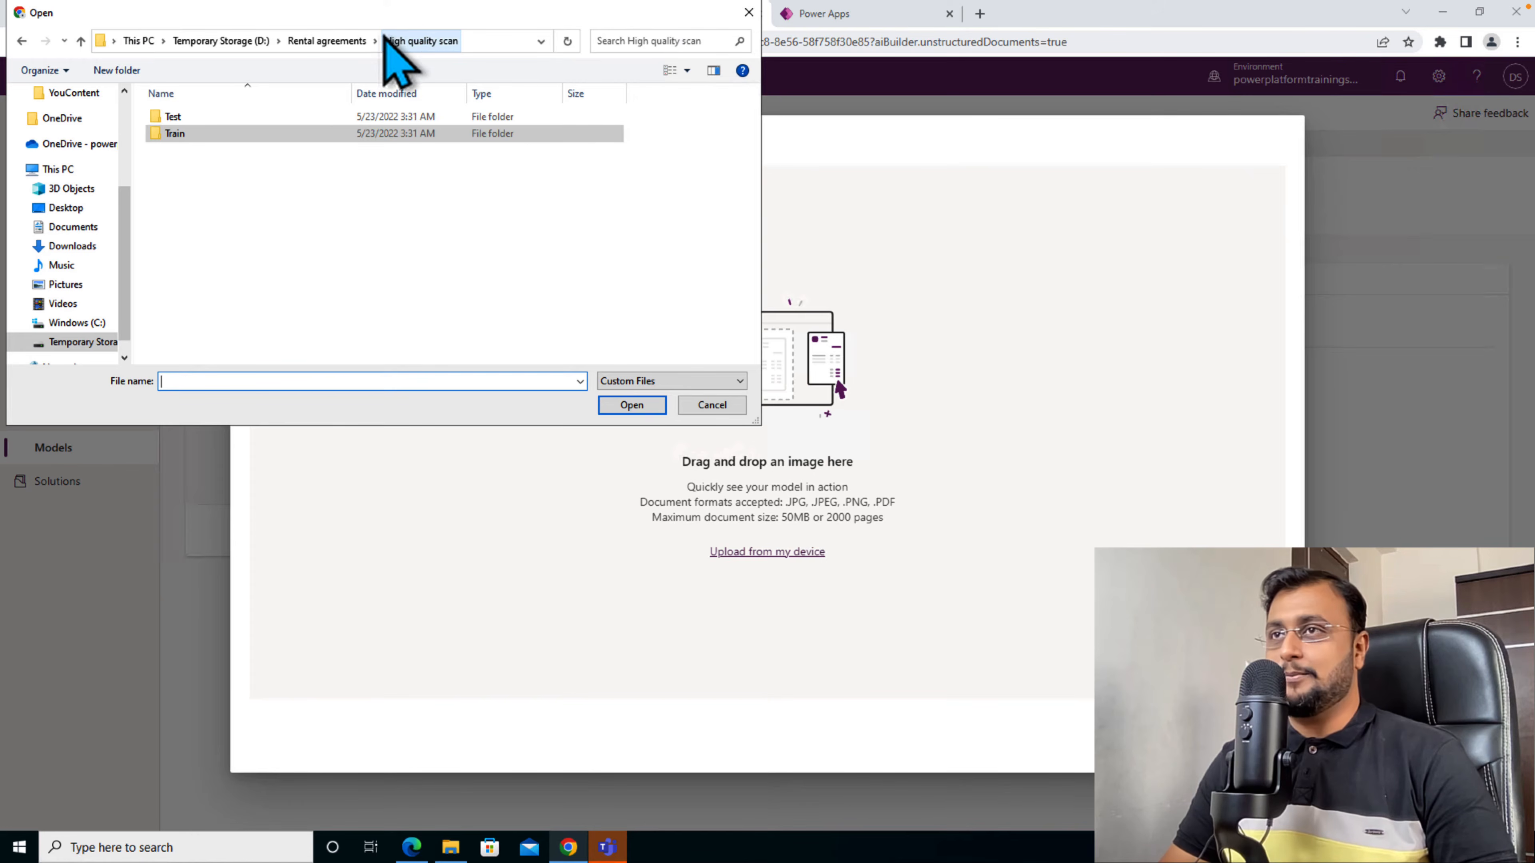
pyautogui.click(236, 119)
pyautogui.doubleClick(240, 120)
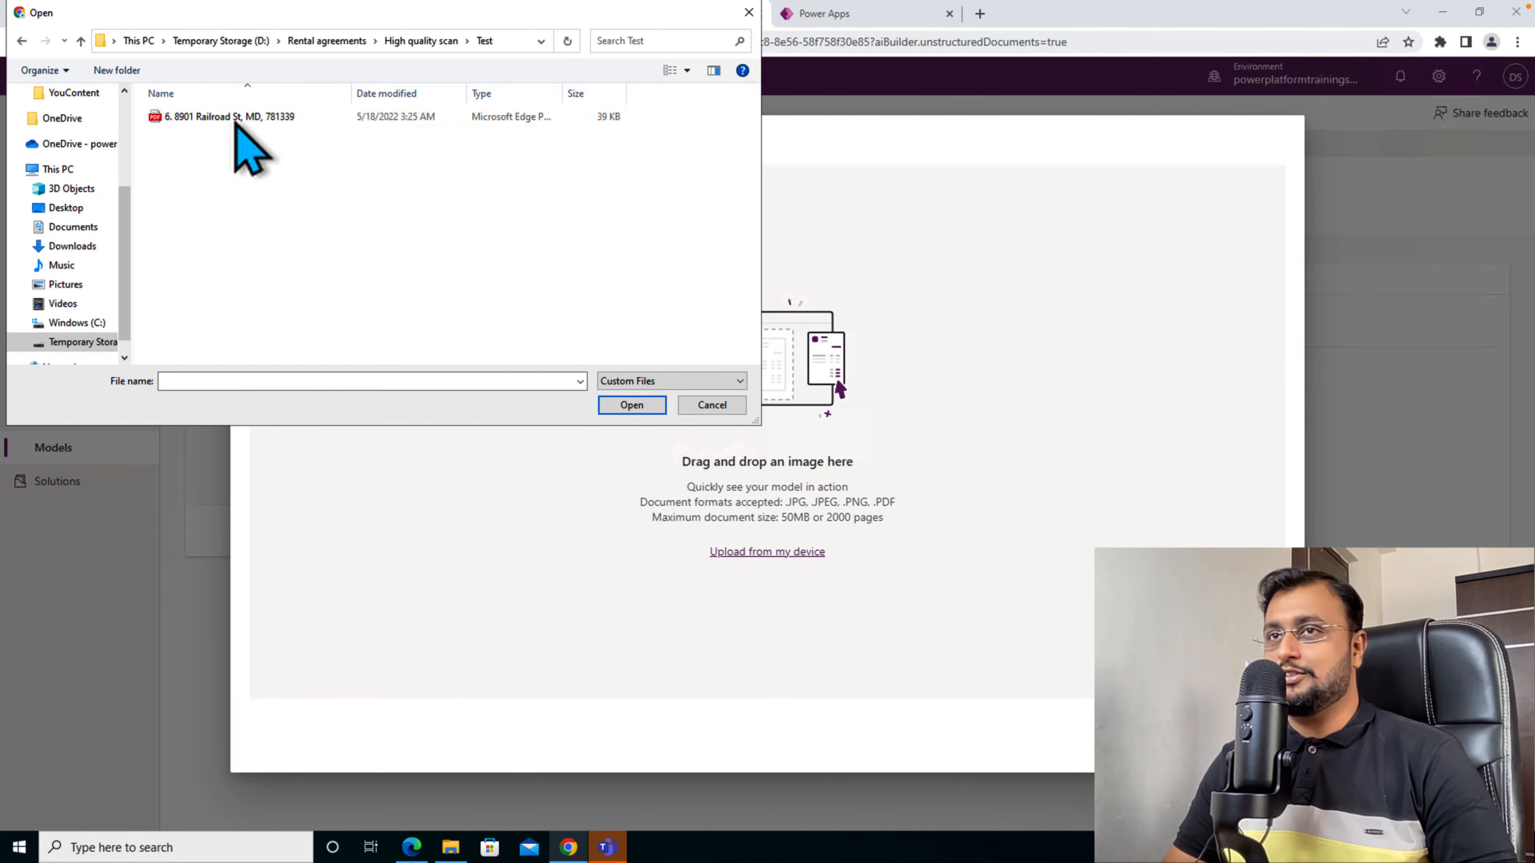
pyautogui.click(244, 118)
pyautogui.click(631, 405)
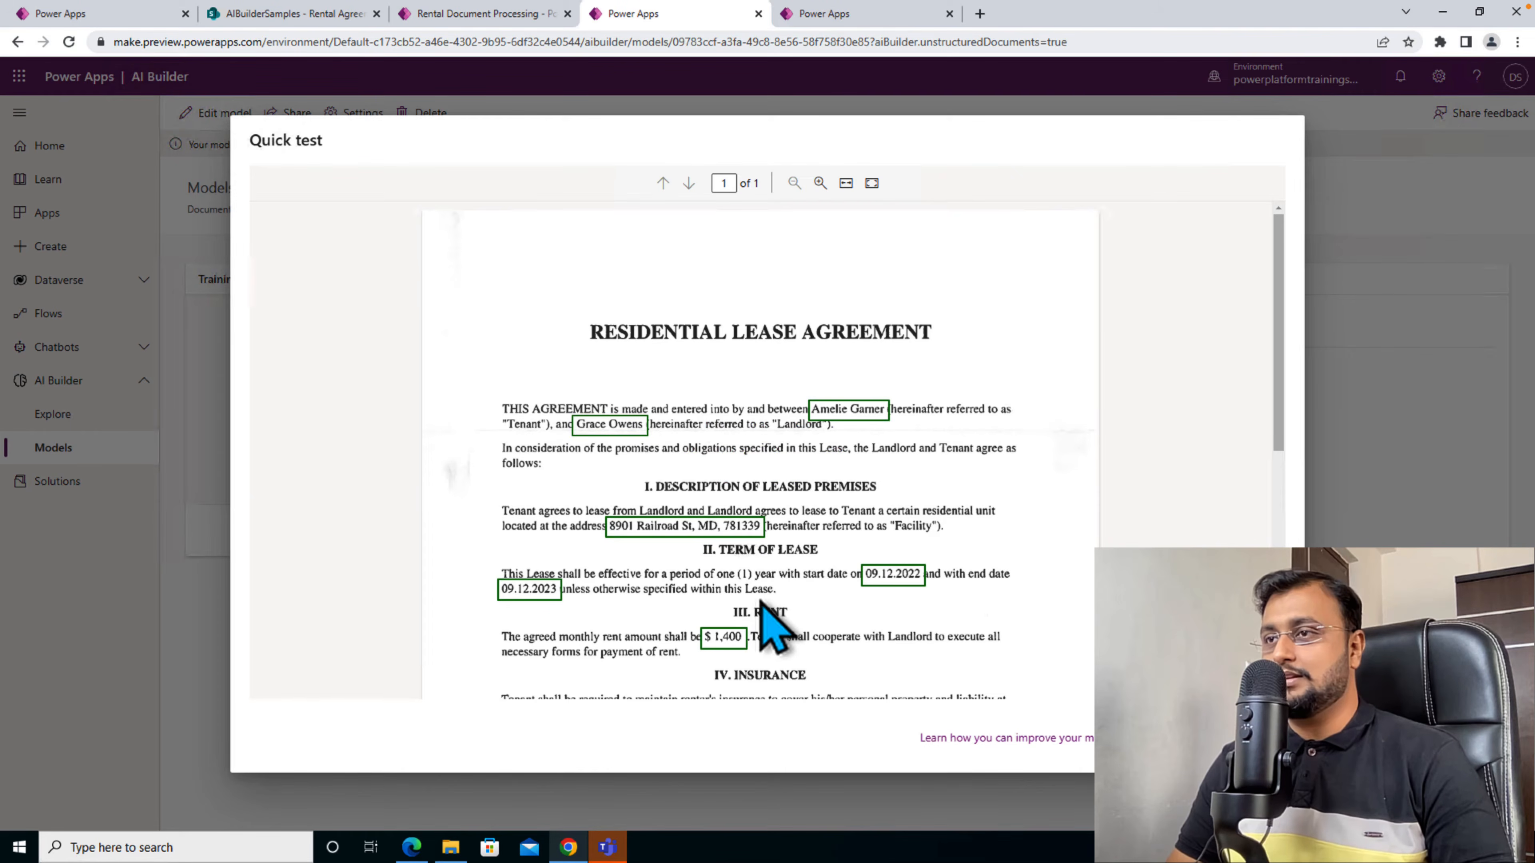
# - Check the confidence scores of the extracted tenant, landlord, rental end date and rental start date, and close the quick test
pyautogui.moveTo(869, 421)
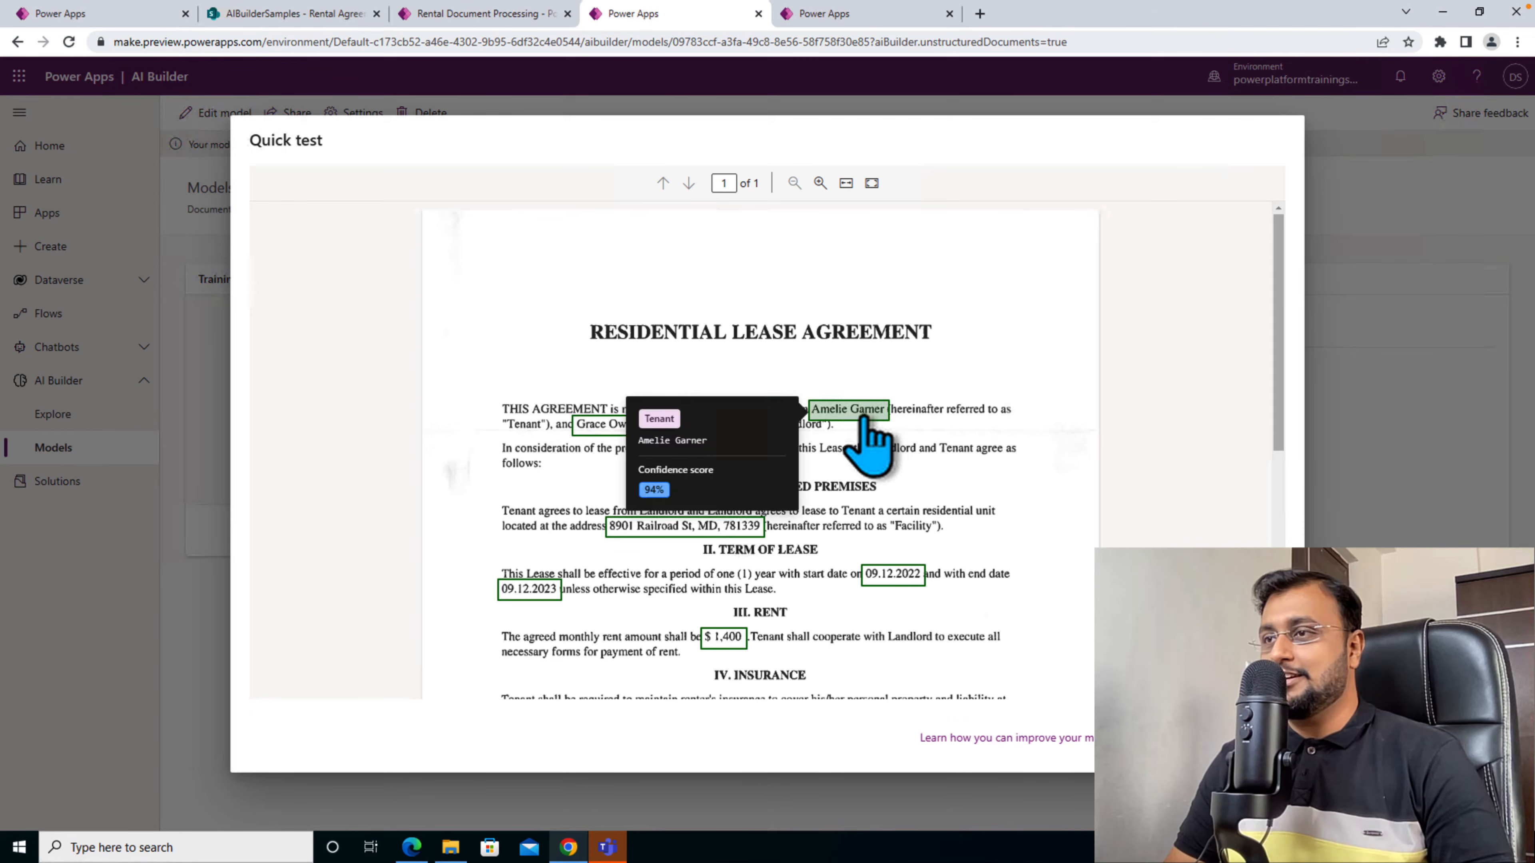
pyautogui.moveTo(600, 432)
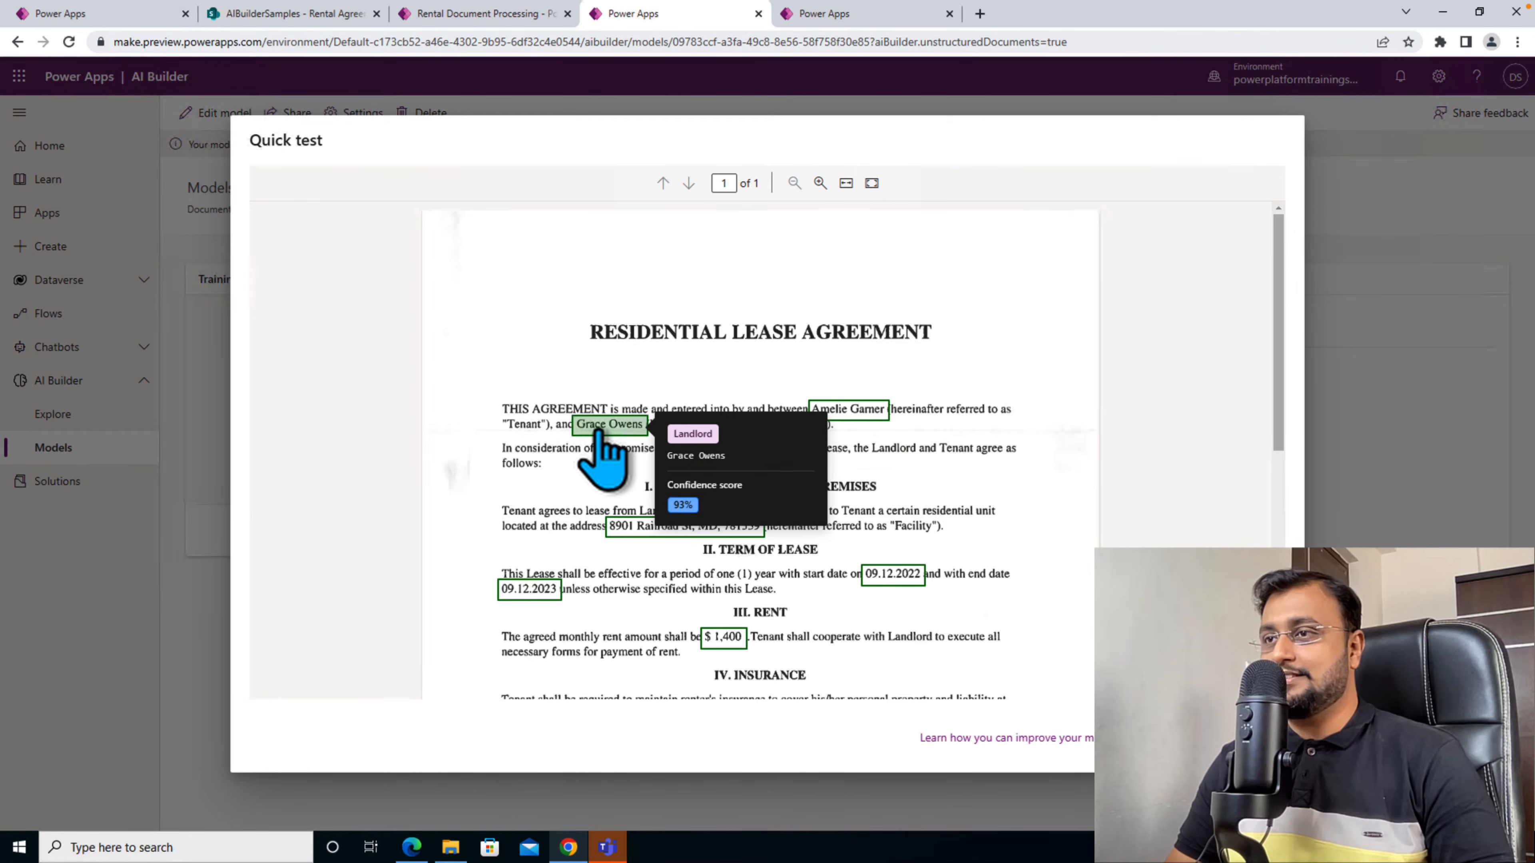
pyautogui.moveTo(526, 587)
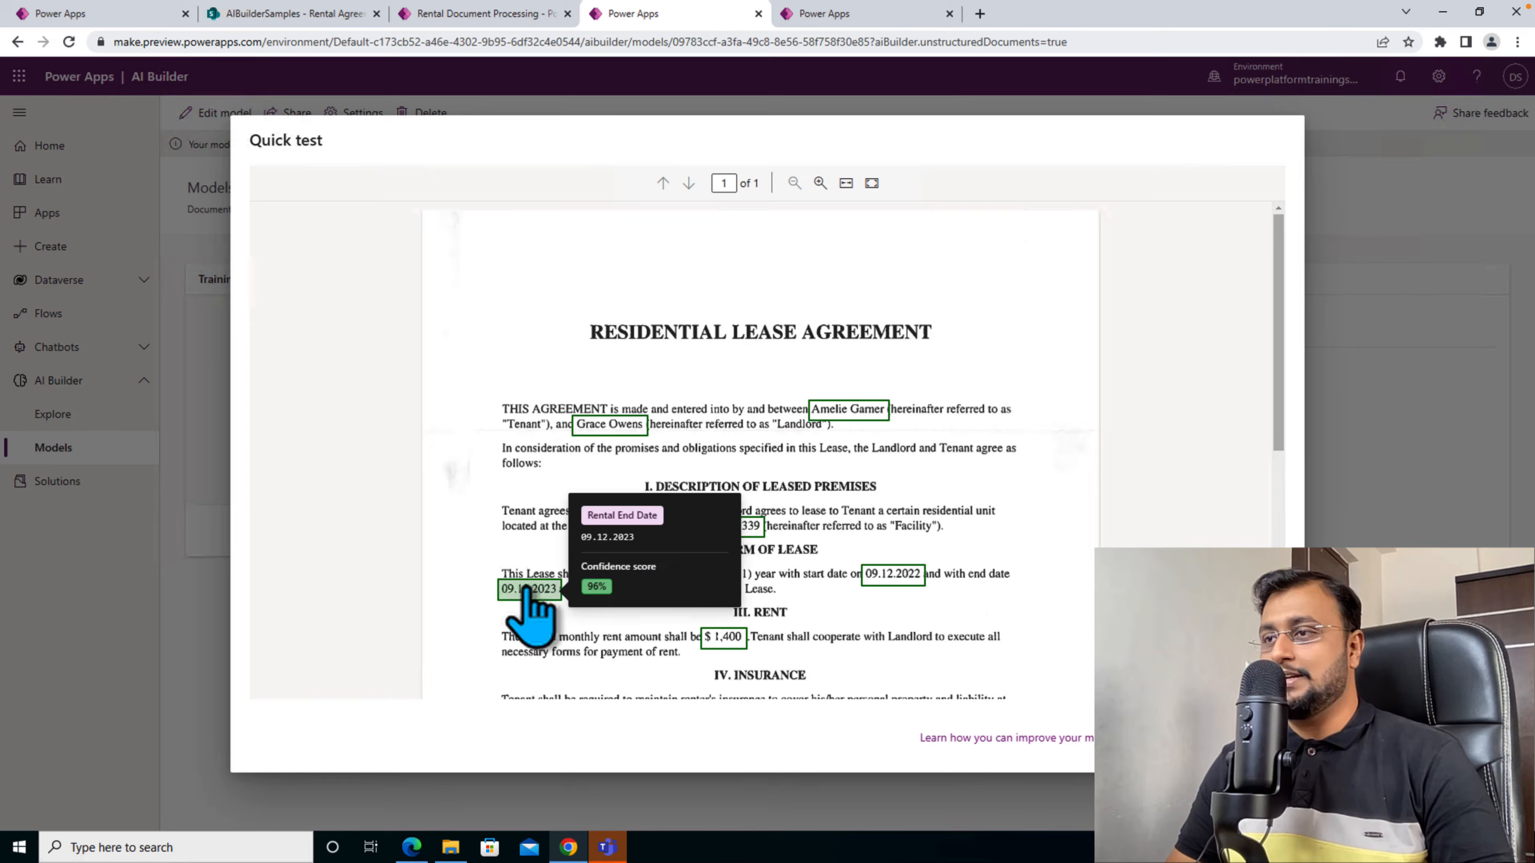
pyautogui.moveTo(900, 580)
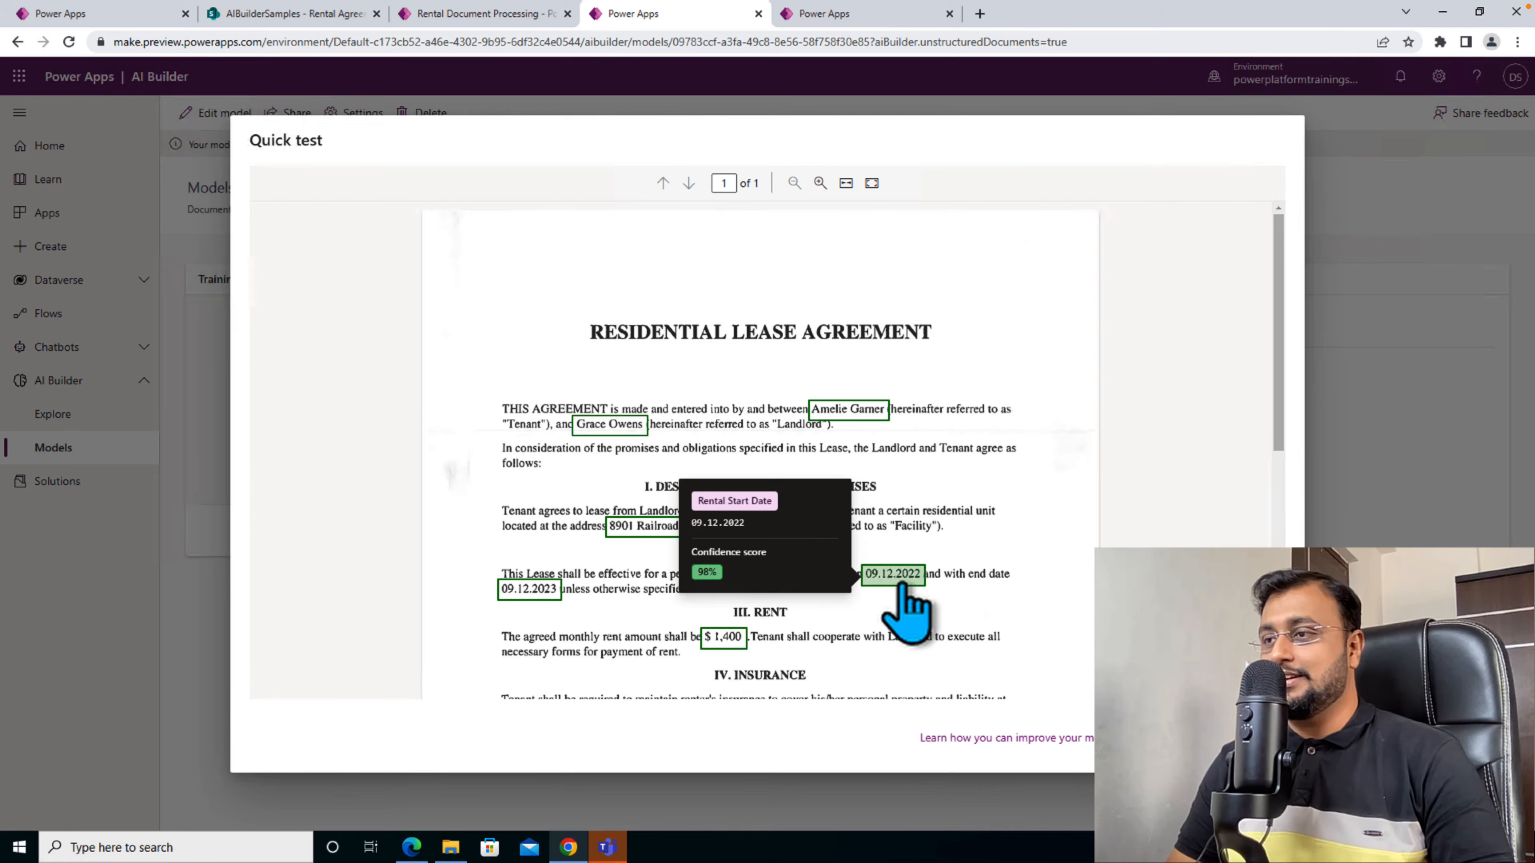
pyautogui.click(1246, 738)
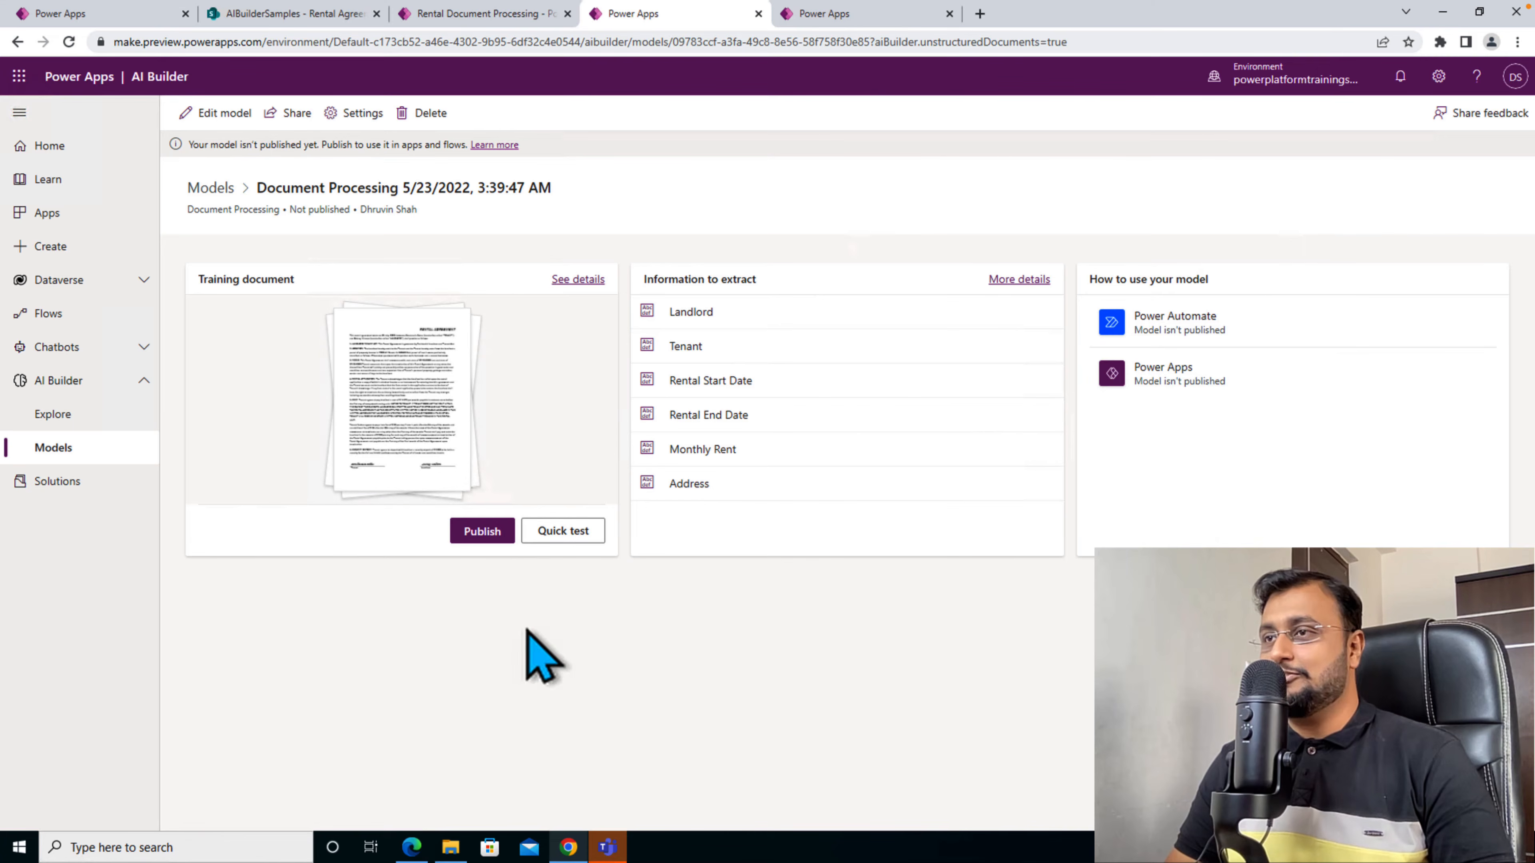
# - Publish the model and review the options for using it without choosing one
pyautogui.click(483, 532)
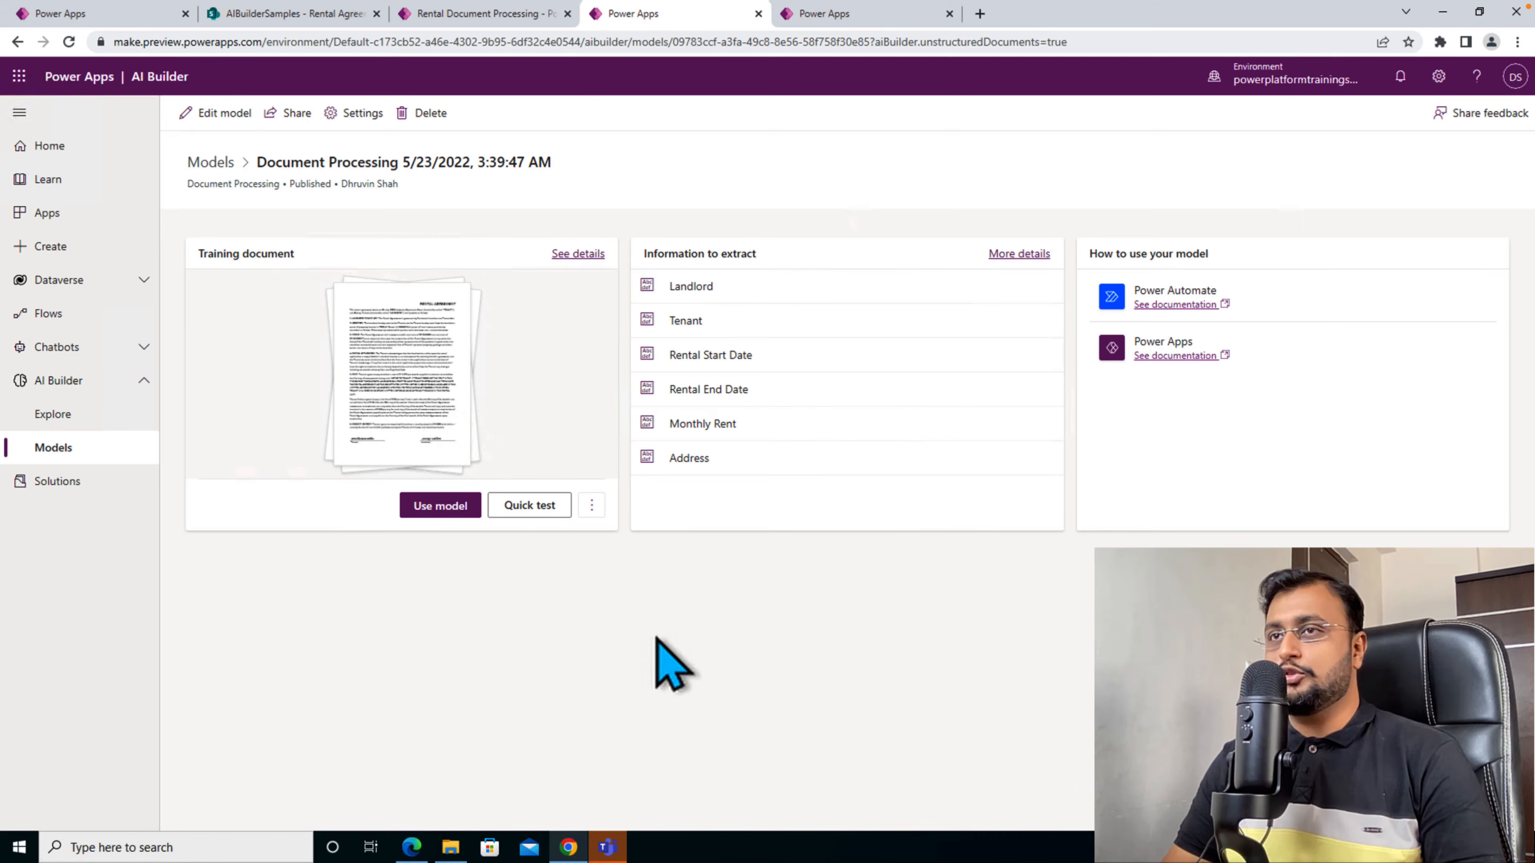
pyautogui.click(440, 505)
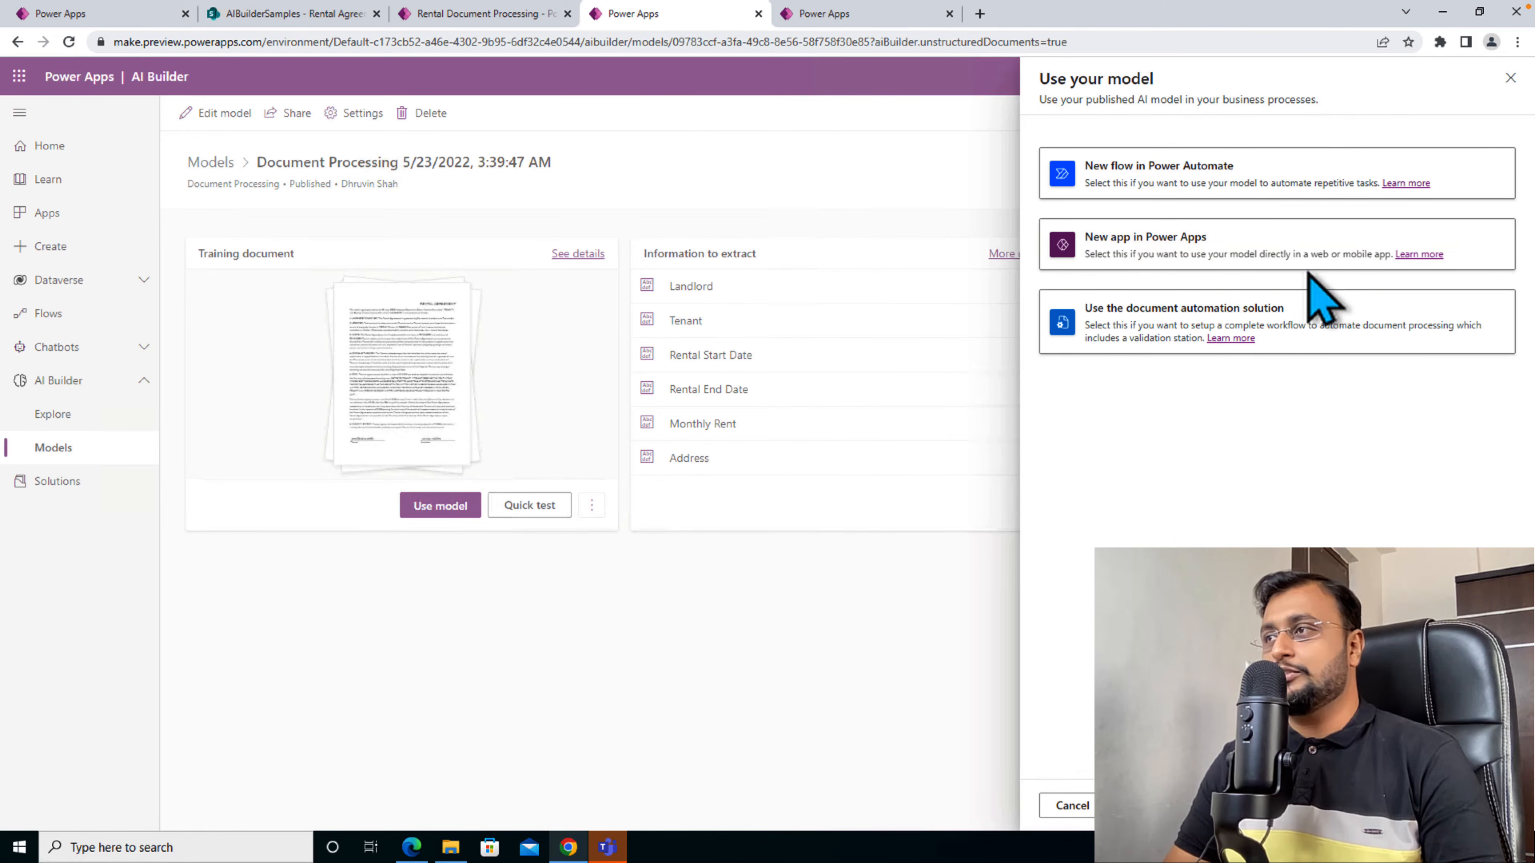
pyautogui.click(1071, 807)
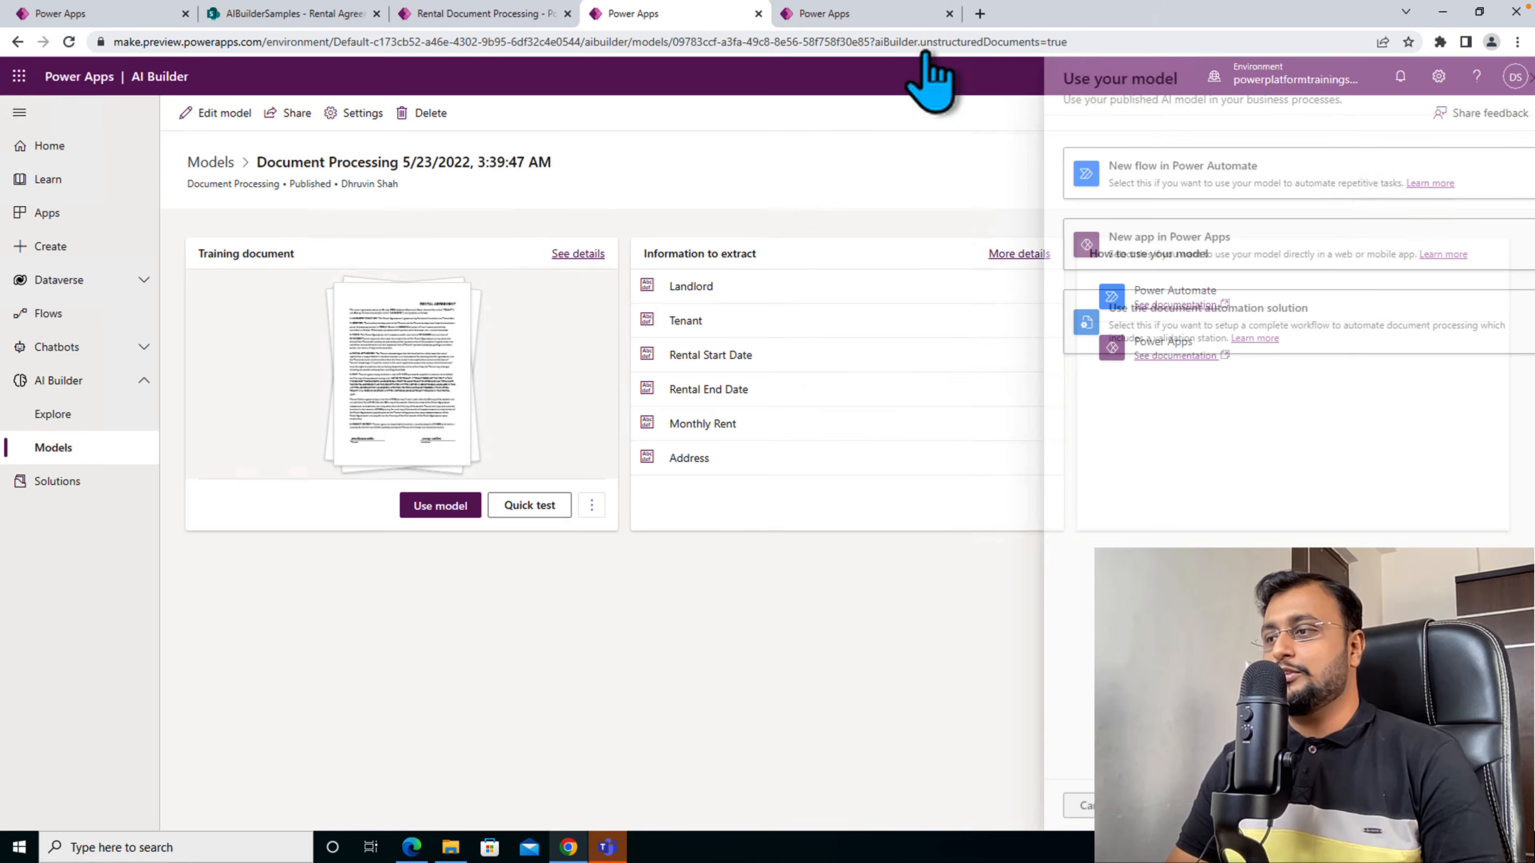
# - Switch to the Power Apps home page and create a blank canvas app named DocumentProcessing in Tablet format
pyautogui.click(878, 16)
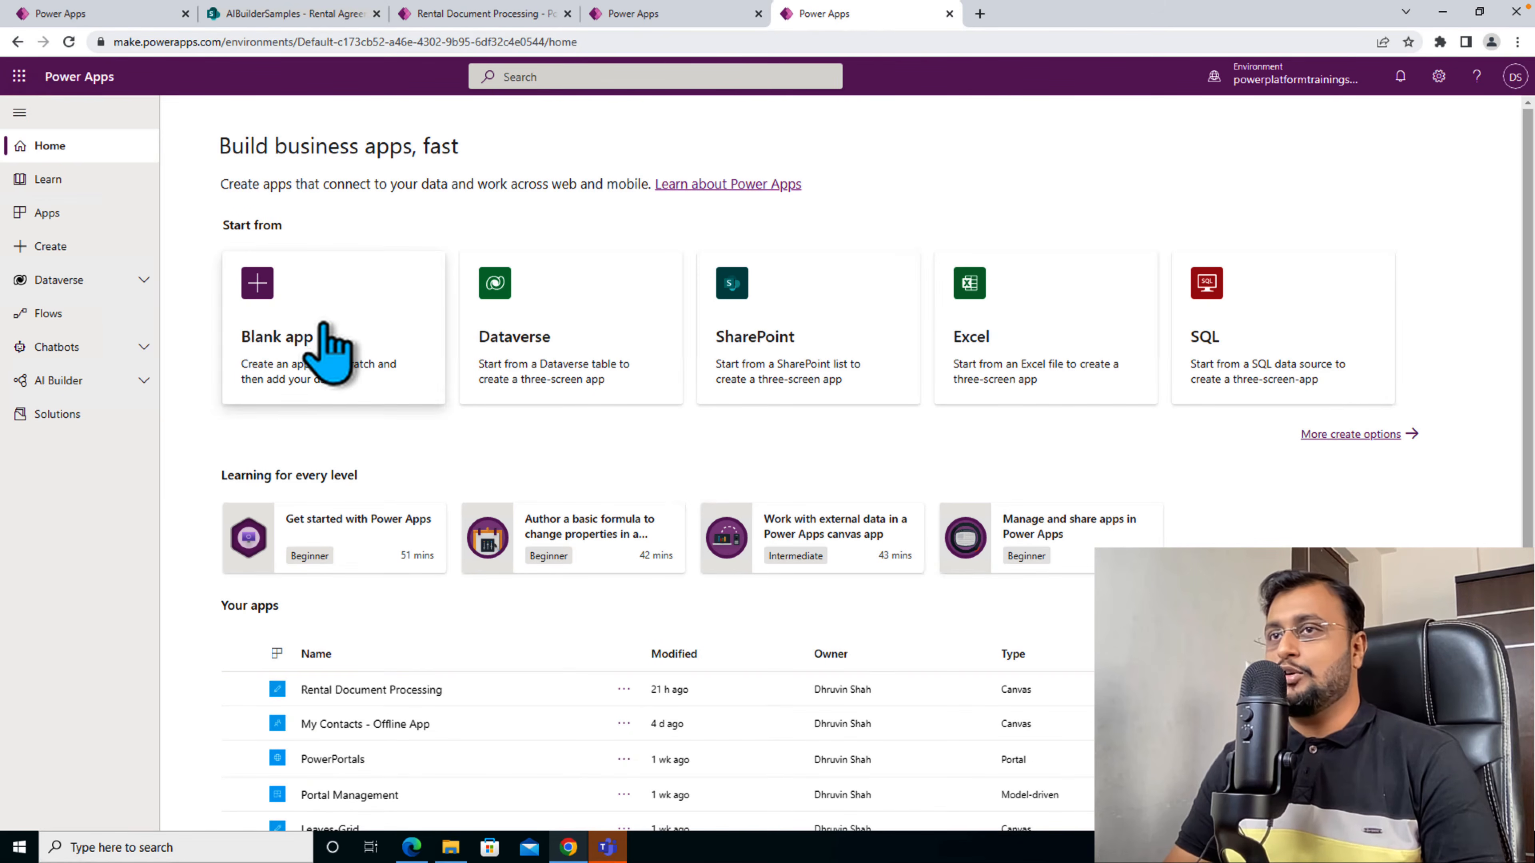
pyautogui.click(332, 332)
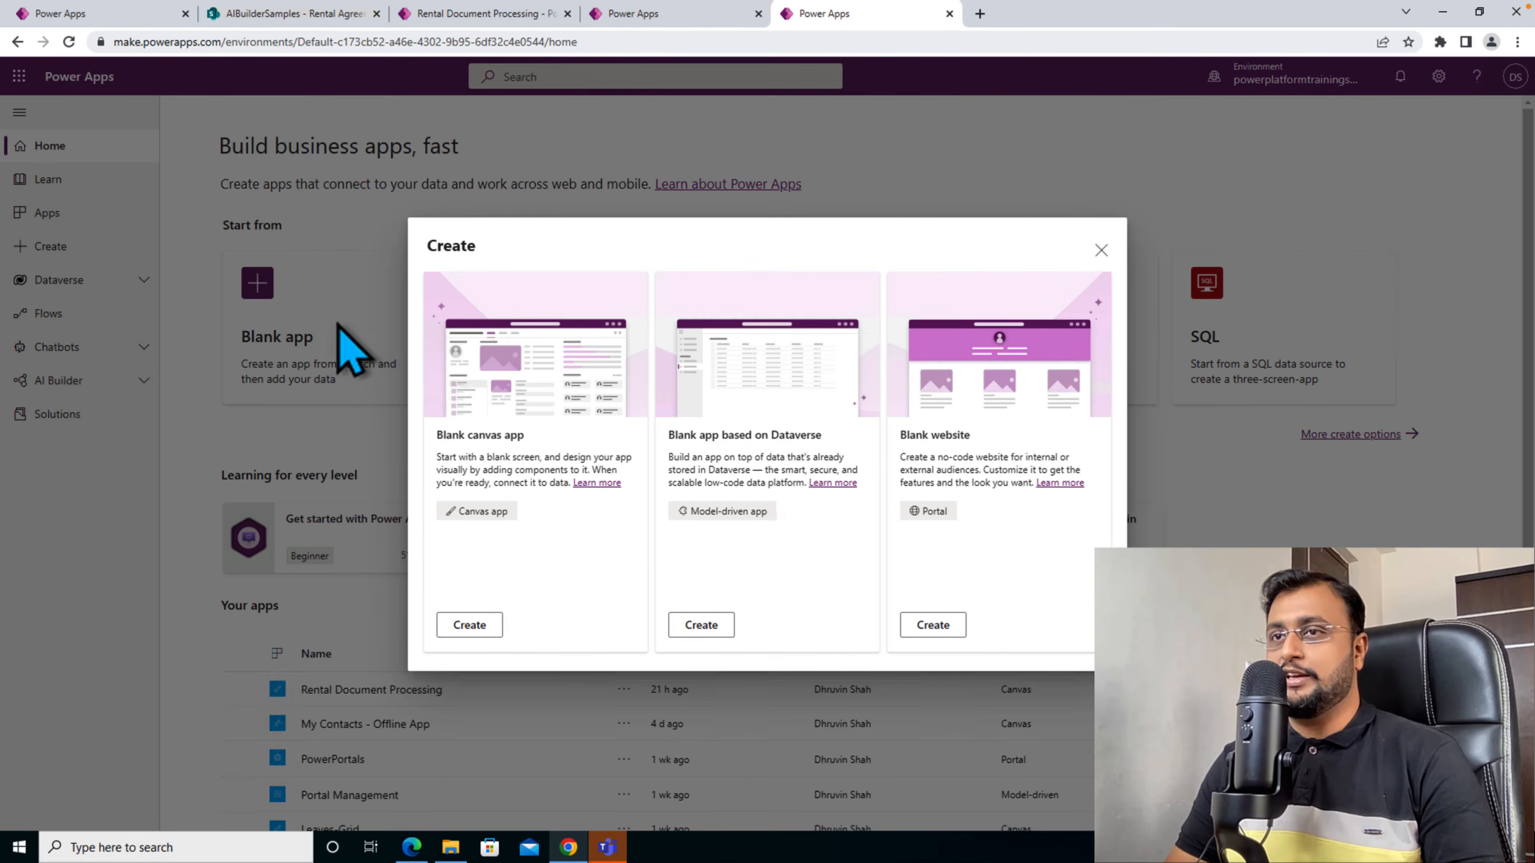
pyautogui.click(470, 625)
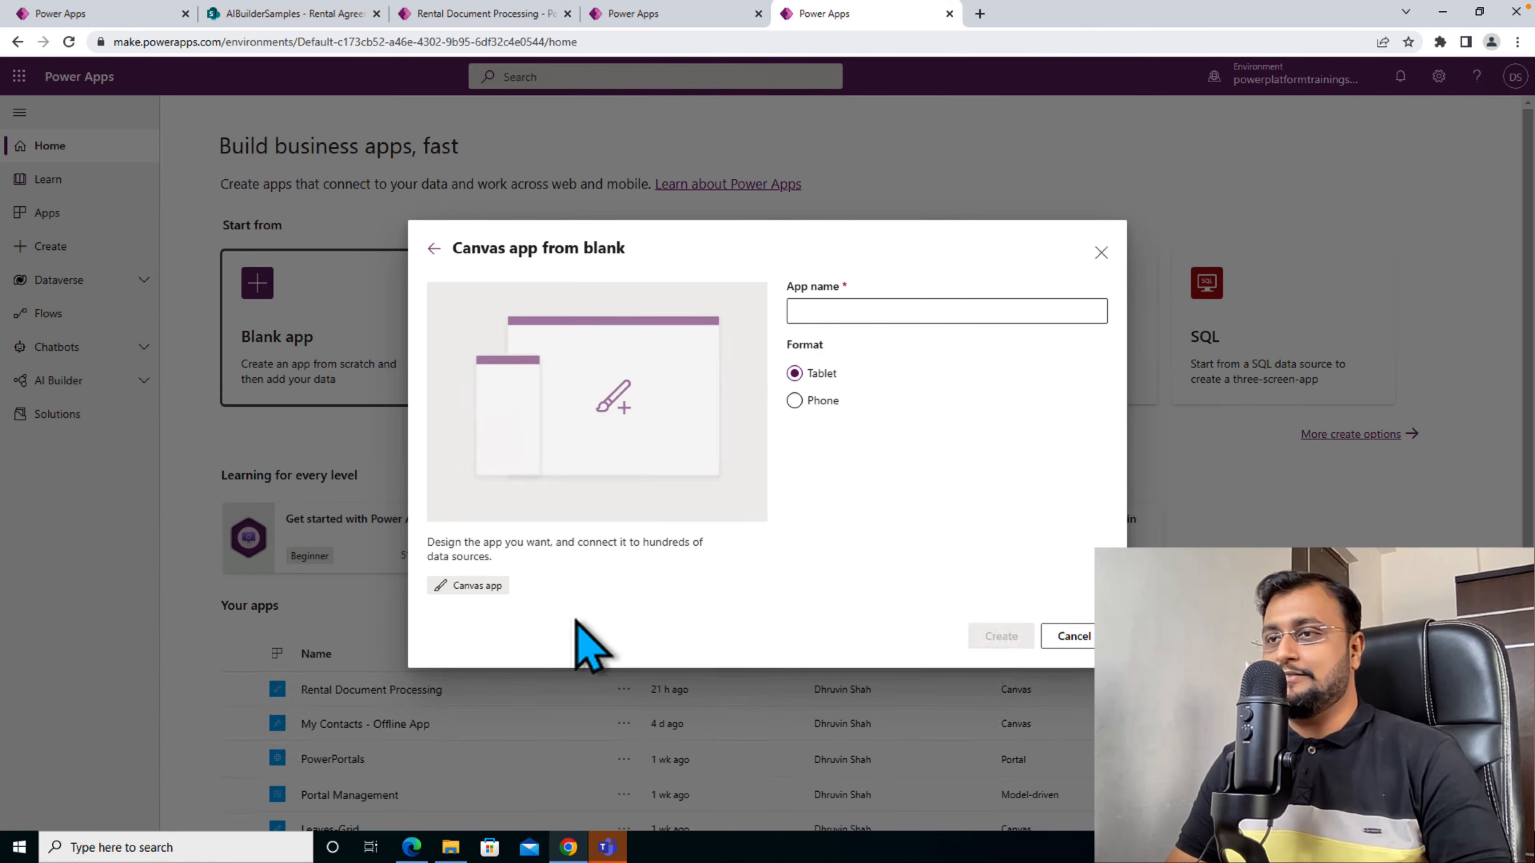
pyautogui.click(873, 310)
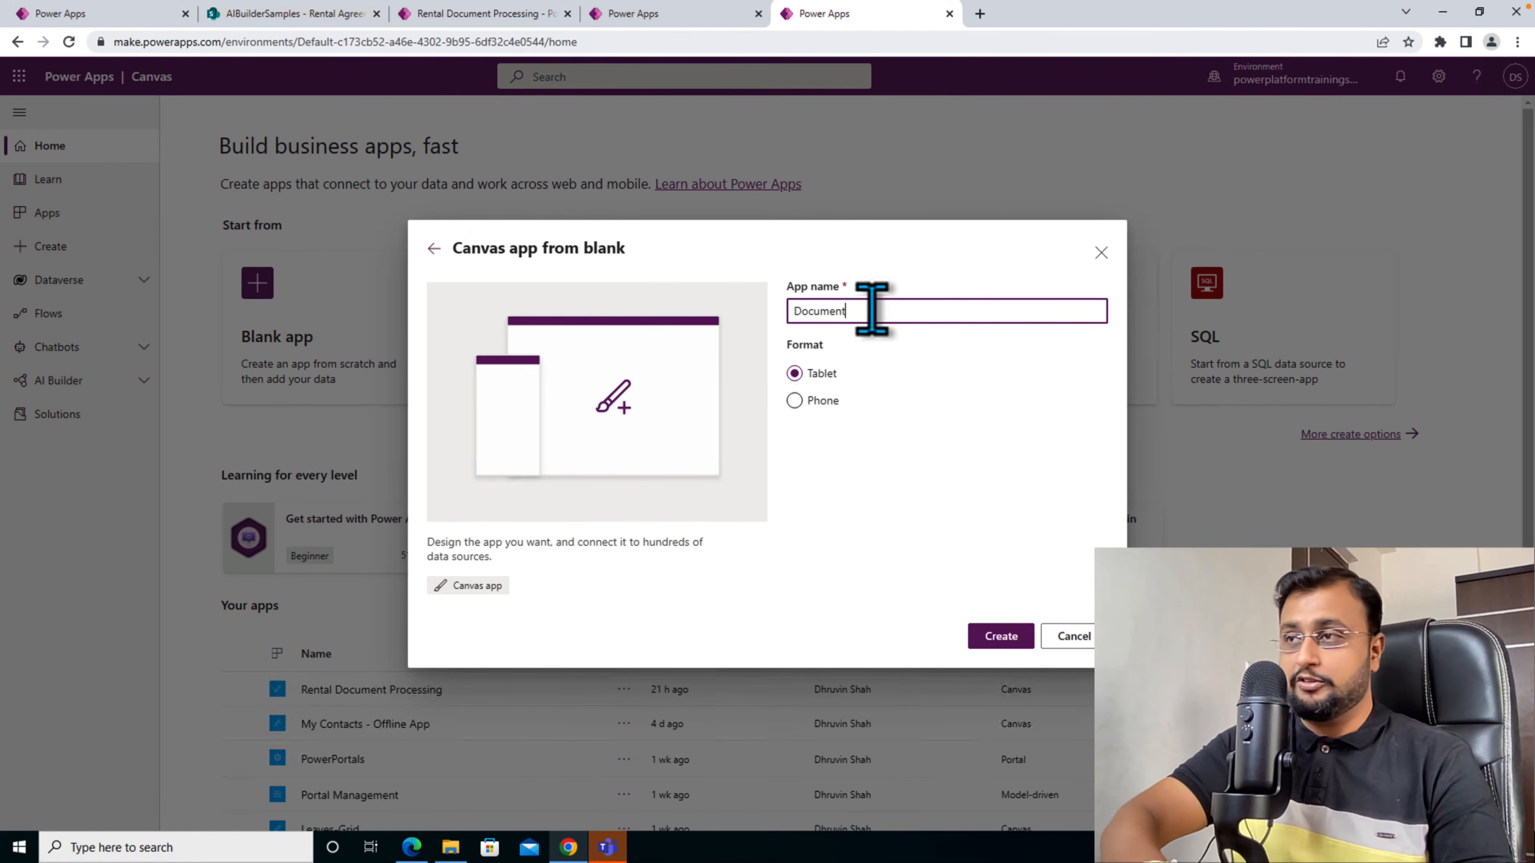
pyautogui.write('DocumentProcessing')
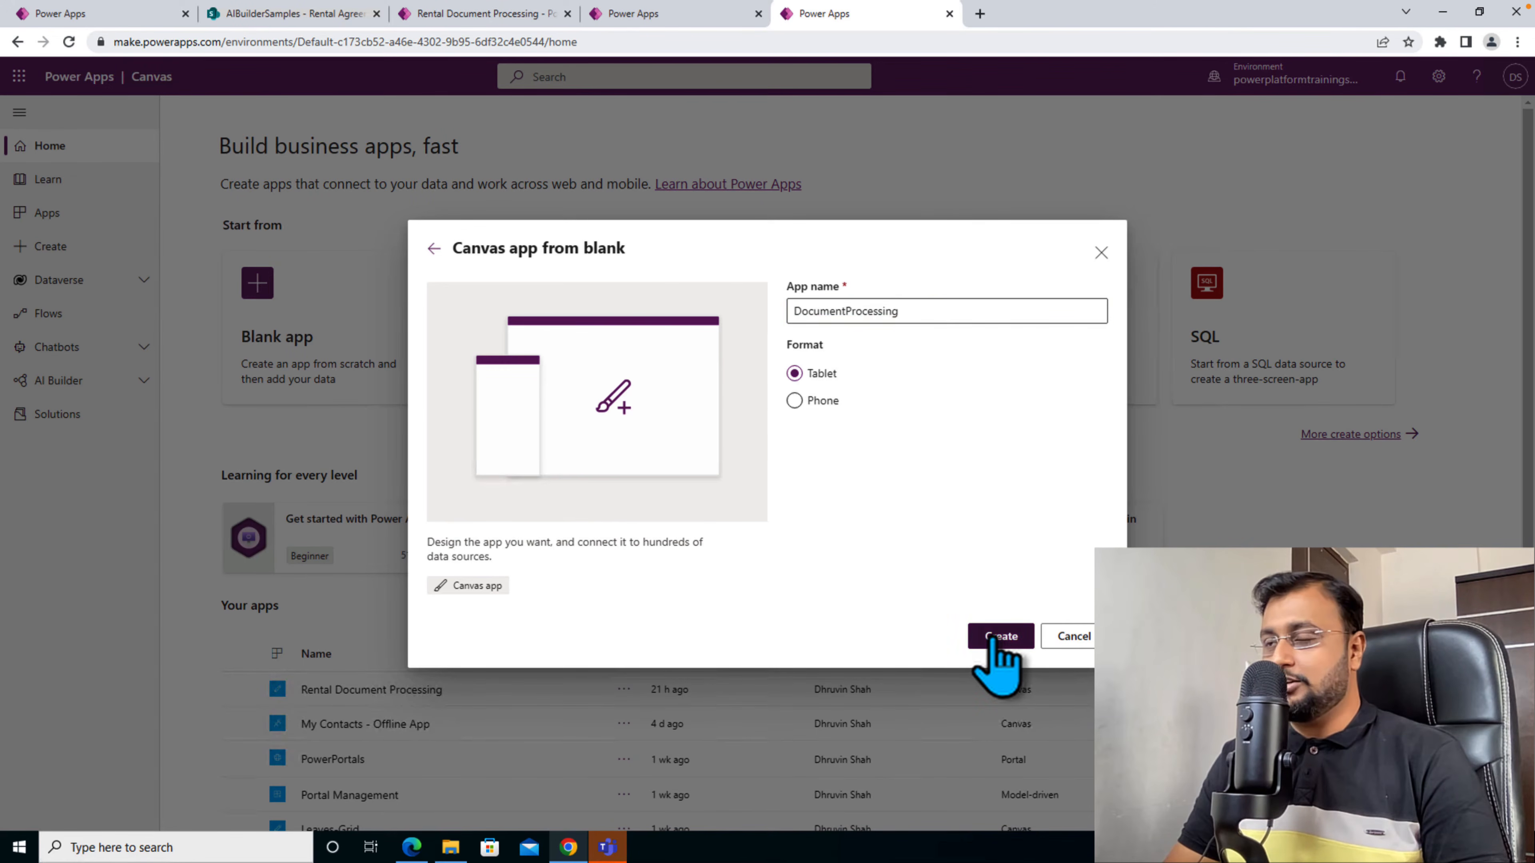
pyautogui.click(993, 638)
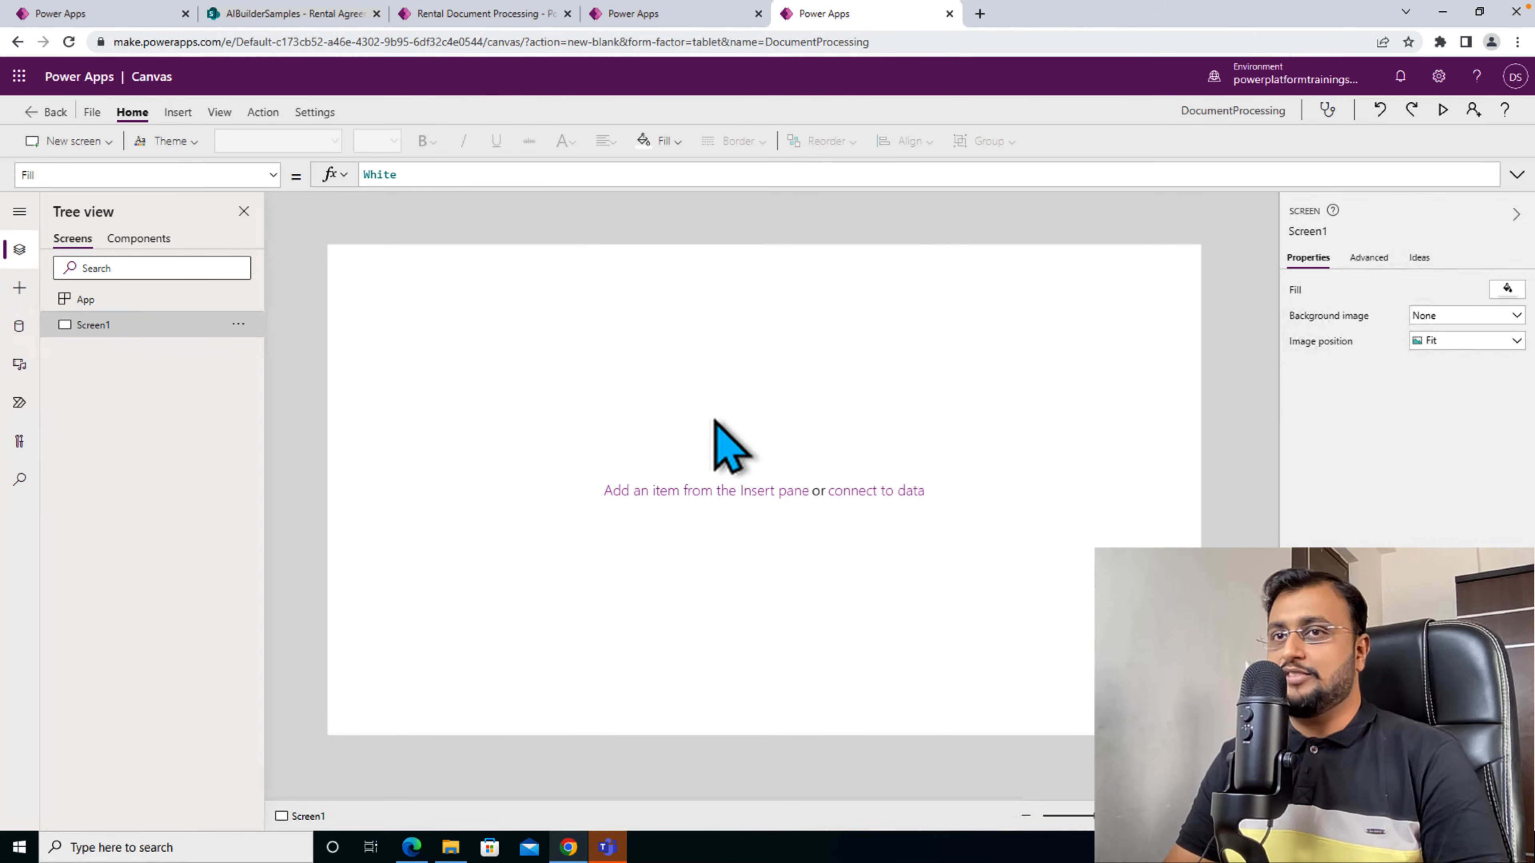
# - Add a screen using the layout with a title bar and expandable sections, and apply the Office Blue theme
pyautogui.click(110, 145)
pyautogui.click(194, 209)
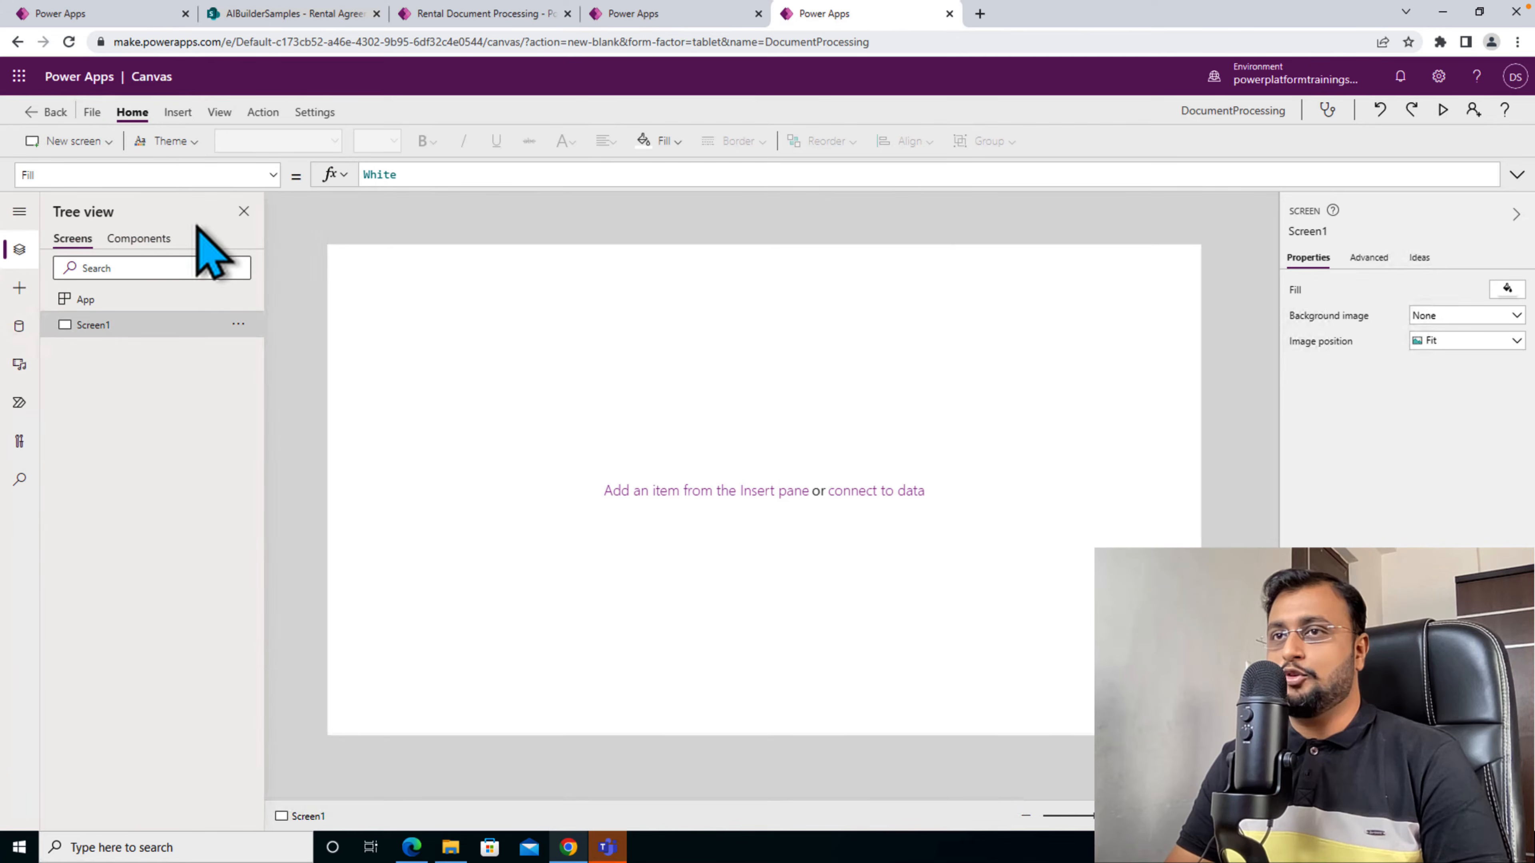
pyautogui.click(195, 142)
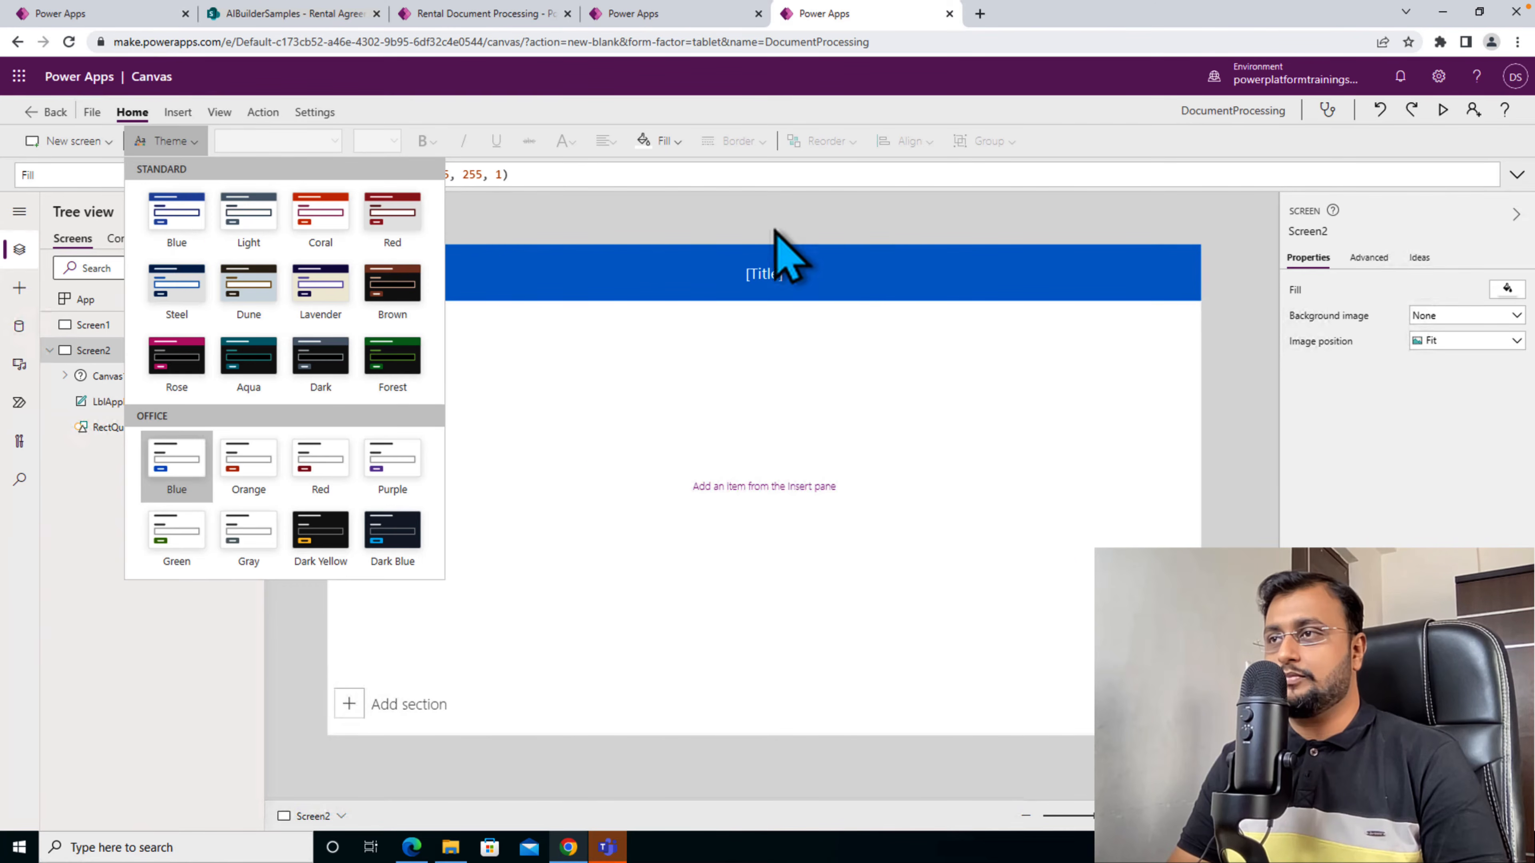
pyautogui.click(558, 439)
# - Insert an AI Builder Form processor into the new screen's card and connect it to the Document Processing 5/23/2022, 3:39:47 AM model
pyautogui.click(483, 423)
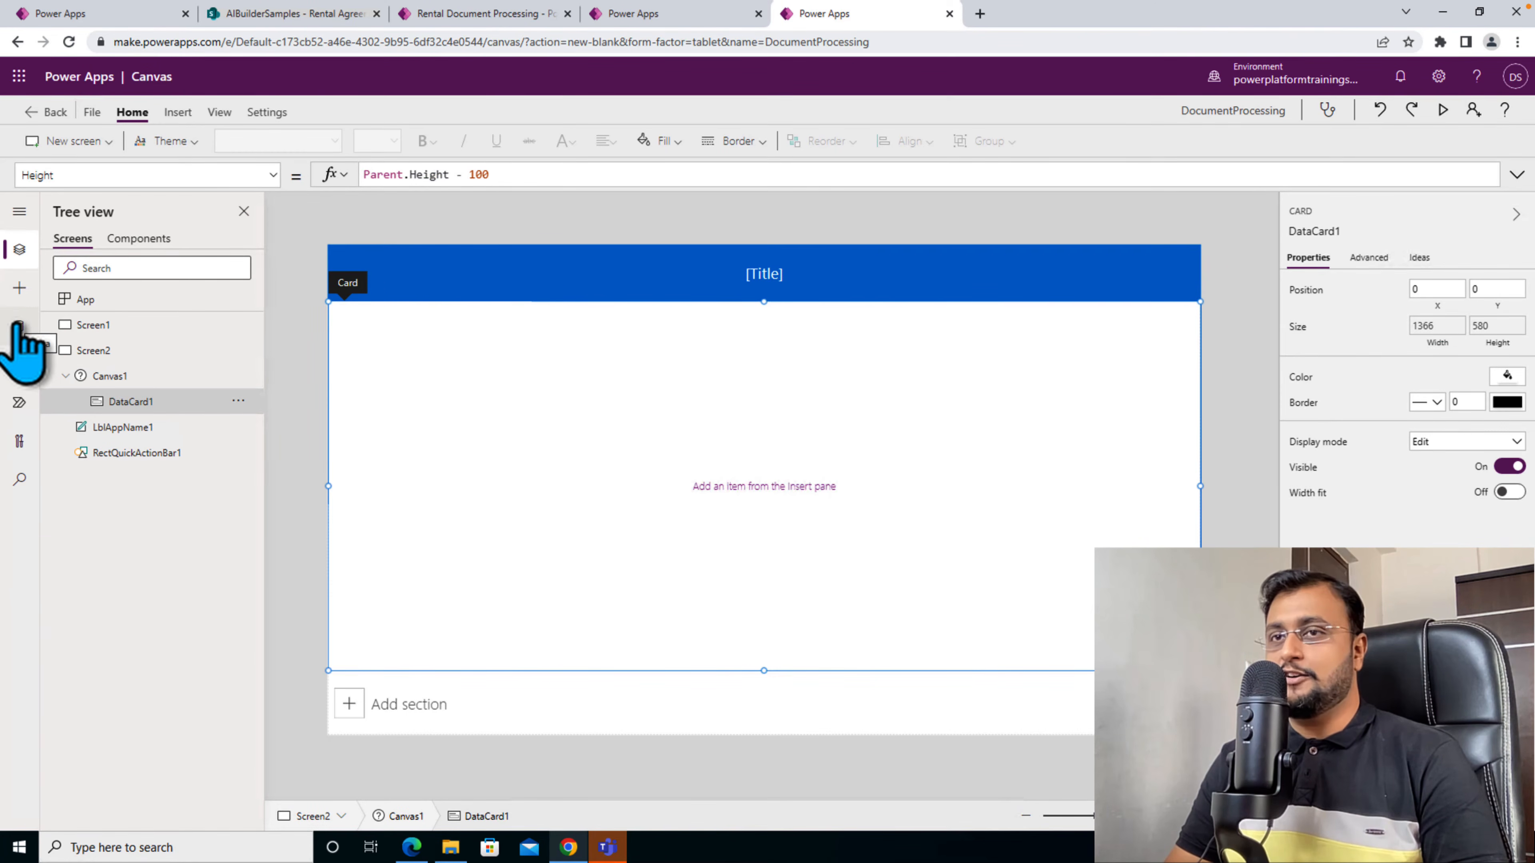
pyautogui.click(19, 292)
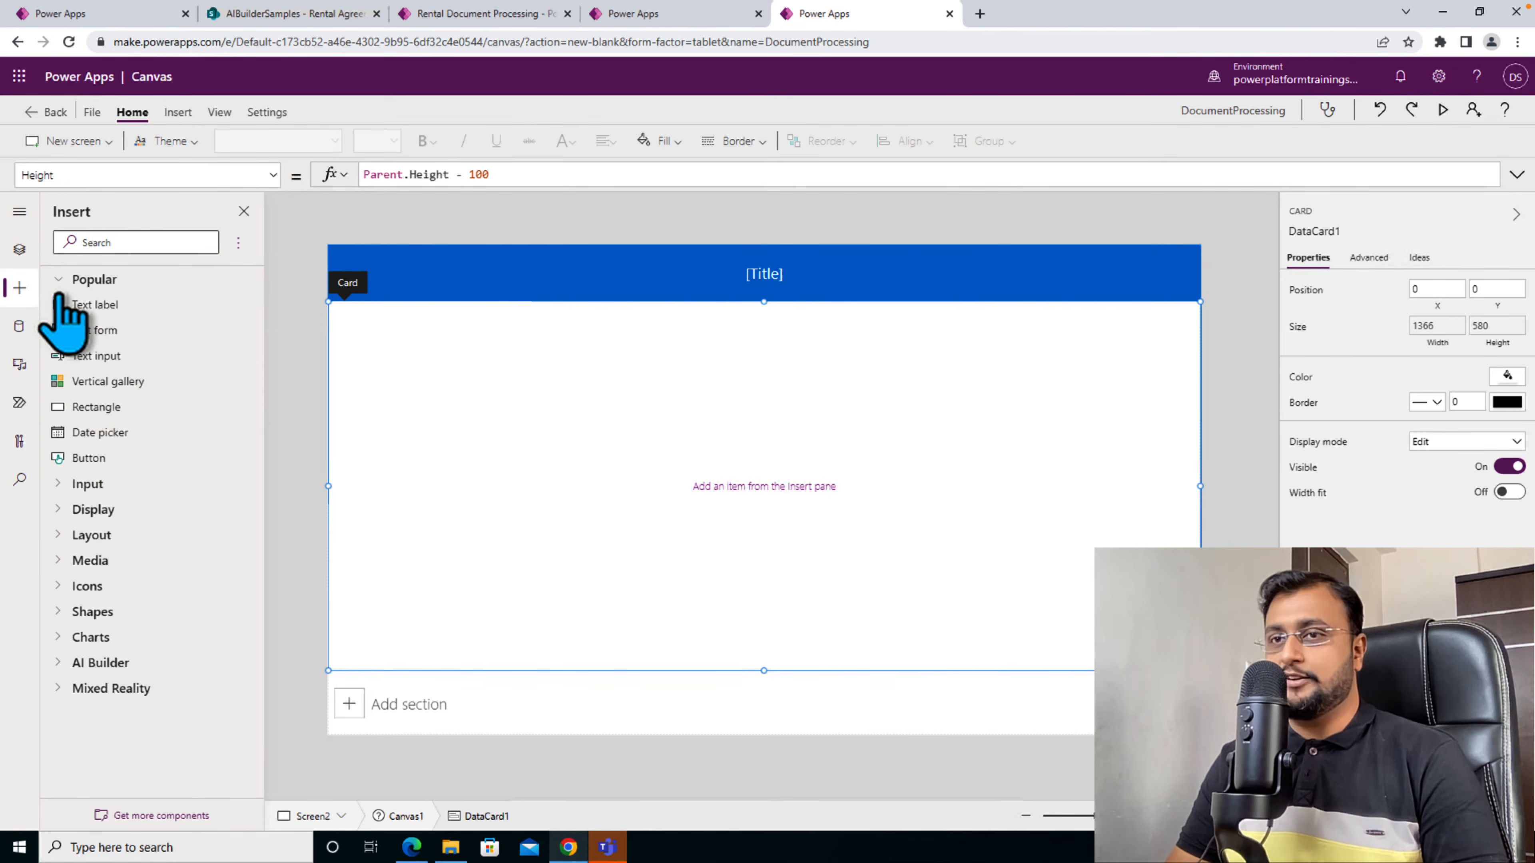
pyautogui.click(118, 243)
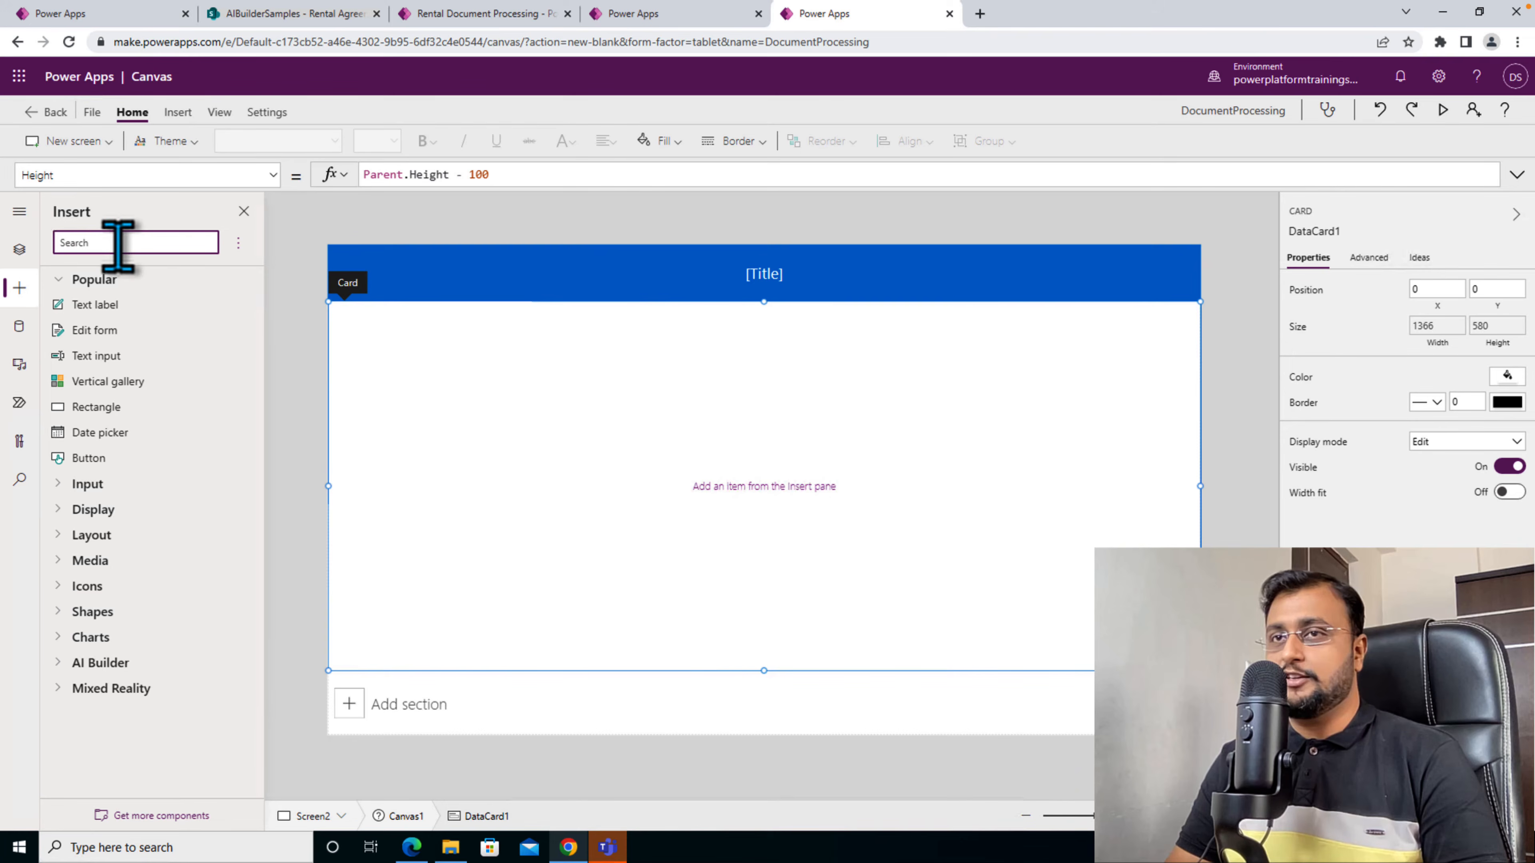
pyautogui.write('form')
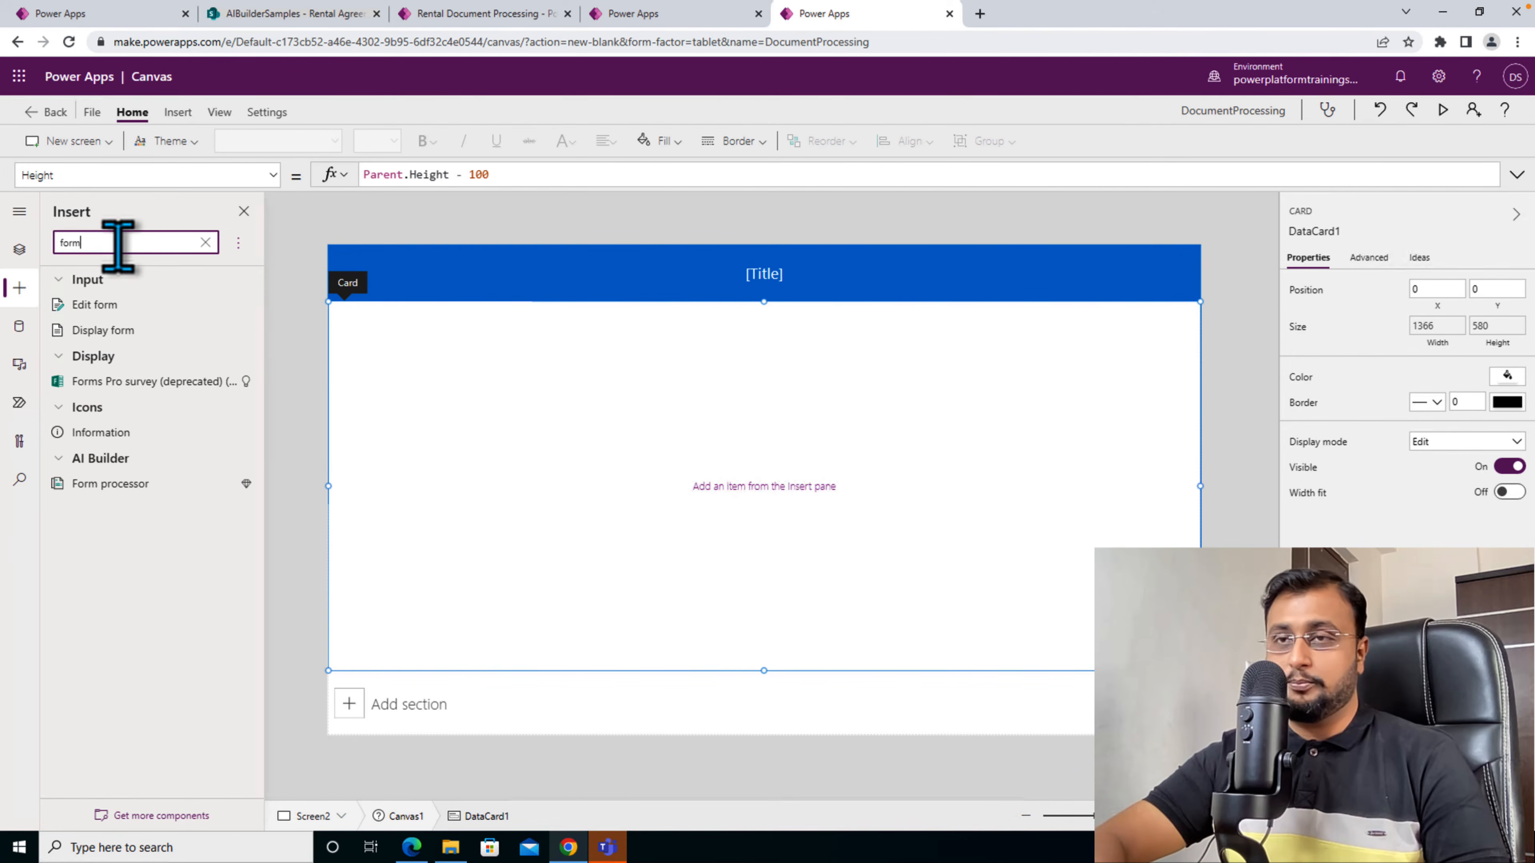
pyautogui.click(143, 485)
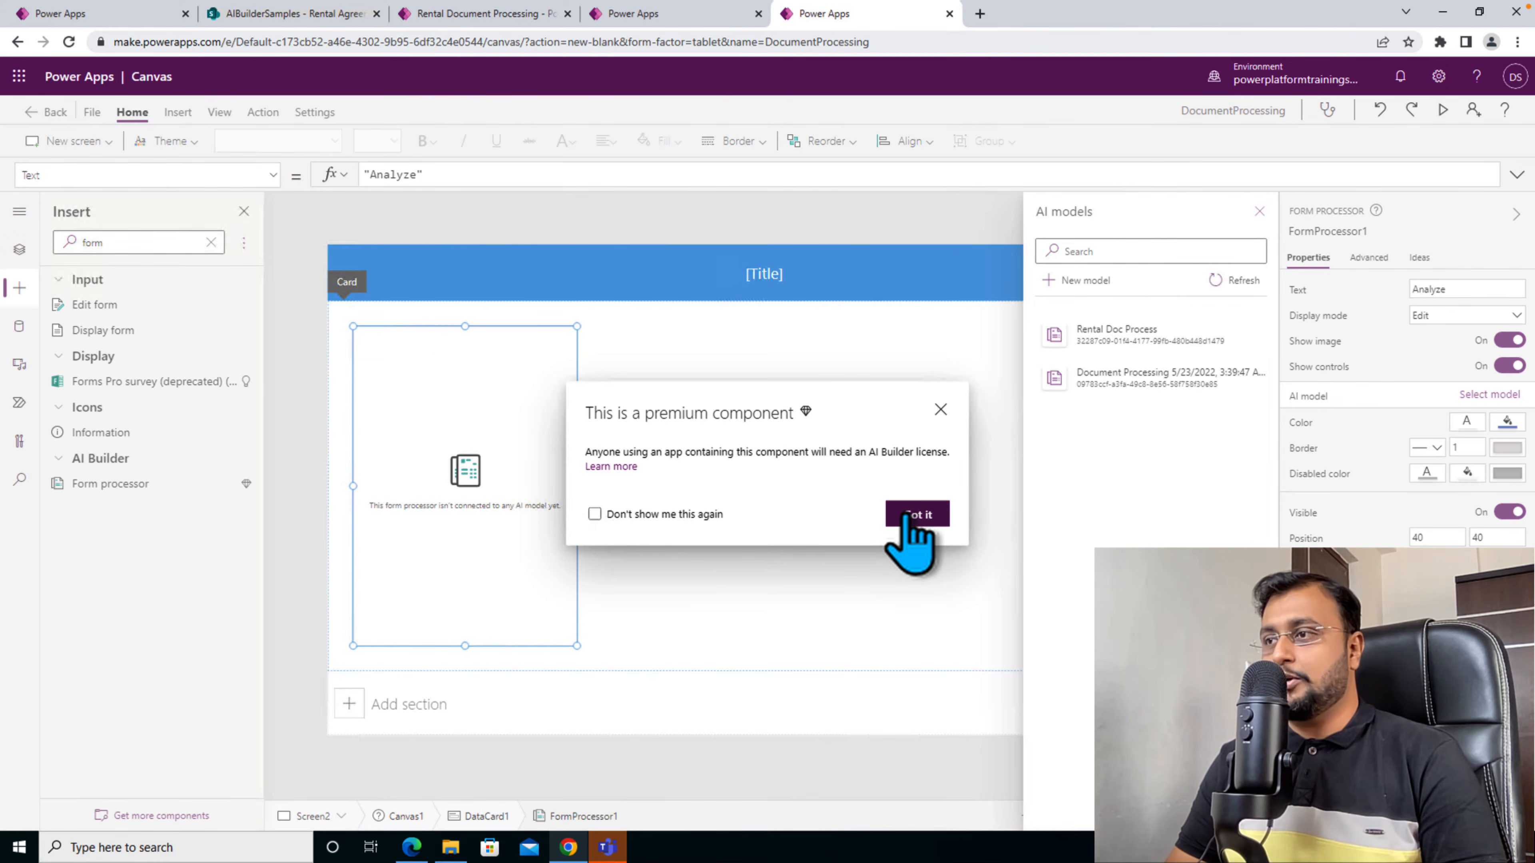
pyautogui.click(910, 517)
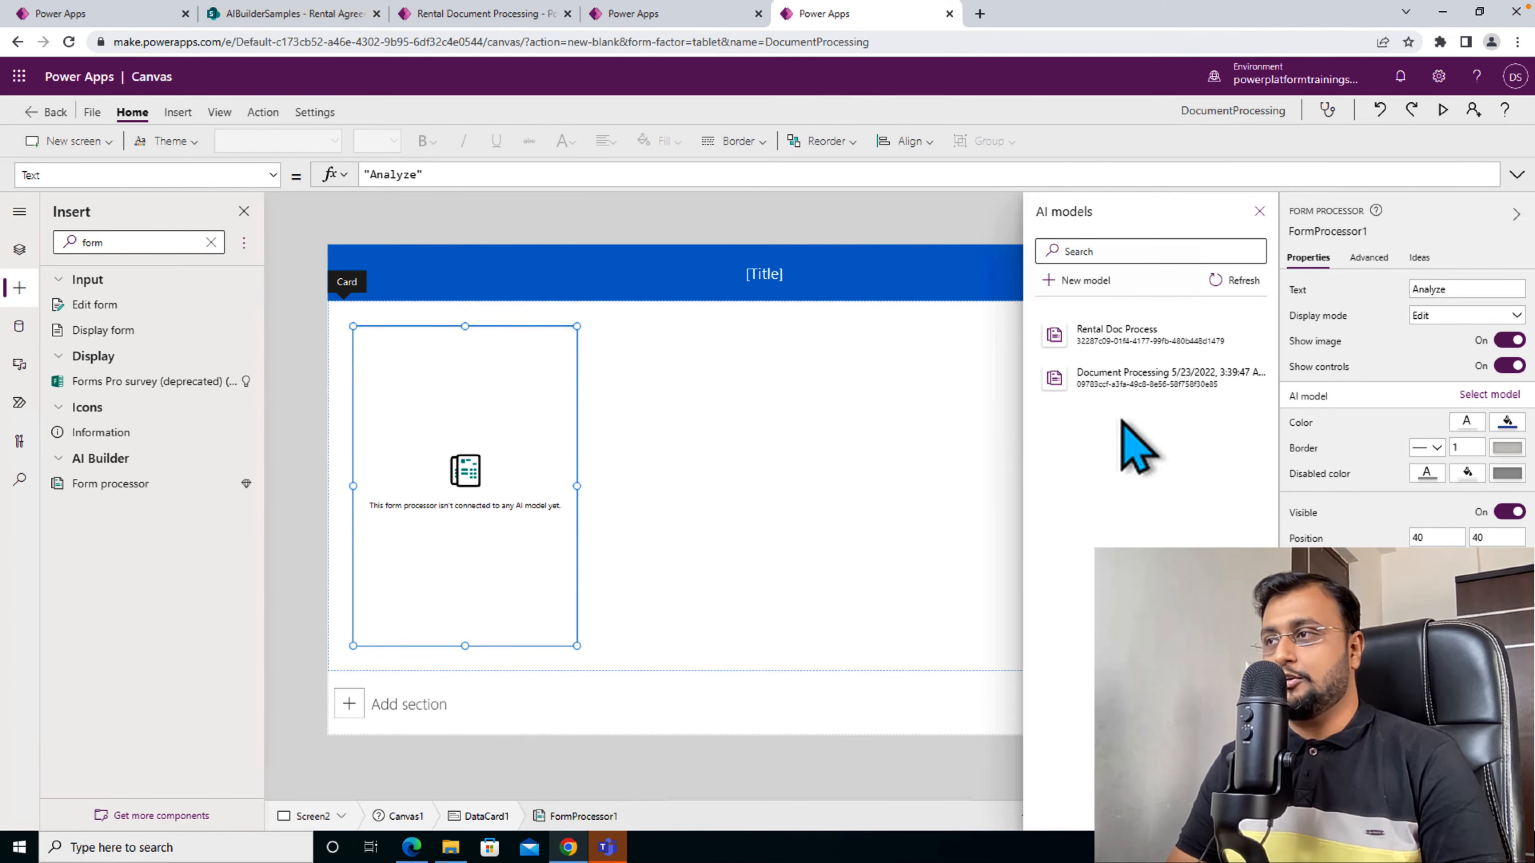
pyautogui.click(1125, 381)
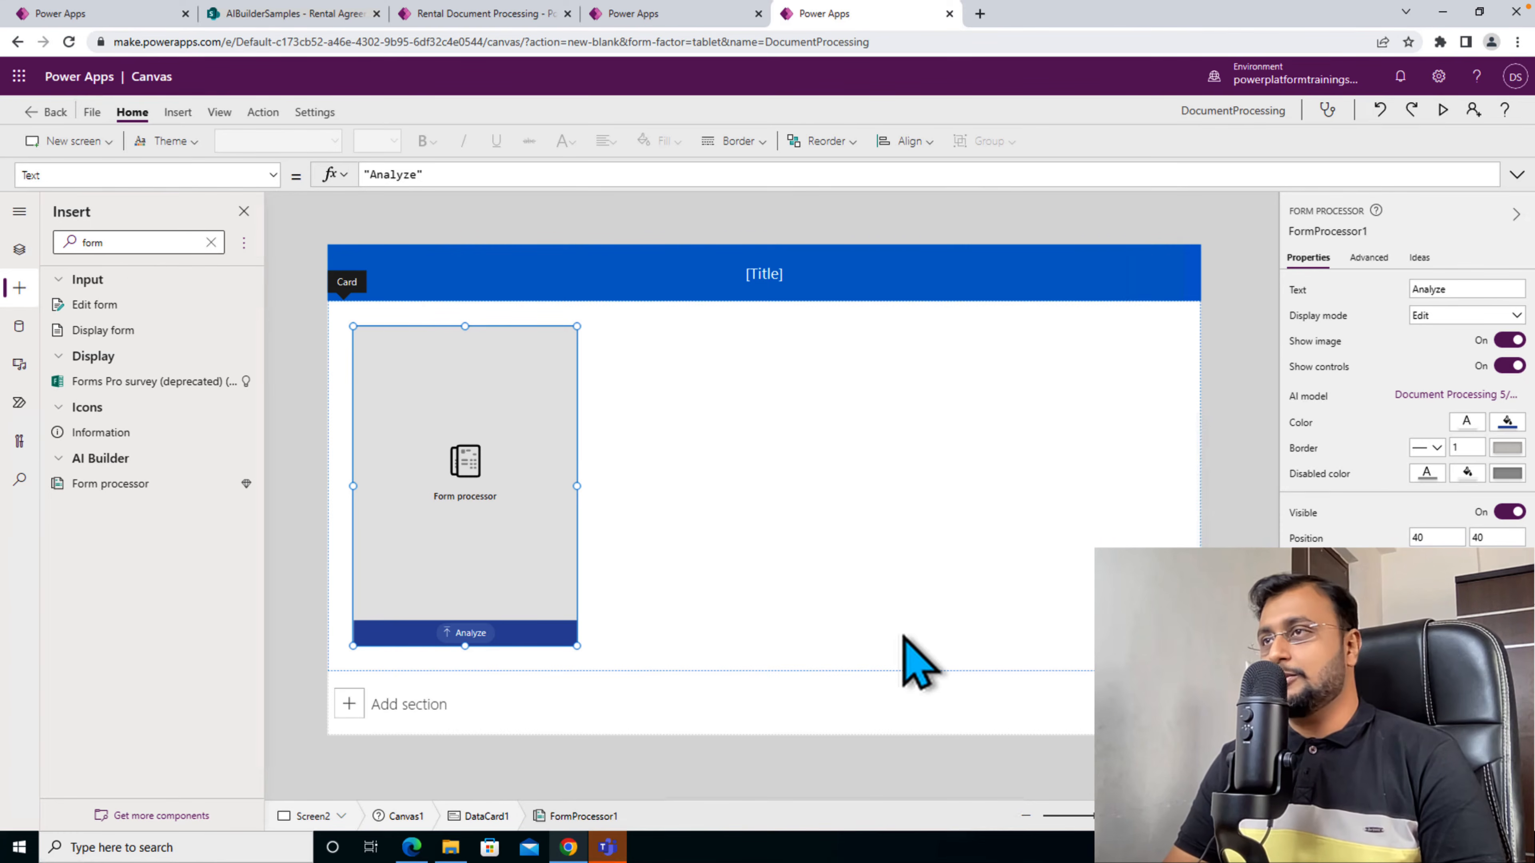
# - Review the columns of the Rental Agreements list in SharePoint and return to the DocumentProcessing app
pyautogui.click(325, 18)
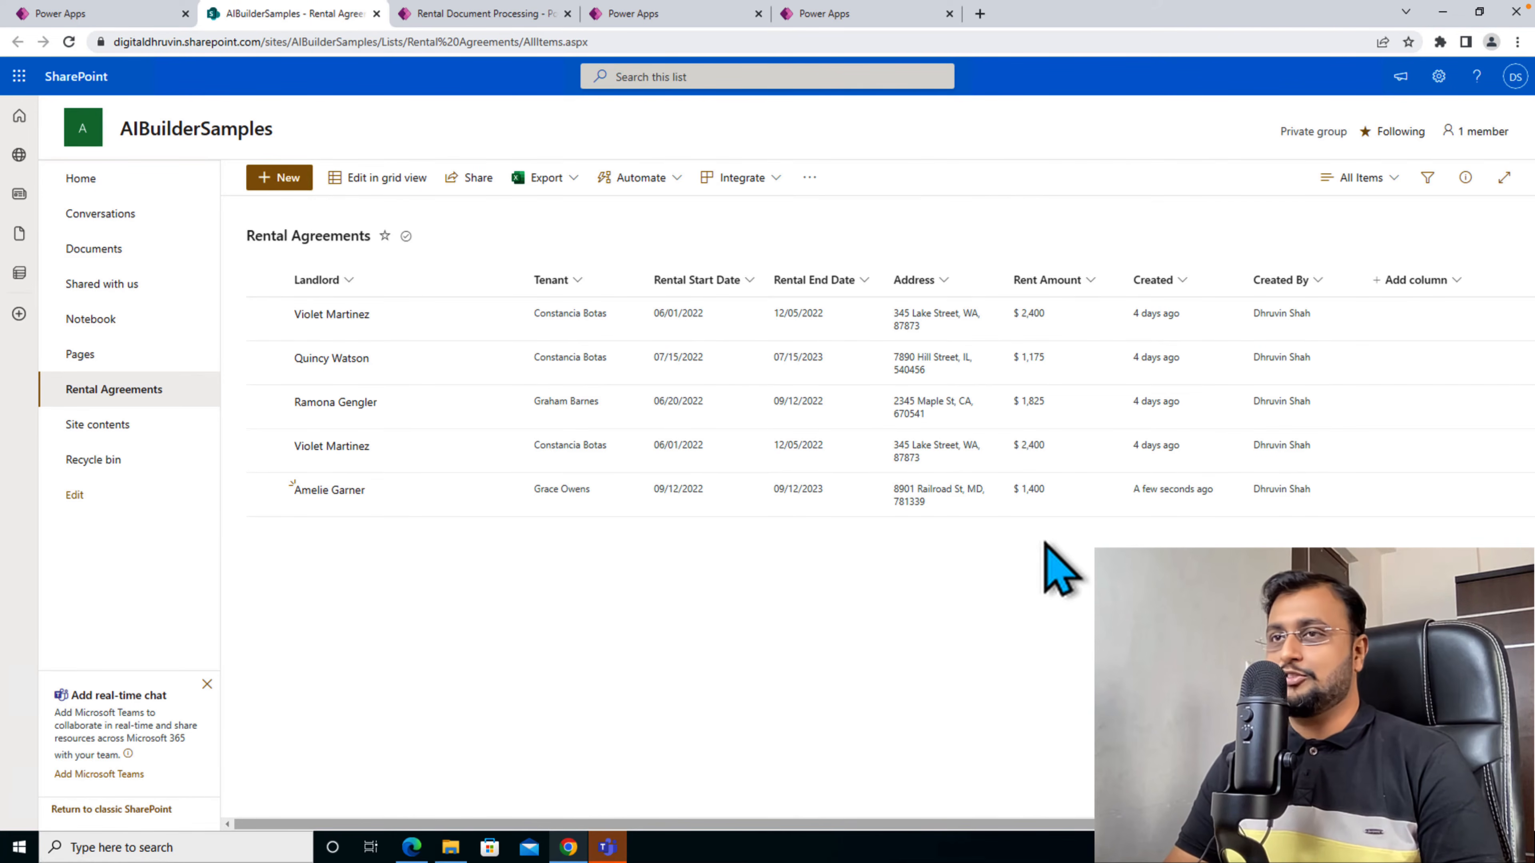
pyautogui.moveTo(476, 20)
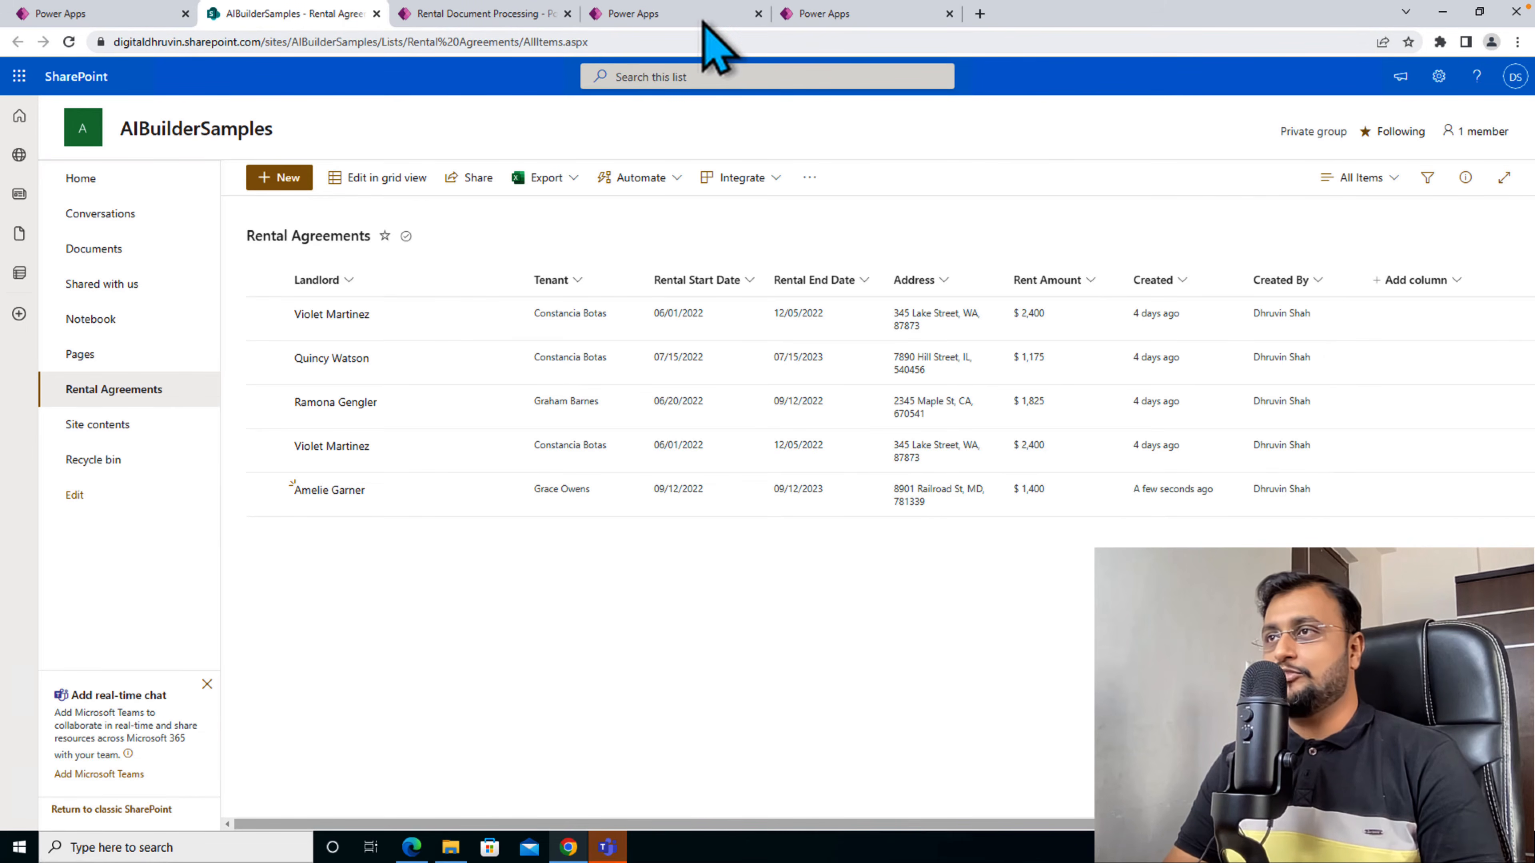
pyautogui.click(716, 45)
pyautogui.click(817, 22)
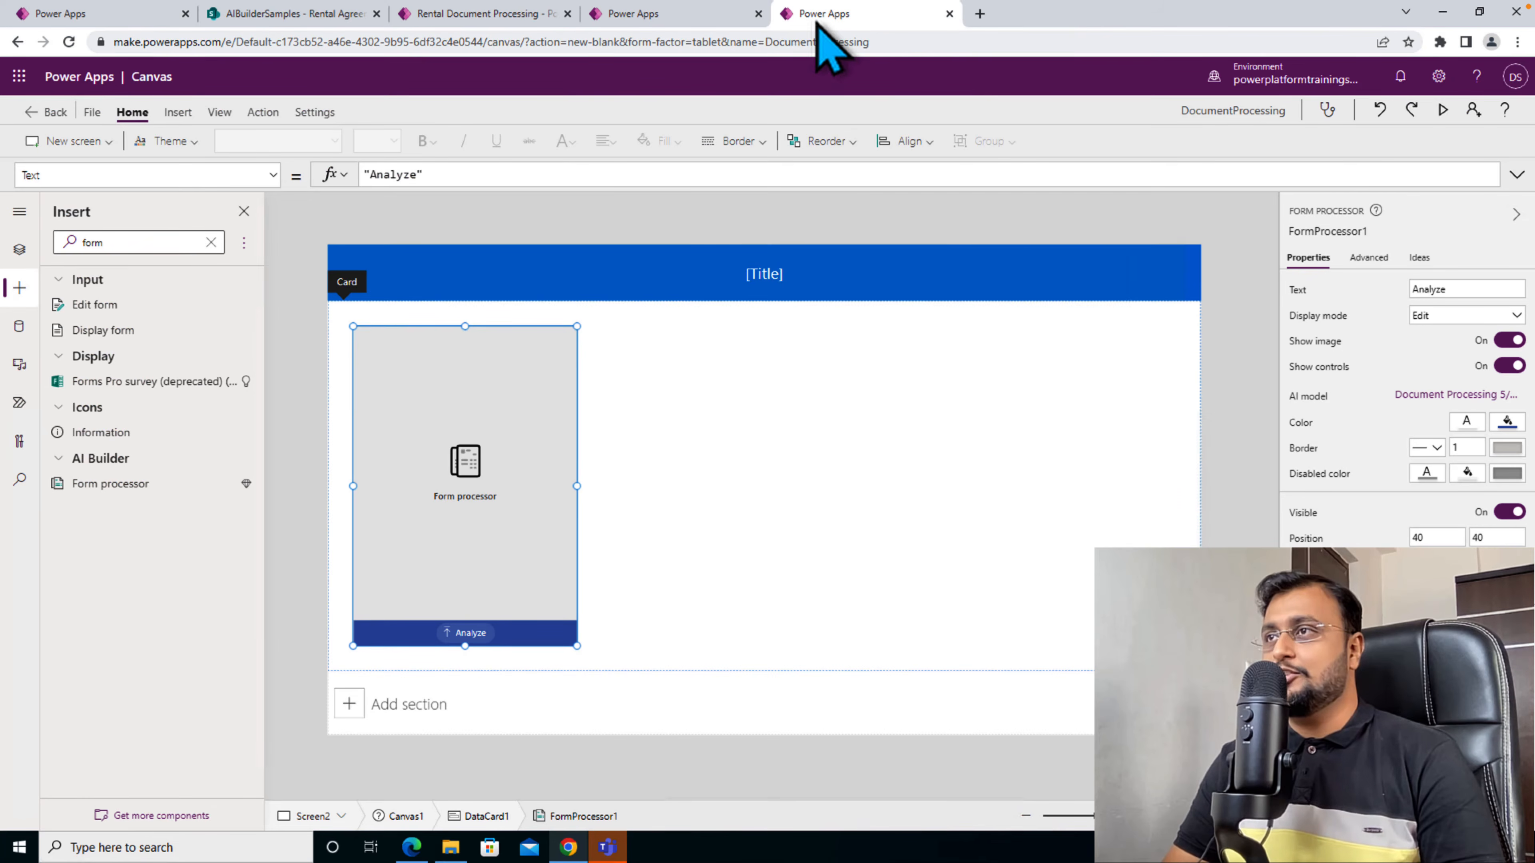
# - Insert an Edit form on the screen that contains the form processor
pyautogui.click(743, 381)
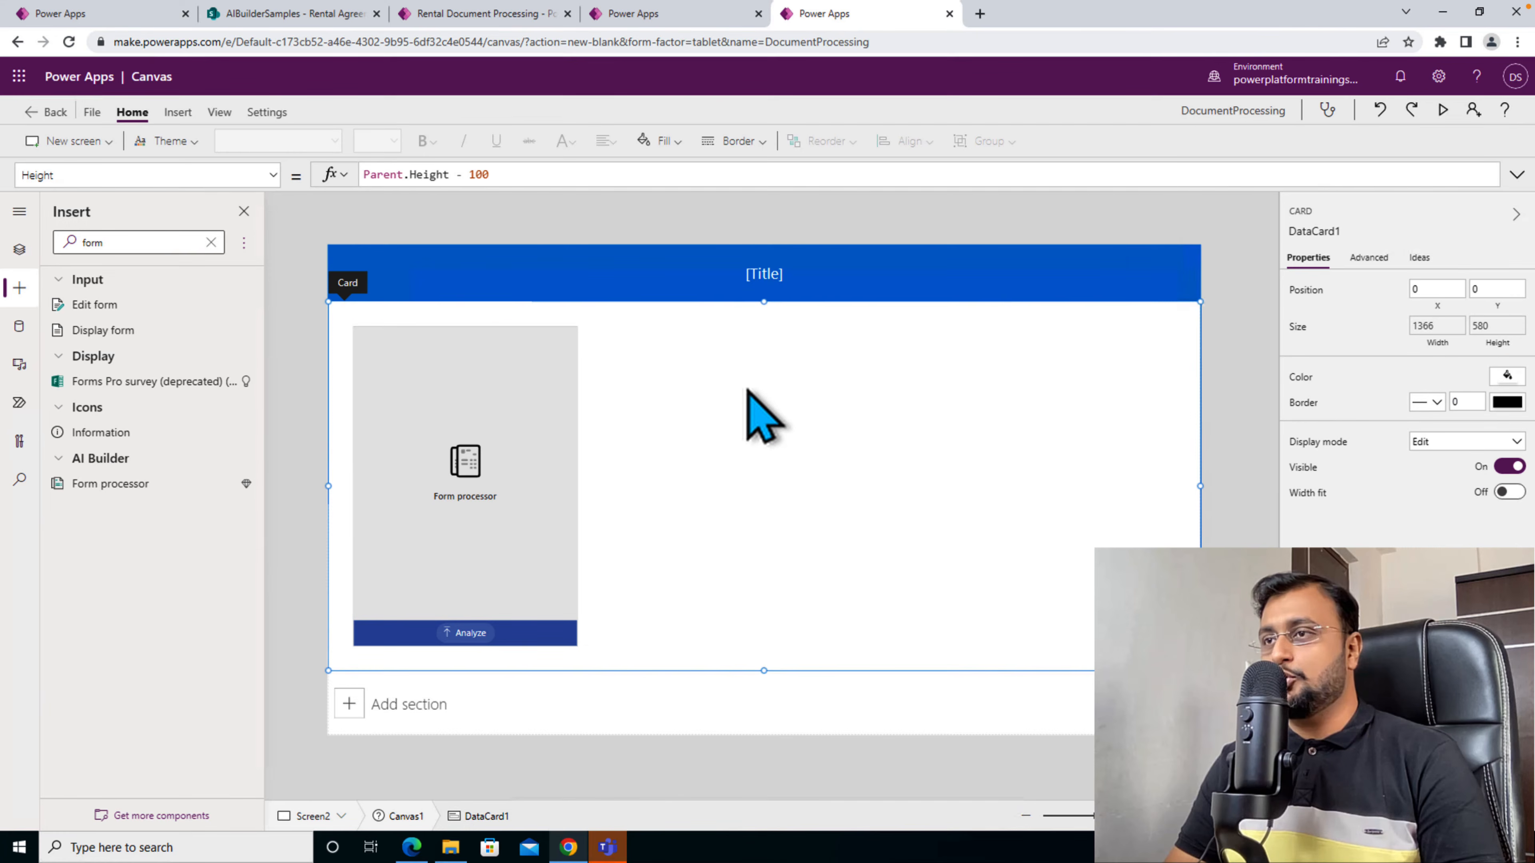
pyautogui.click(175, 112)
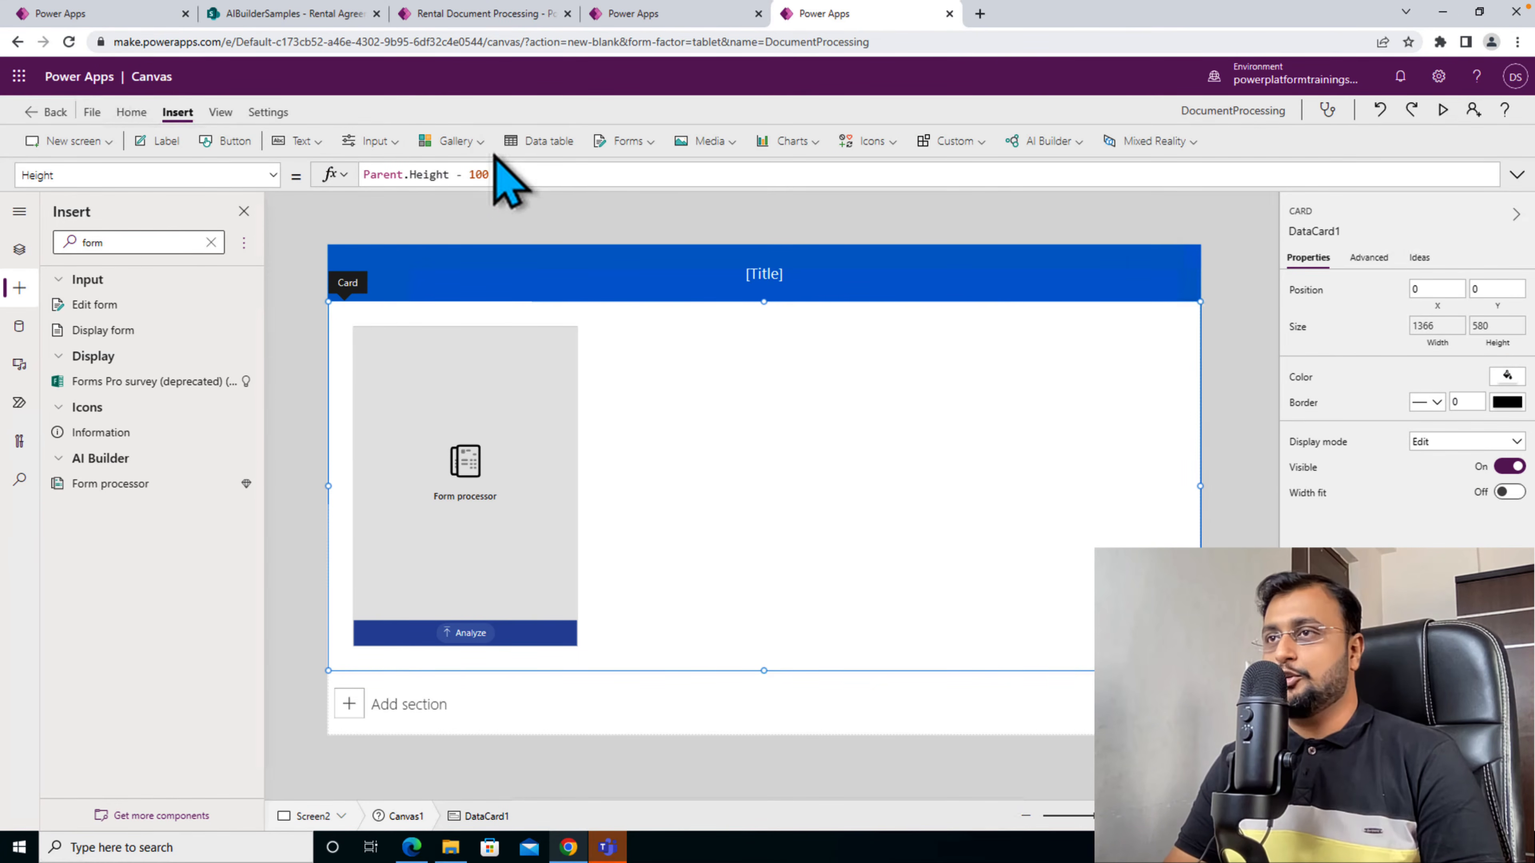
pyautogui.click(629, 142)
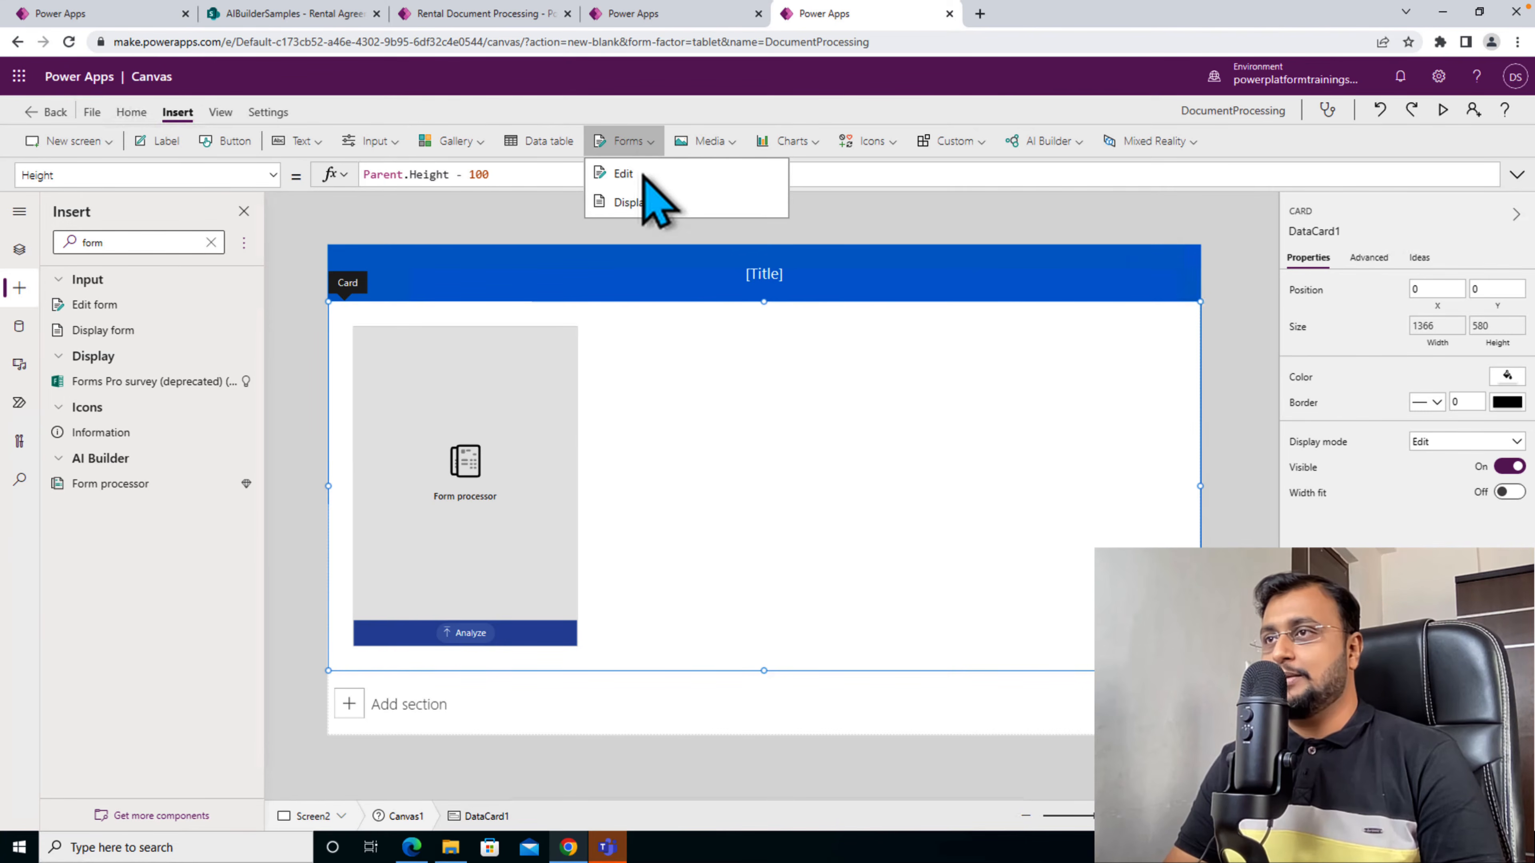
pyautogui.click(647, 181)
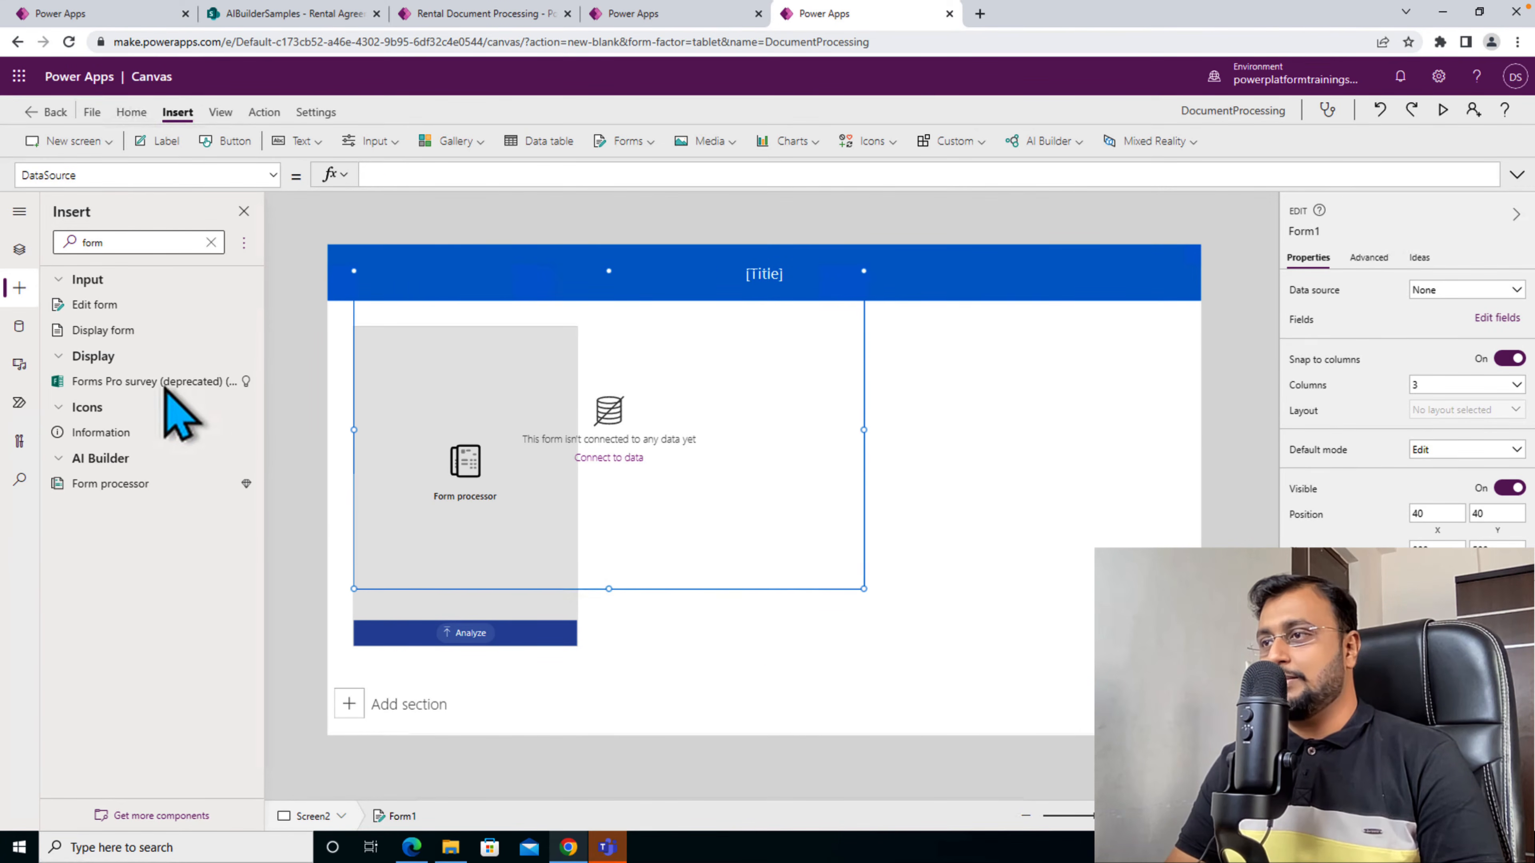
# - Add the Rental Agreements list from the AIBuilderSamples SharePoint site as a data source and connect the edit form to it
pyautogui.click(19, 328)
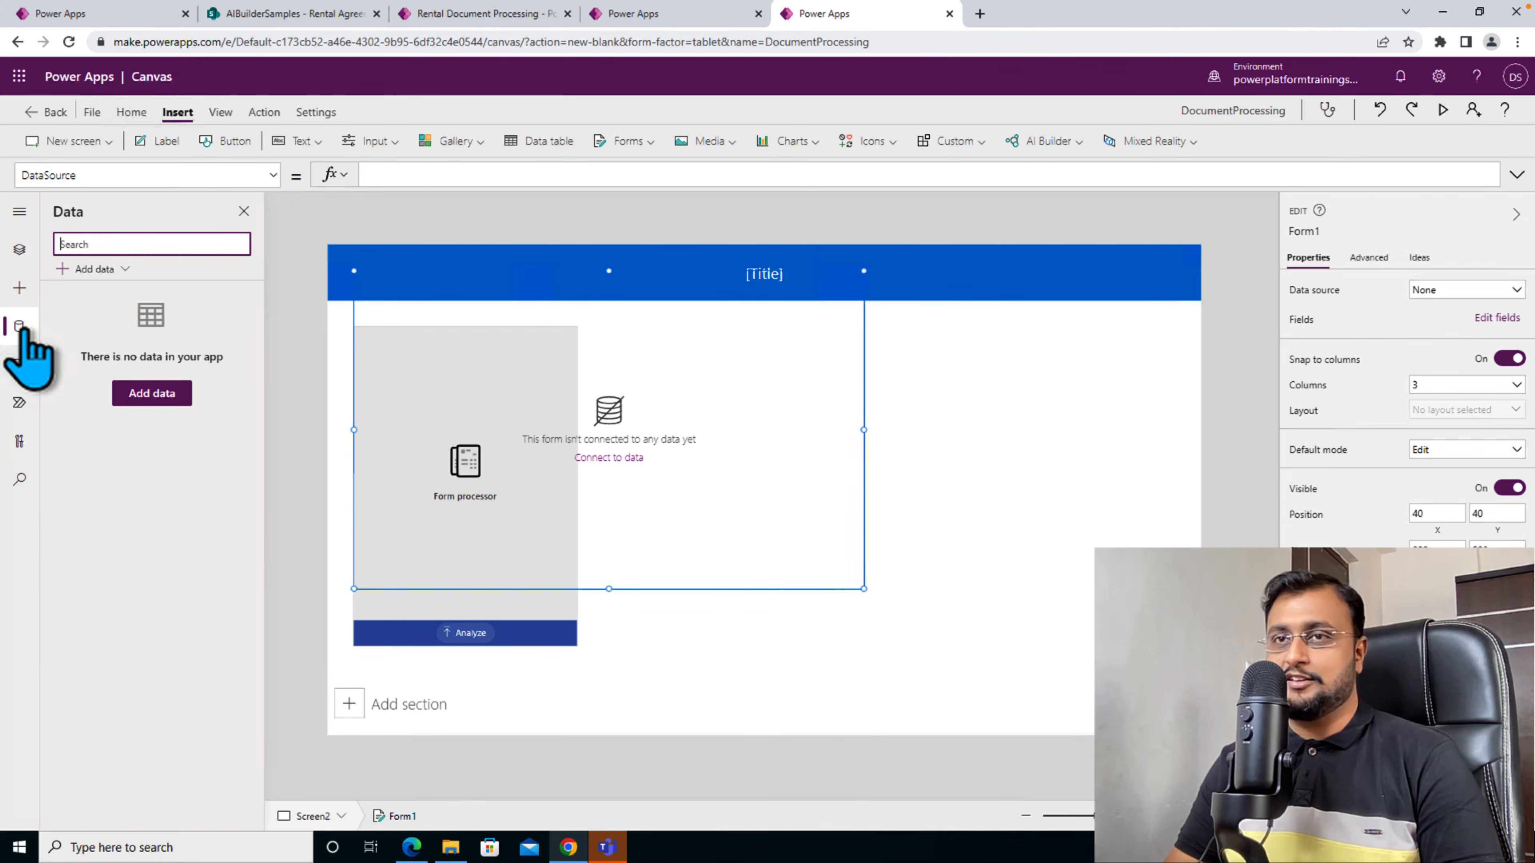
pyautogui.click(95, 269)
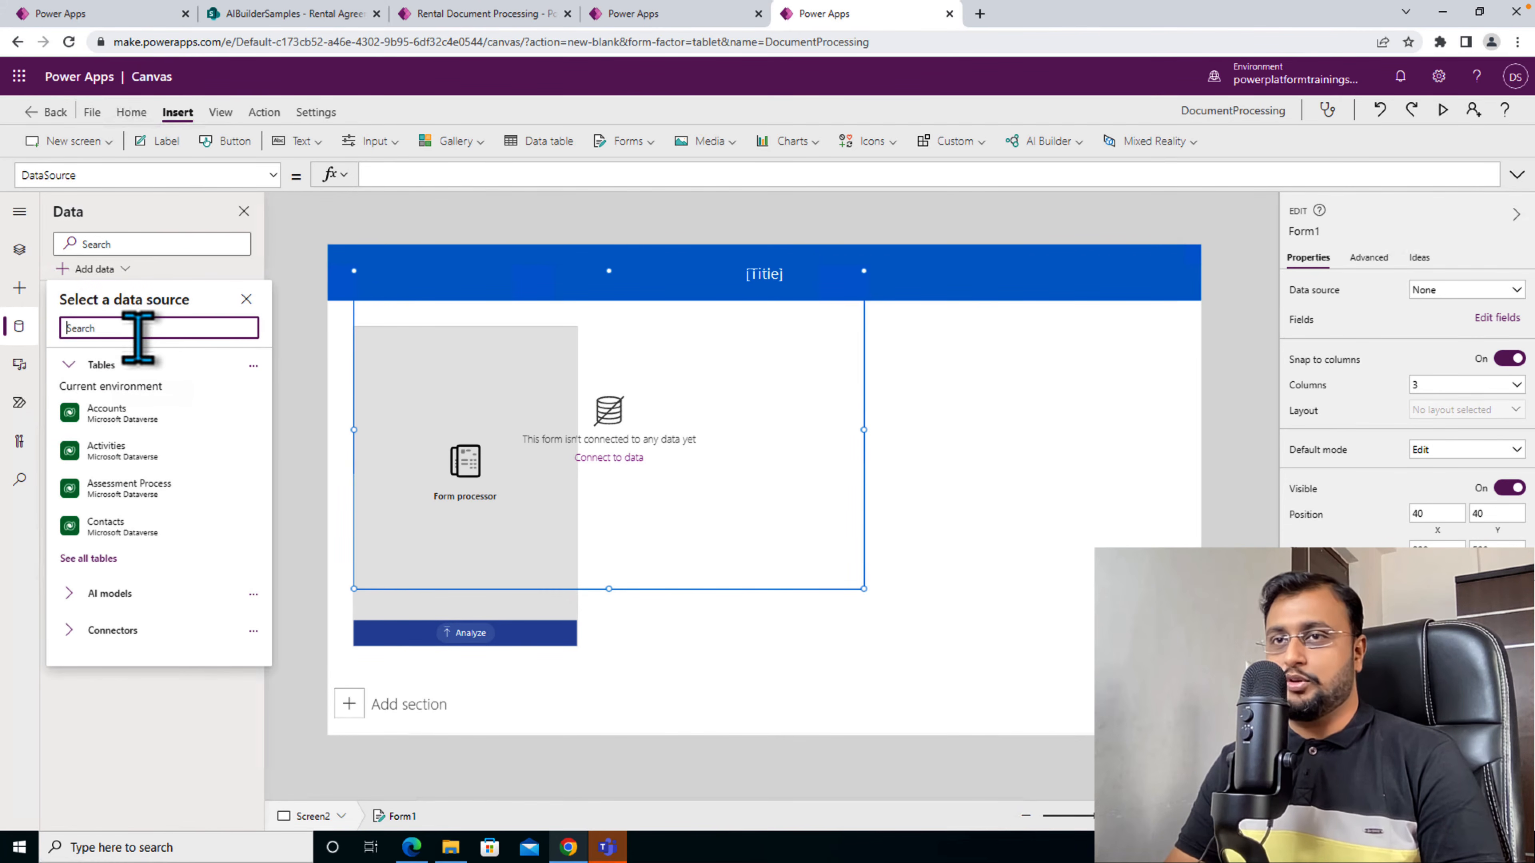
pyautogui.write('sharepoin')
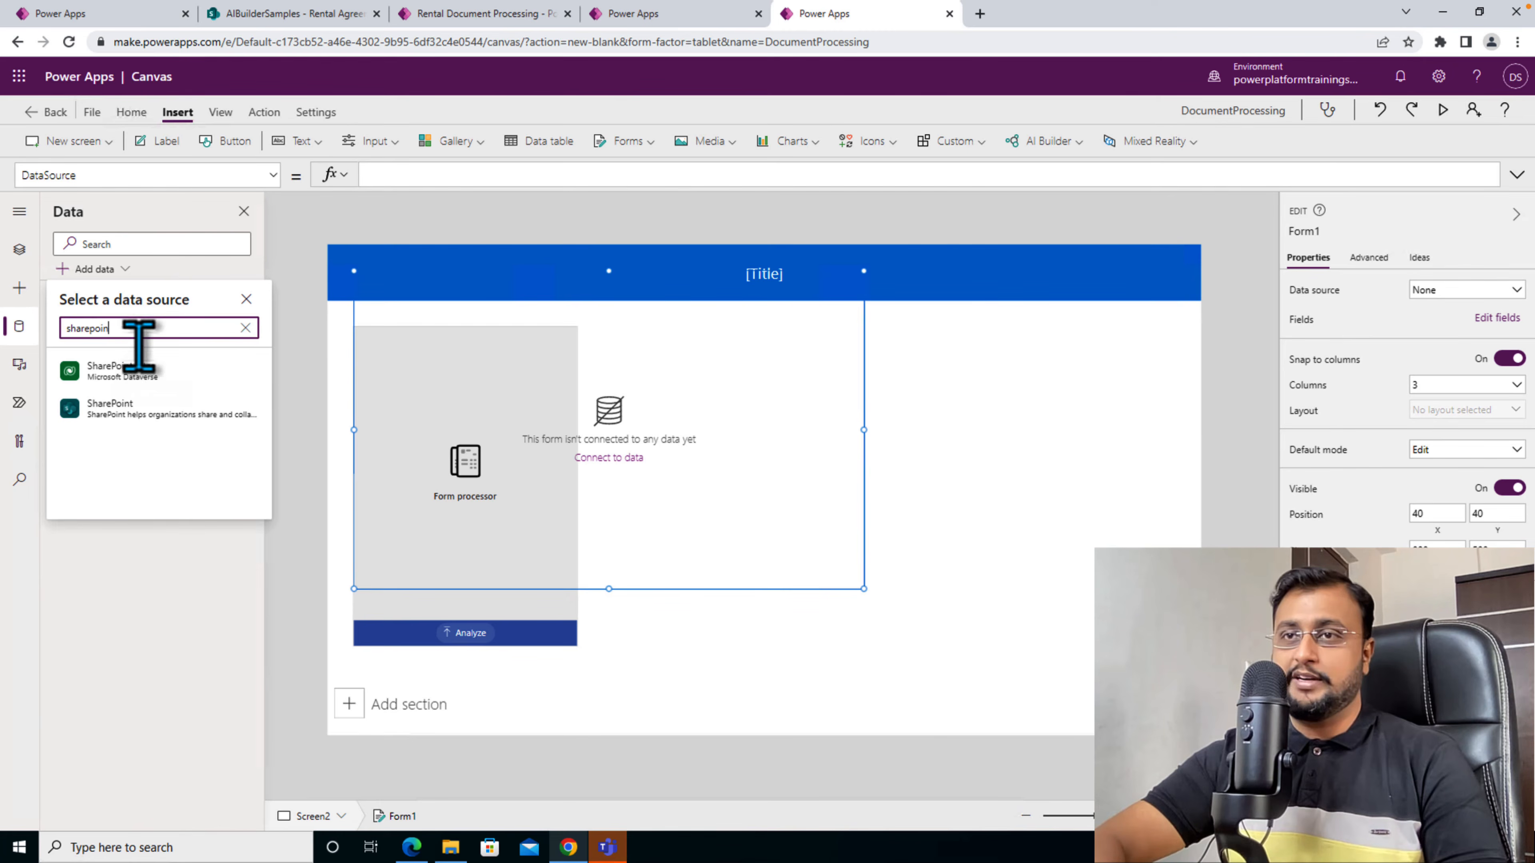
pyautogui.click(130, 409)
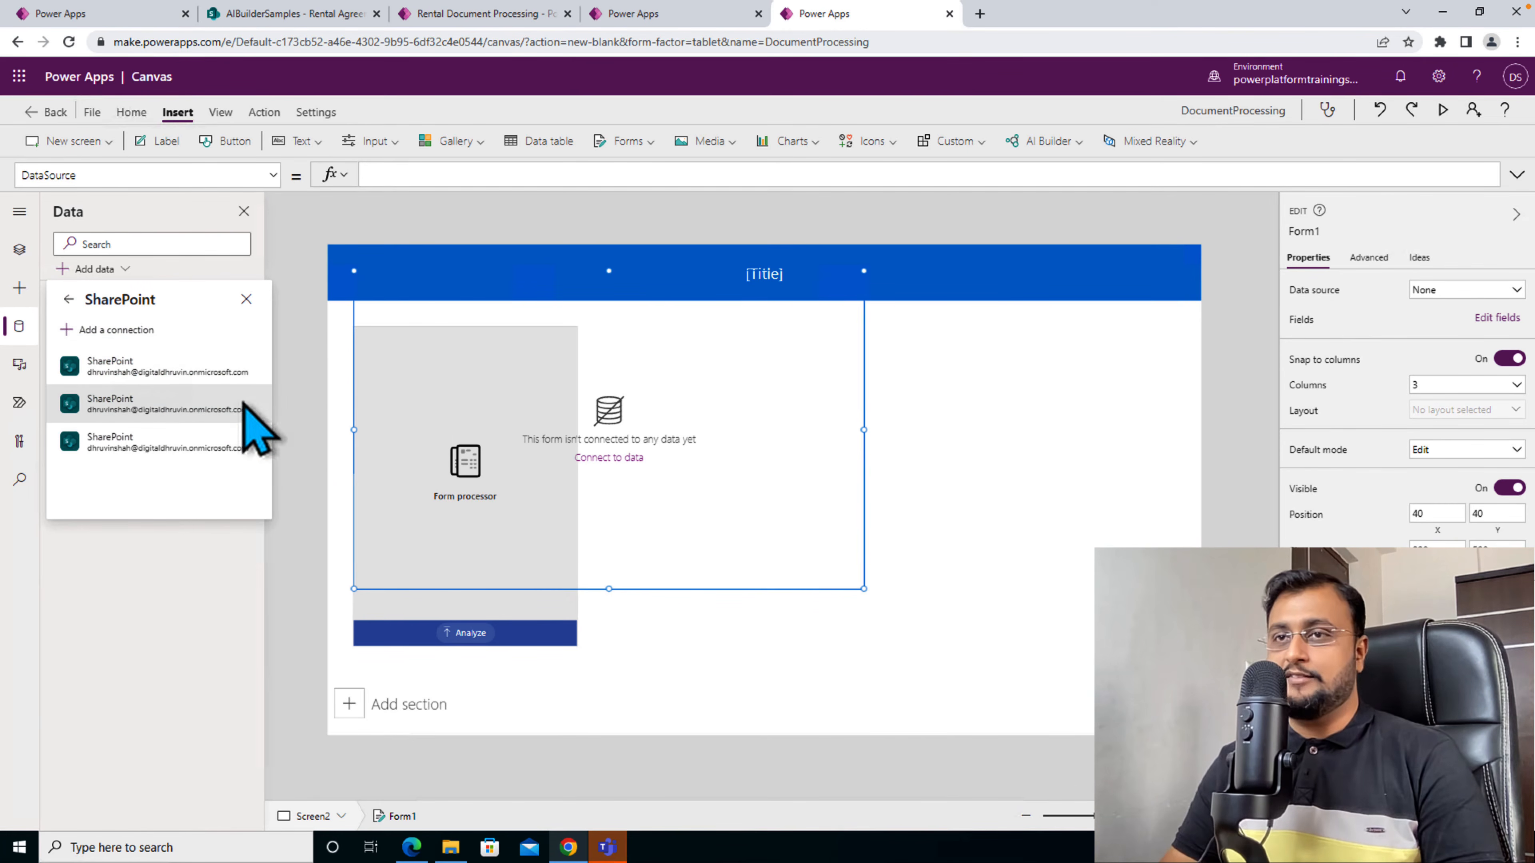
pyautogui.click(198, 400)
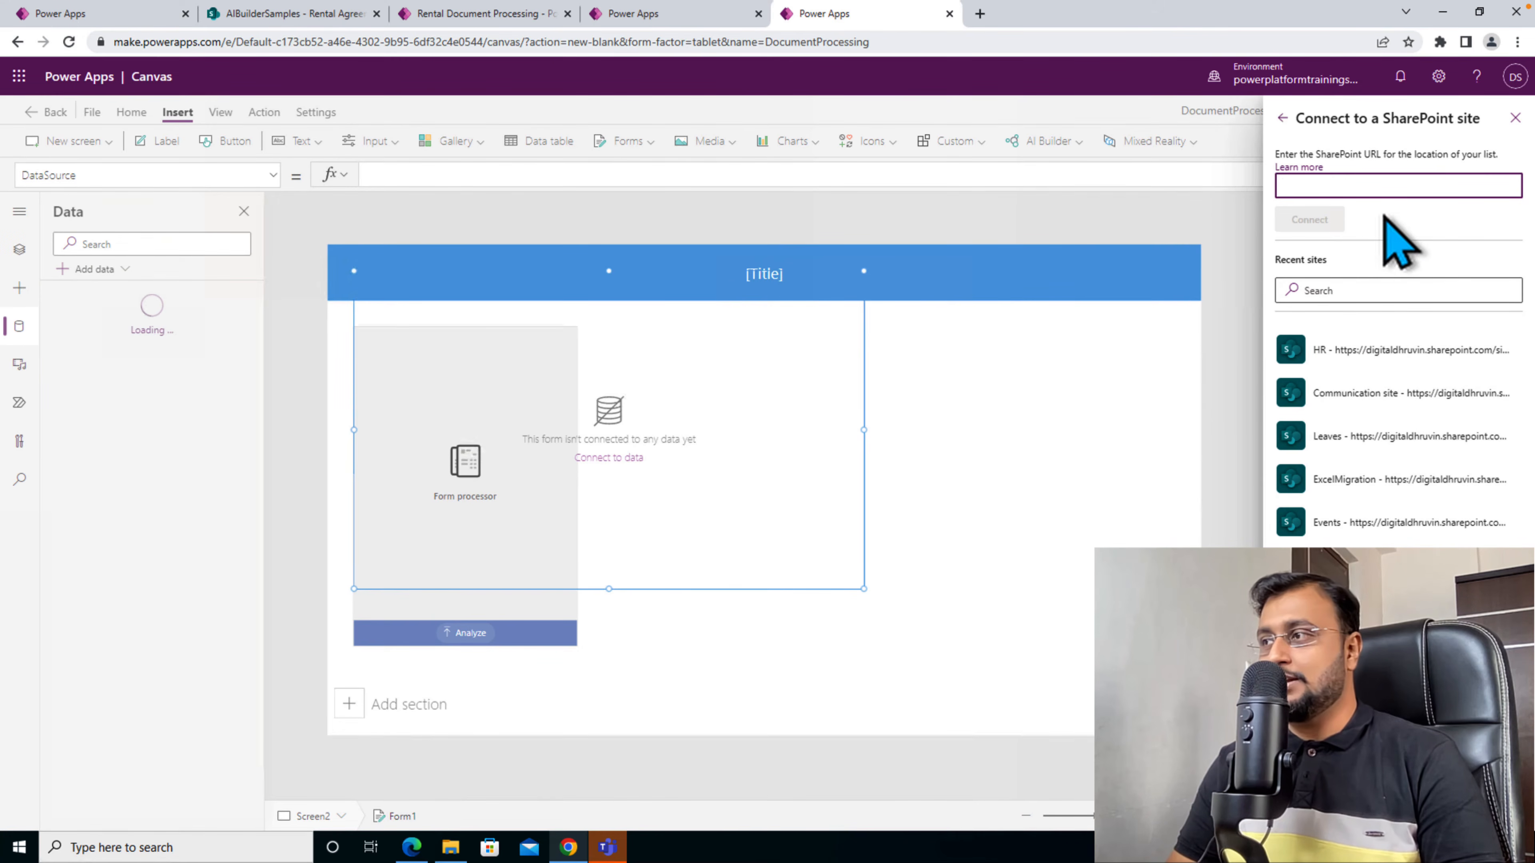
pyautogui.moveTo(266, 17)
pyautogui.hotkey('ctrl', 'v')
pyautogui.click(1318, 220)
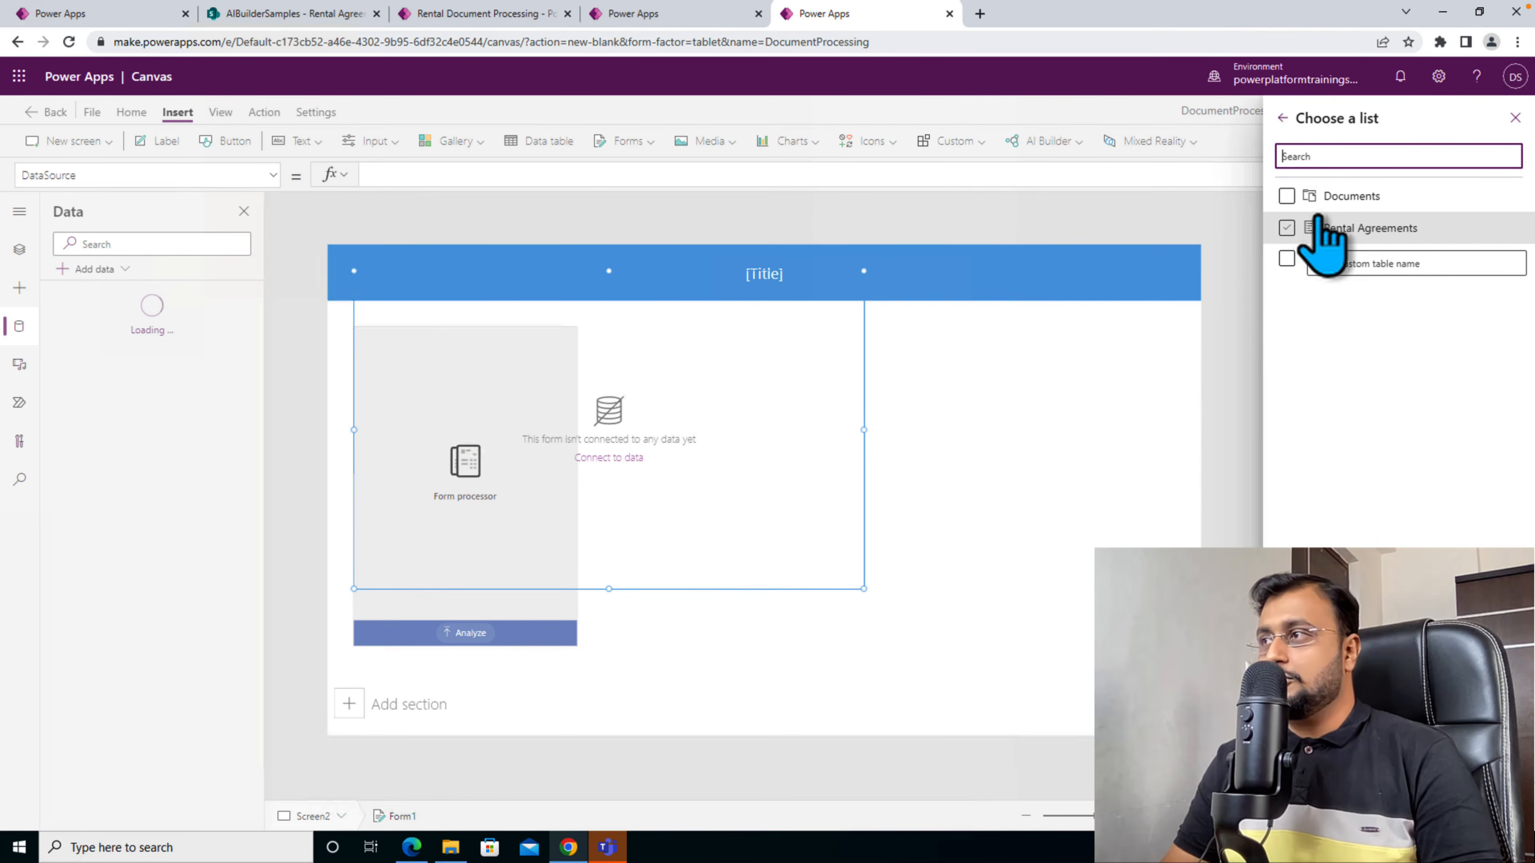
pyautogui.click(1361, 232)
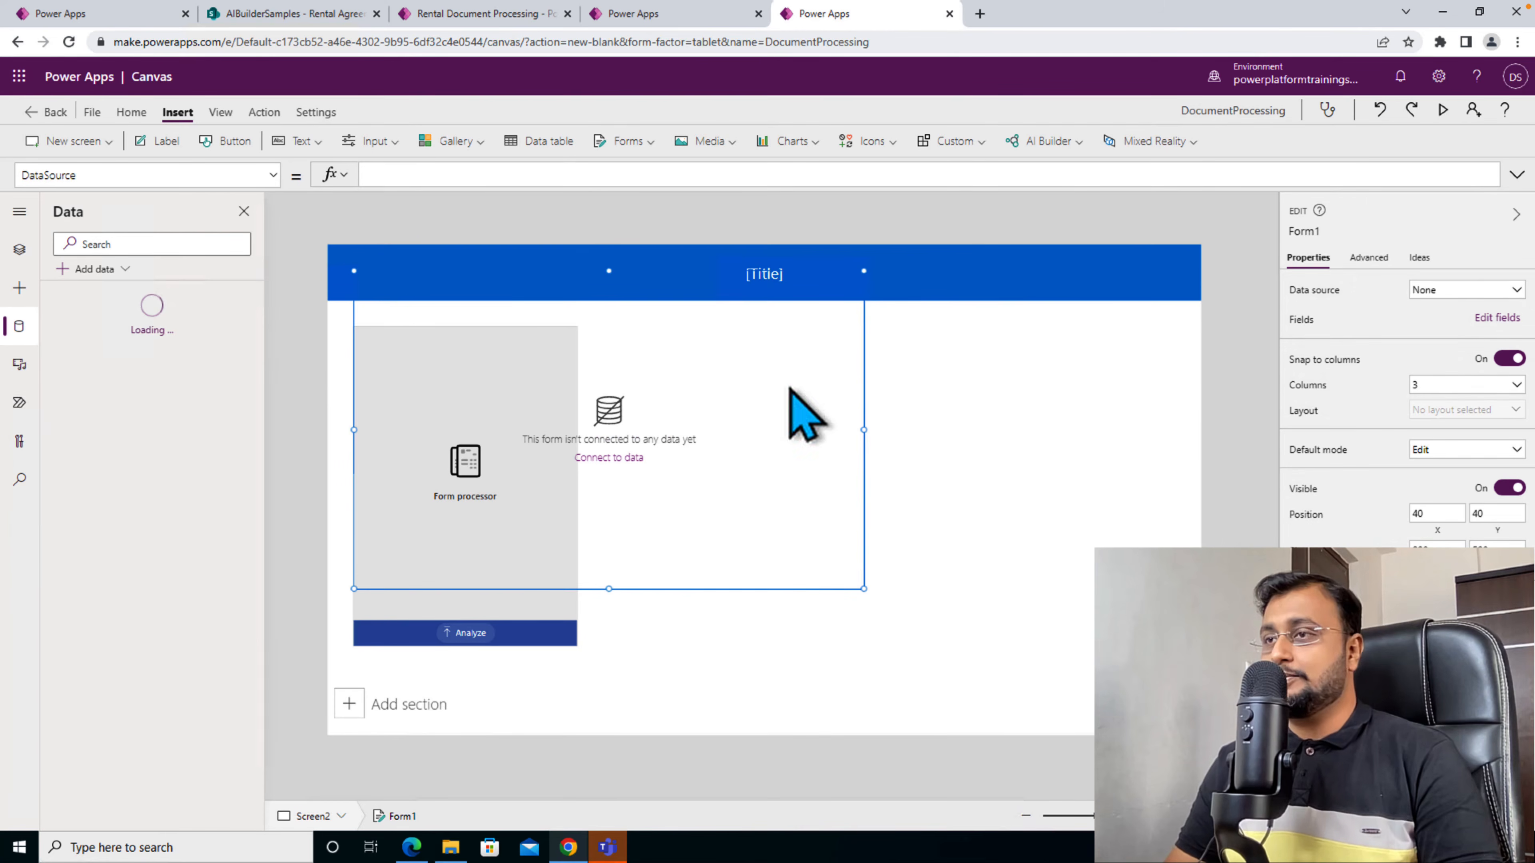
pyautogui.click(1498, 296)
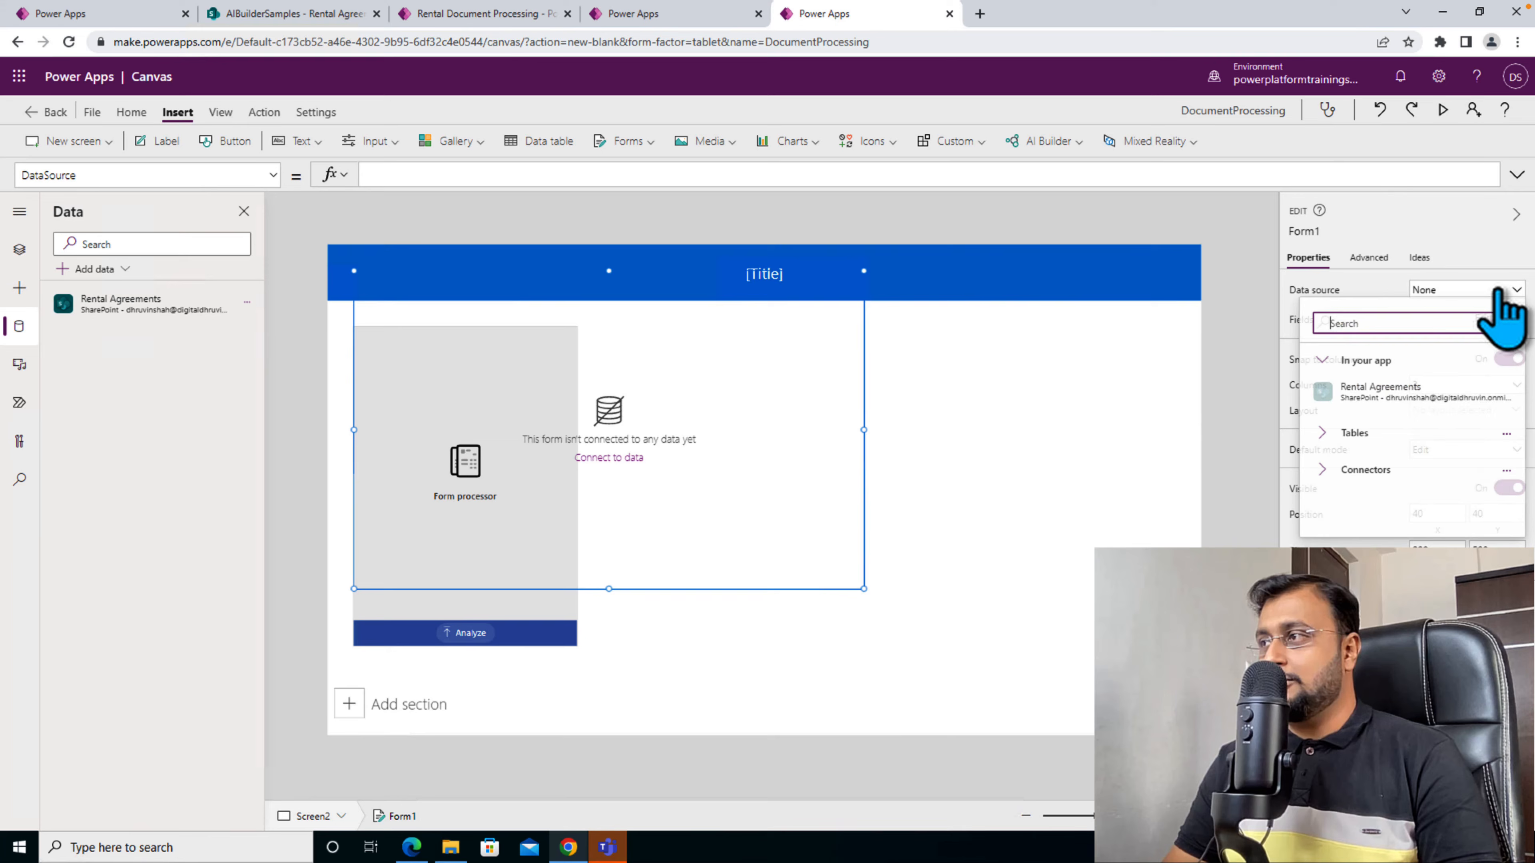
pyautogui.click(1396, 400)
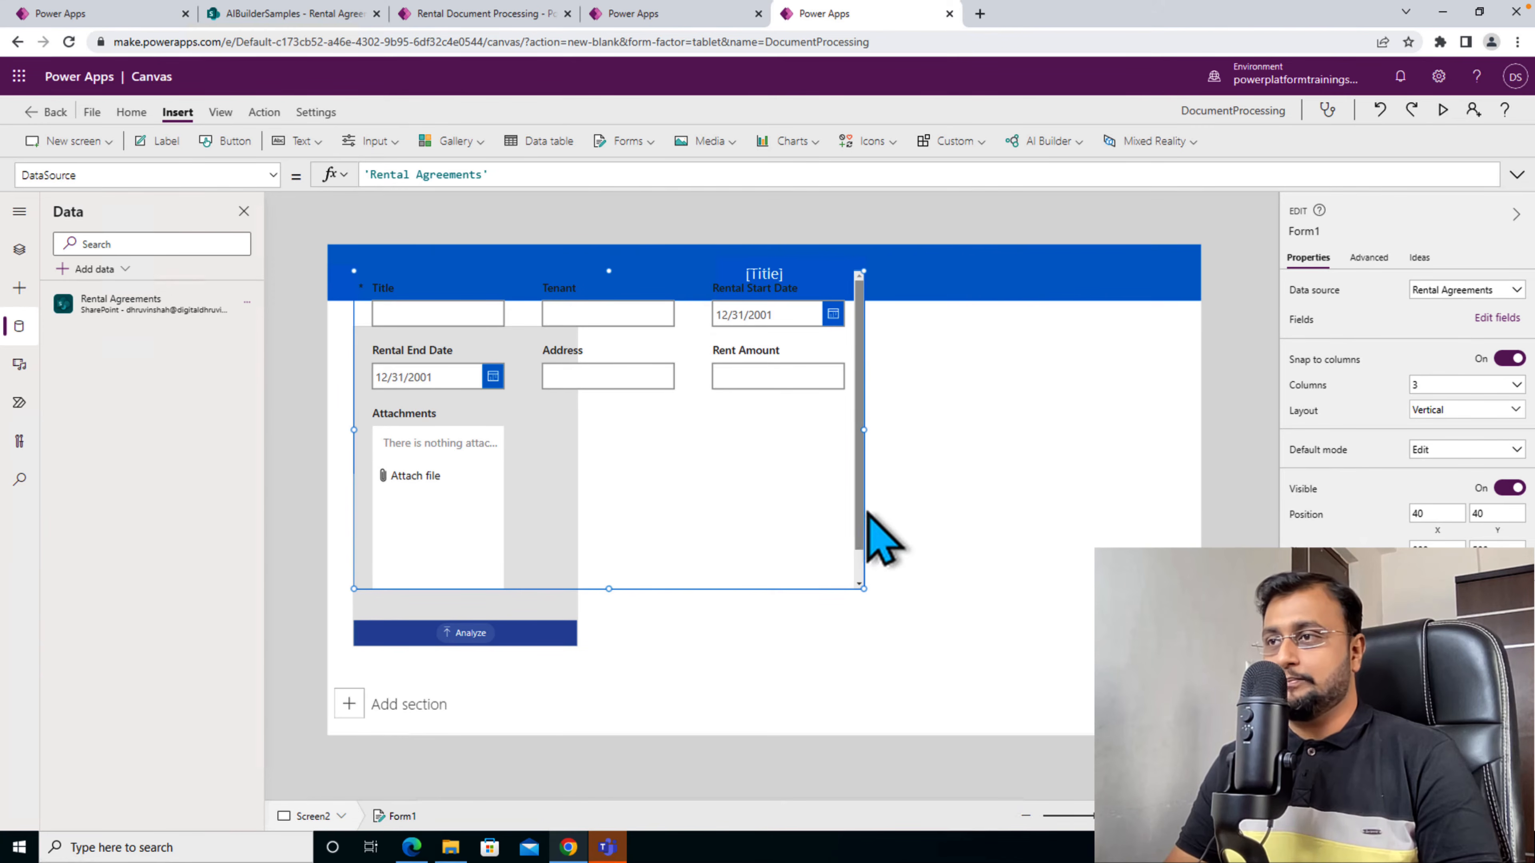
# - Move the edit form beside the form processor and delete its Attachments card
pyautogui.moveTo(417, 516); pyautogui.dragTo(689, 565)
pyautogui.click(692, 527)
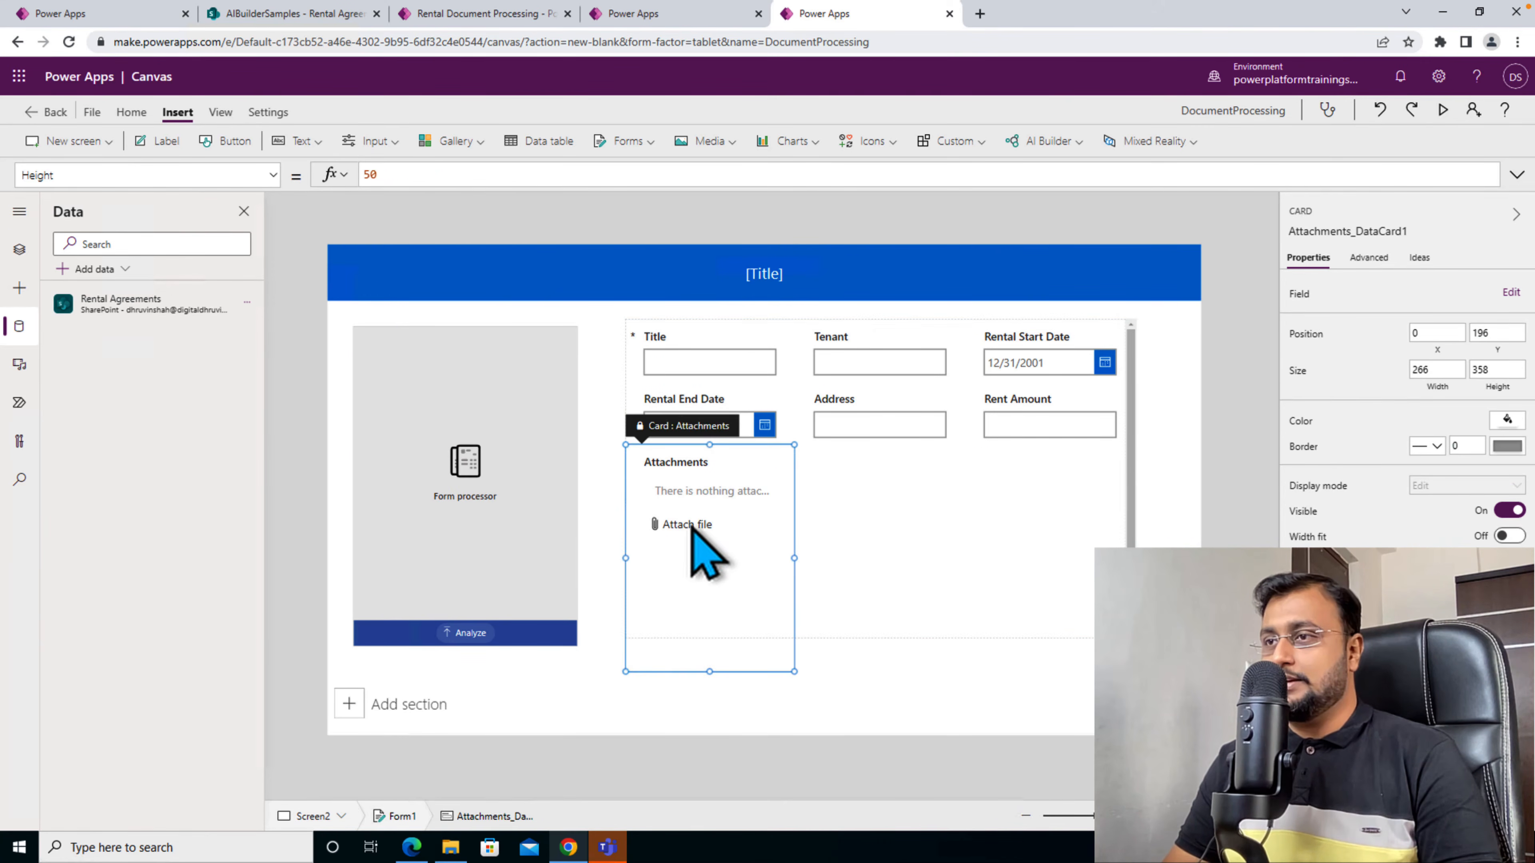
pyautogui.press('Delete')
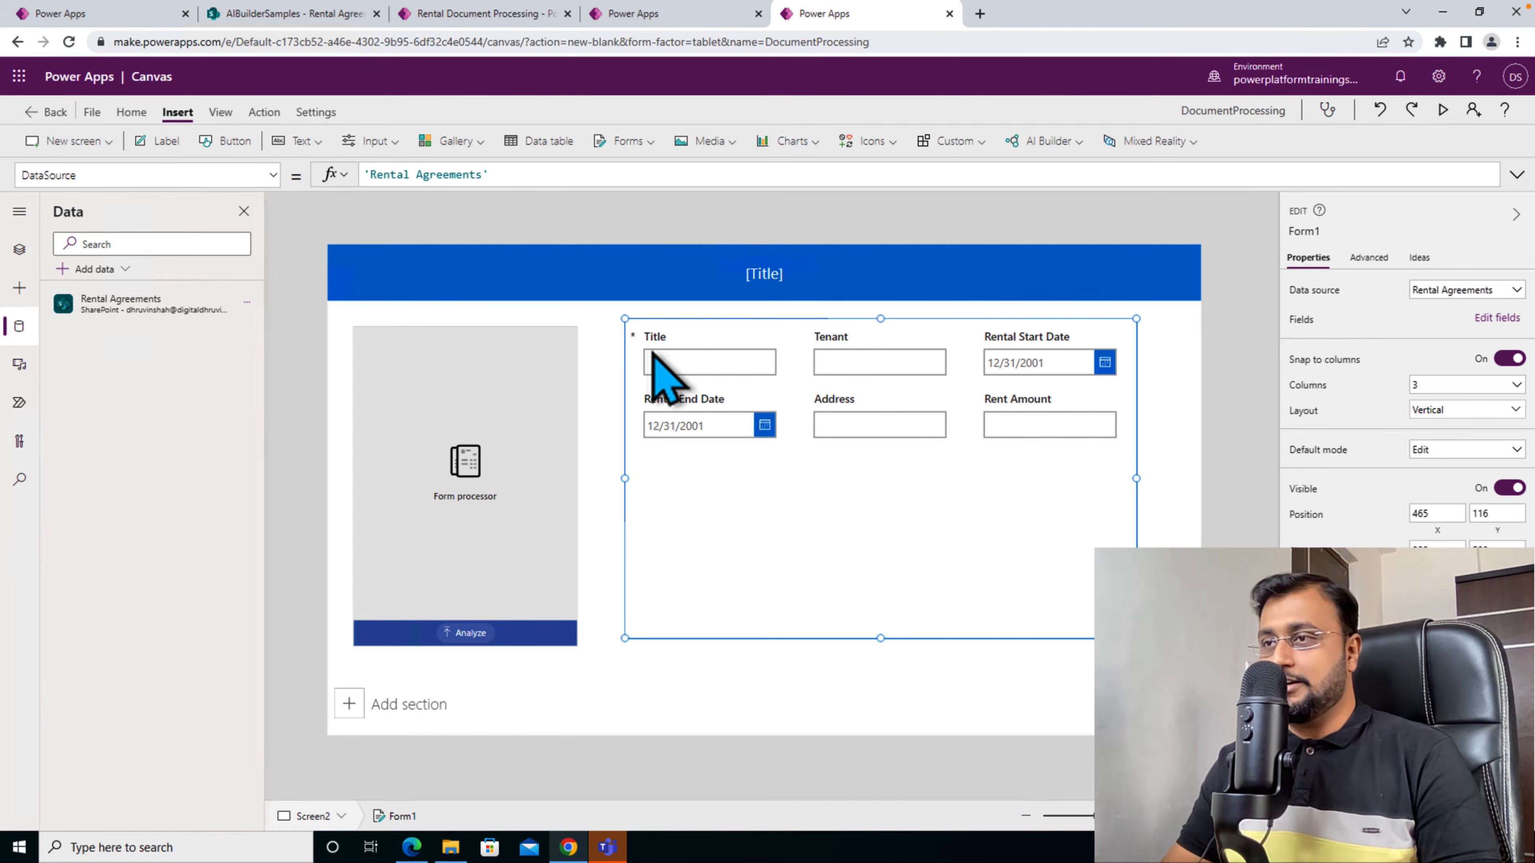
# - Switch to the finished Rental Document Processing app and examine the Default formula of the Landlord card and the form processor it refers to
pyautogui.click(718, 364)
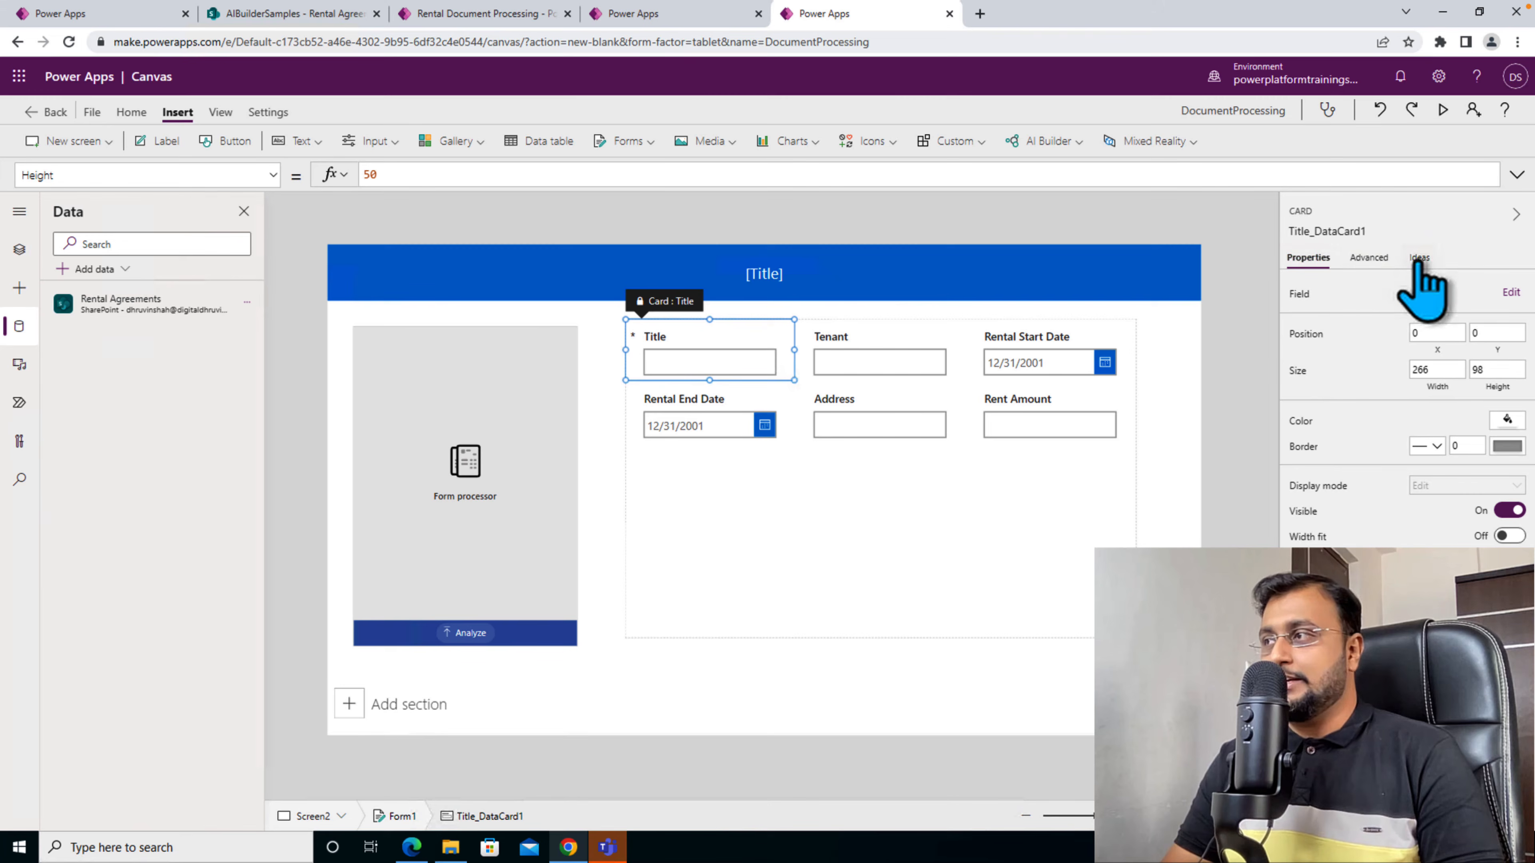
pyautogui.click(1372, 259)
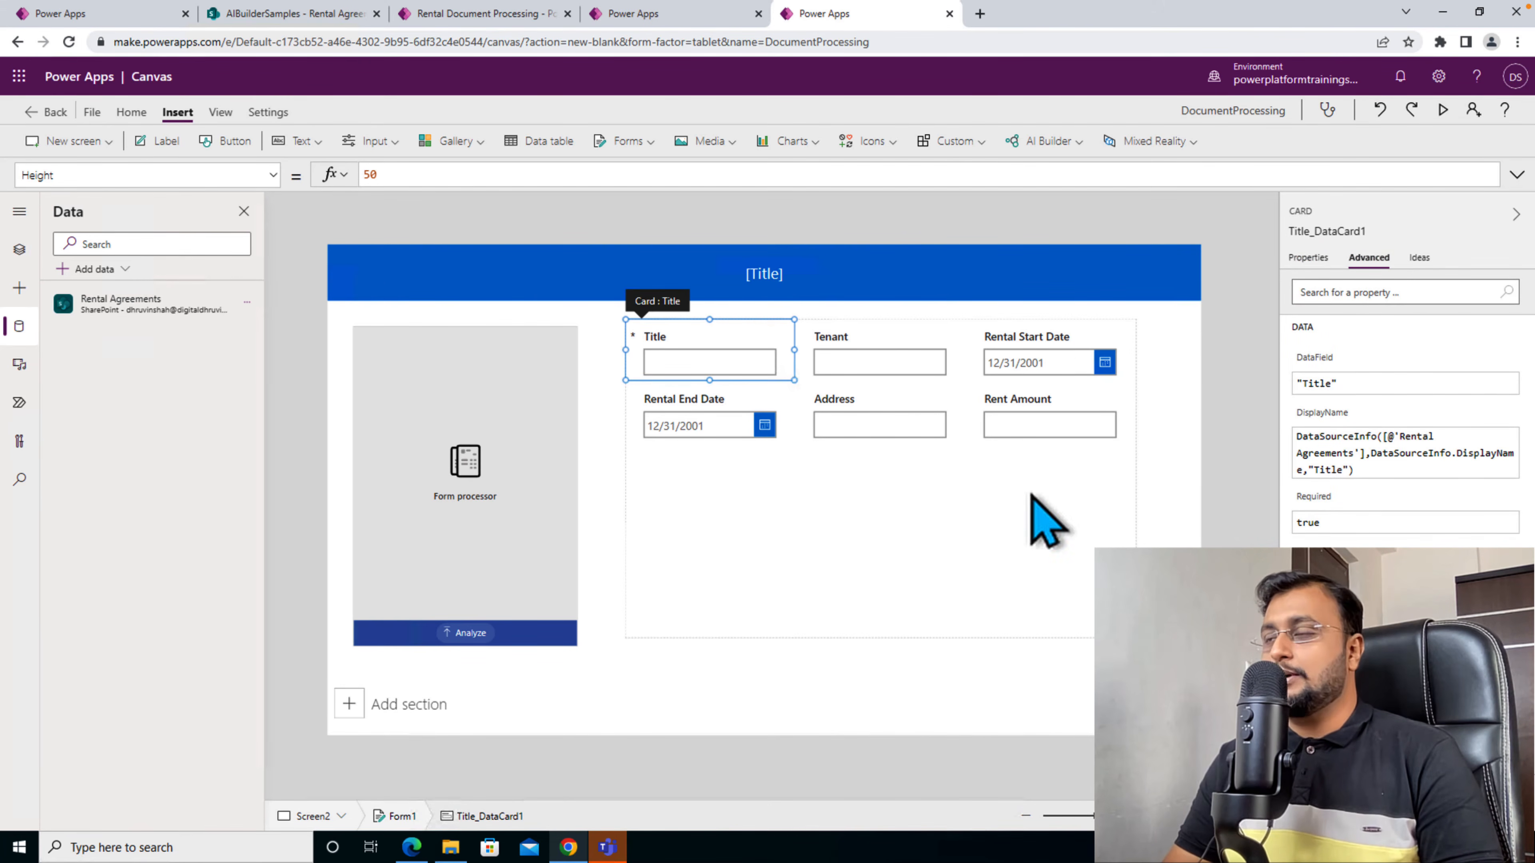
pyautogui.click(128, 18)
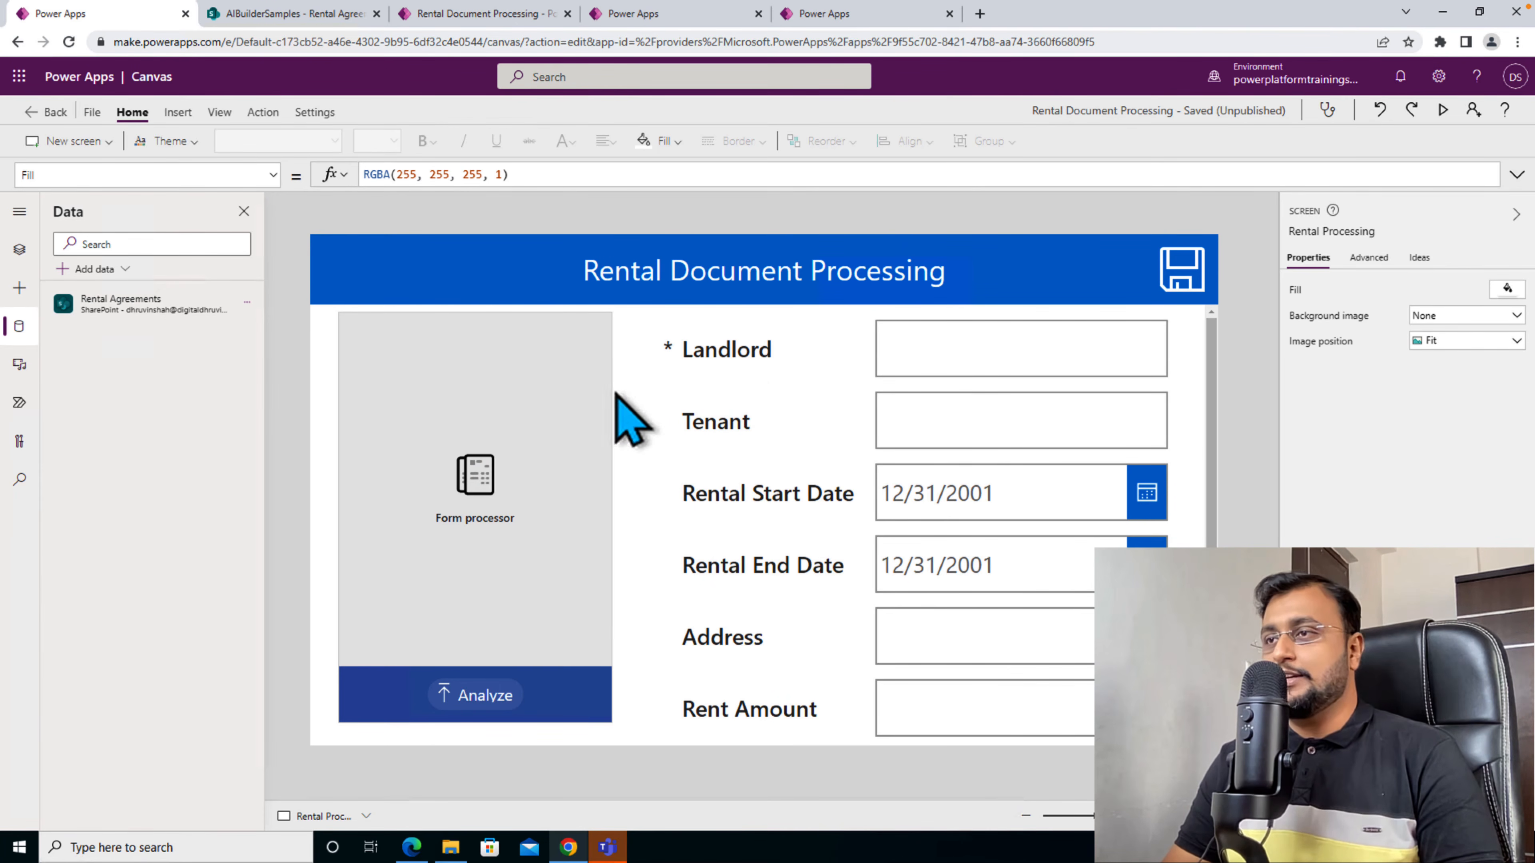
pyautogui.click(736, 363)
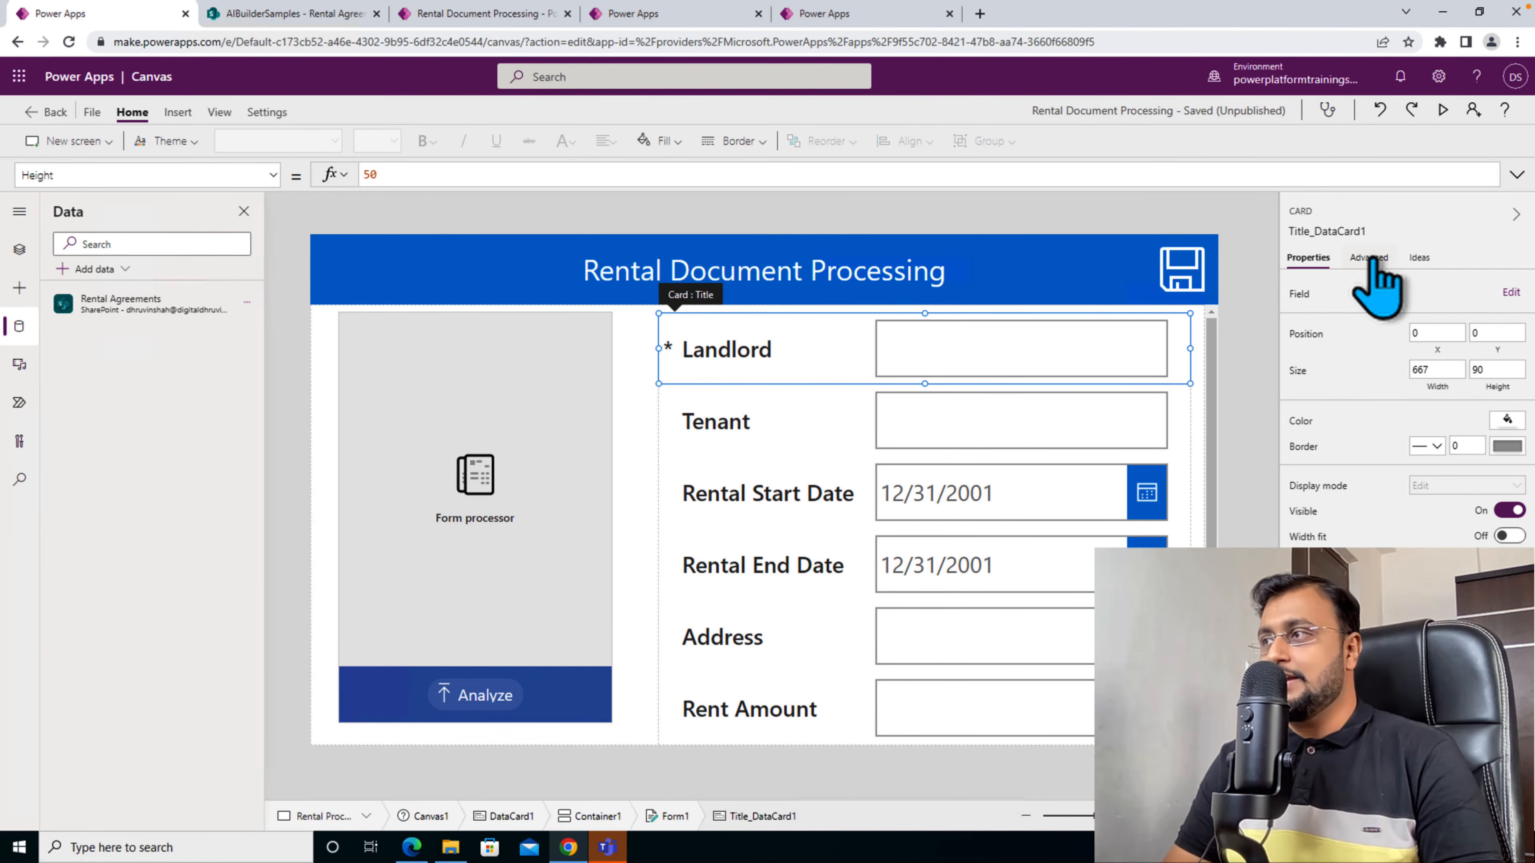
pyautogui.click(270, 175)
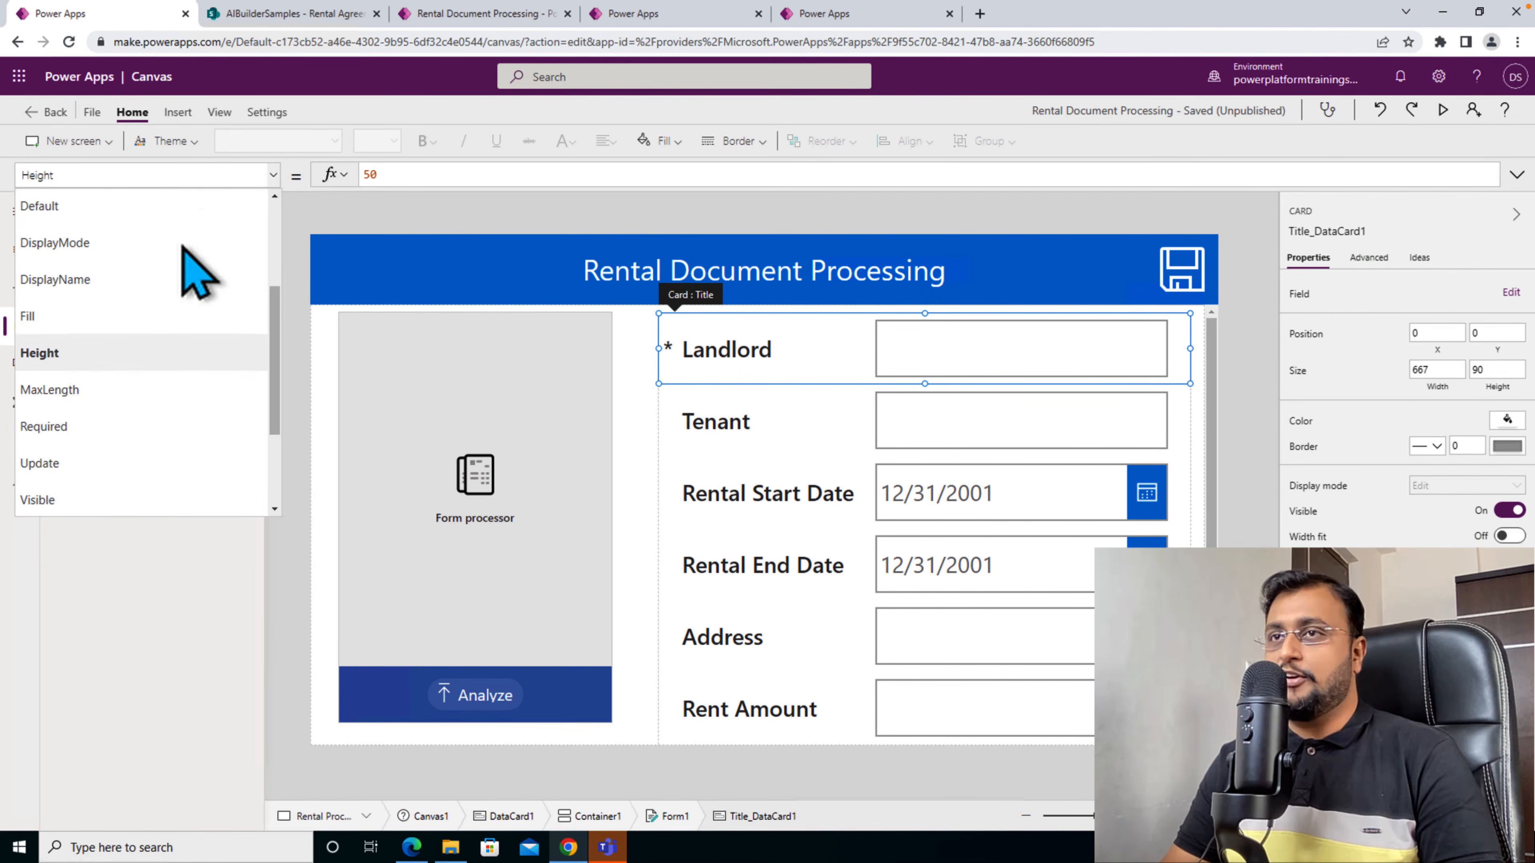
pyautogui.click(128, 209)
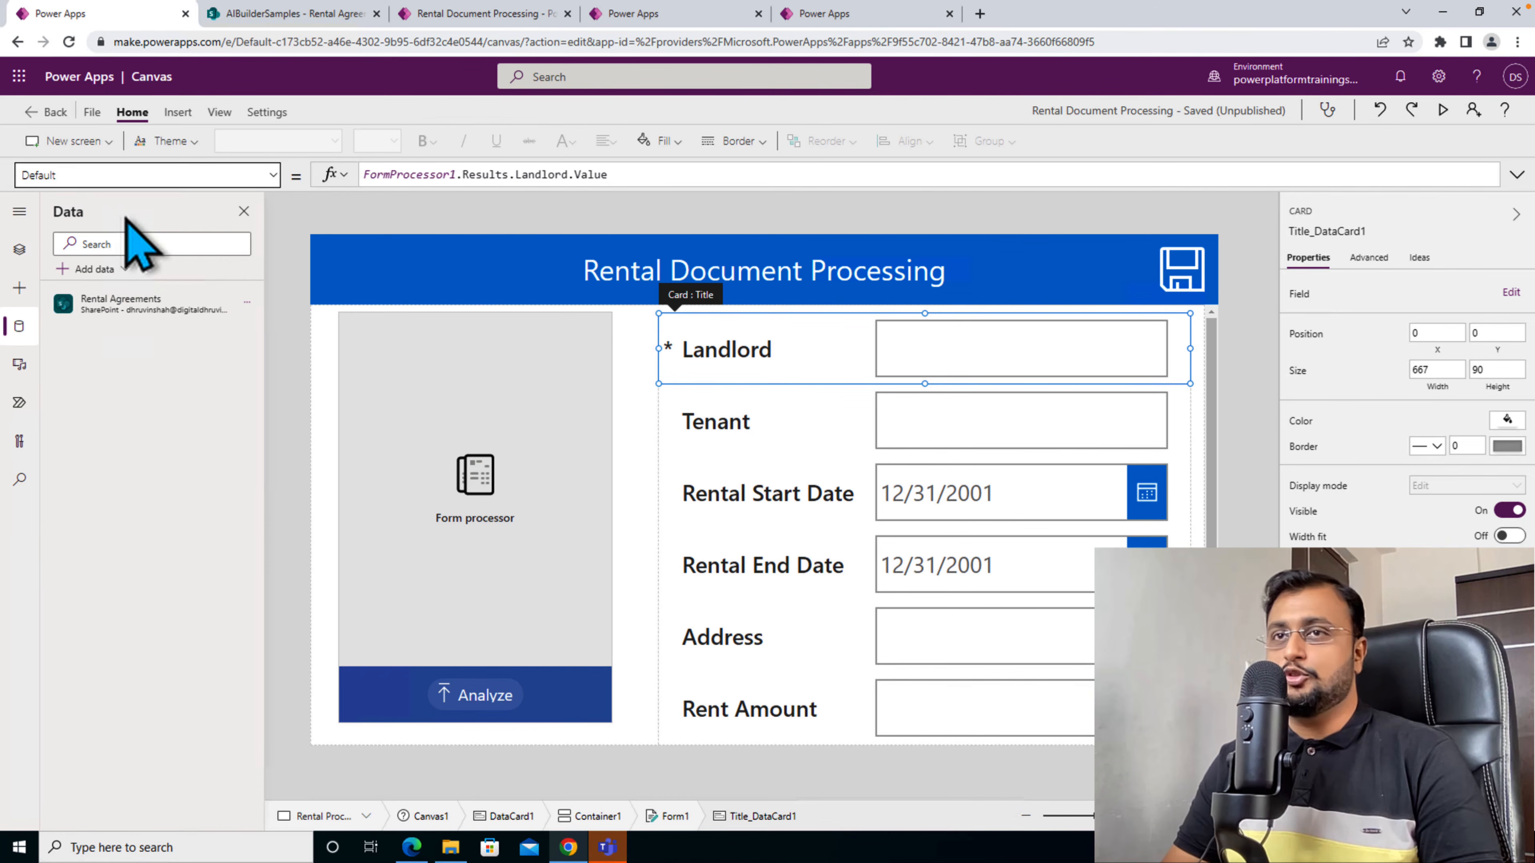
pyautogui.click(489, 414)
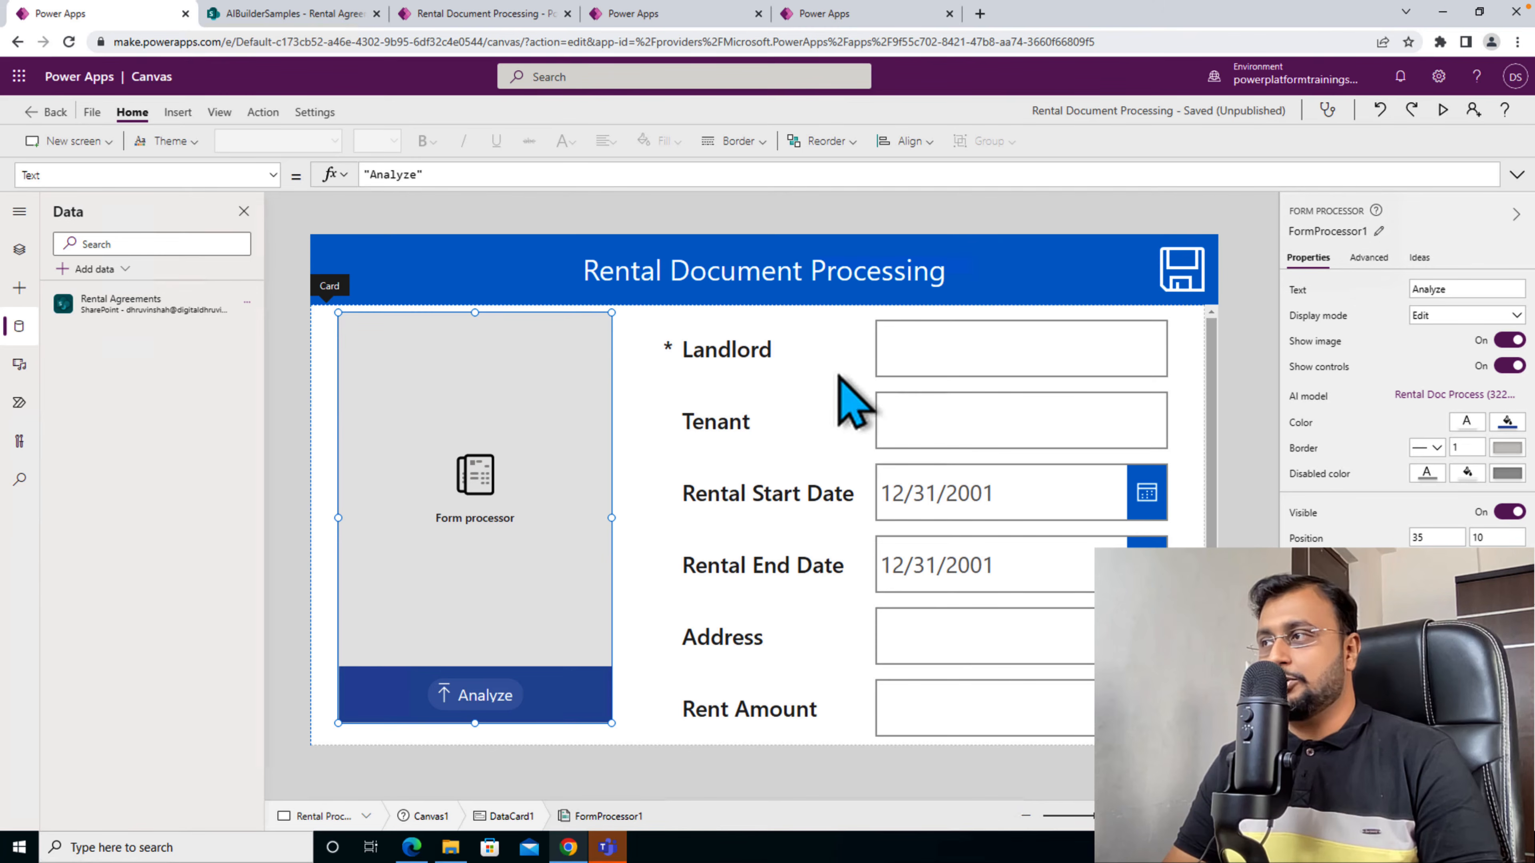
pyautogui.click(858, 375)
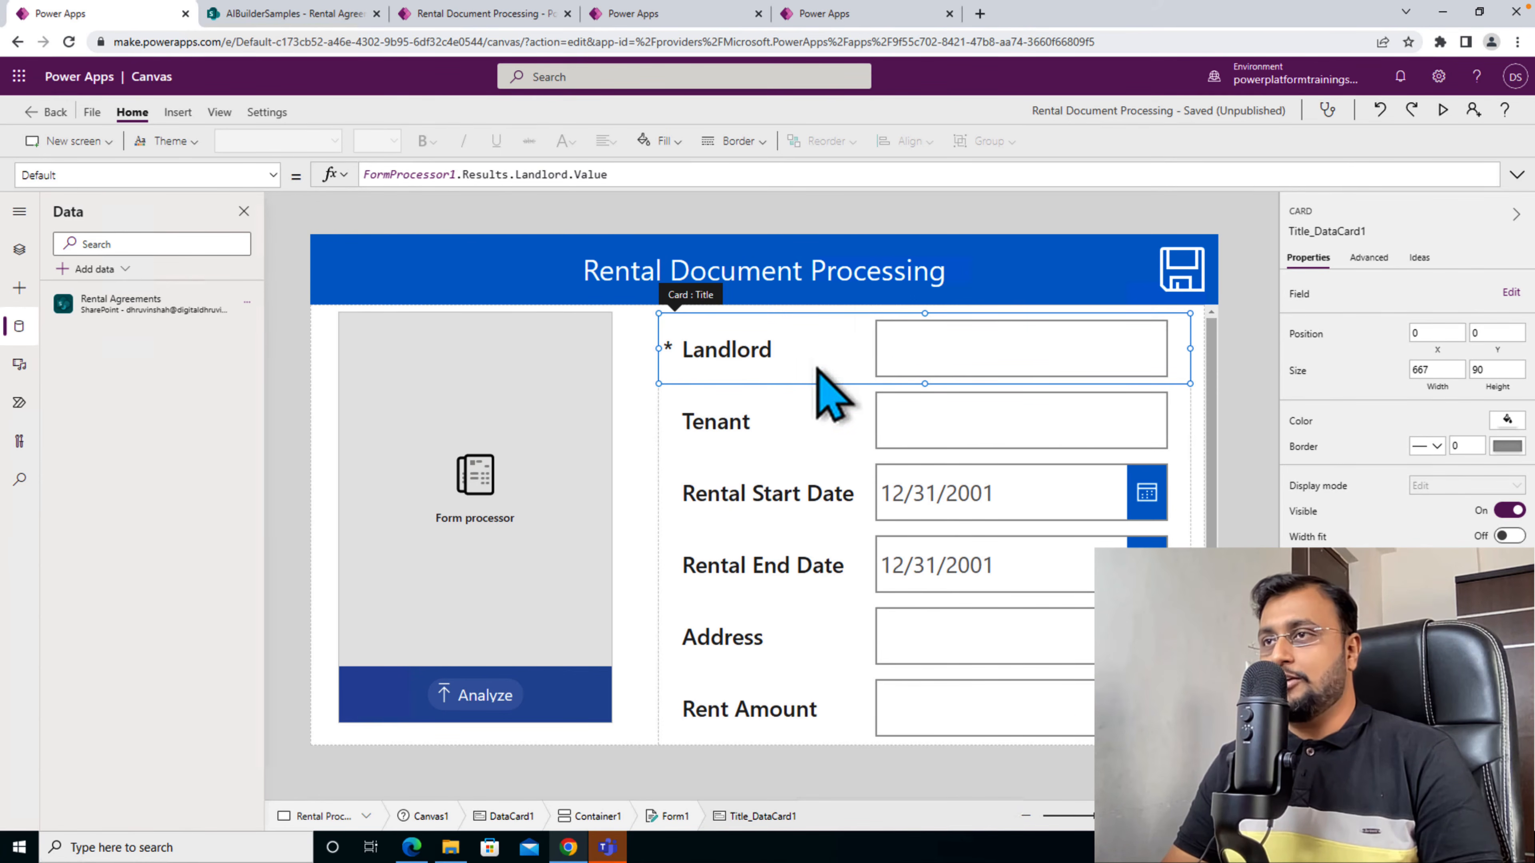
# - Back in the DocumentProcessing app, set the Title card's Default property to FormProcessor1.Results.Landlord.Value
pyautogui.click(825, 14)
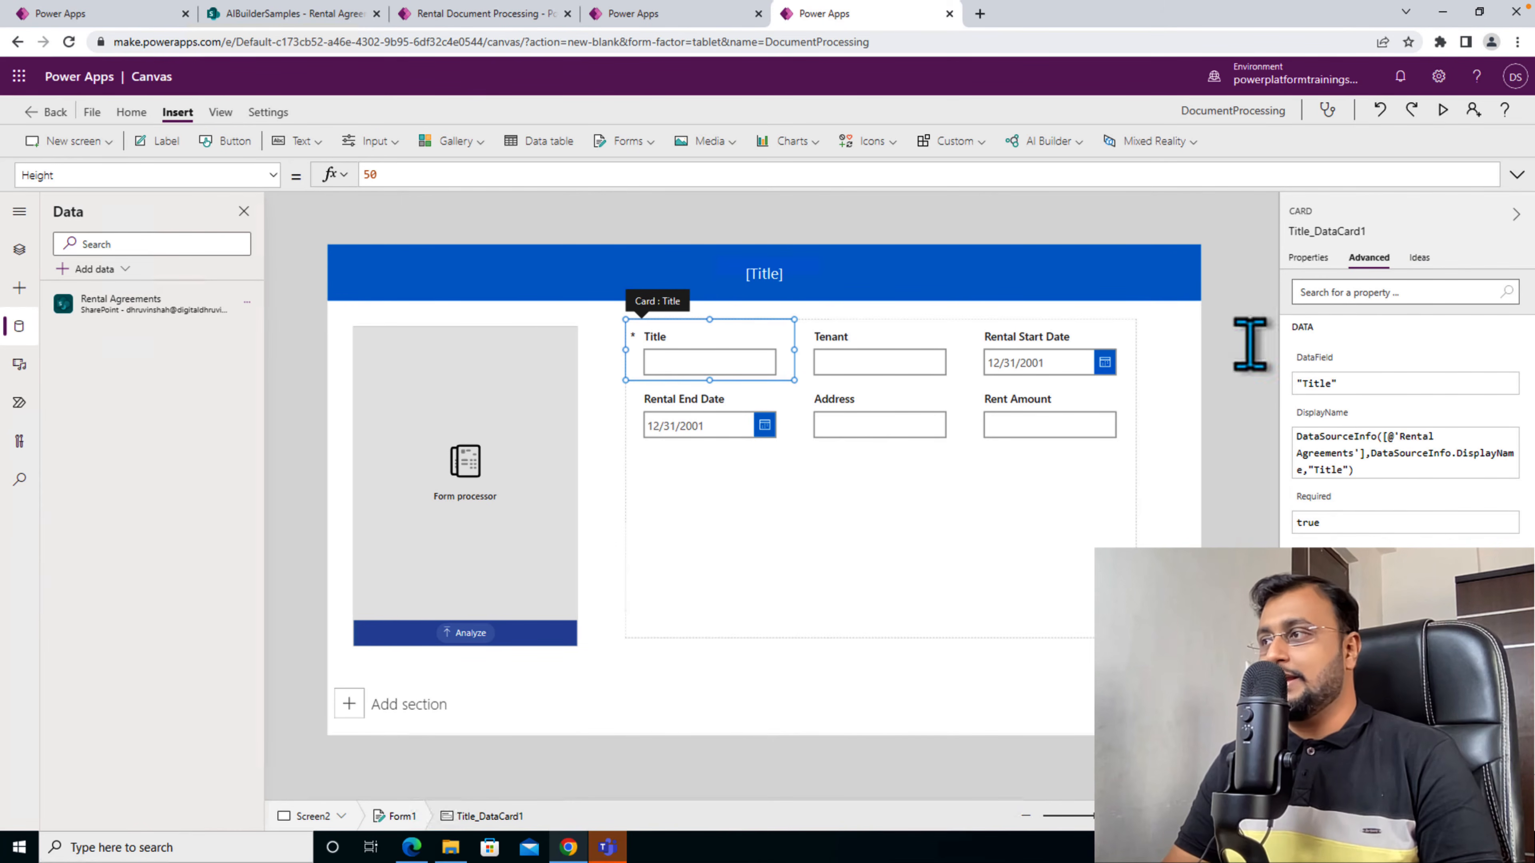
pyautogui.click(271, 177)
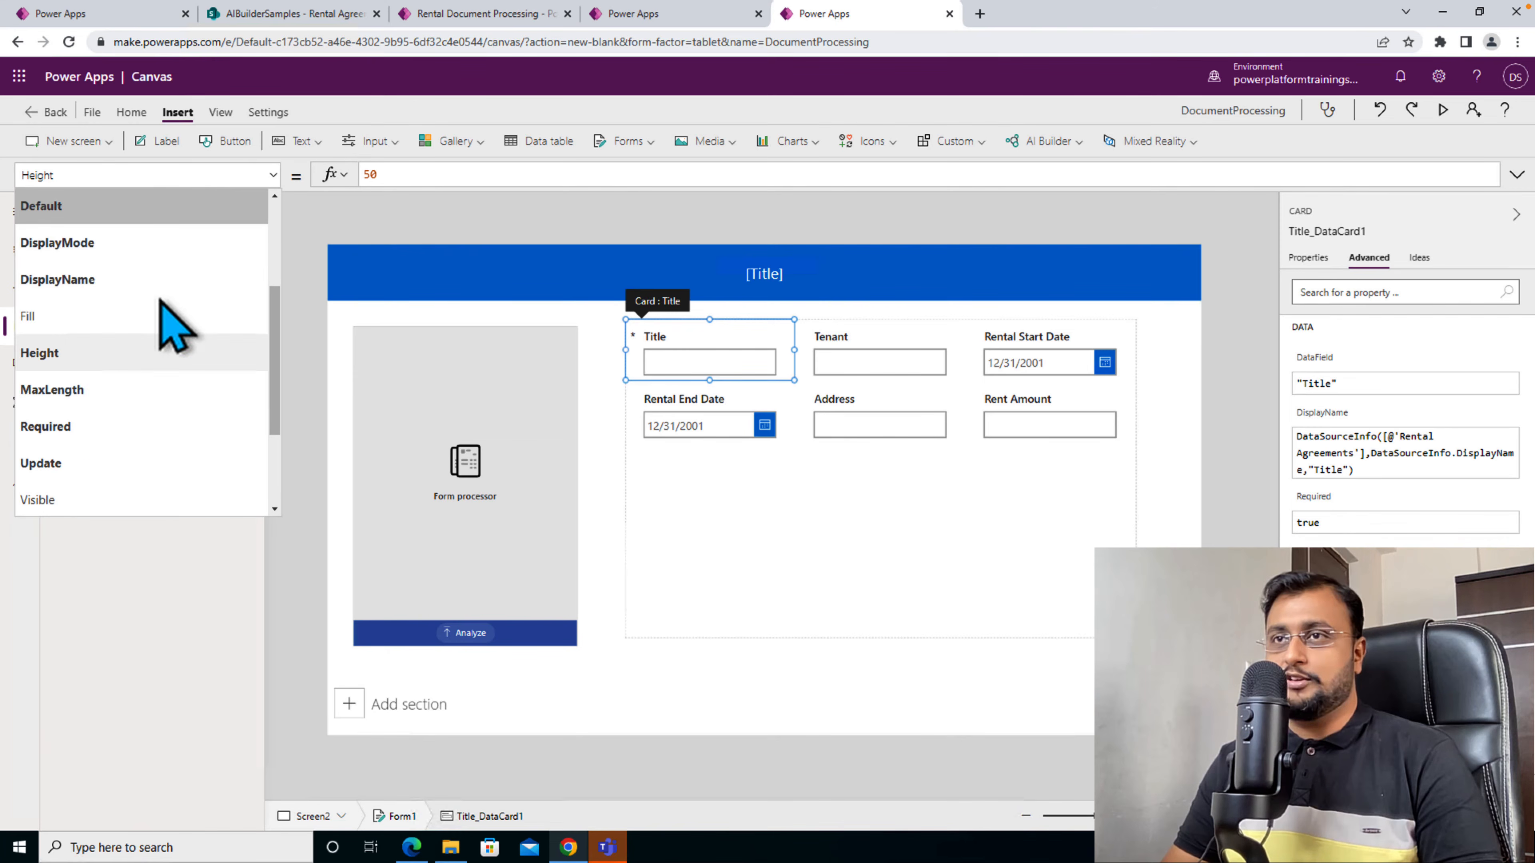
pyautogui.click(139, 207)
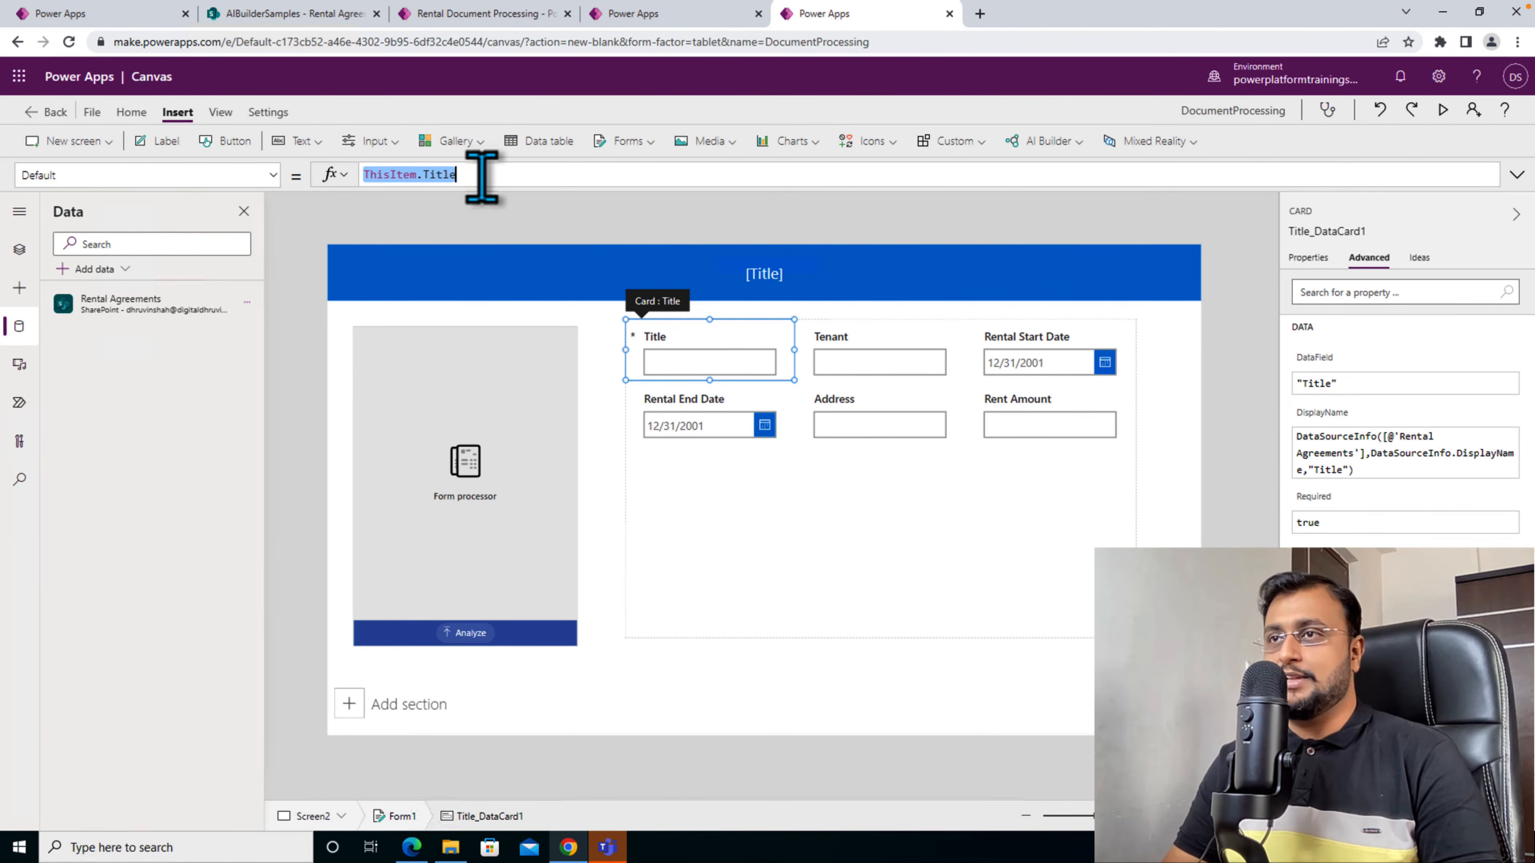
pyautogui.write('Form')
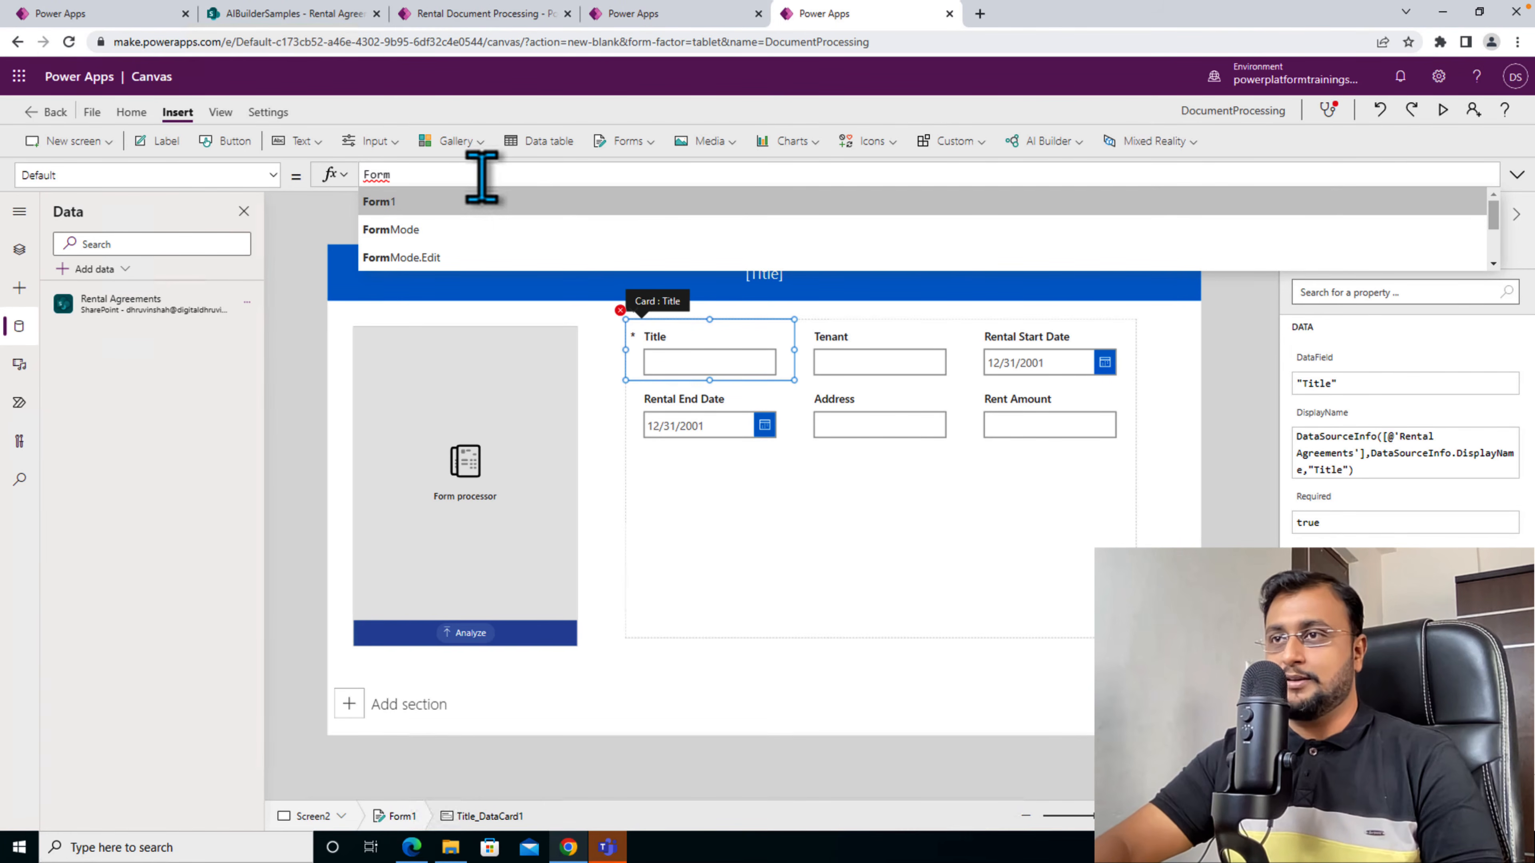
pyautogui.write('pro')
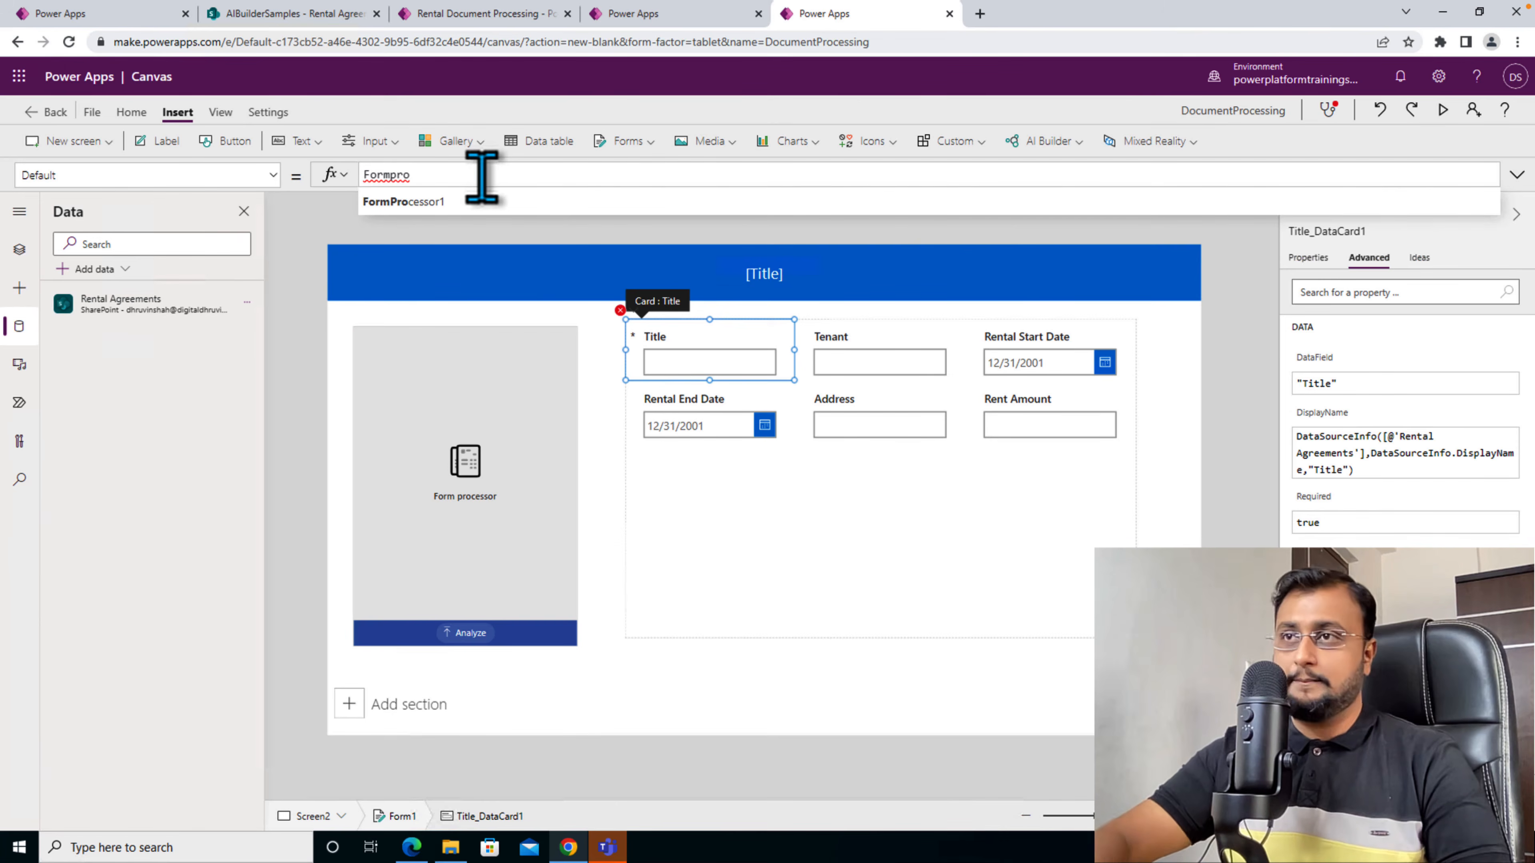
pyautogui.press('Tab')
pyautogui.write('.')
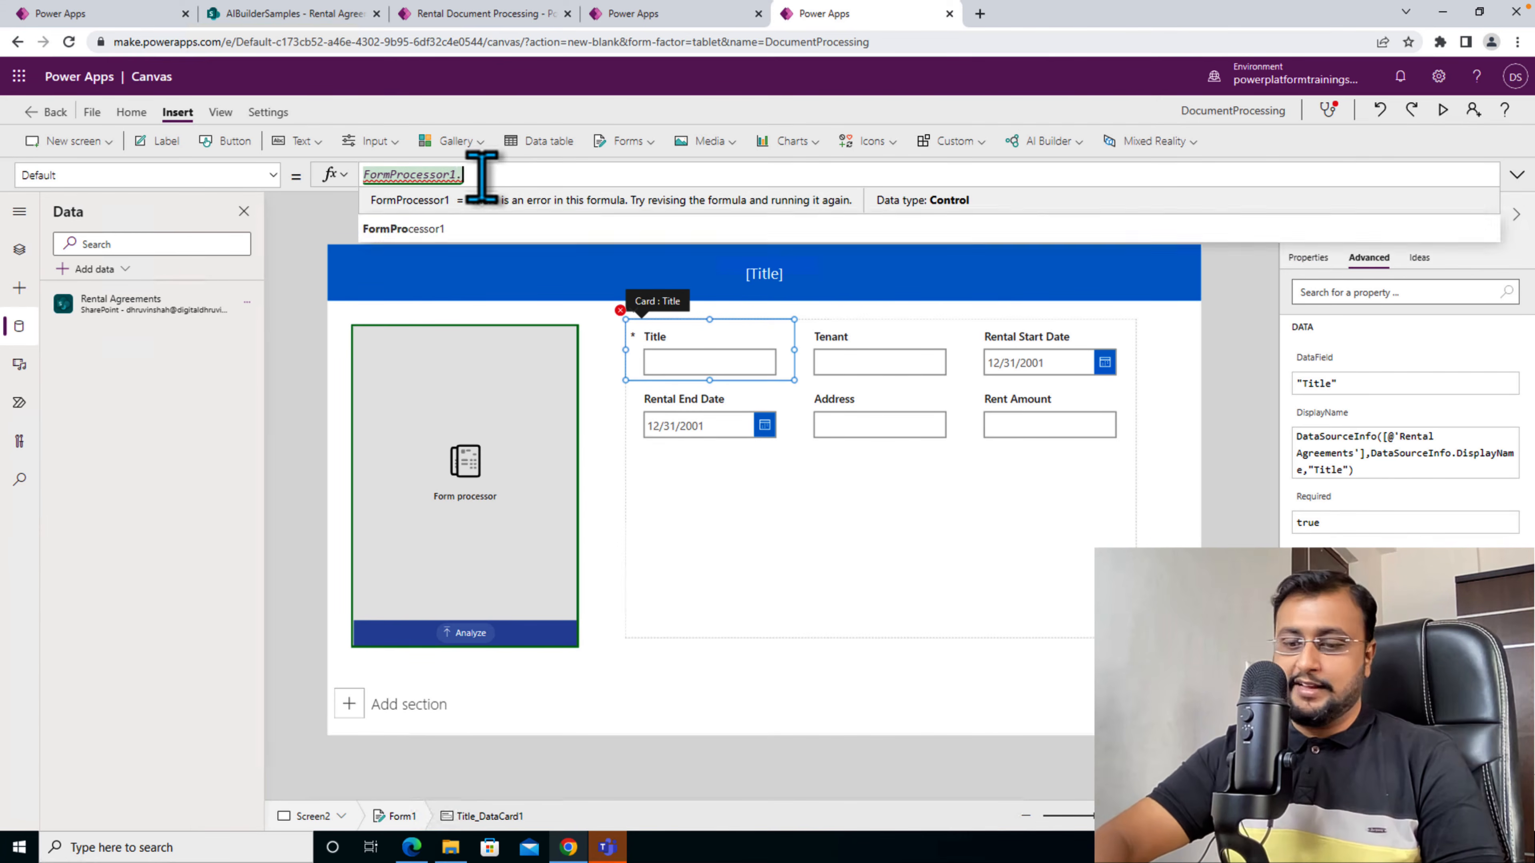
pyautogui.press('Down')
pyautogui.press('Down')
pyautogui.press('Down')
pyautogui.press('Down')
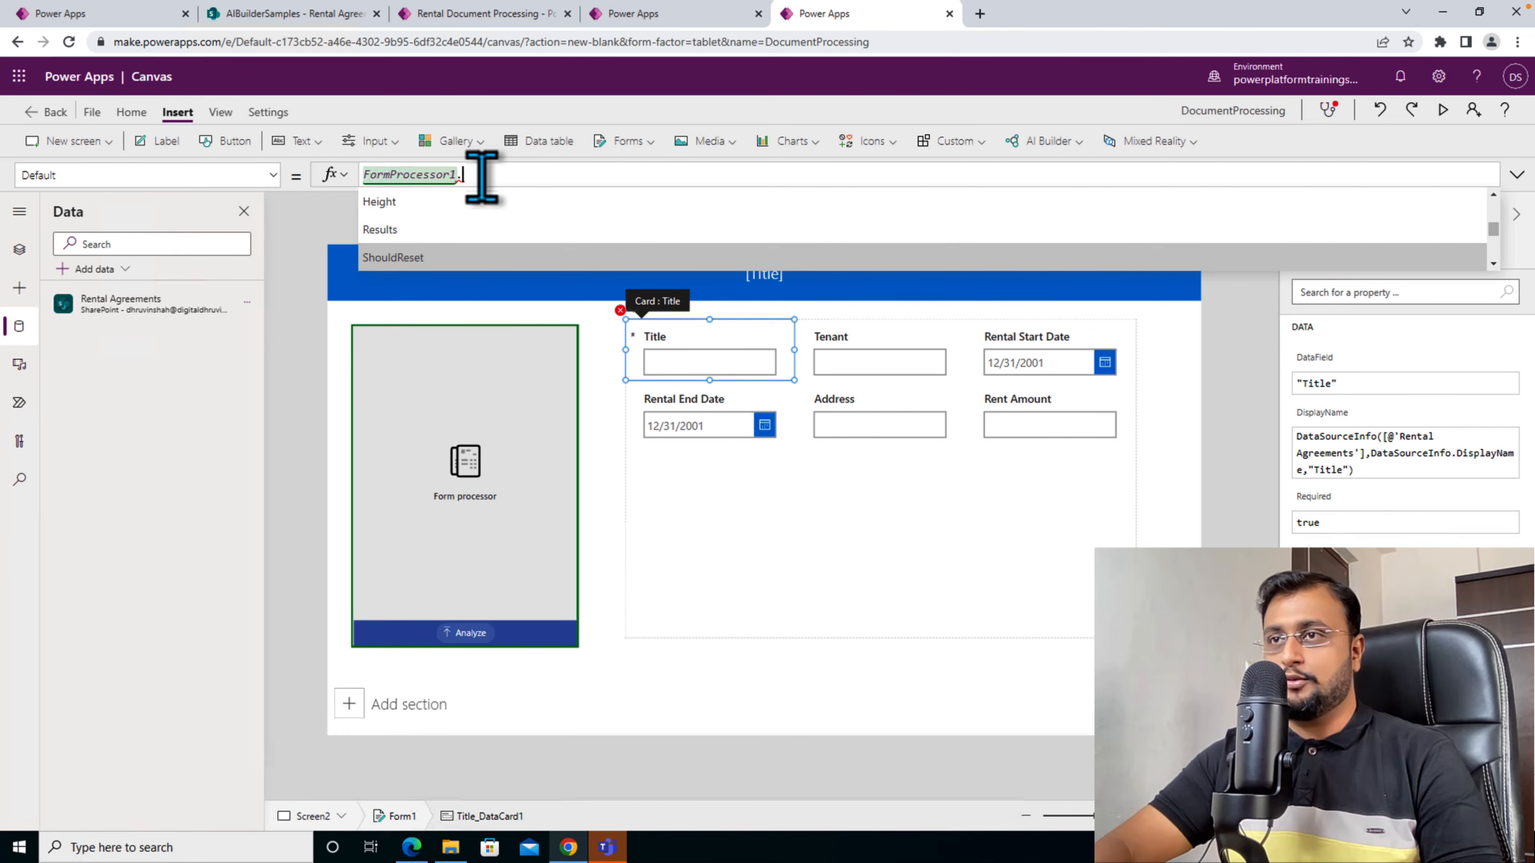
pyautogui.press('Up')
pyautogui.press('Tab')
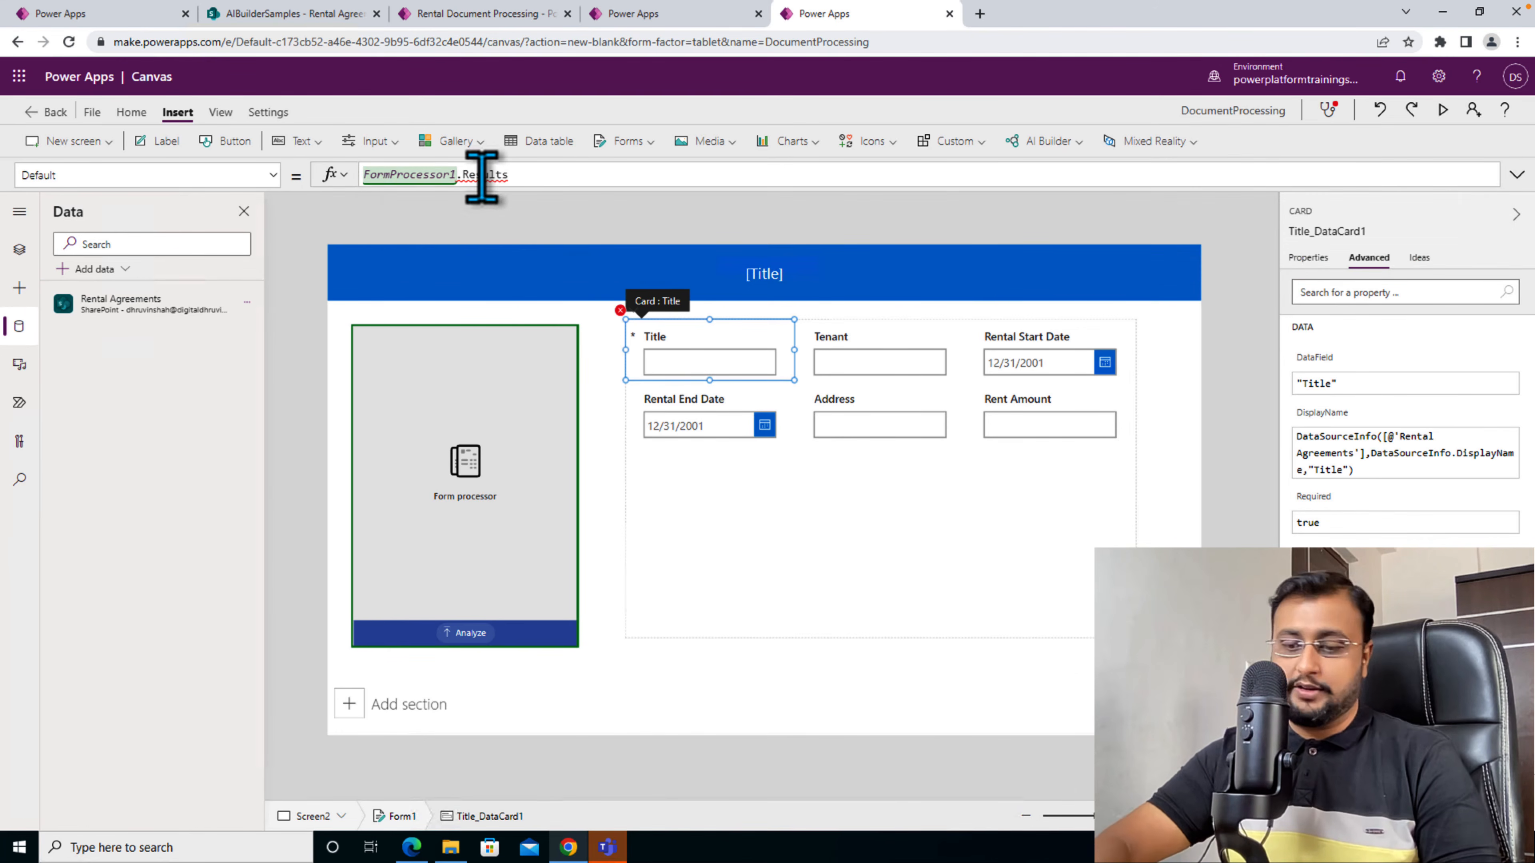
pyautogui.write('.')
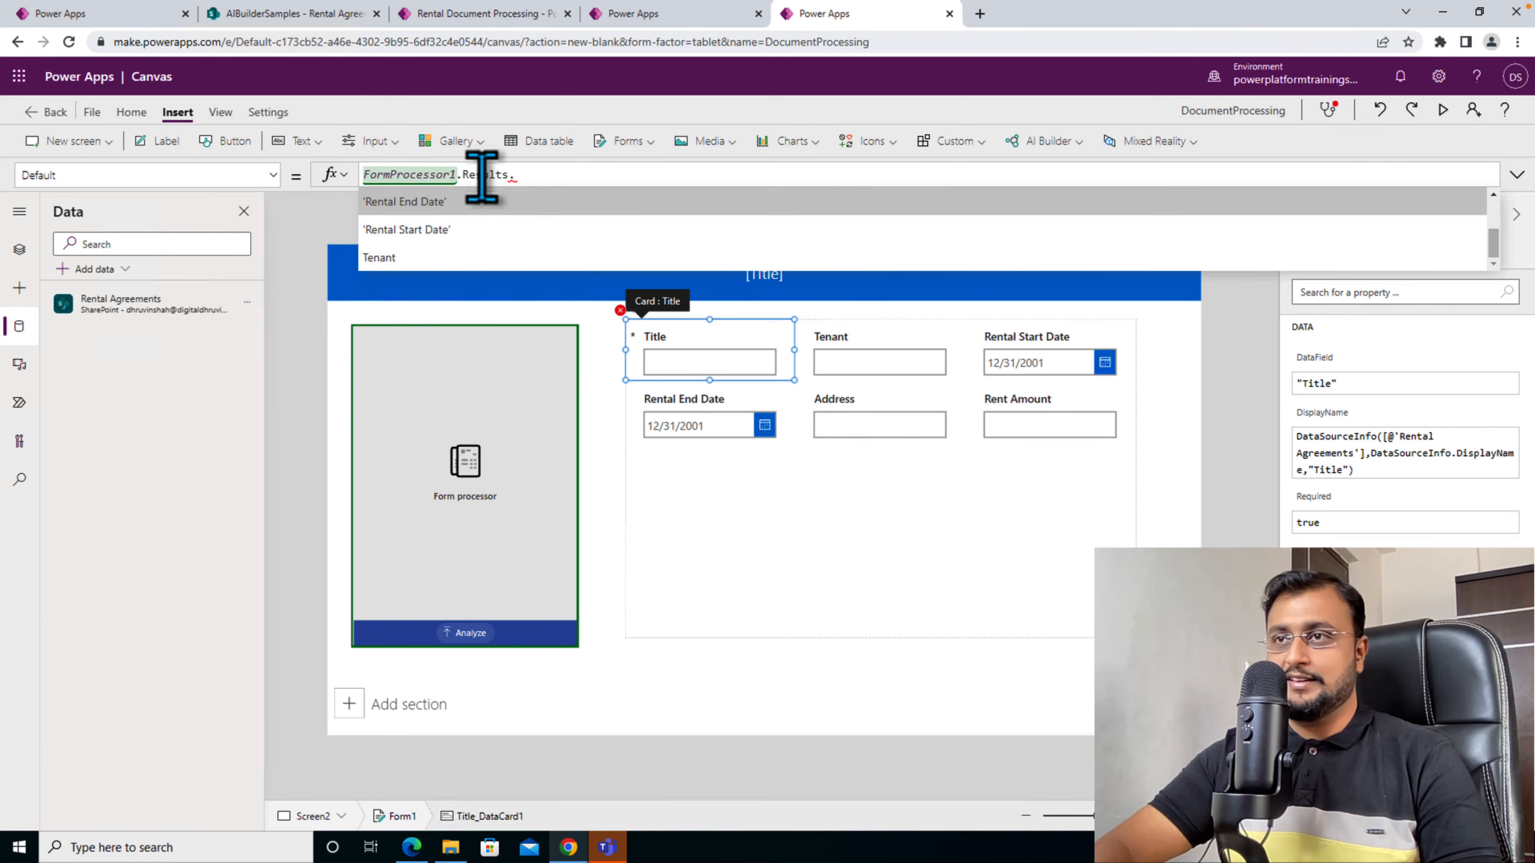
pyautogui.press('Down')
pyautogui.press('Down')
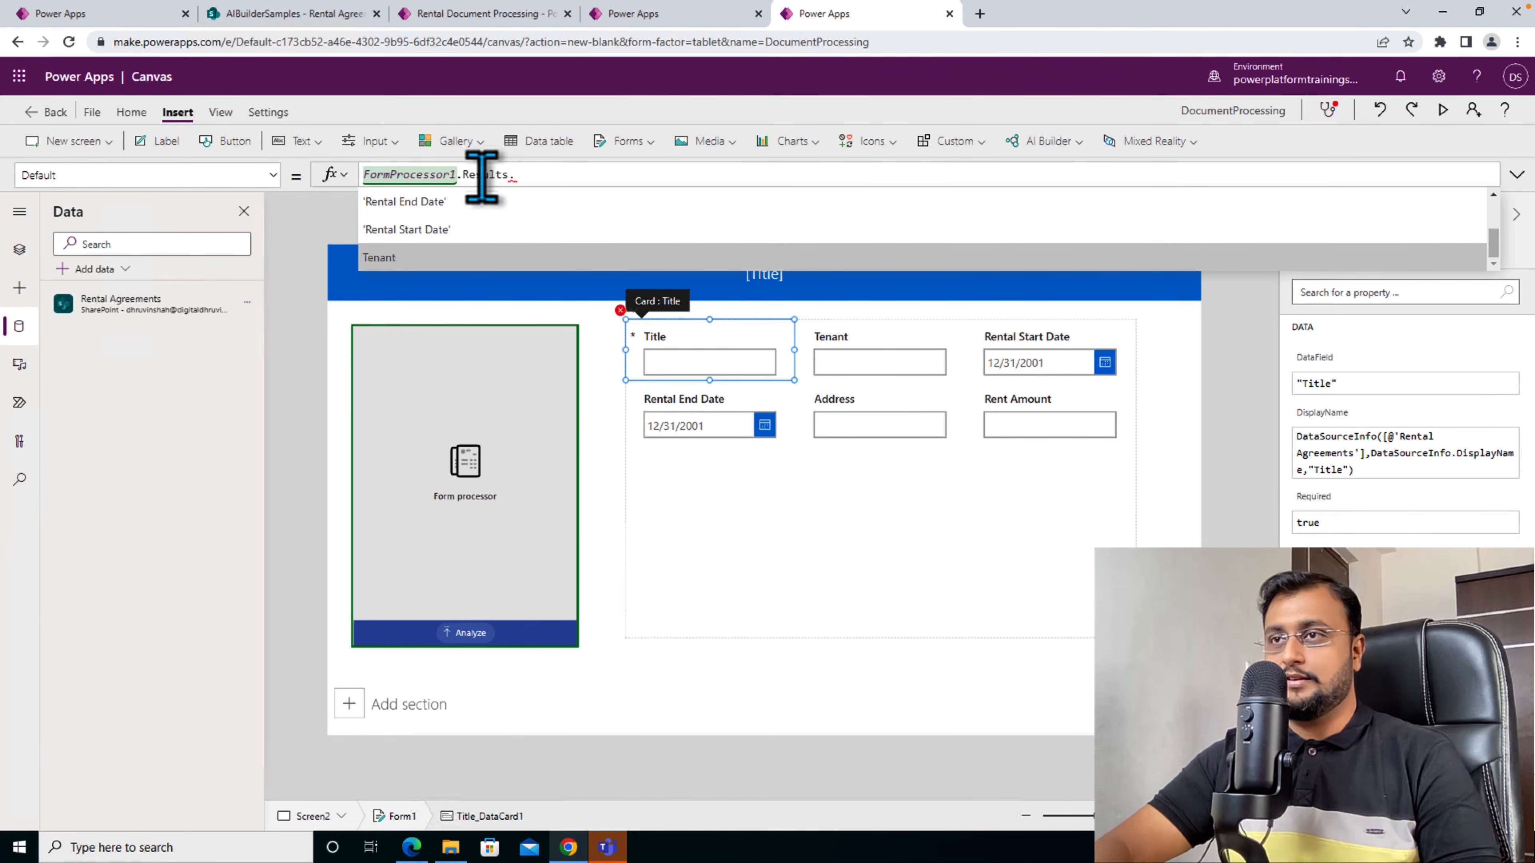
pyautogui.write('la')
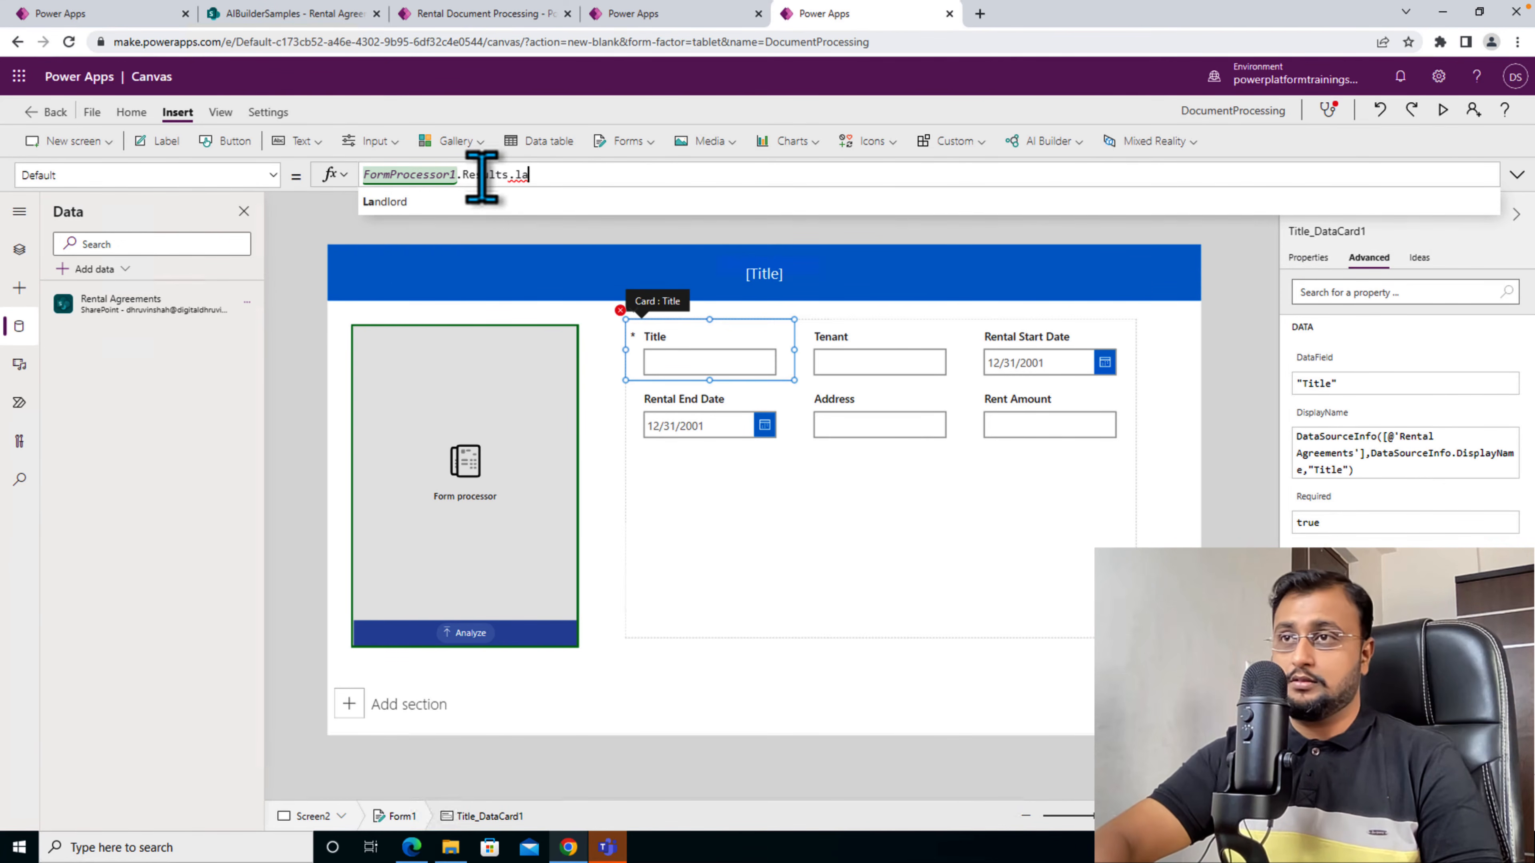
pyautogui.press('Tab')
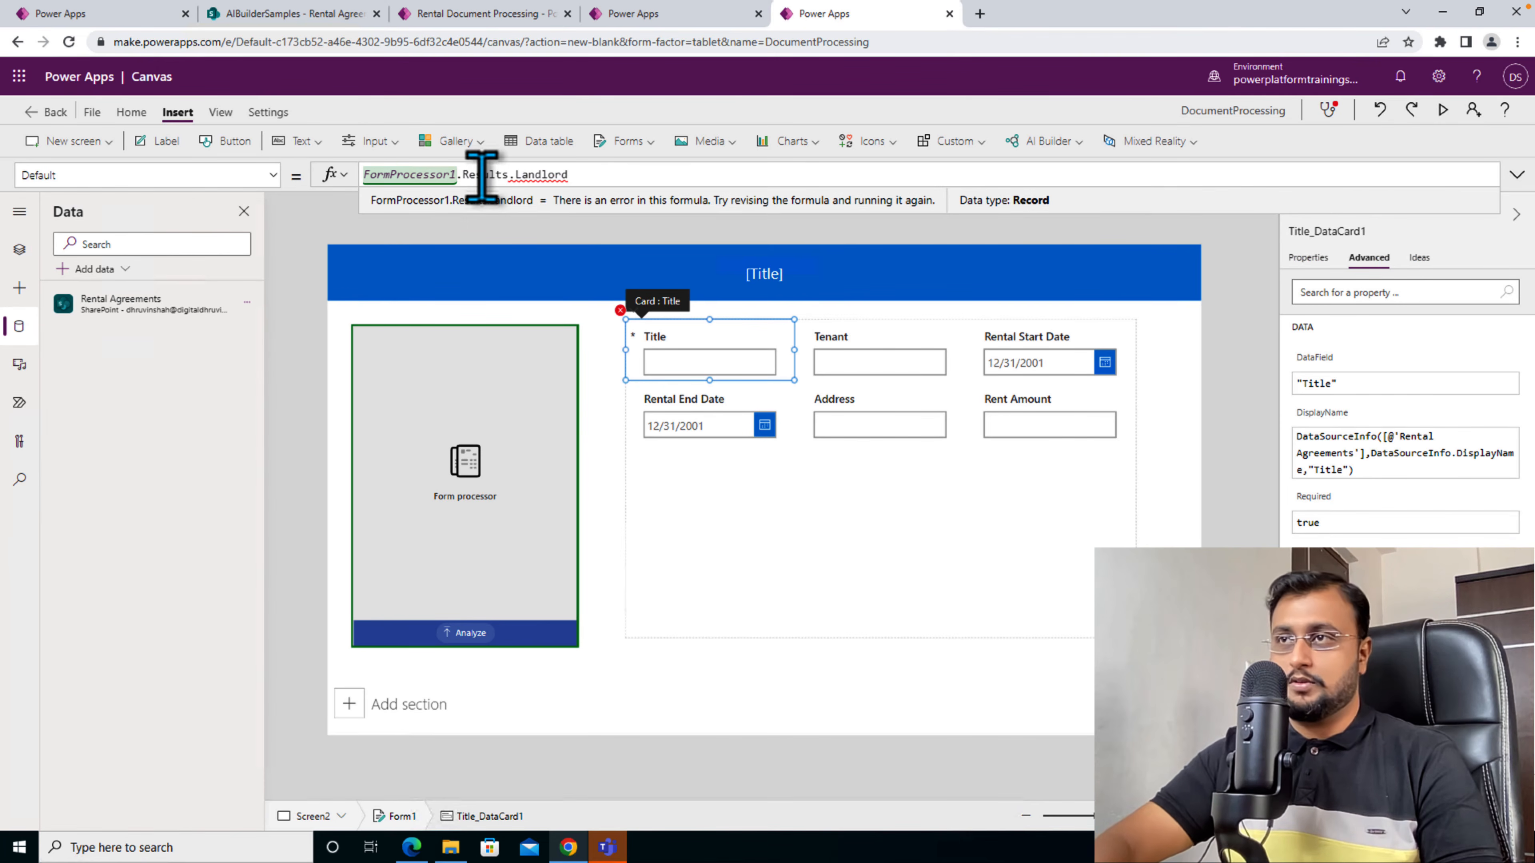
pyautogui.write('.')
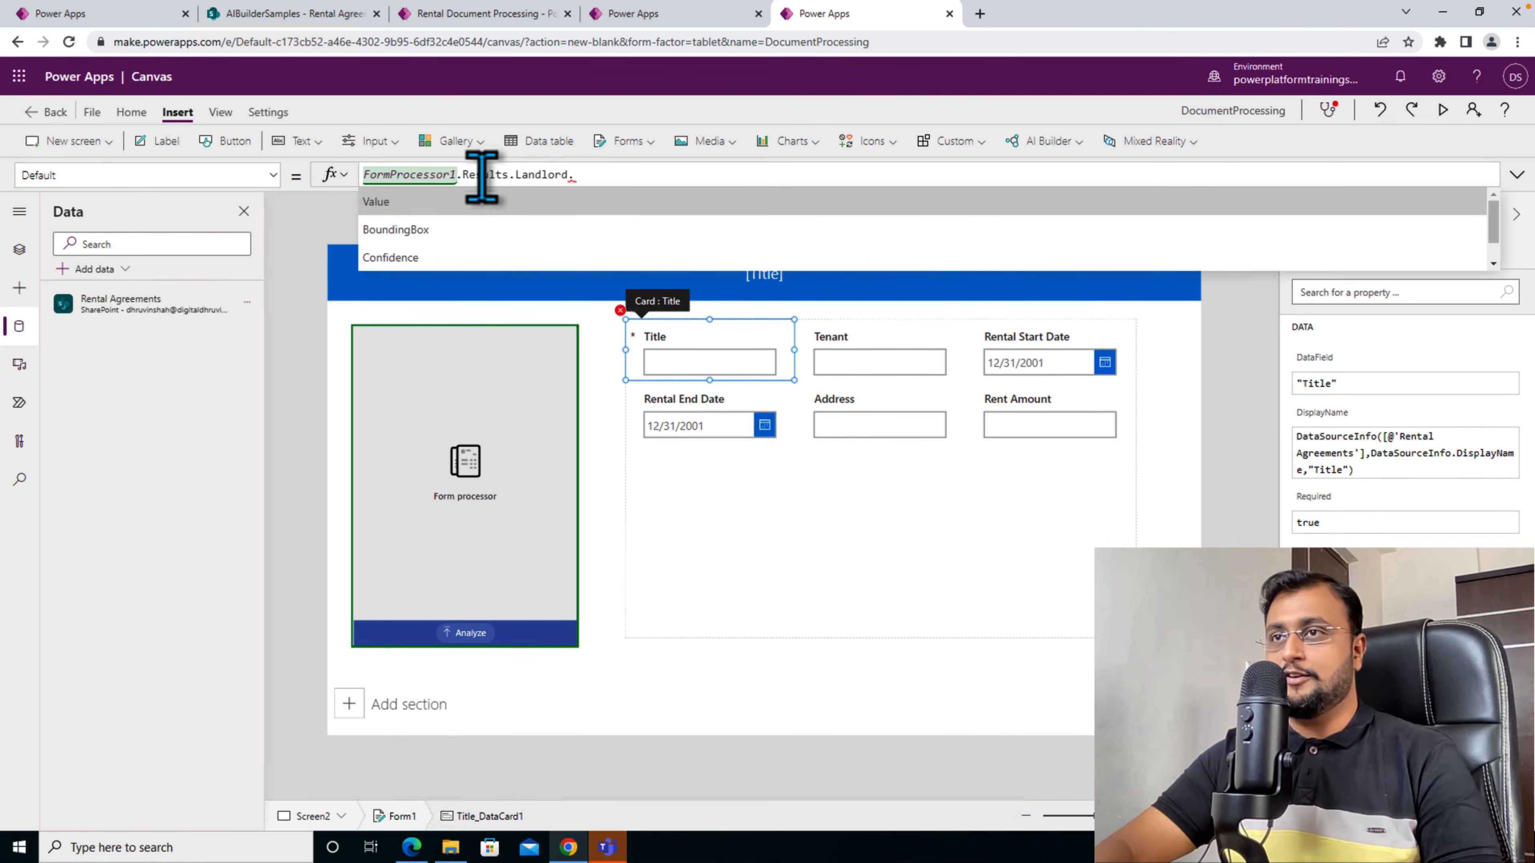
pyautogui.press('Tab')
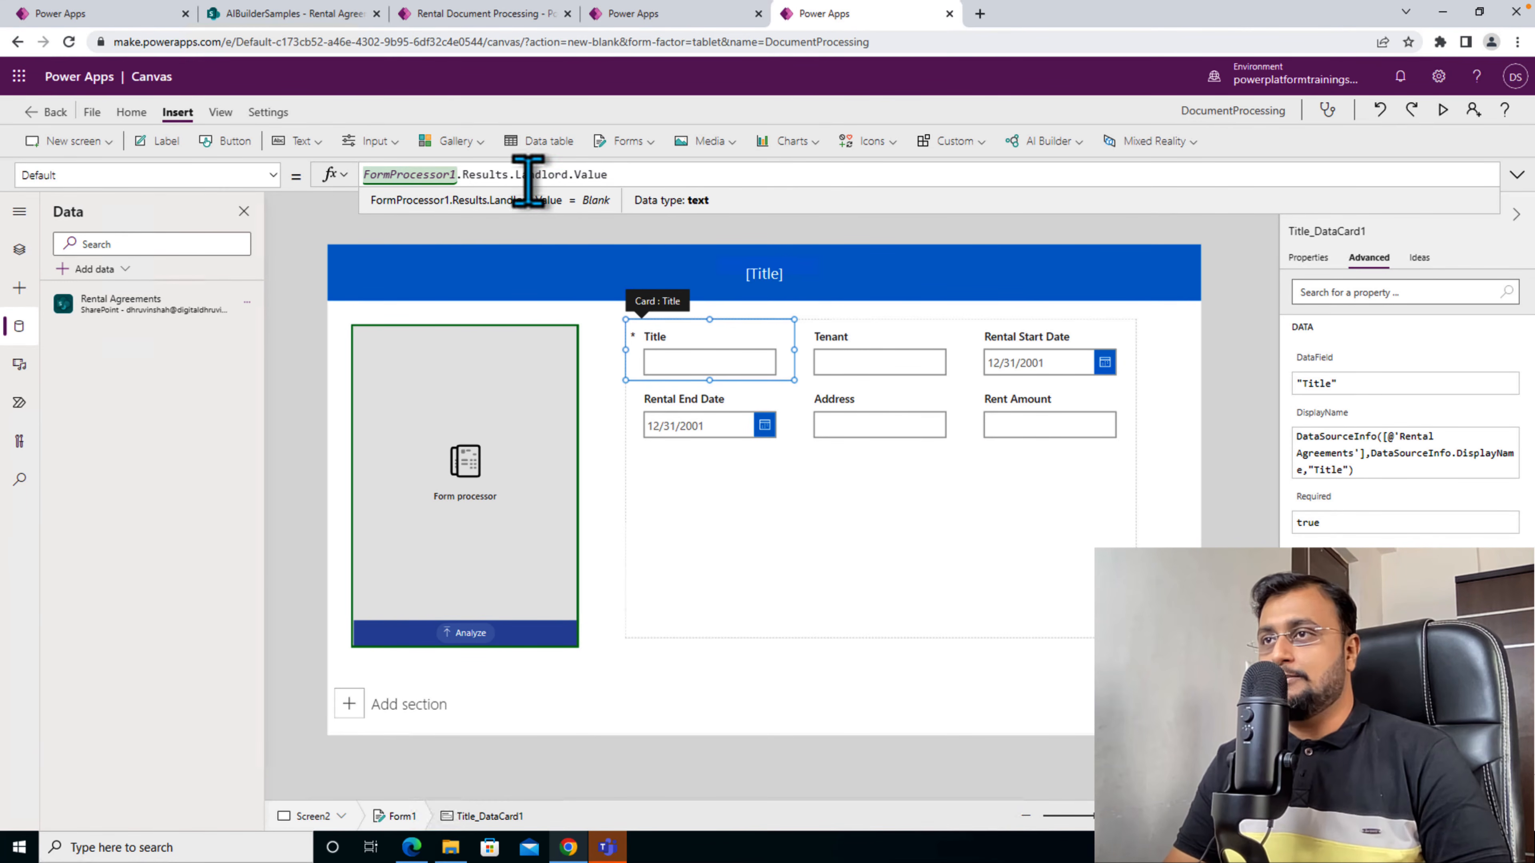
# - Review the Default formulas of the Tenant, Rental Start Date, Rental End Date, Address and Rent Amount cards in the Rental Document Processing app
pyautogui.click(879, 363)
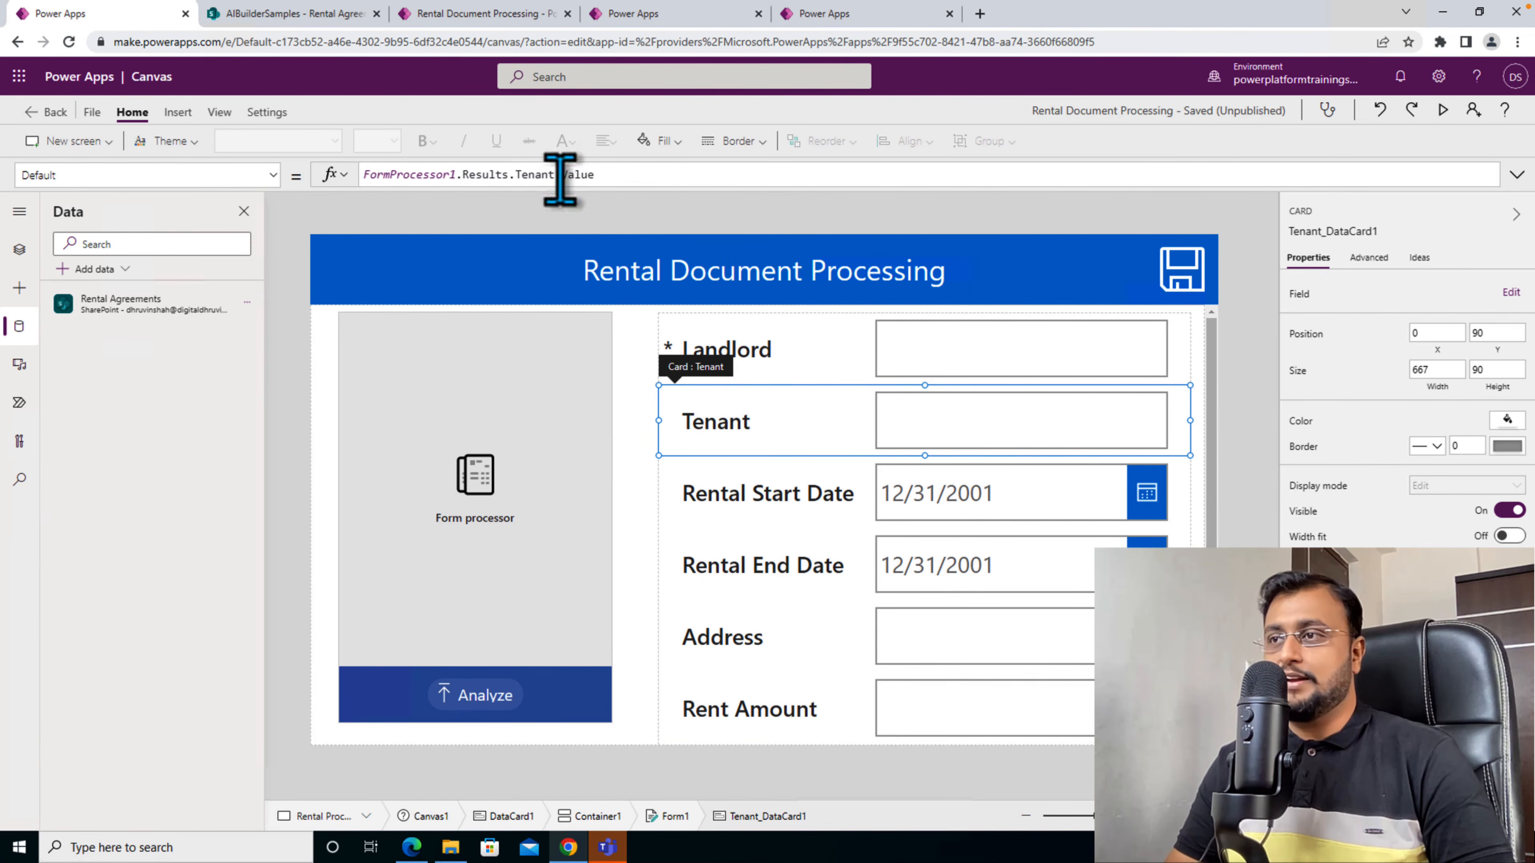
pyautogui.click(796, 513)
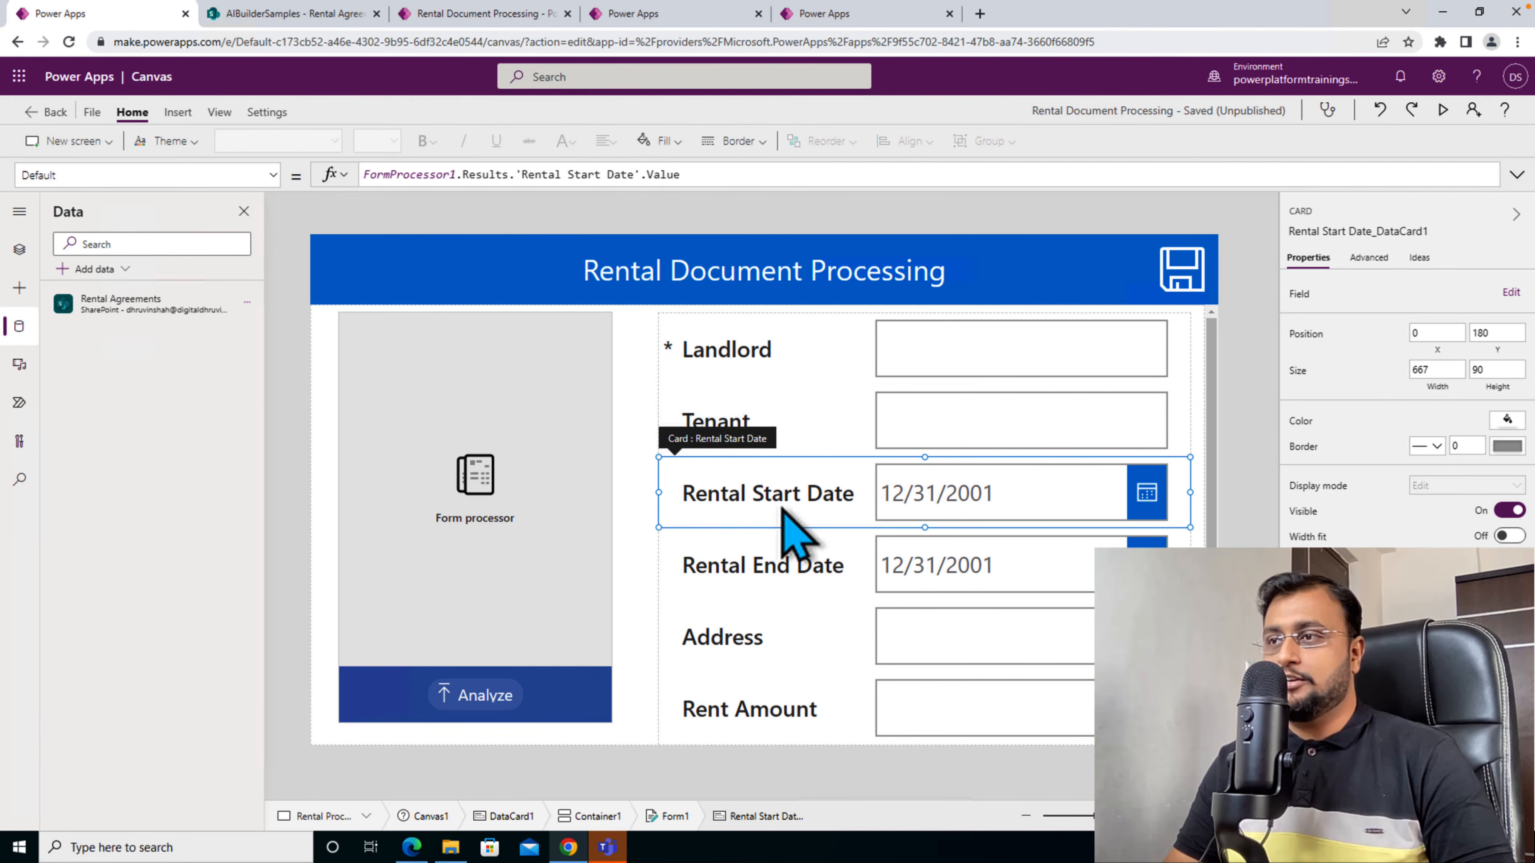
pyautogui.click(737, 571)
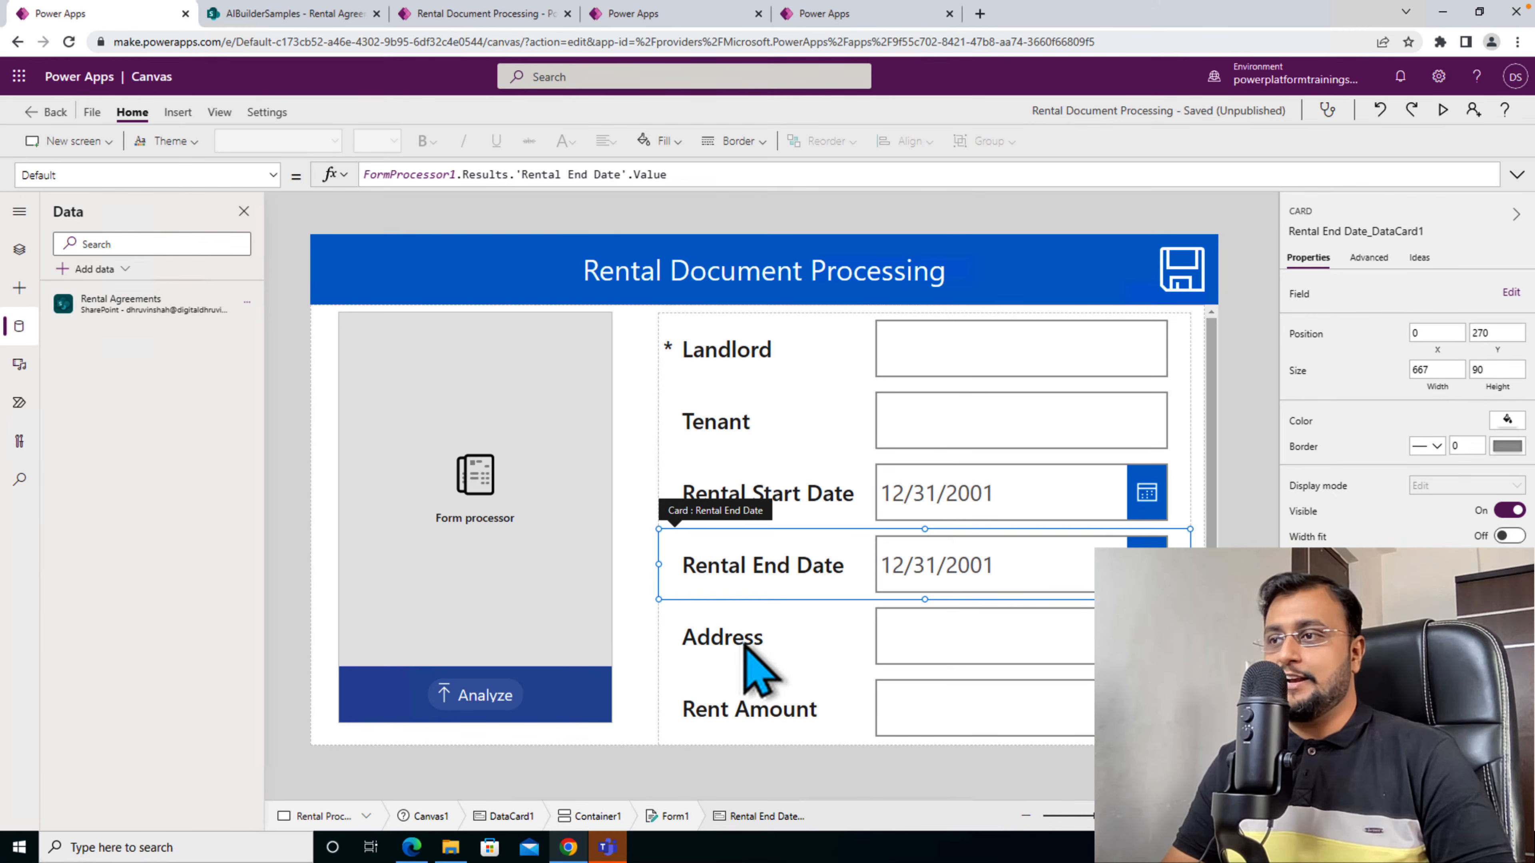
pyautogui.click(760, 666)
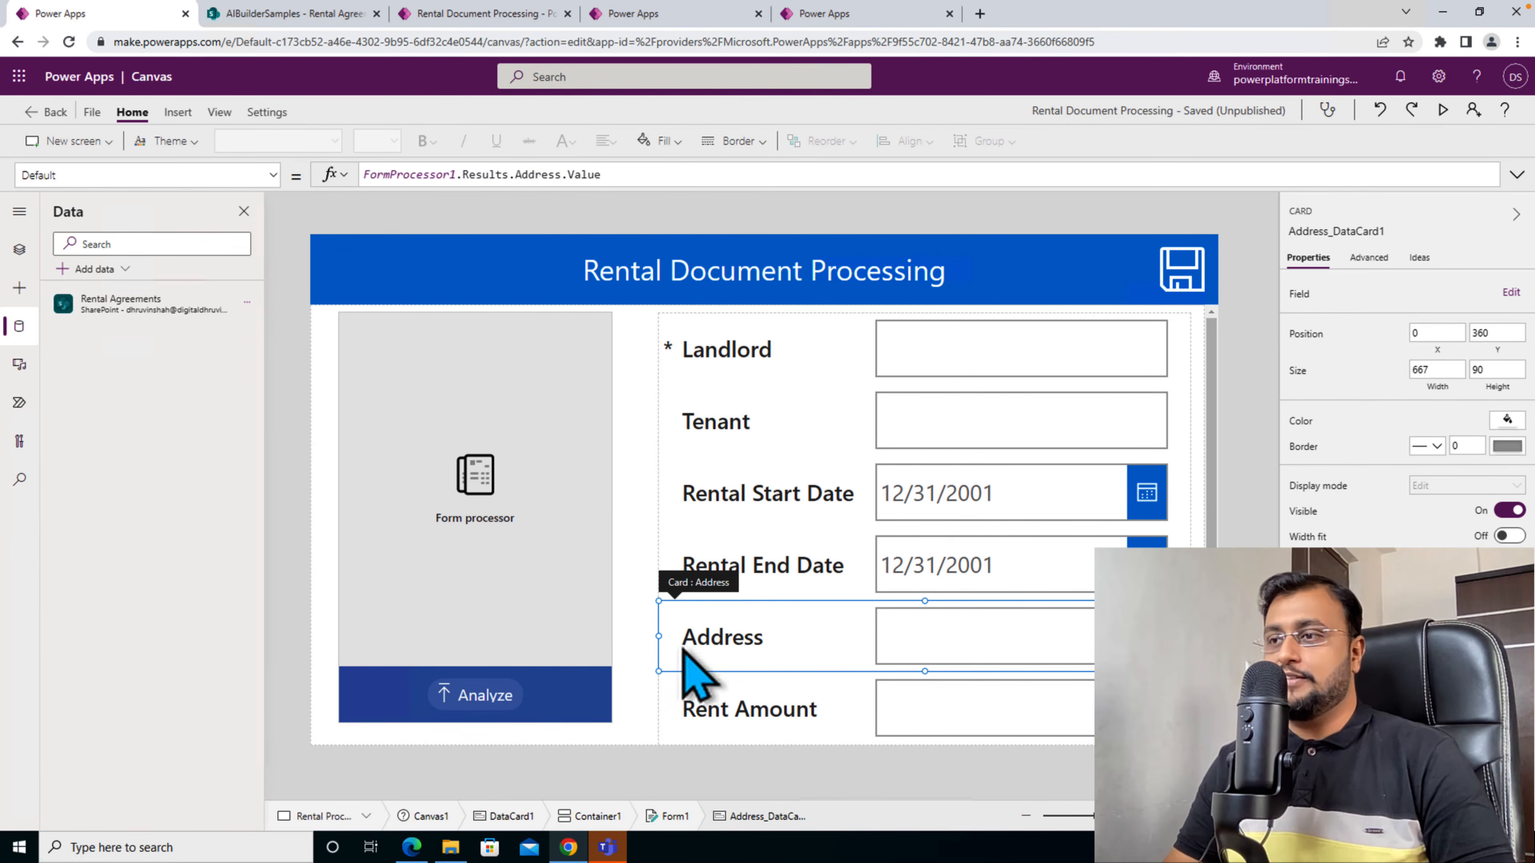
pyautogui.click(698, 681)
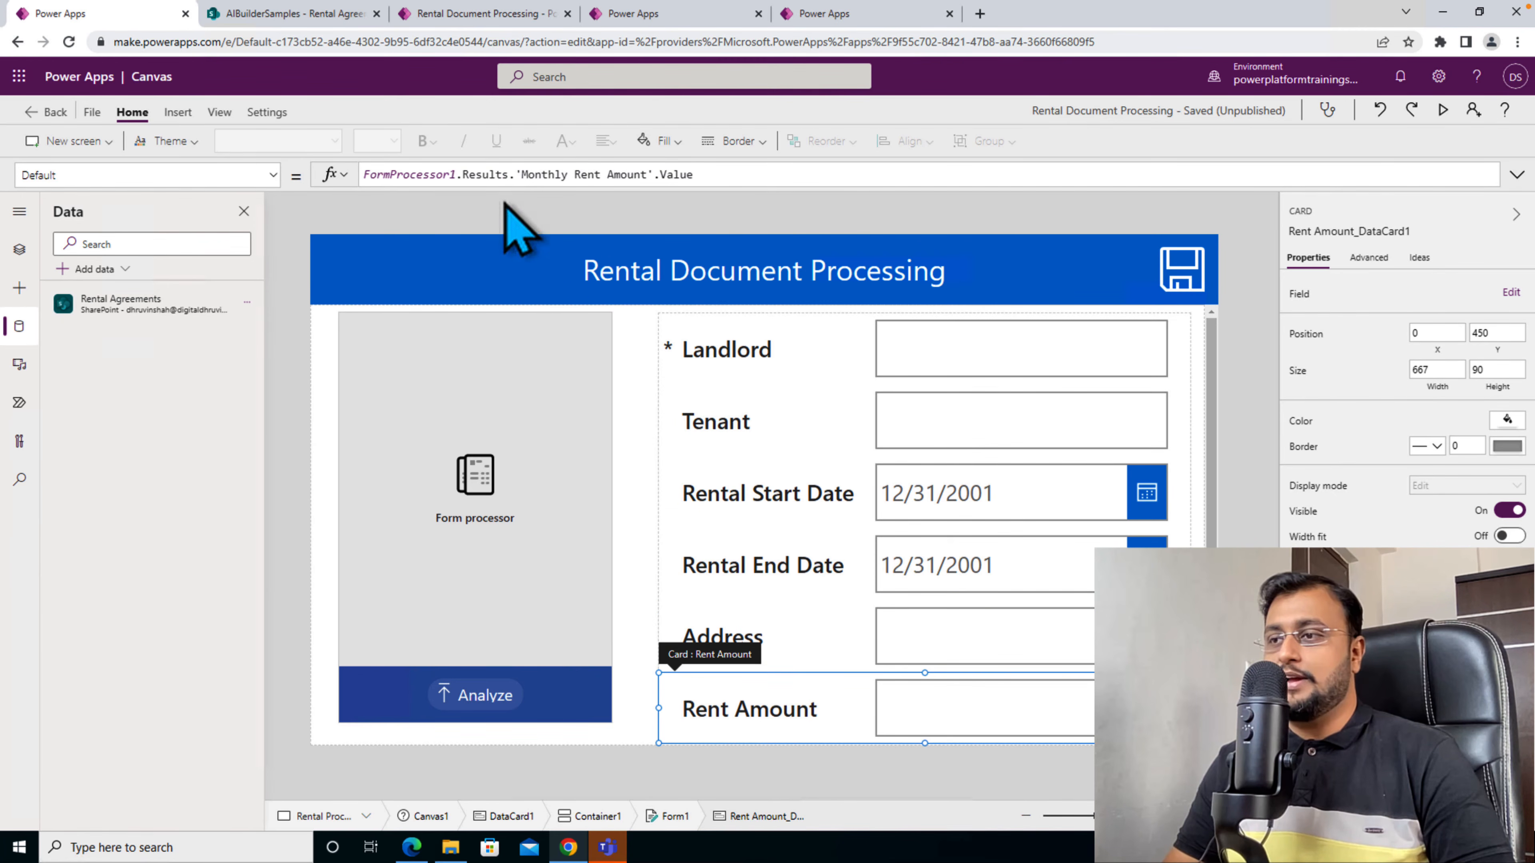
# - Inspect the save icon's OnSelect, the form's OnSuccess and the Success screen button's OnSelect formulas, and return to the Rental Processing screen
pyautogui.click(1180, 269)
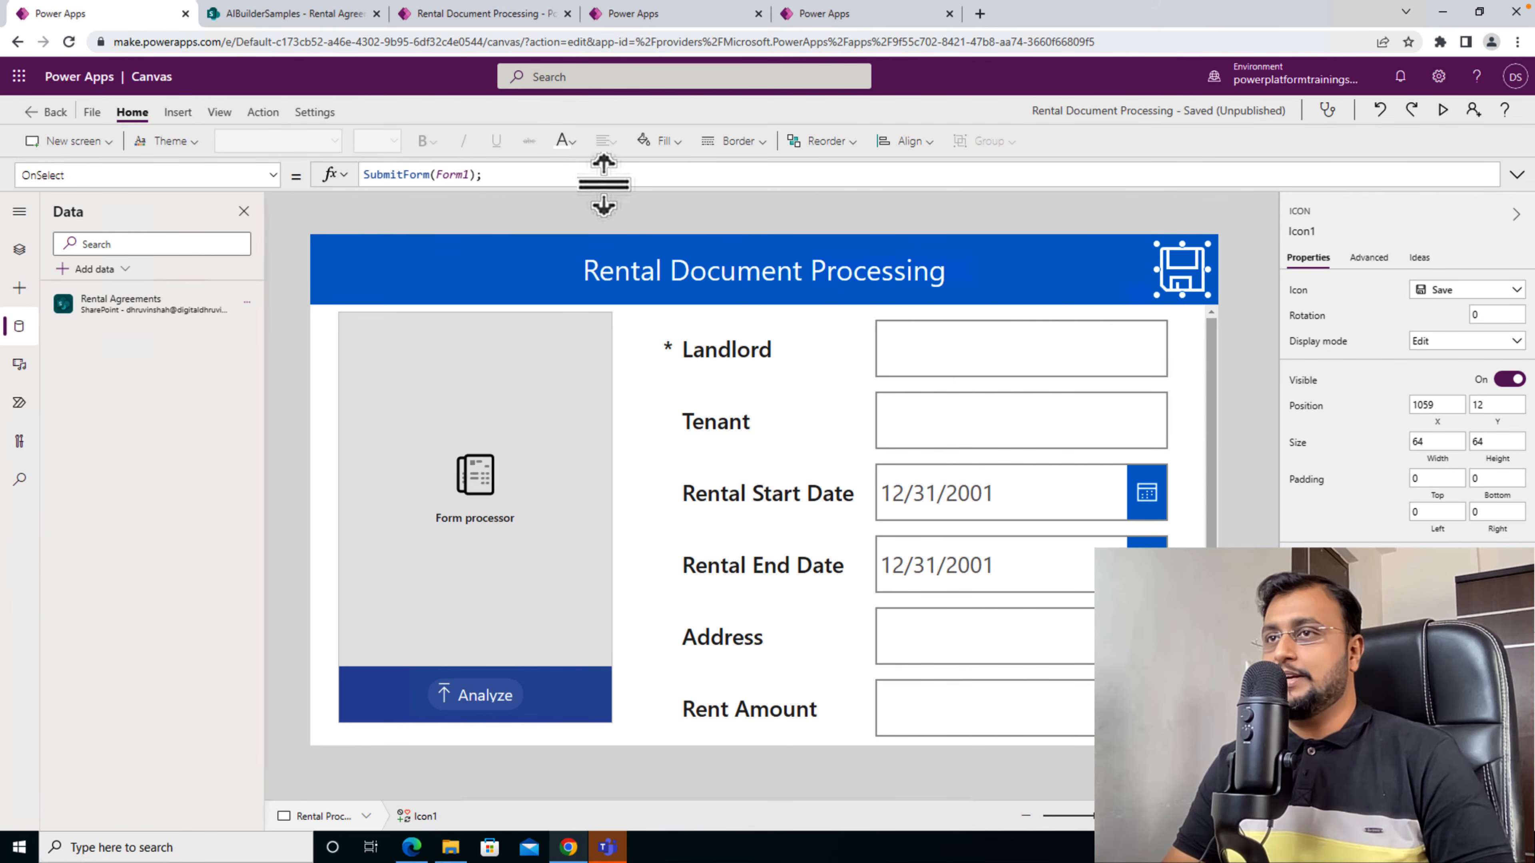
pyautogui.click(779, 489)
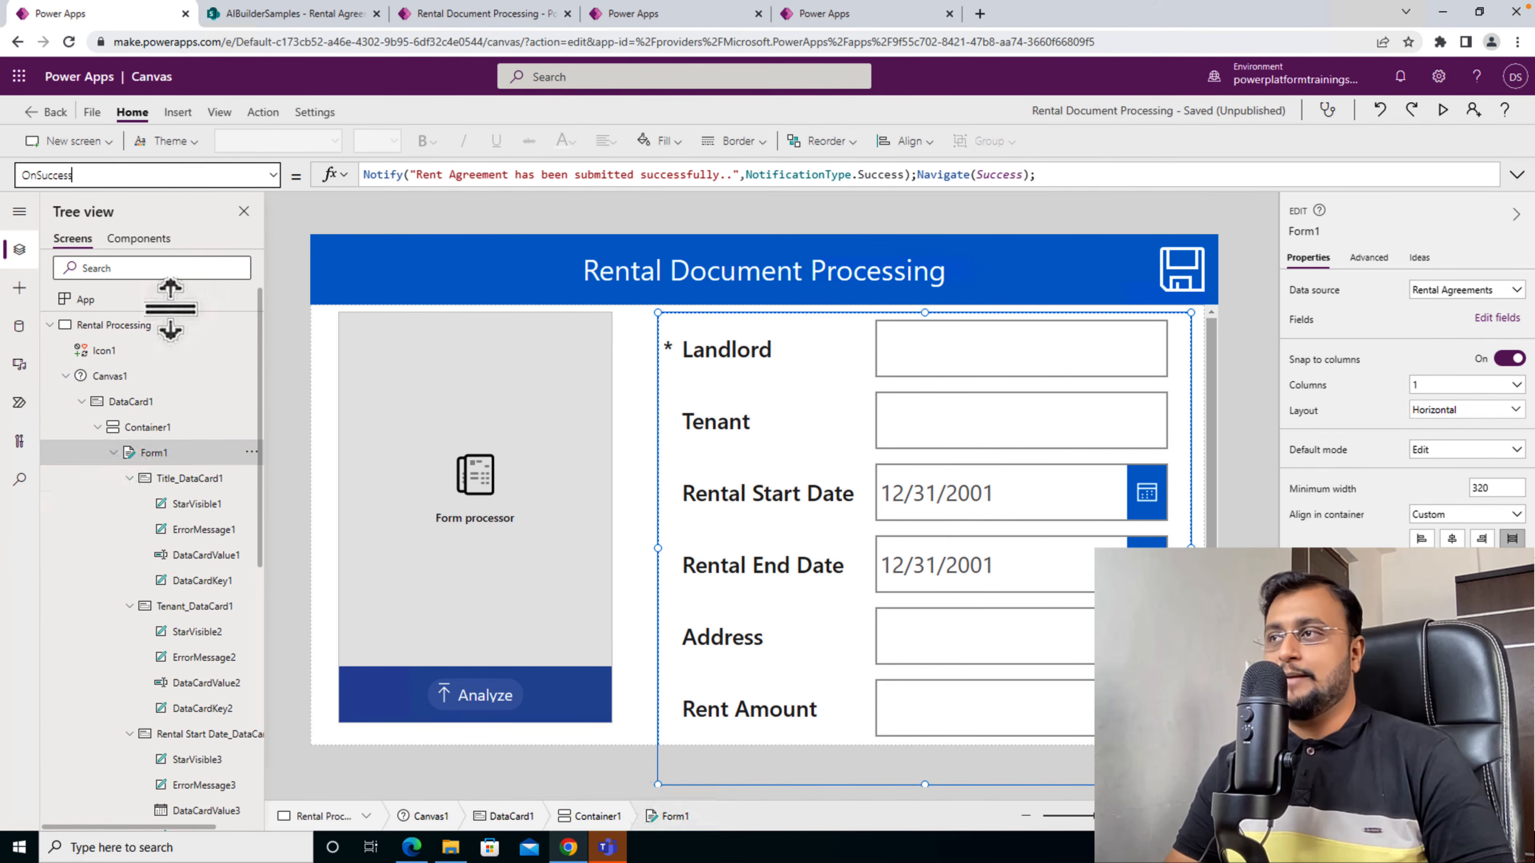
pyautogui.click(49, 324)
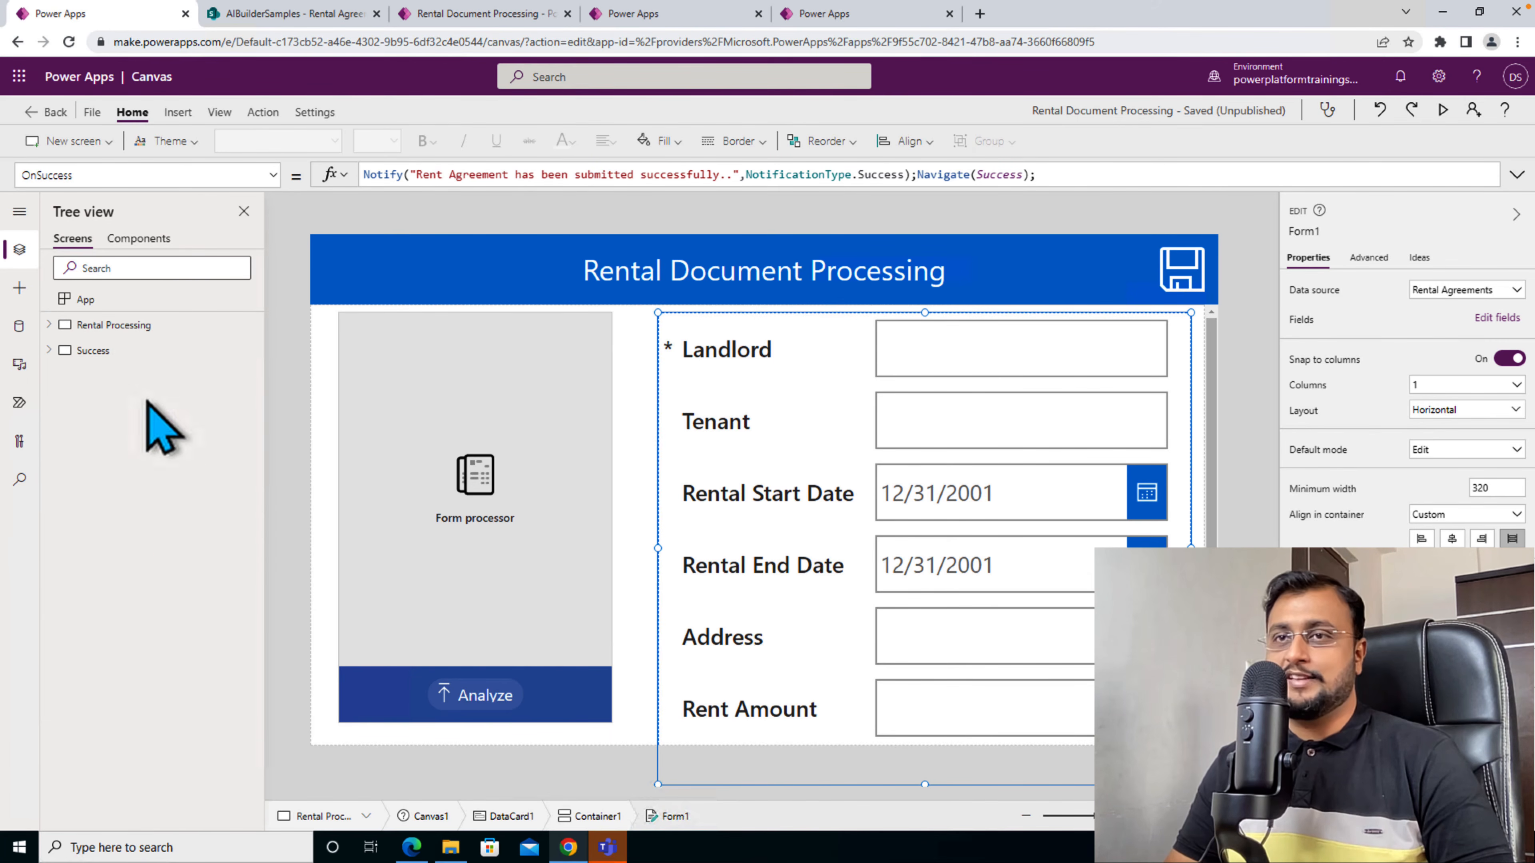
pyautogui.click(135, 353)
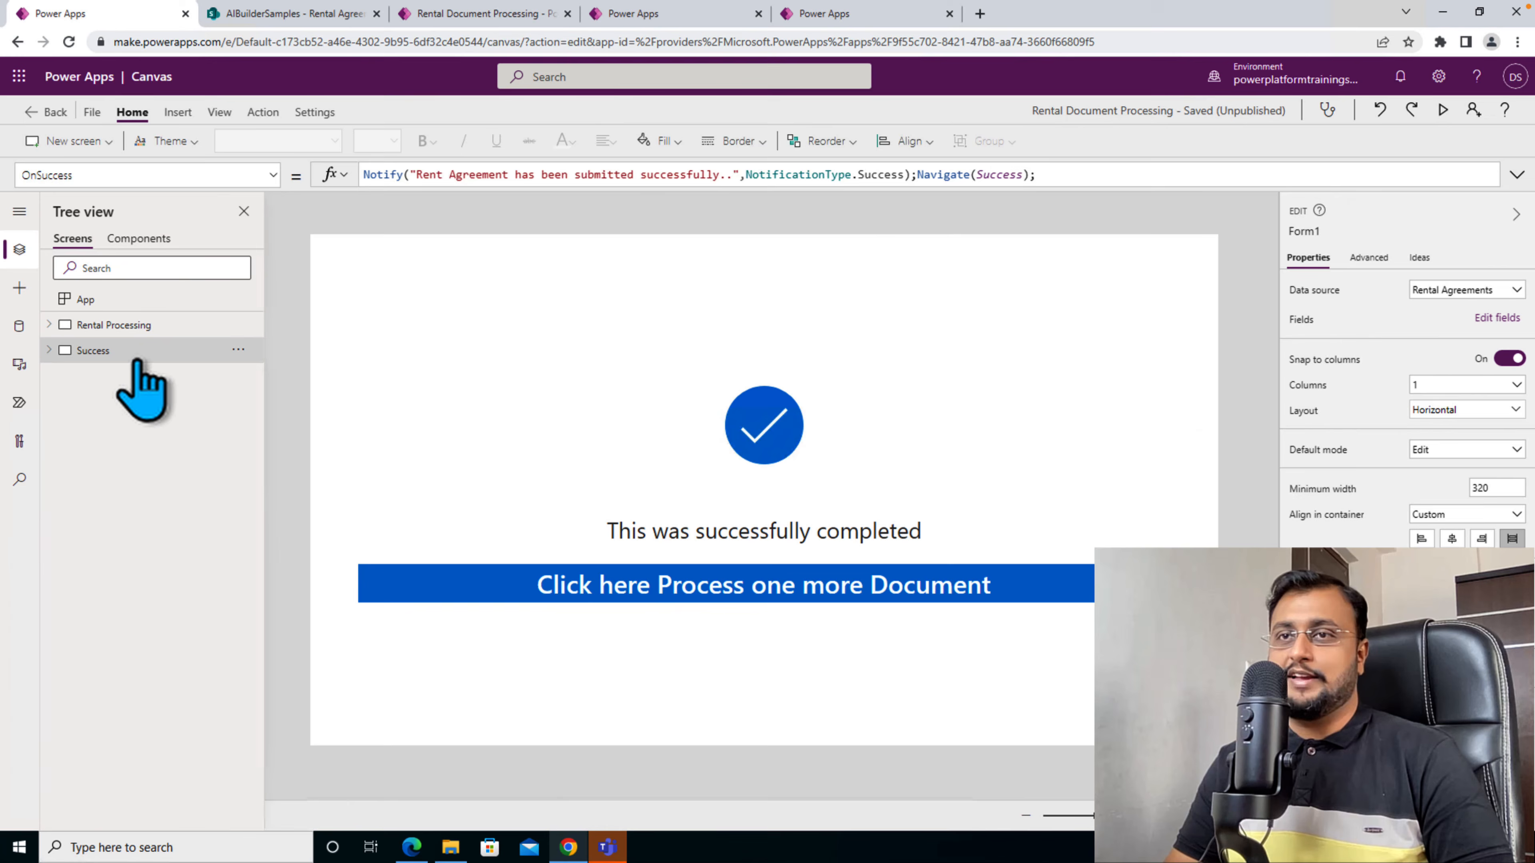
pyautogui.click(695, 590)
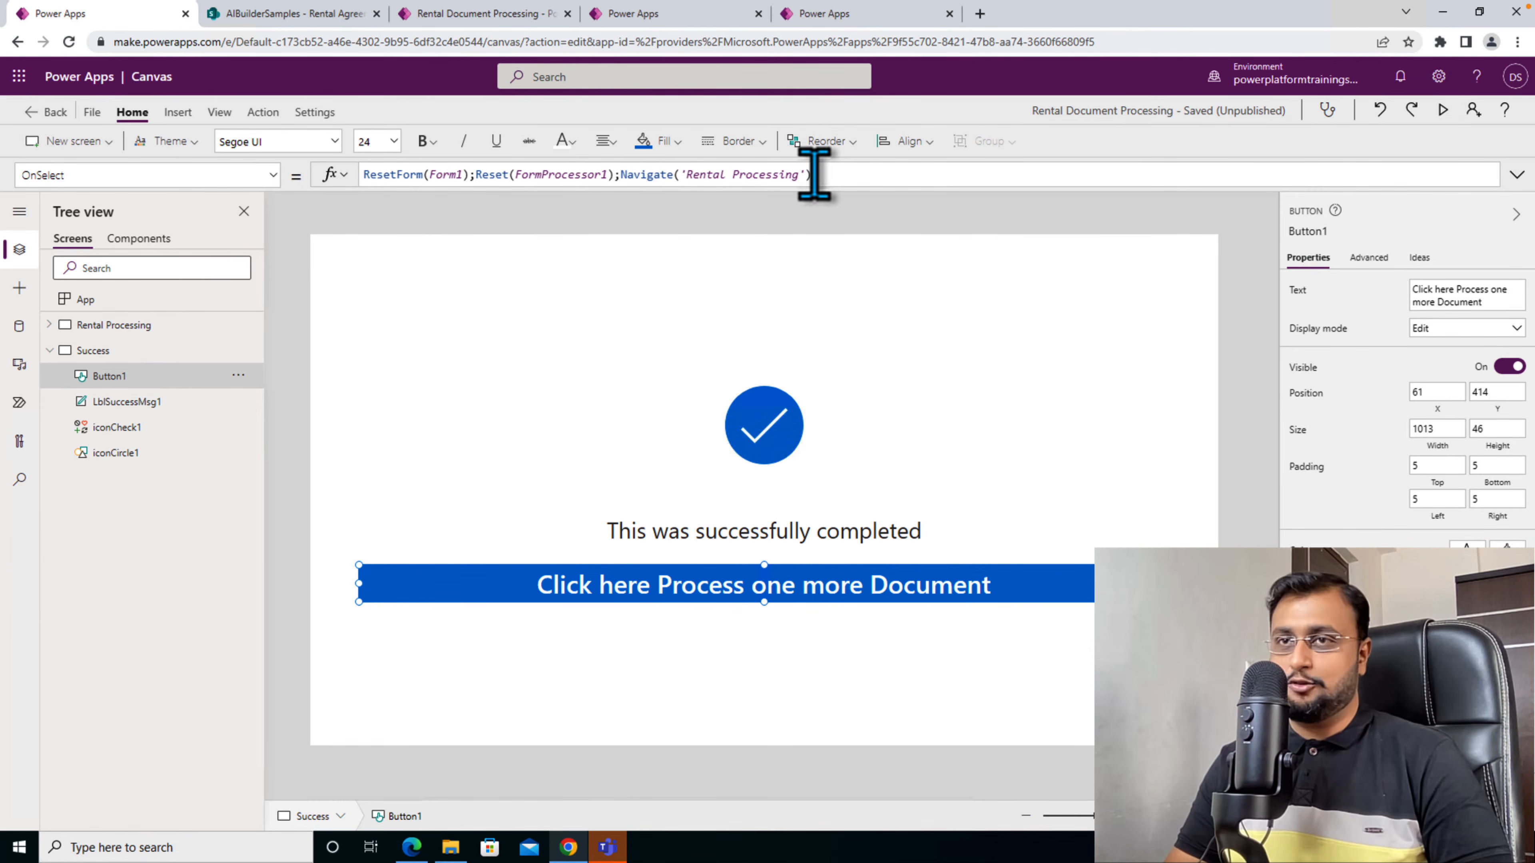
pyautogui.click(50, 326)
pyautogui.click(176, 331)
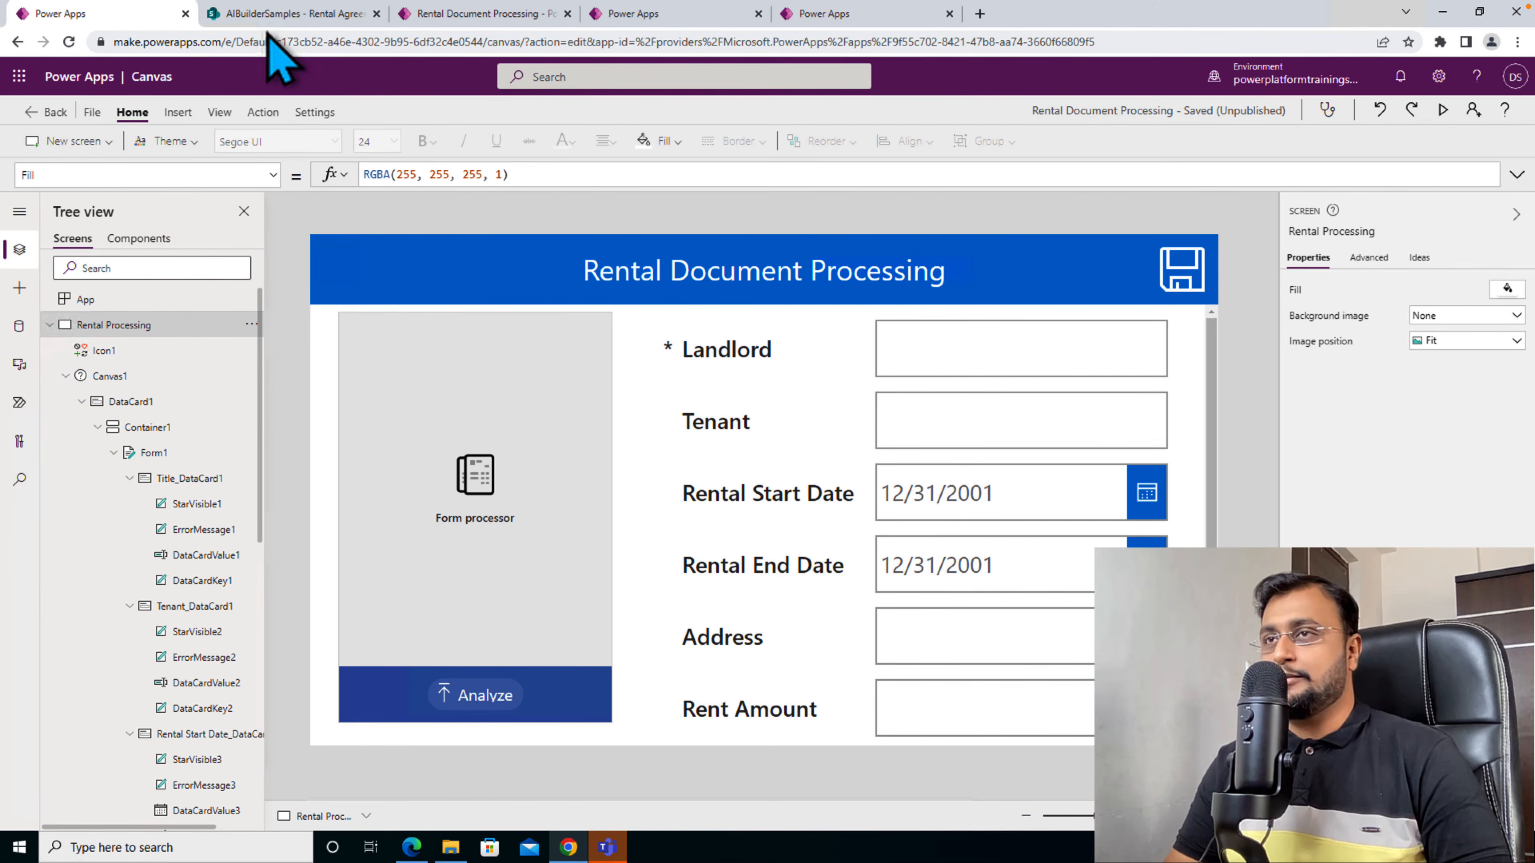
# - Switch to the SharePoint site and delete all existing items from the Rental Agreements list
pyautogui.click(284, 15)
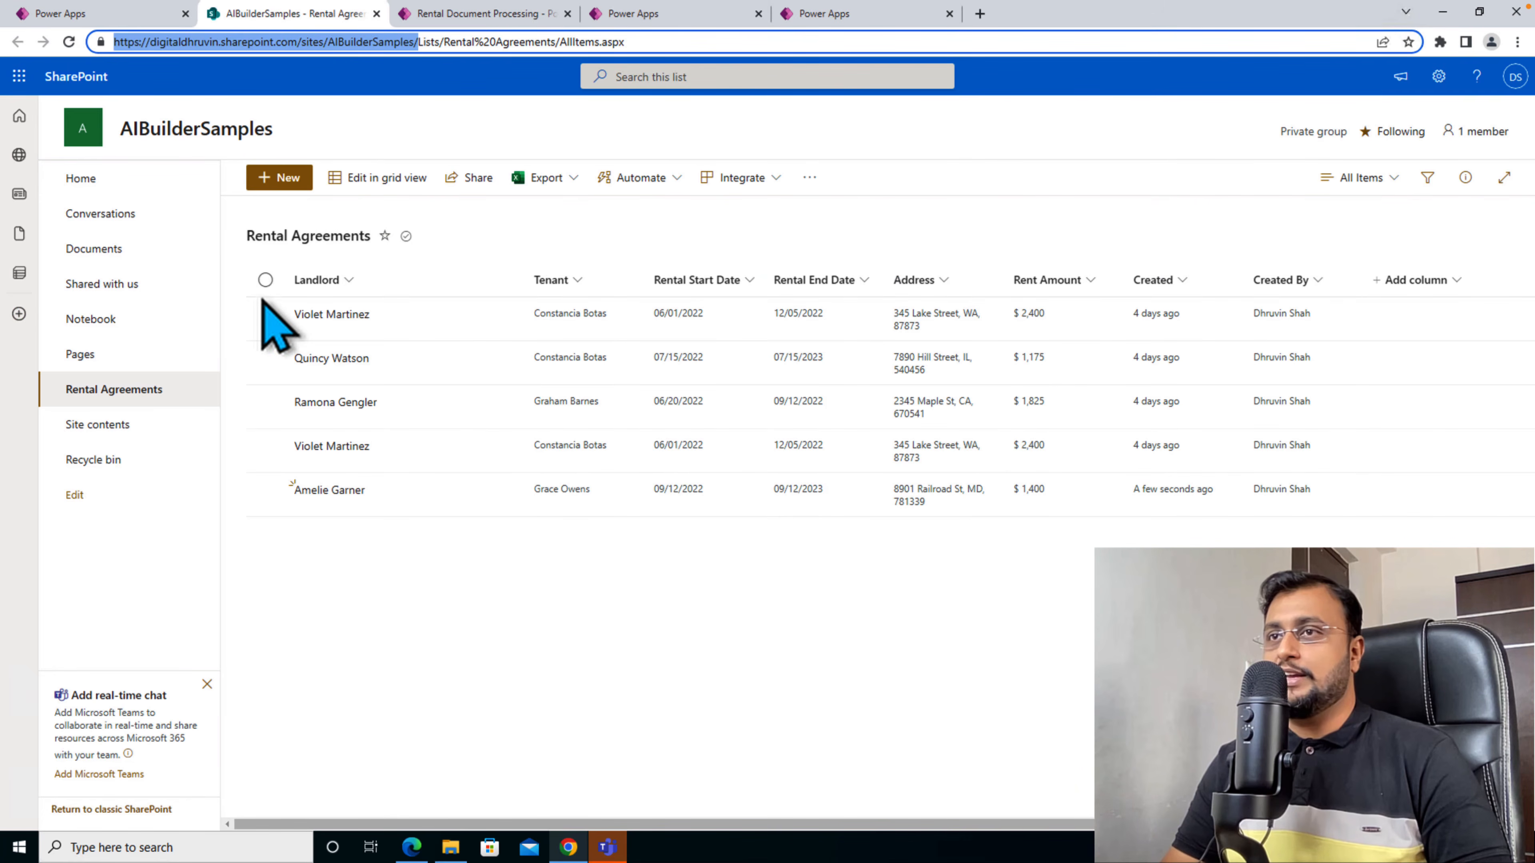
pyautogui.click(266, 279)
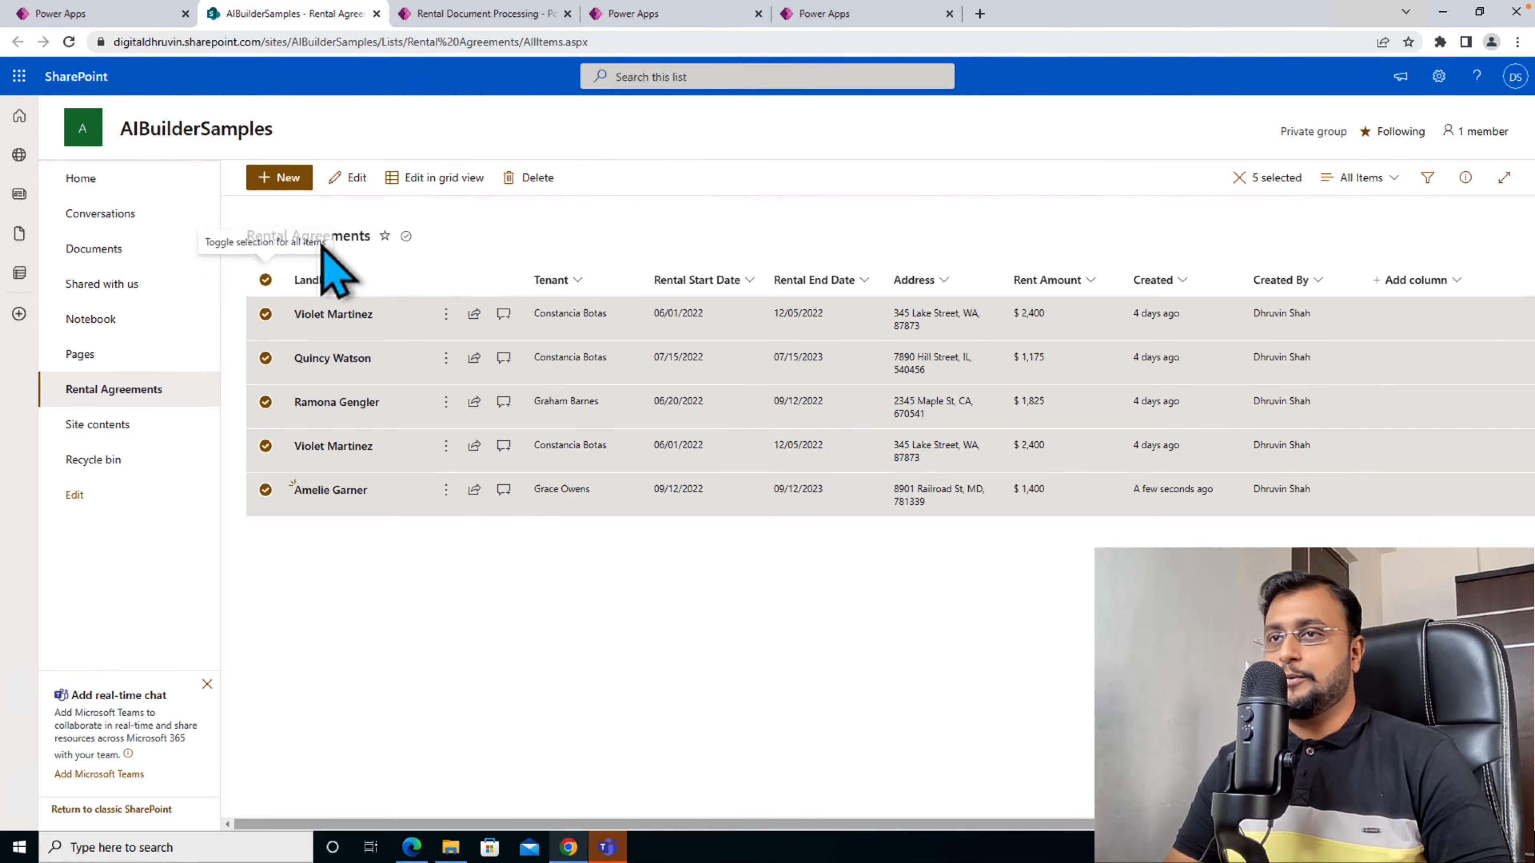
pyautogui.click(519, 184)
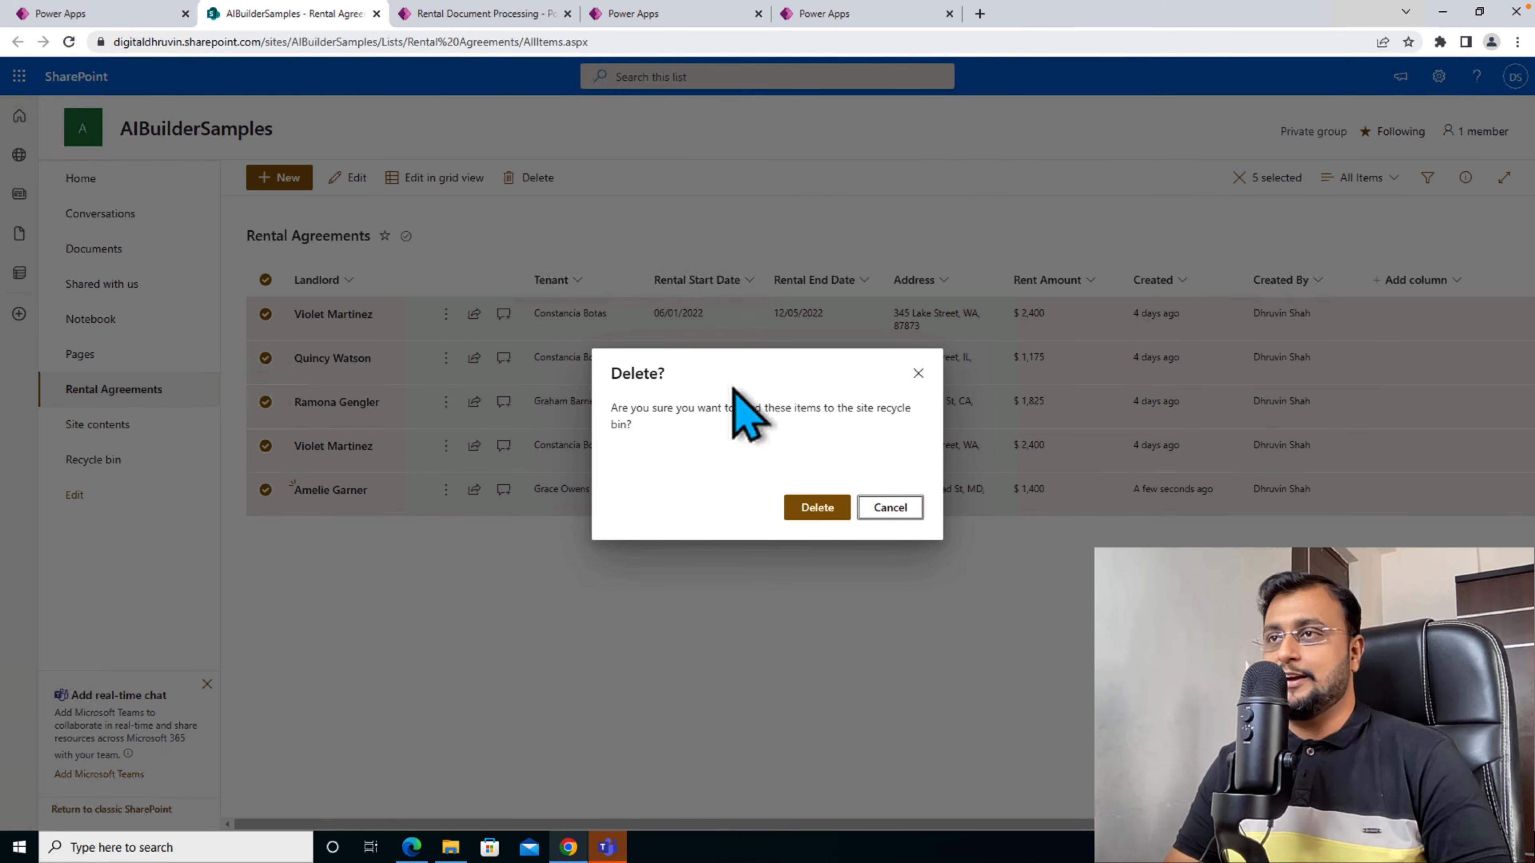
pyautogui.click(800, 508)
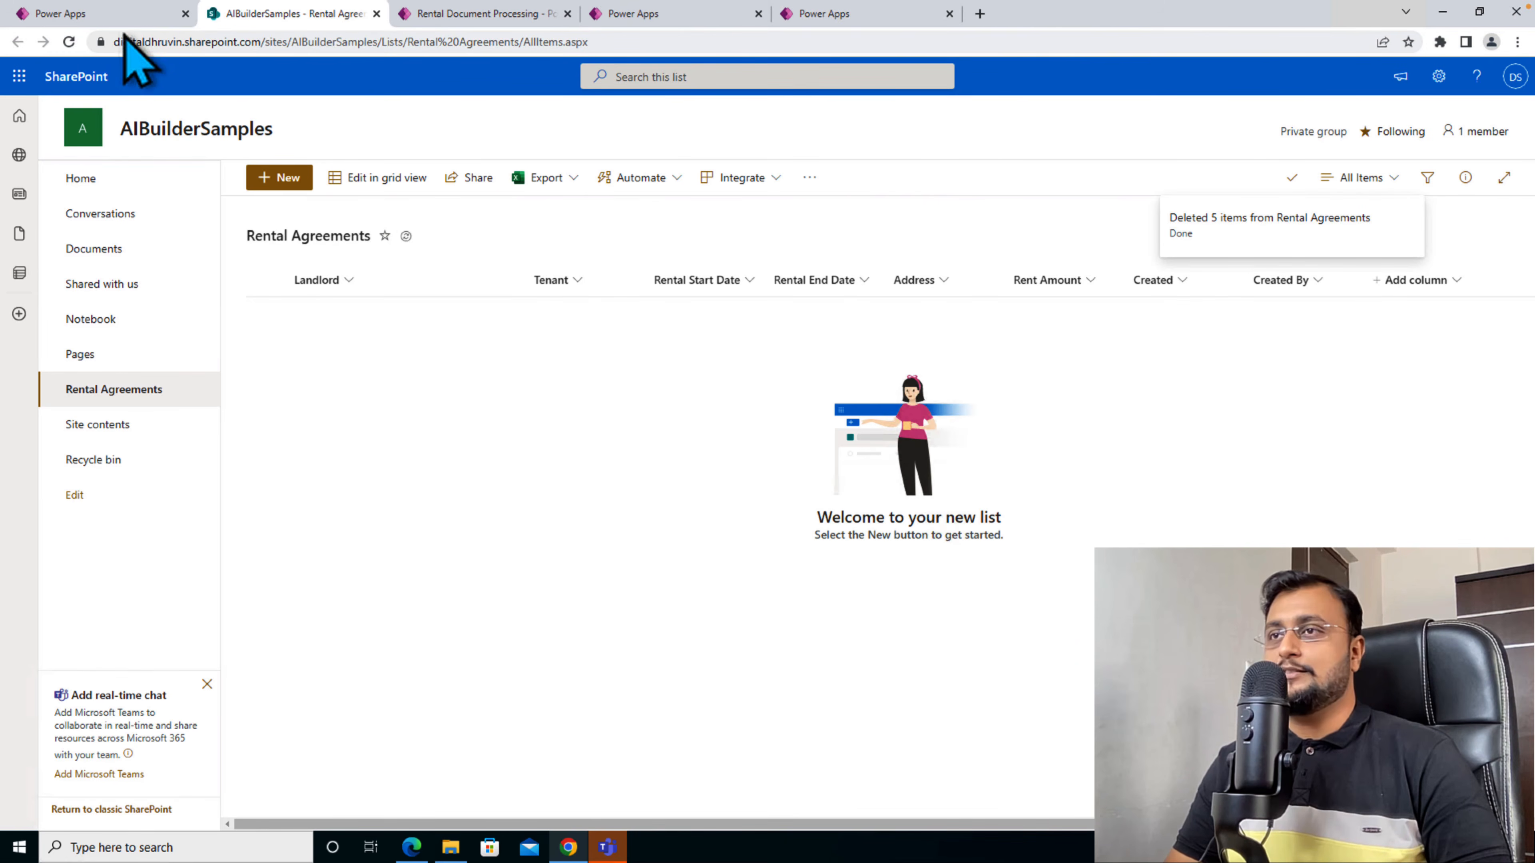
# - Preview the Rental Document Processing app in Power Apps and analyze the rental agreement PDF from the Test folder with the form processor
pyautogui.click(130, 19)
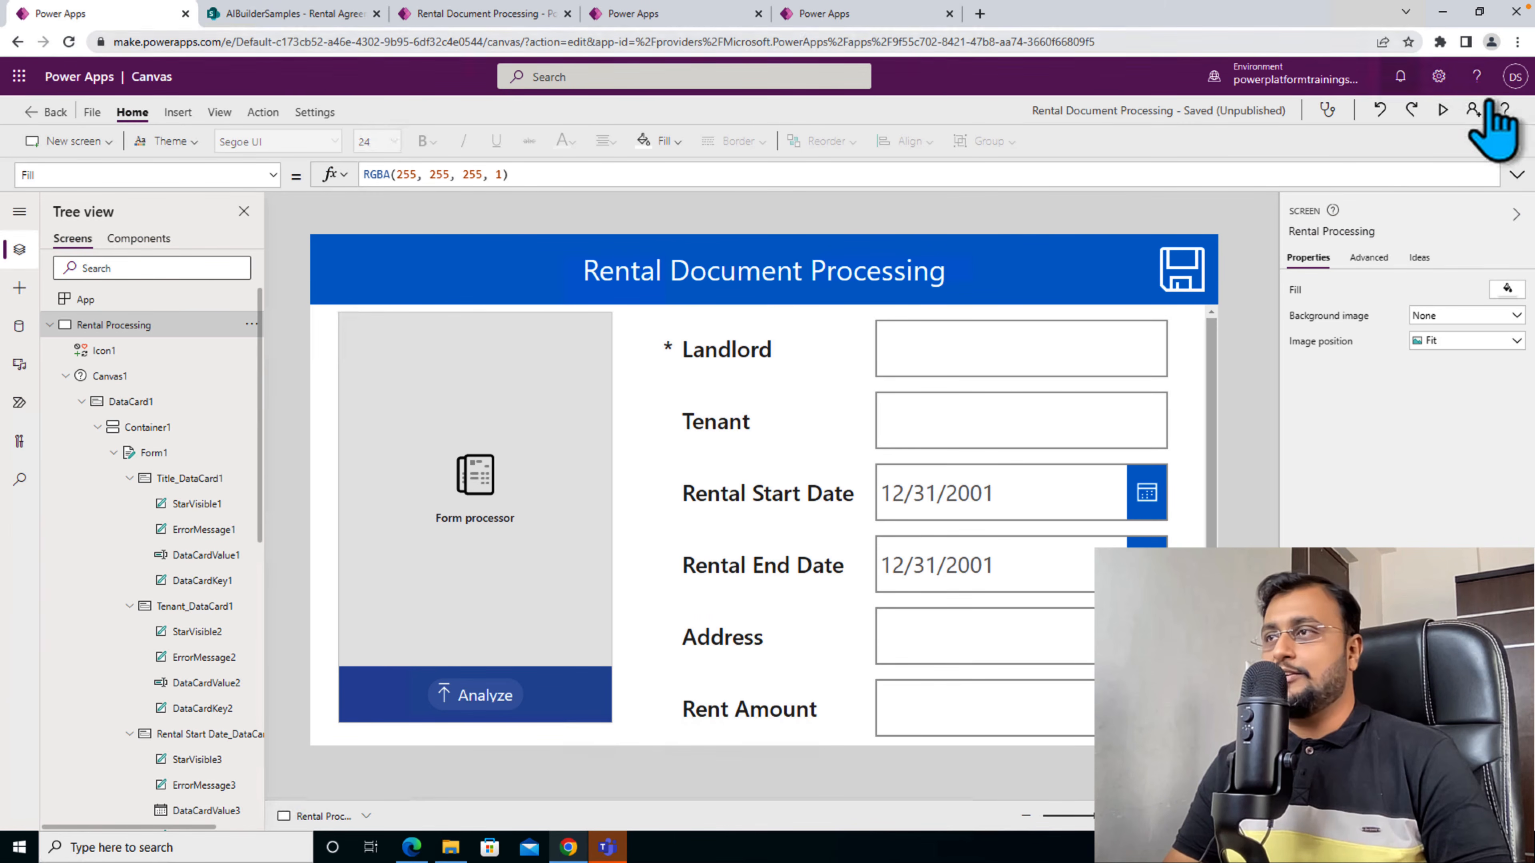
pyautogui.click(1444, 111)
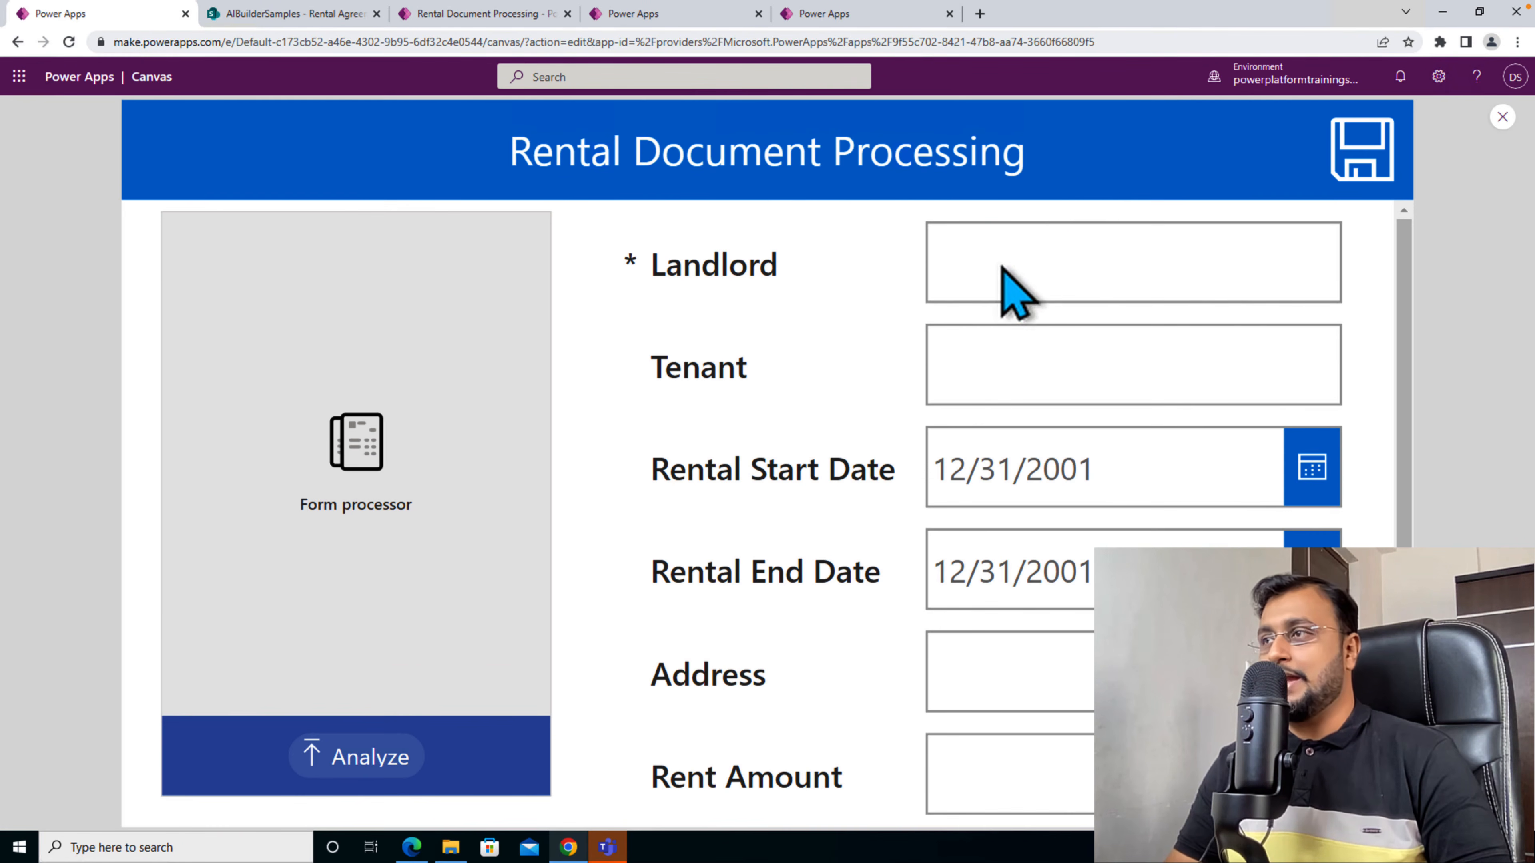
pyautogui.click(379, 759)
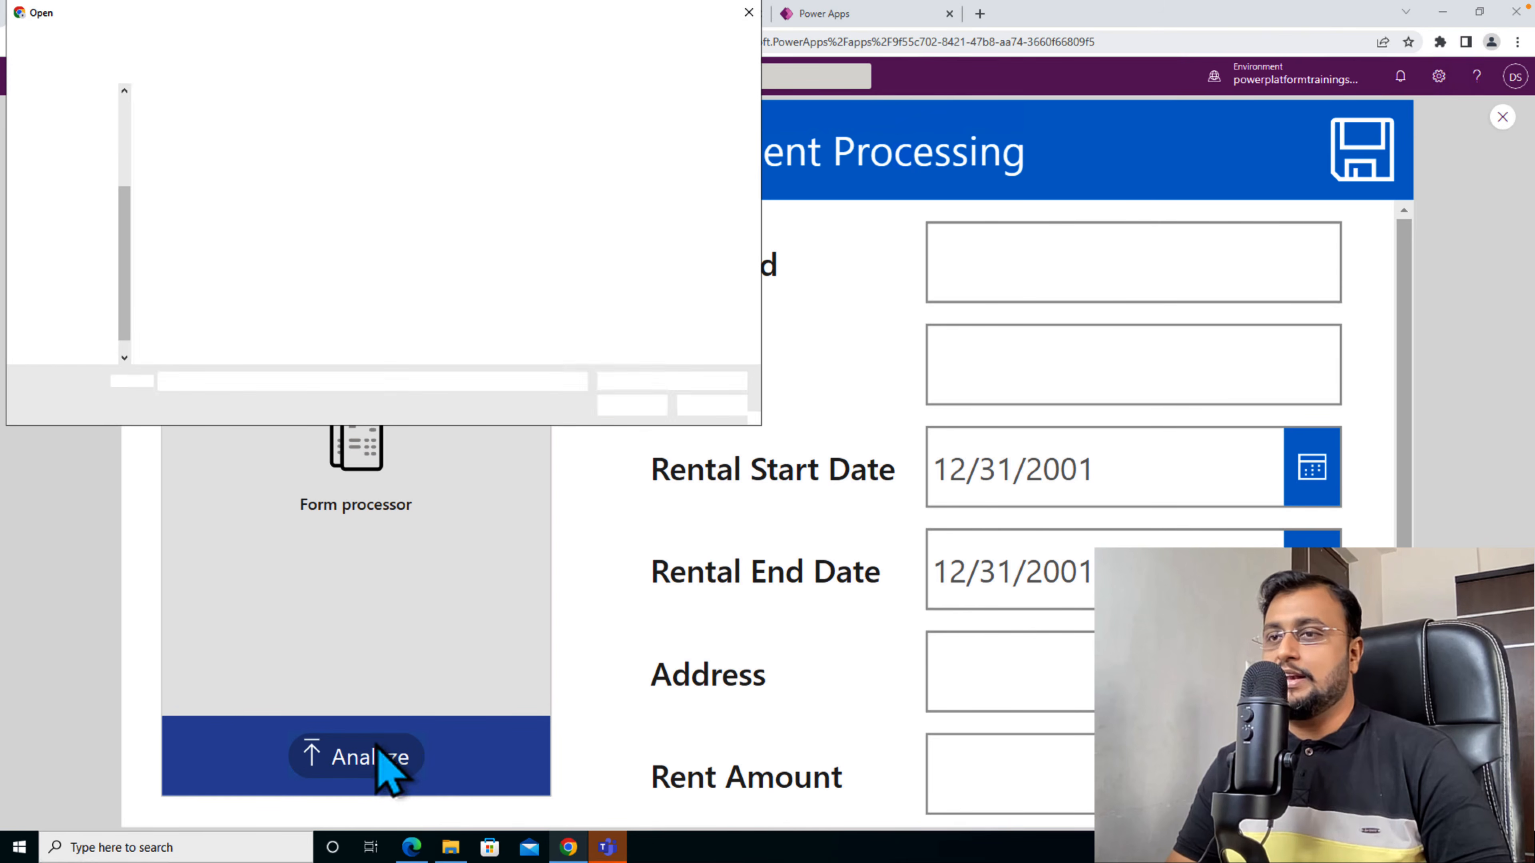
pyautogui.click(271, 123)
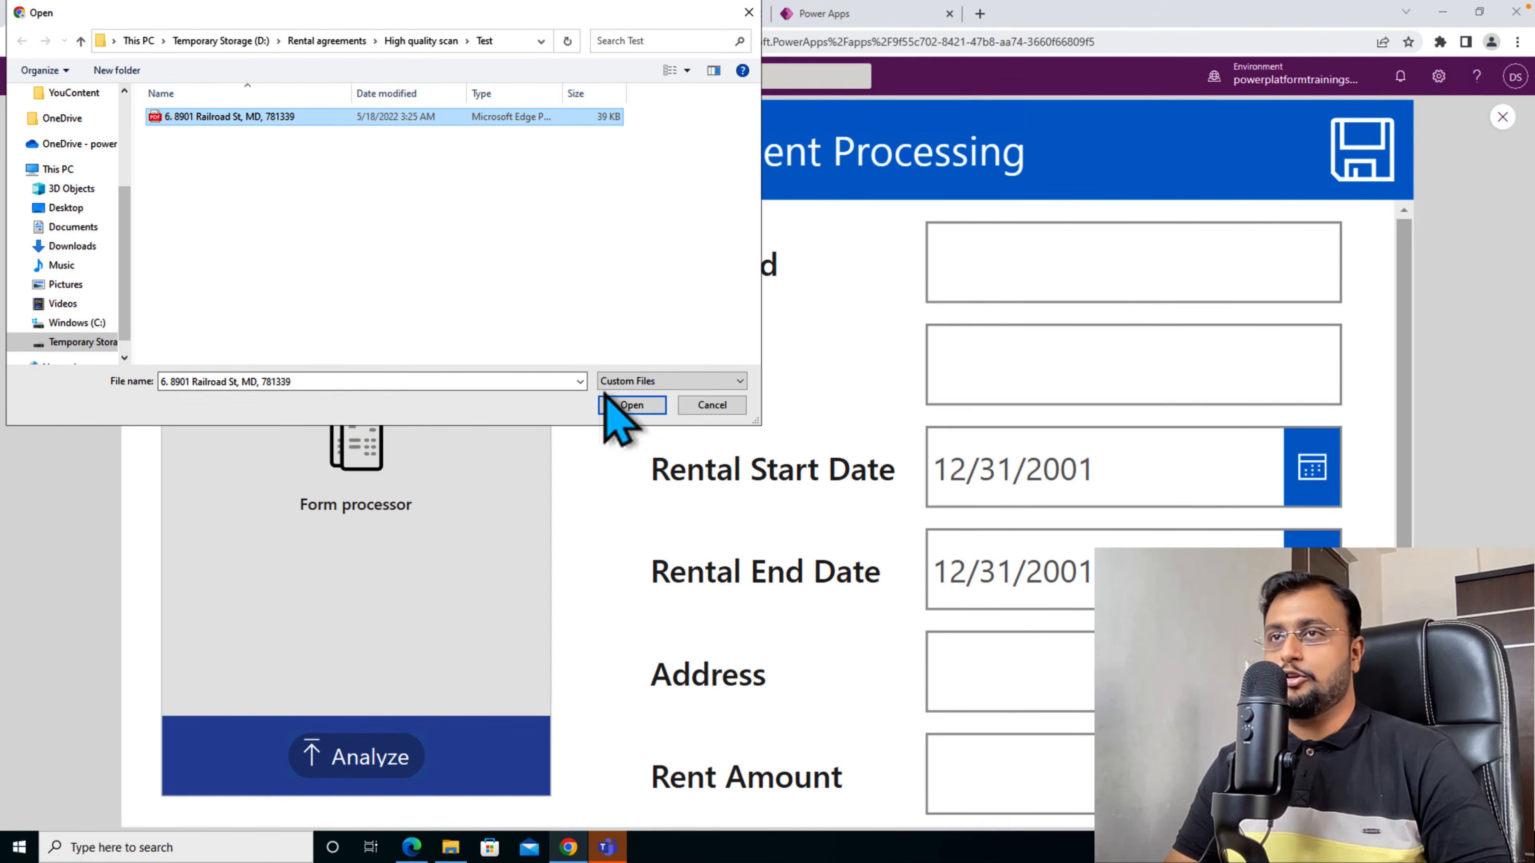
pyautogui.click(632, 405)
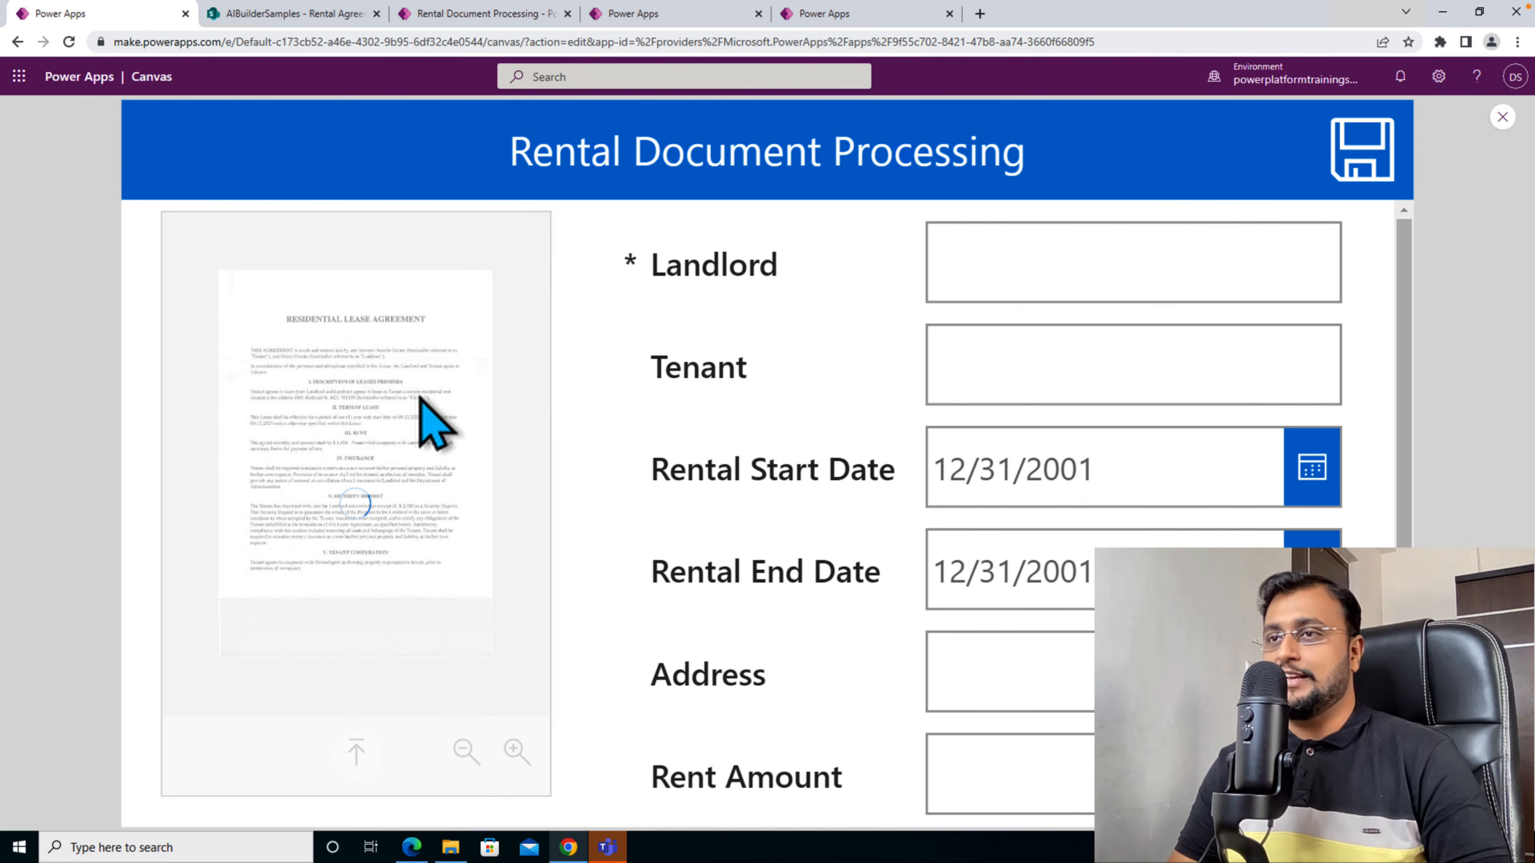
# - Save the extracted rental details with the form and check the new item in the SharePoint Rental Agreements list
pyautogui.click(514, 750)
pyautogui.click(514, 750)
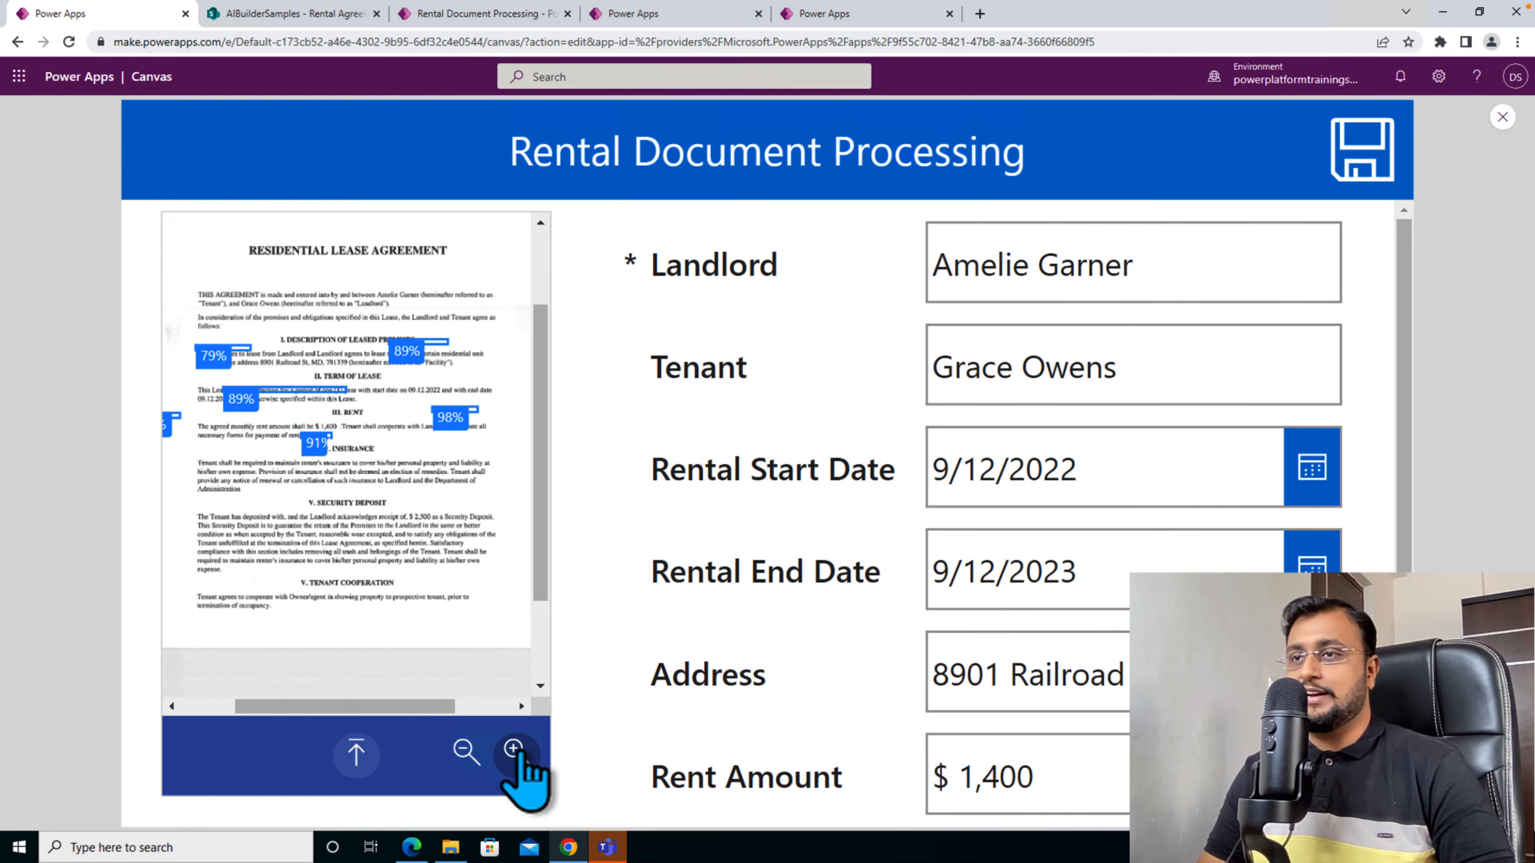
pyautogui.click(514, 750)
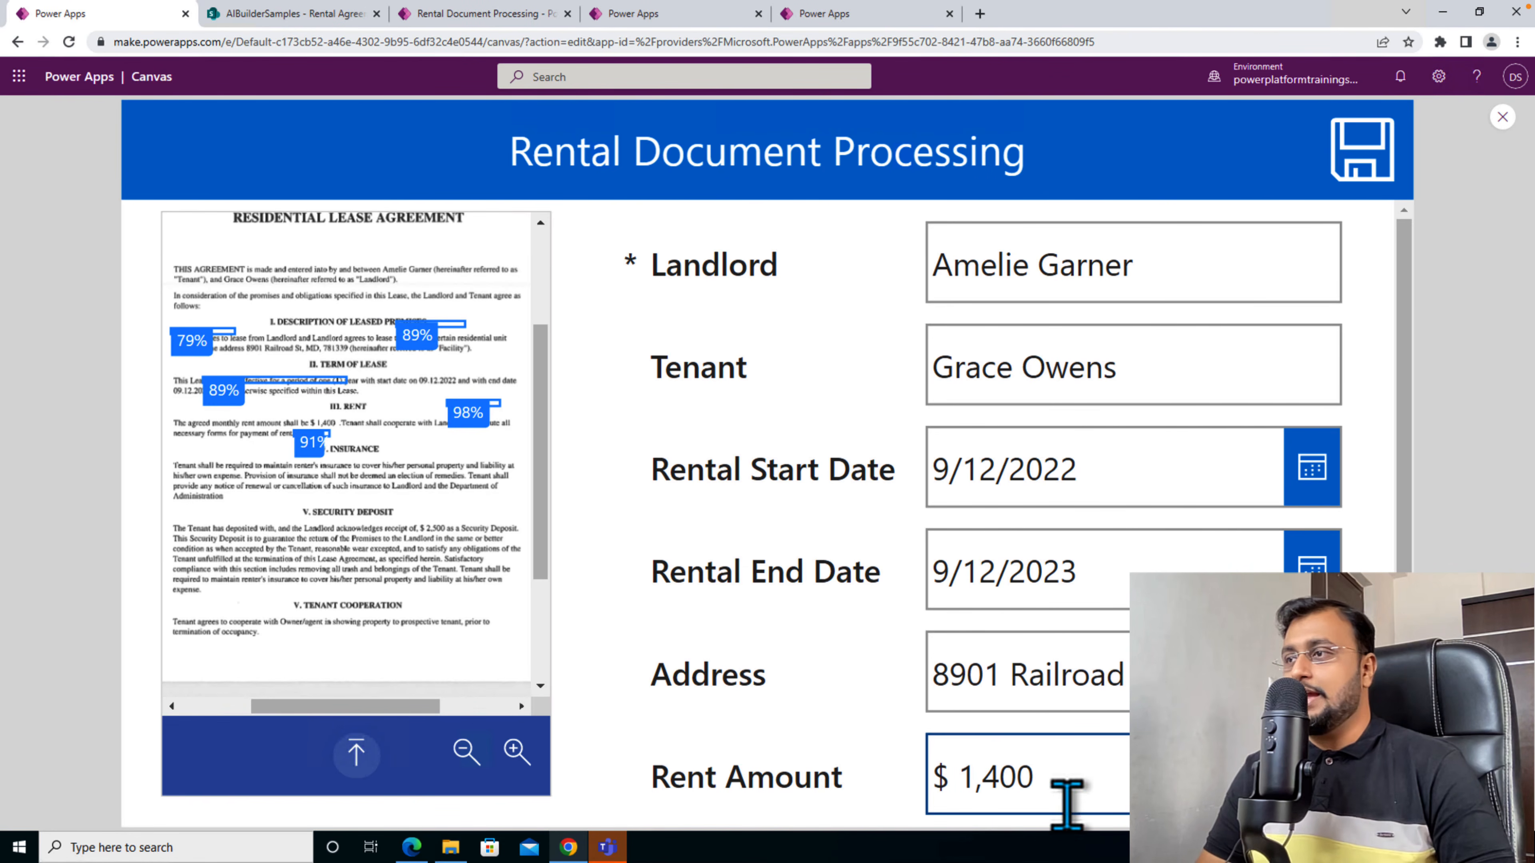
pyautogui.click(1370, 170)
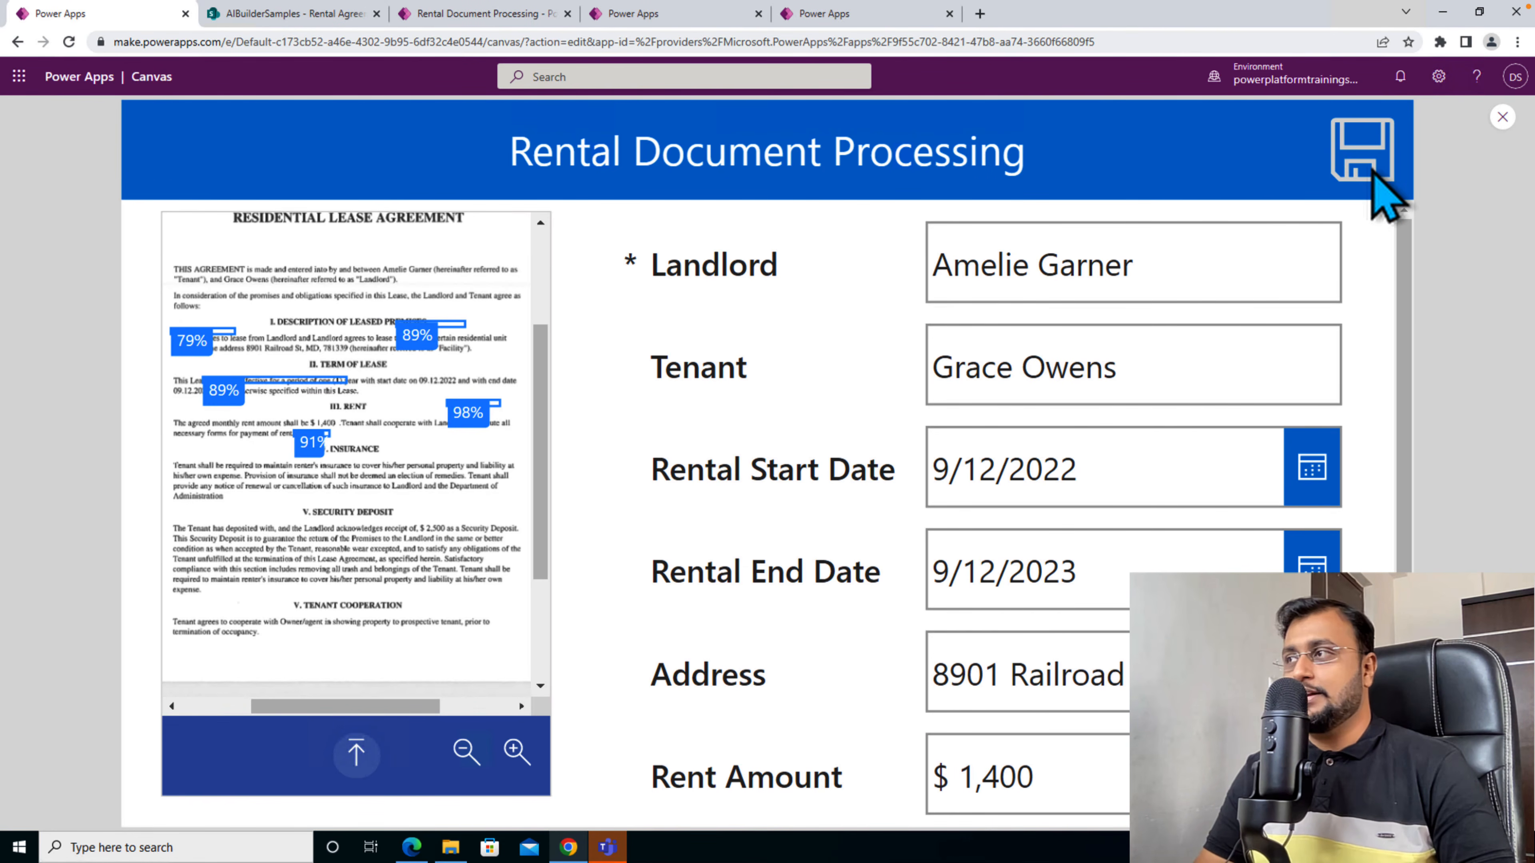
pyautogui.click(294, 14)
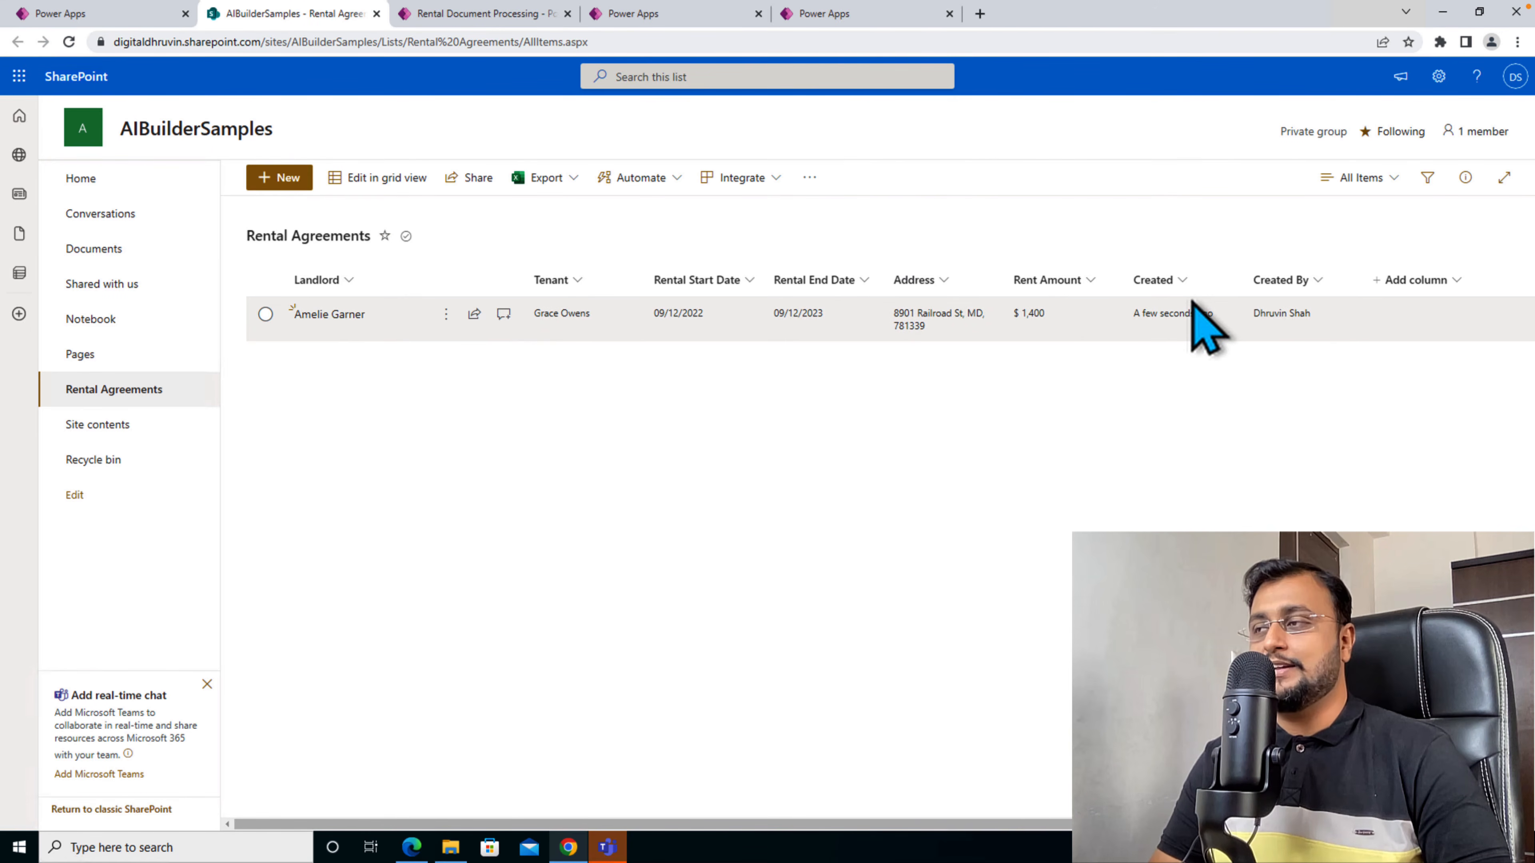
# - Leave the Power Apps preview and examine the OnVisible formula of the Rental Processing screen
pyautogui.click(132, 18)
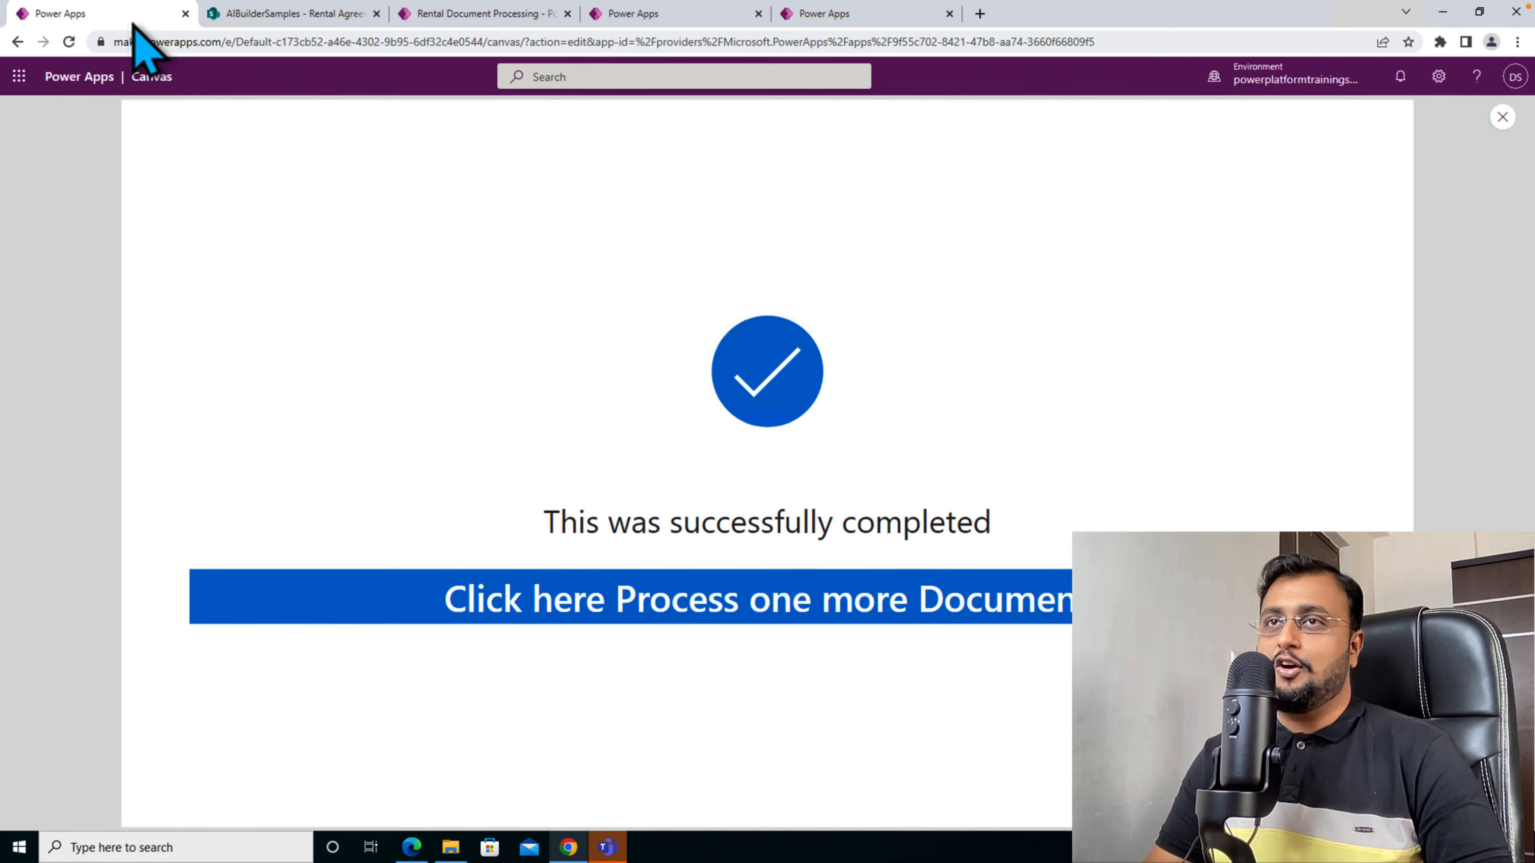
pyautogui.click(1501, 117)
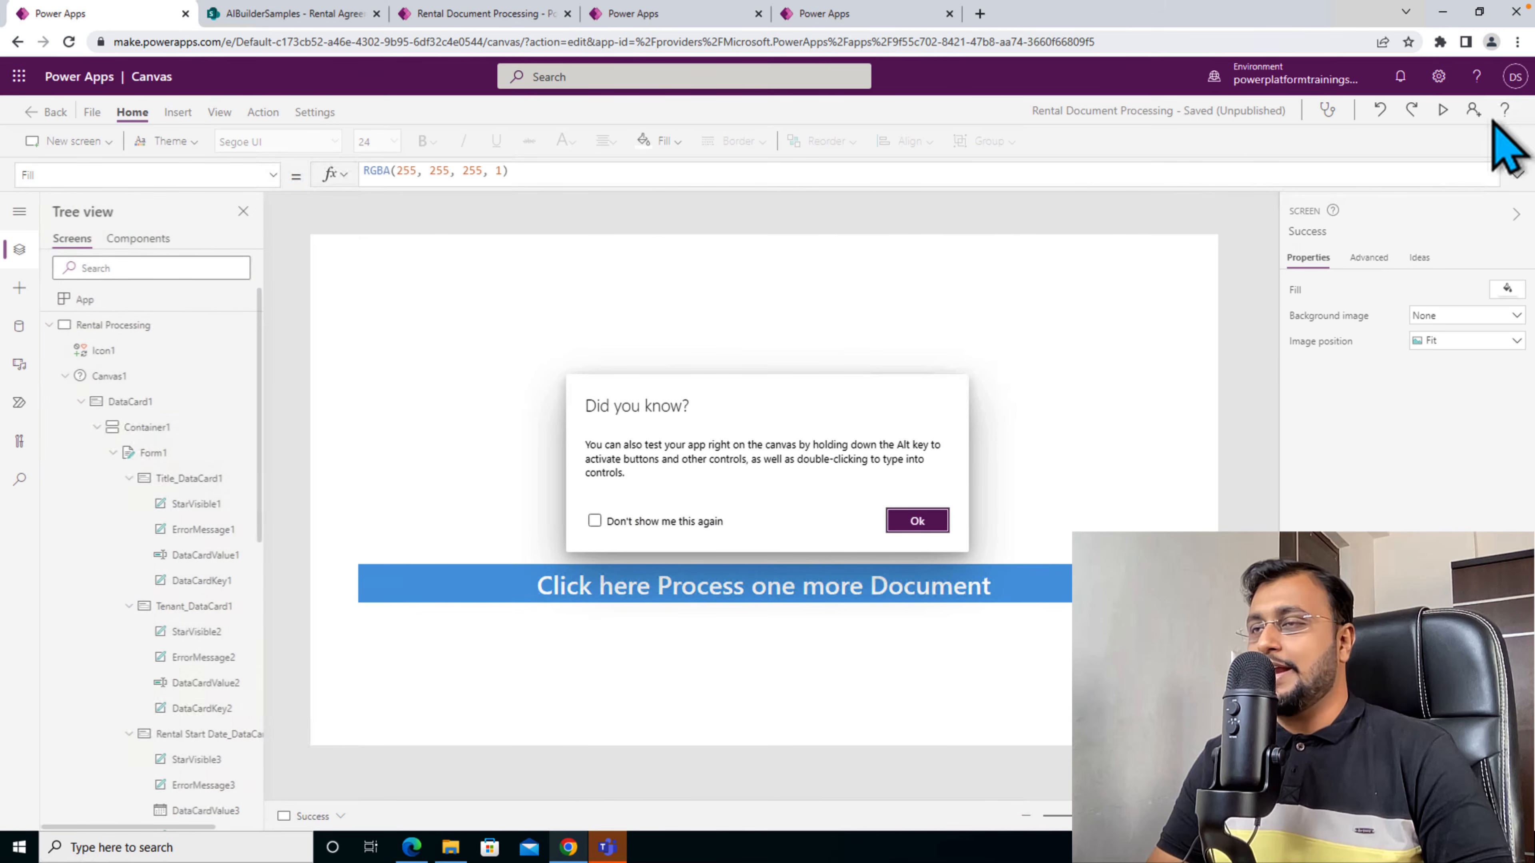
pyautogui.click(315, 387)
pyautogui.click(161, 329)
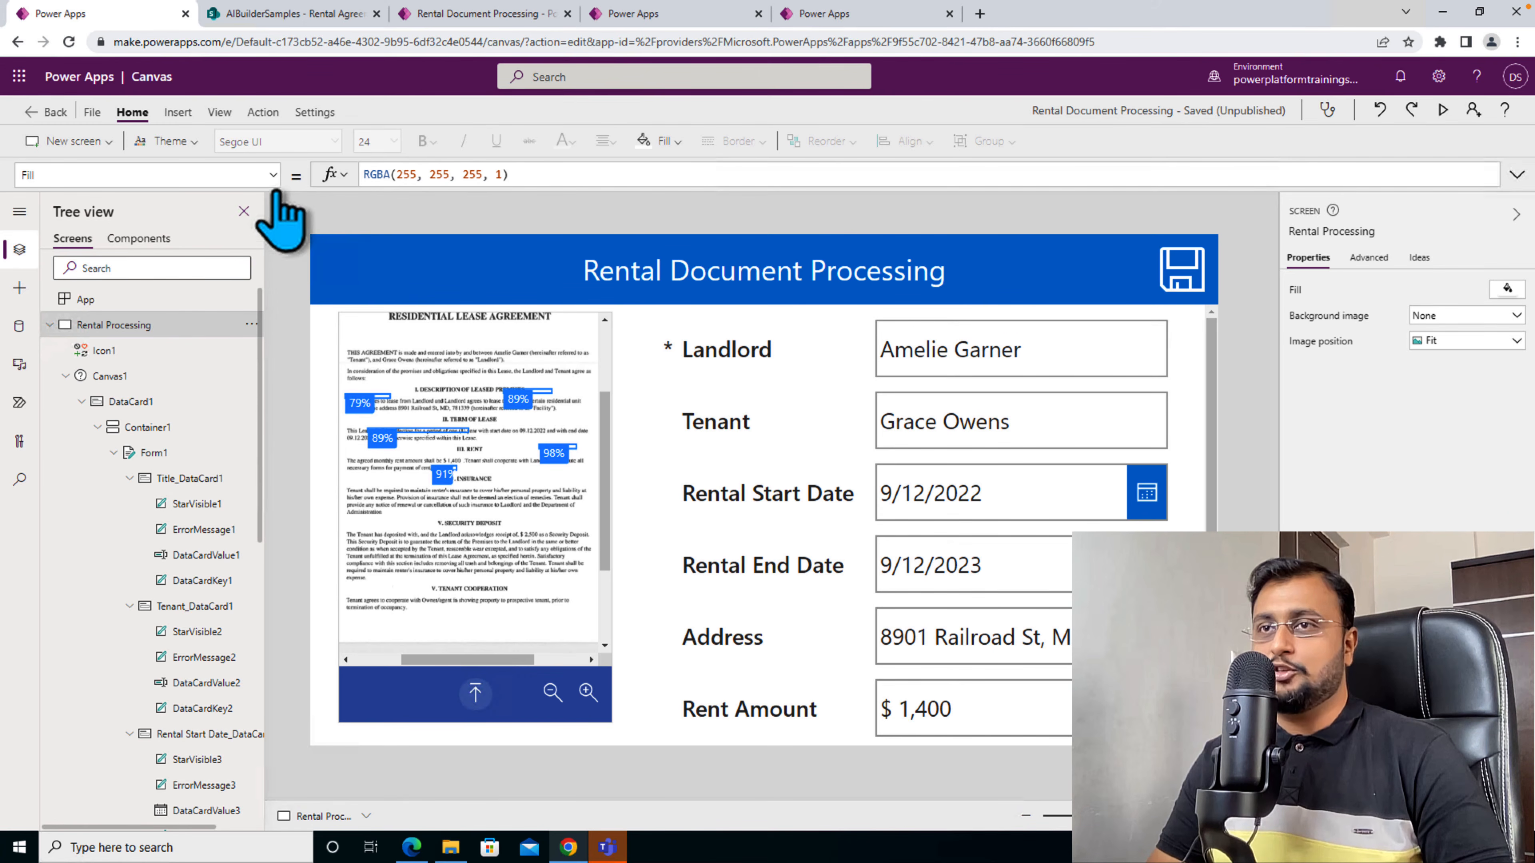
pyautogui.click(273, 177)
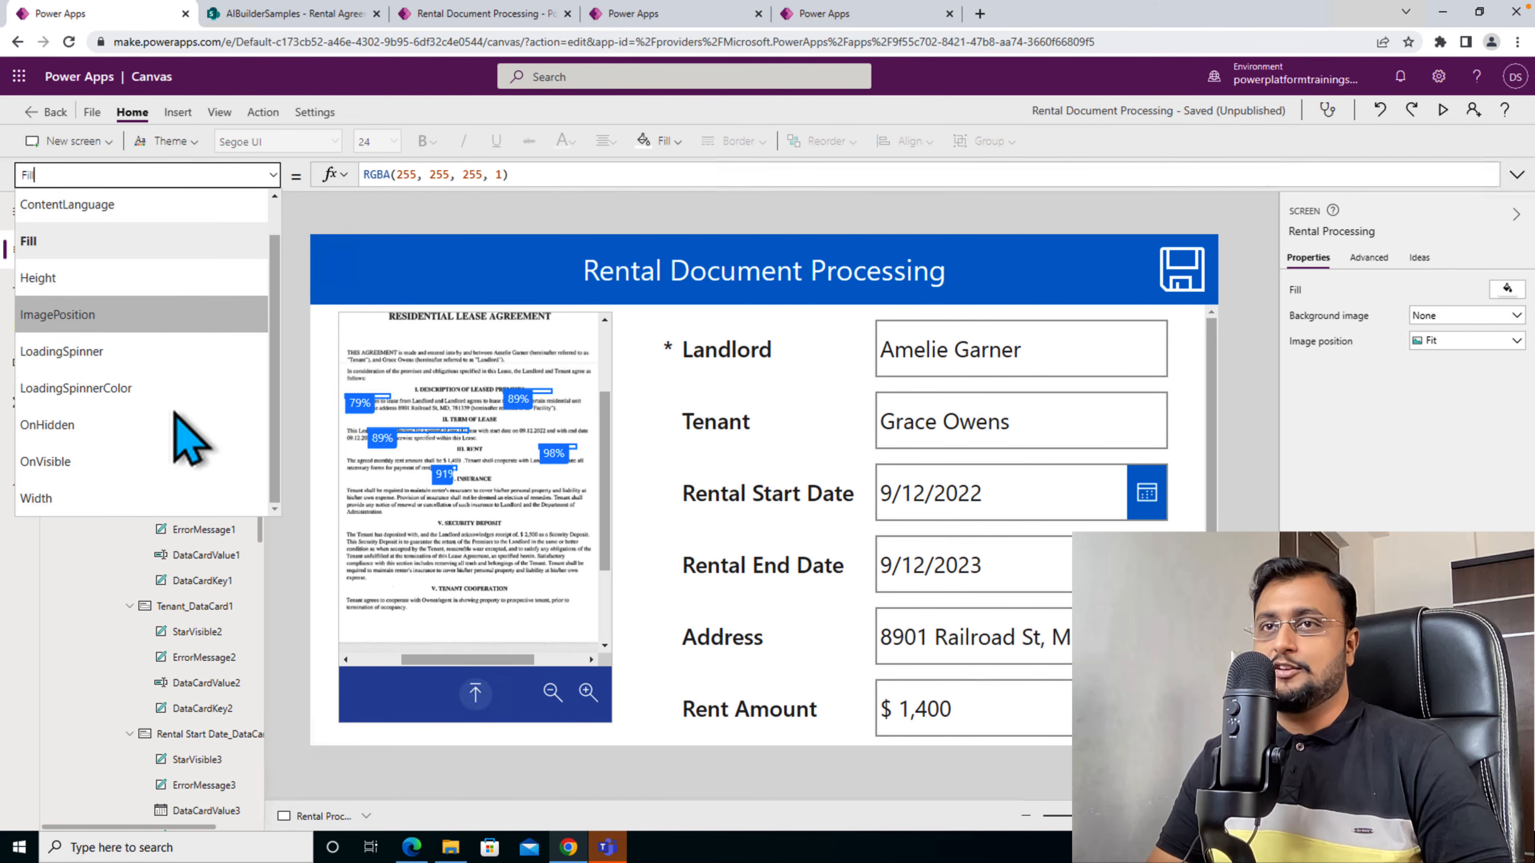
pyautogui.click(168, 461)
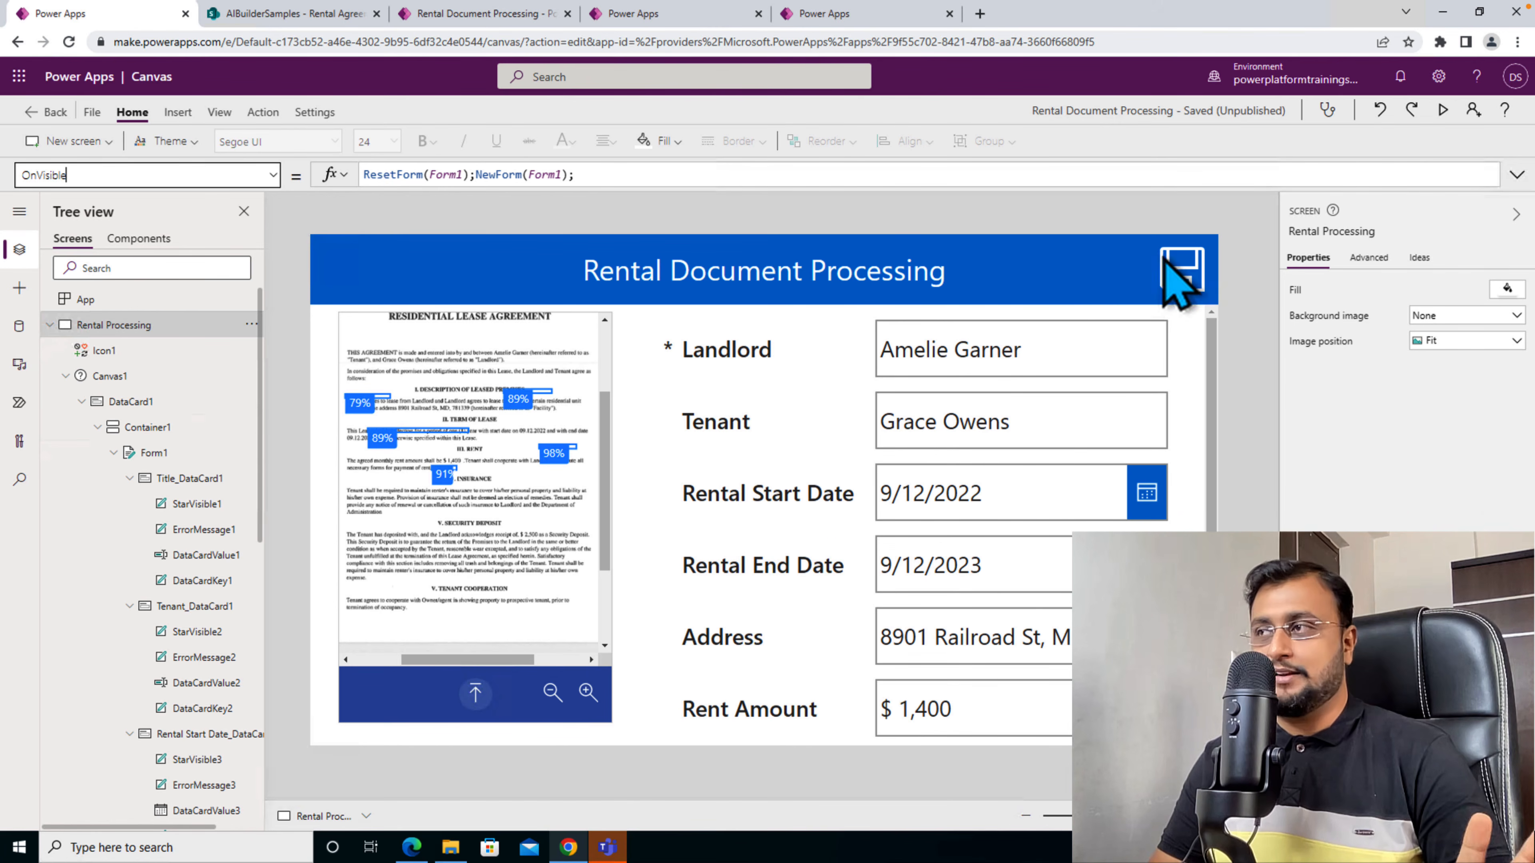
# - Review the save icon's OnSelect formula and the Default formulas of the Address and Landlord cards, and reselect the Rental Processing screen
pyautogui.click(1176, 266)
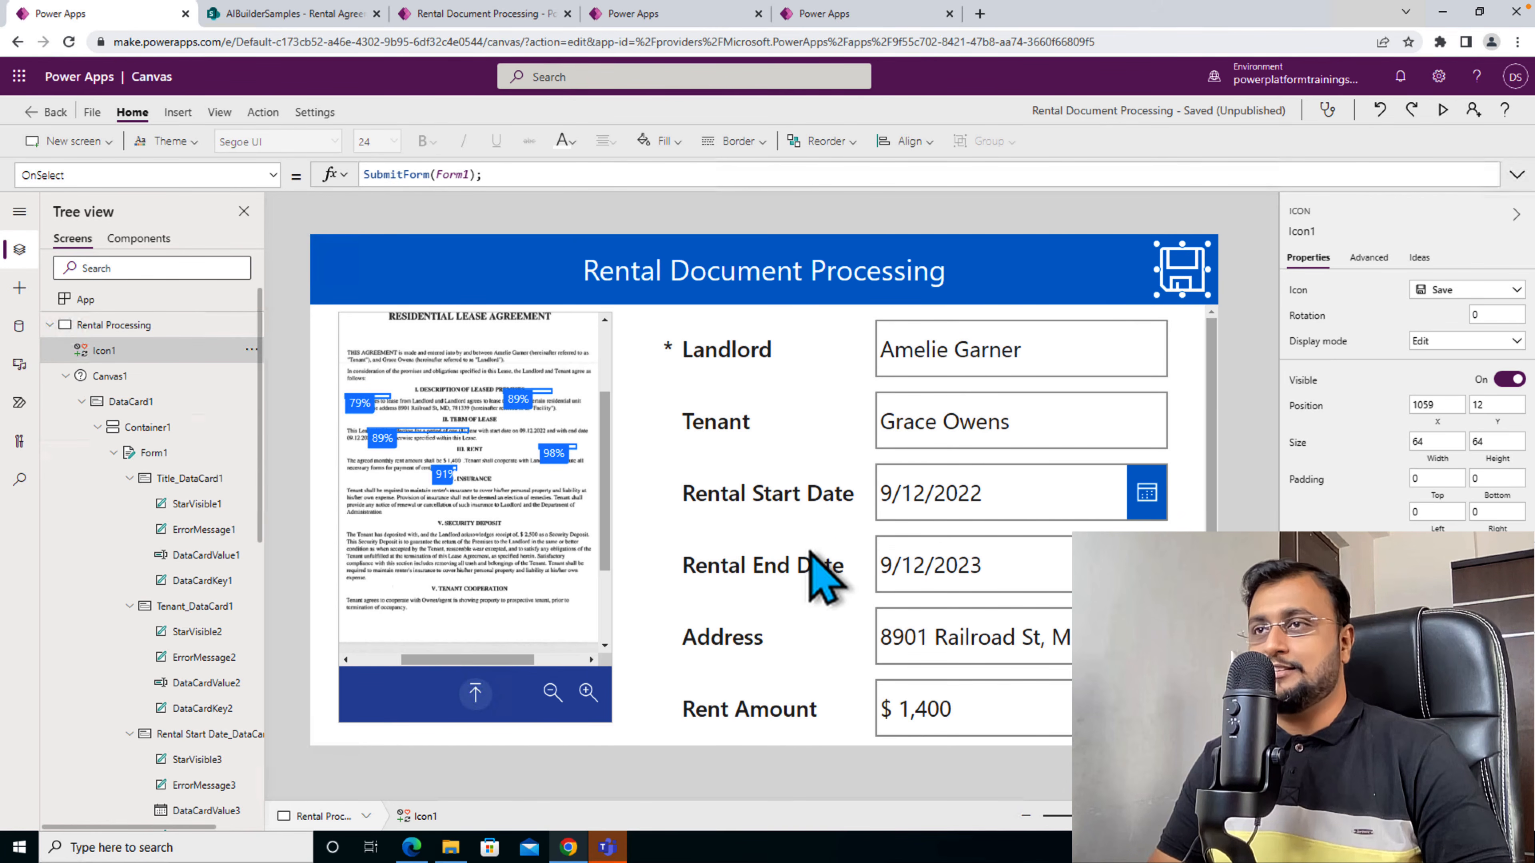
pyautogui.click(807, 644)
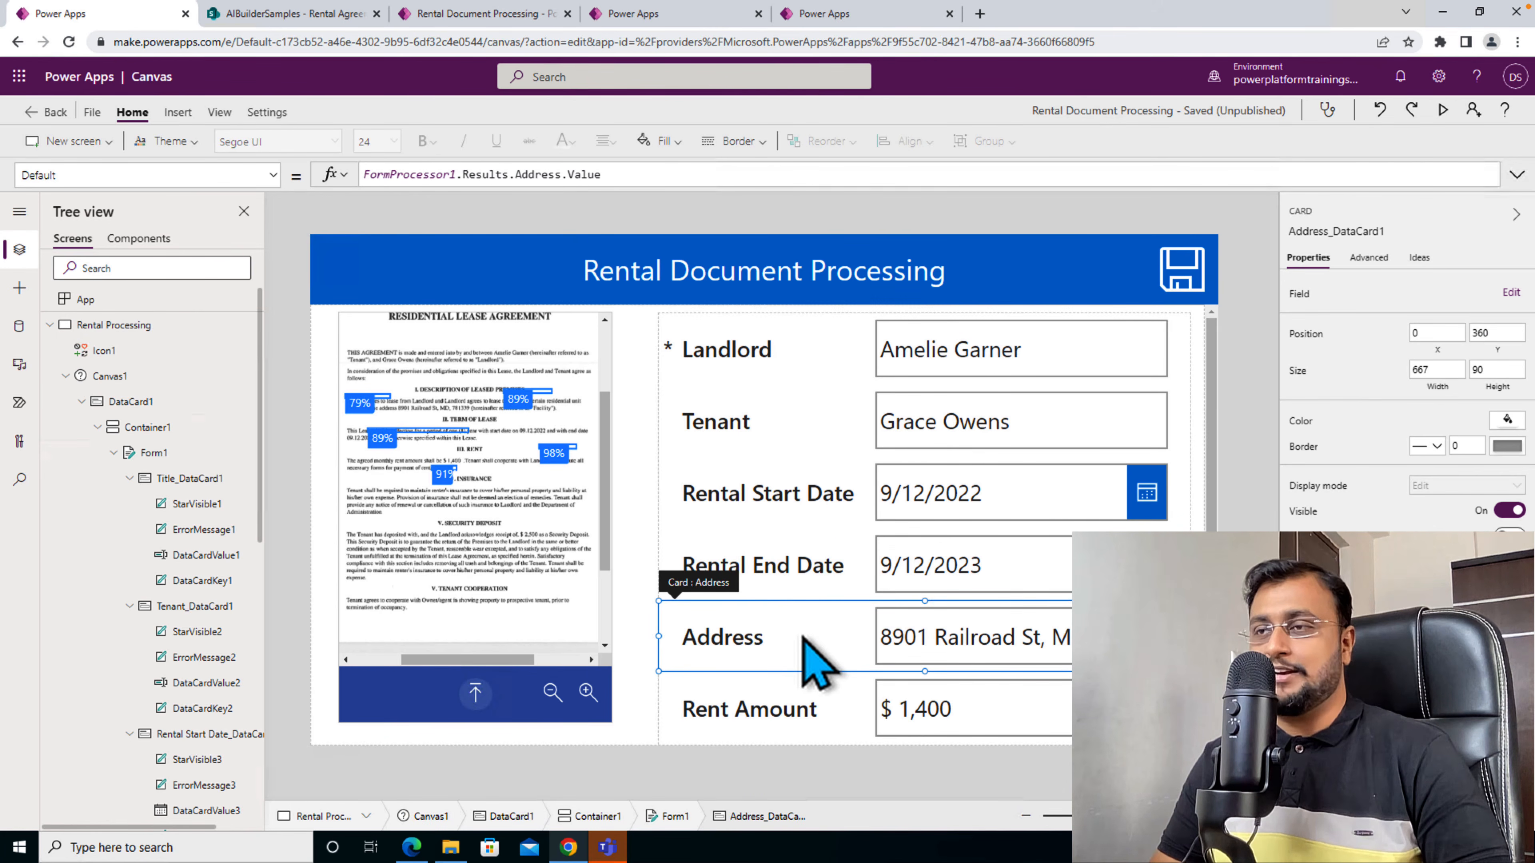
pyautogui.click(789, 367)
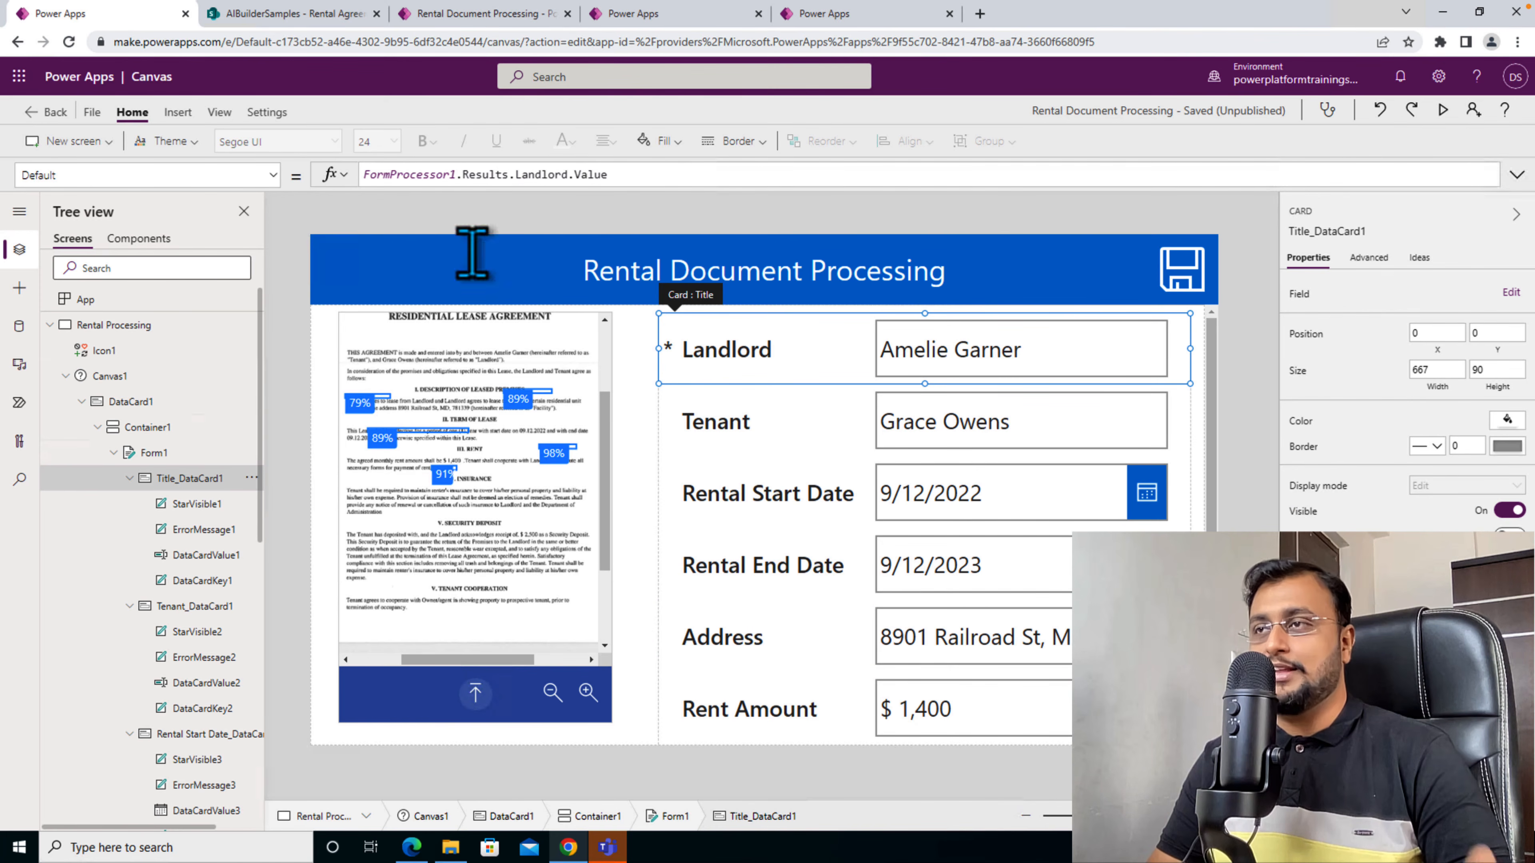
pyautogui.click(559, 731)
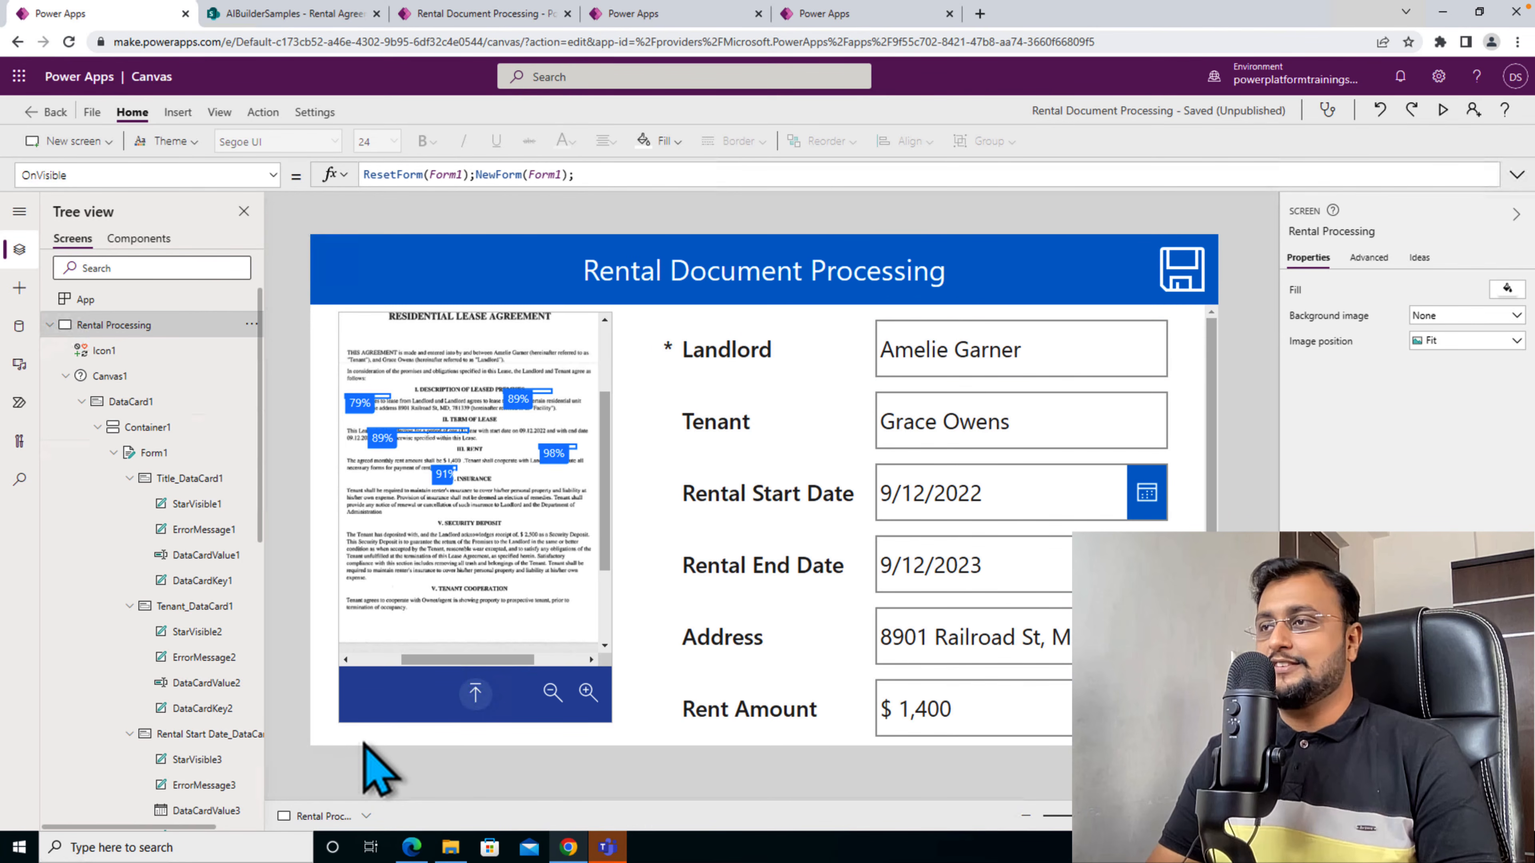